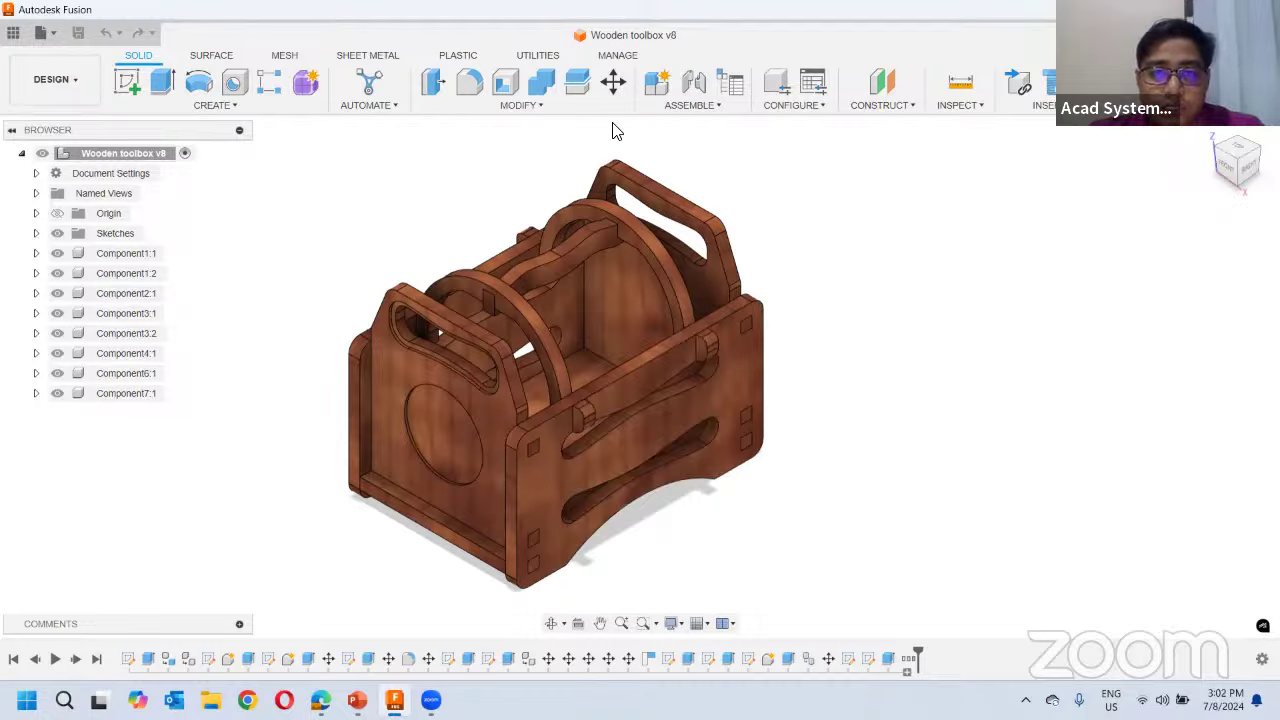
Check the general Design preferences for the Arrange and Simplify tools option, leaving the settings as they are
left_click(492, 110)
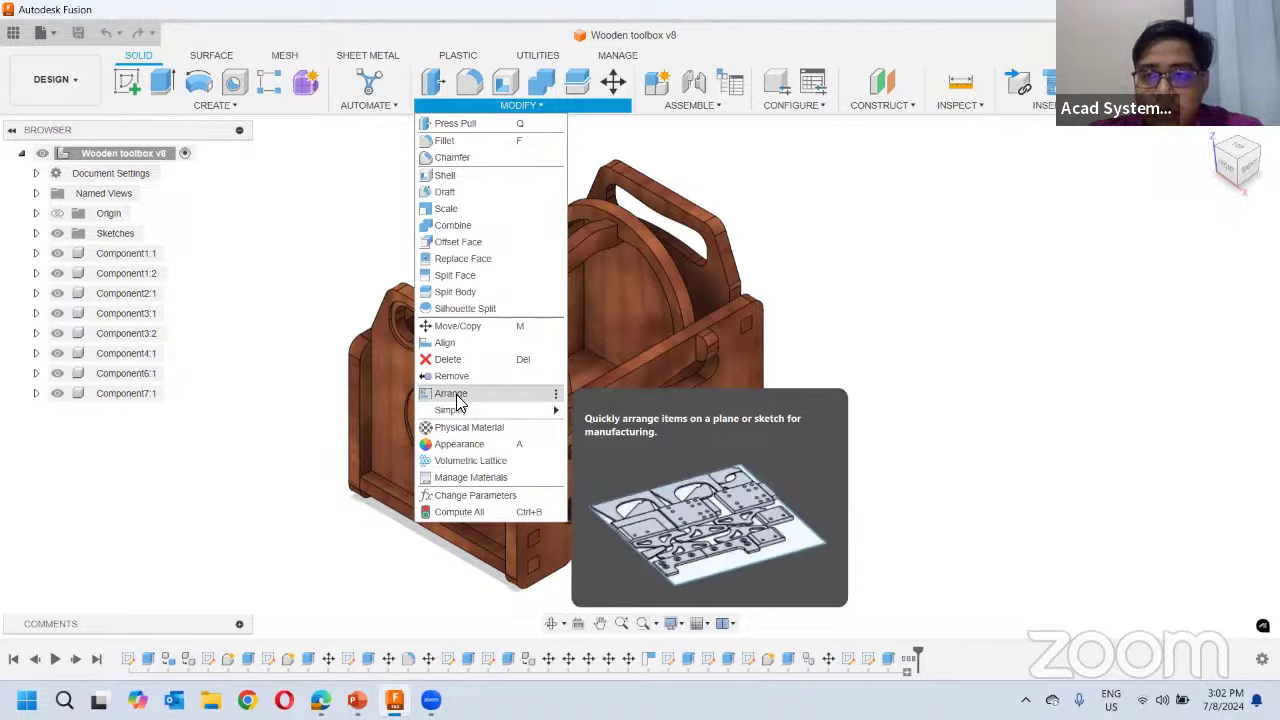
left_click(918, 231)
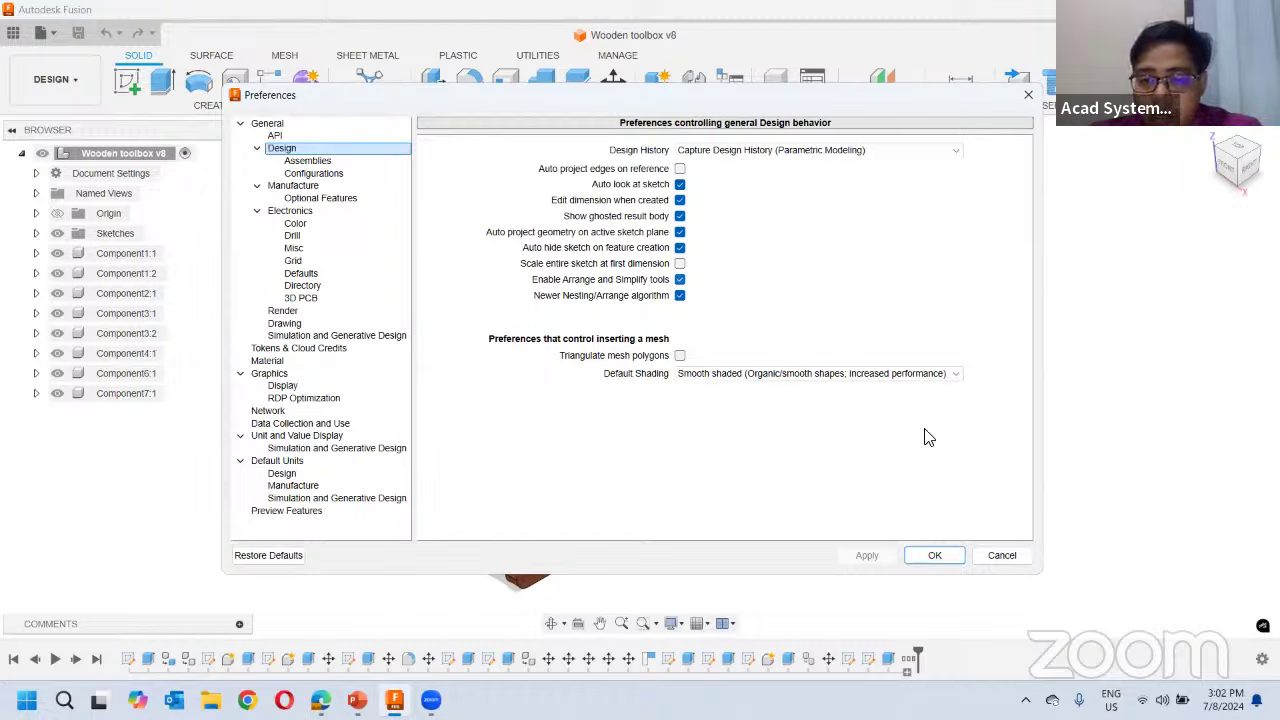
left_click(1010, 556)
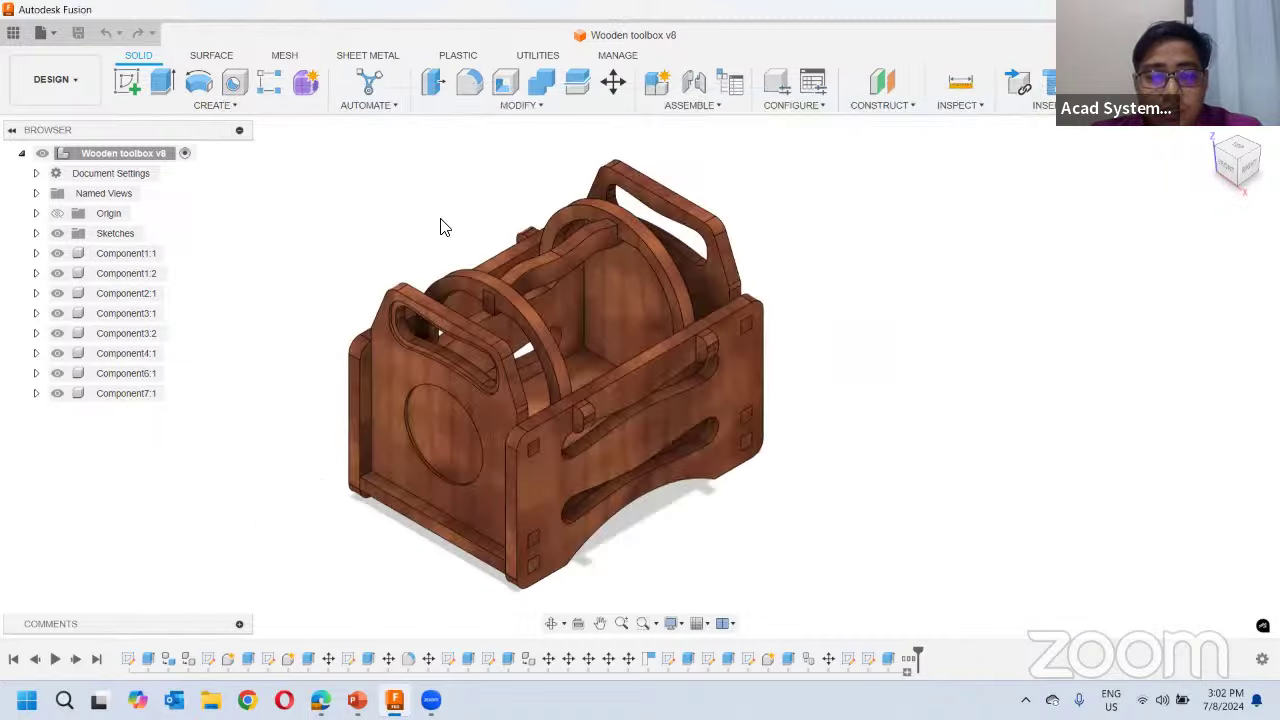
Try selecting the toolbox components for a 2D True Shape arrangement, first by individual faces, then all together
middle_click_drag(443, 223, 507, 231)
left_click(520, 105)
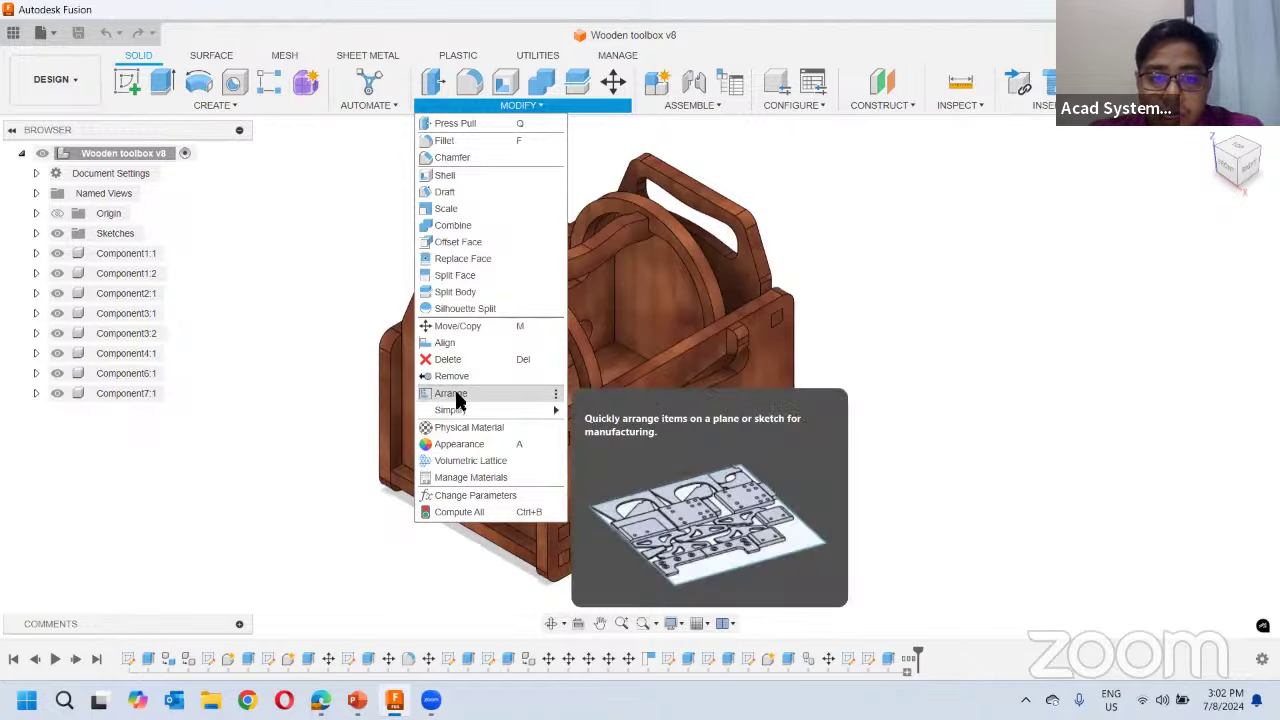
left_click(450, 394)
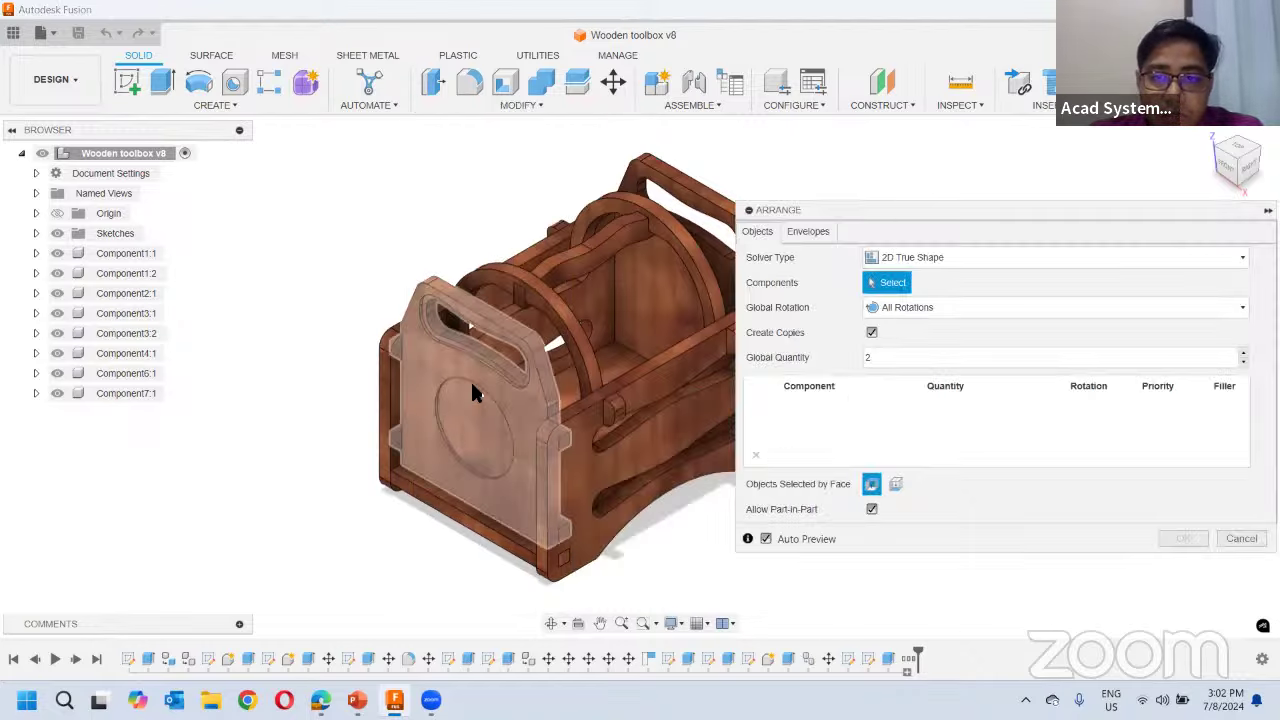
middle_click_drag(494, 251, 324, 210)
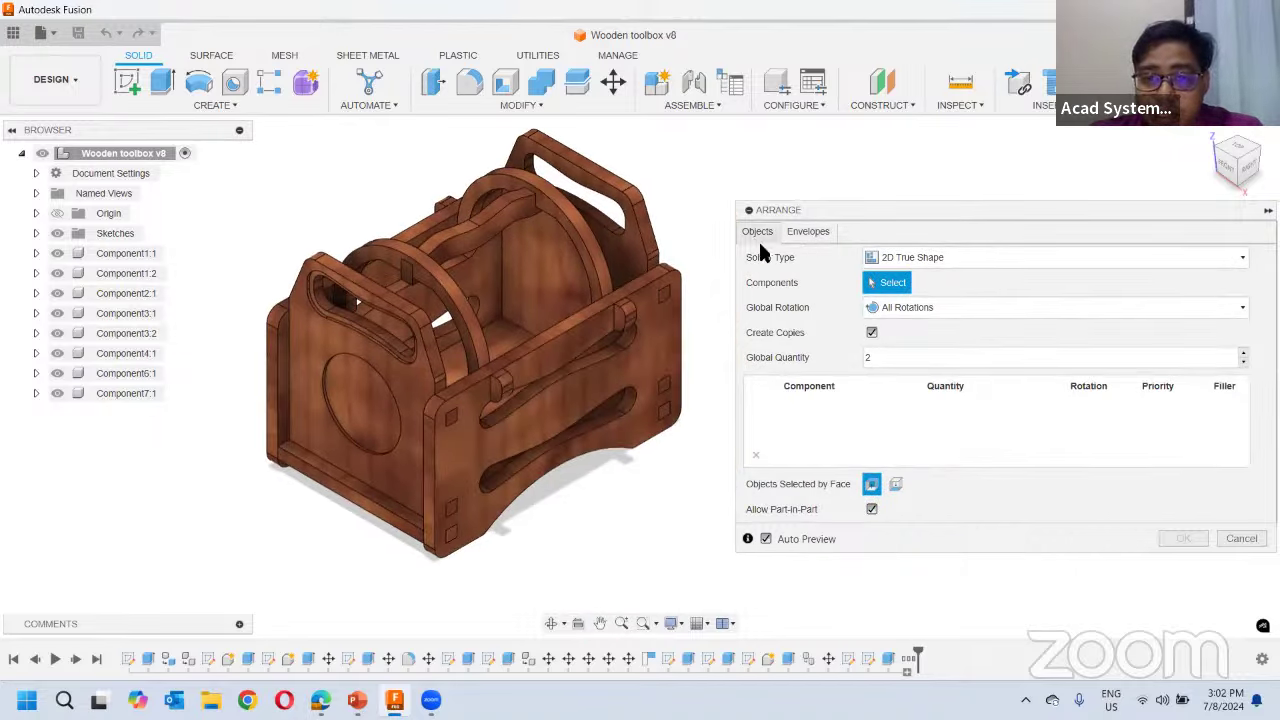
middle_click_drag(362, 373, 410, 420, "shift")
left_click(410, 420)
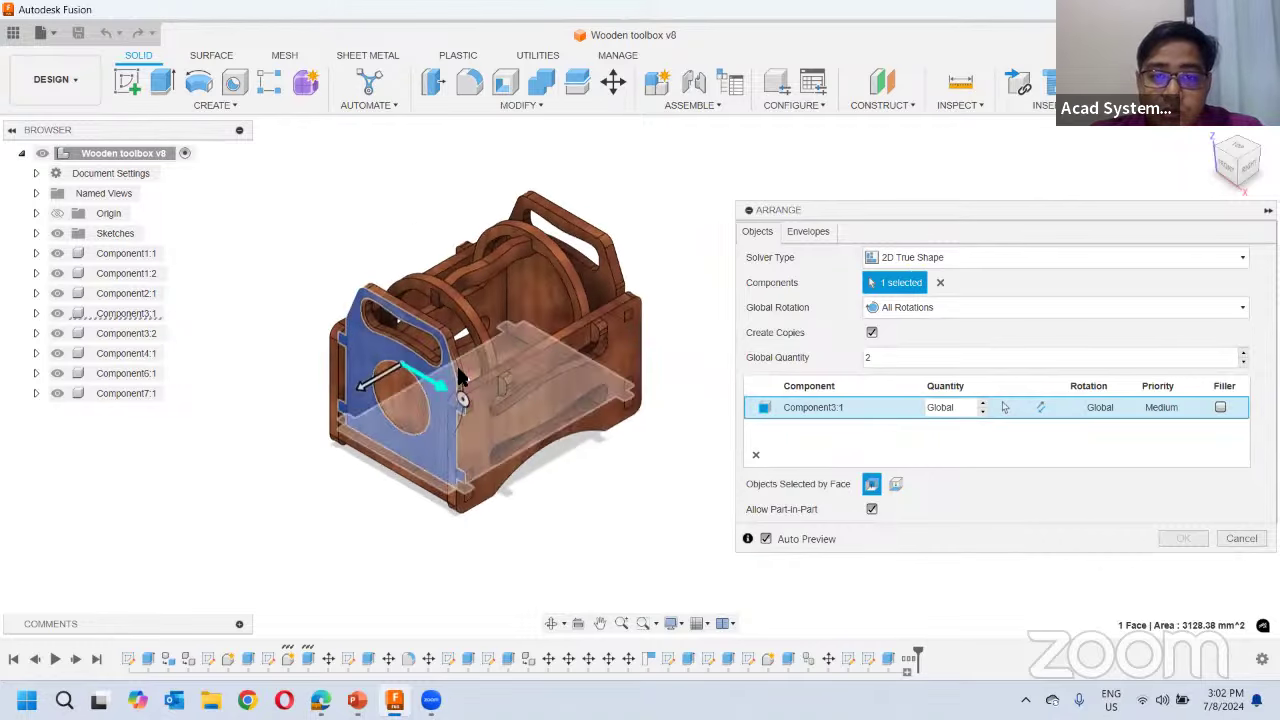
left_click(530, 385)
left_click(548, 262)
left_click_drag(276, 150, 672, 578)
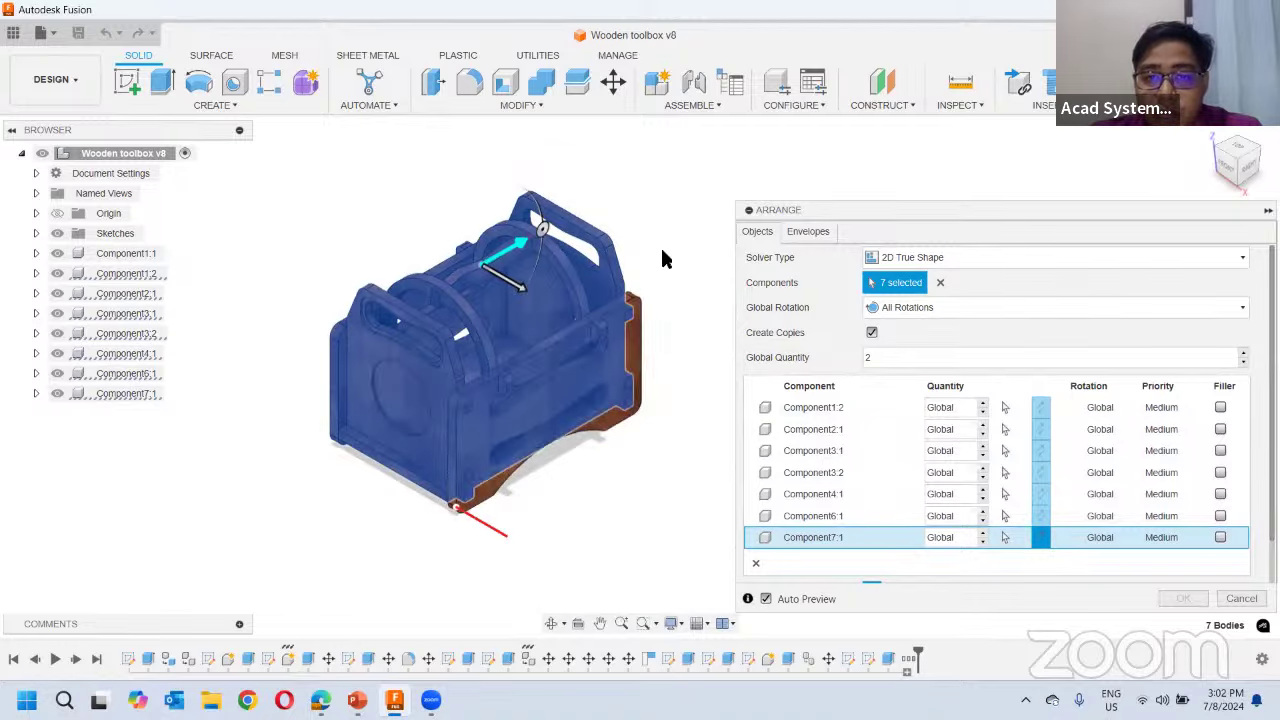
key("Escape")
left_click(505, 105)
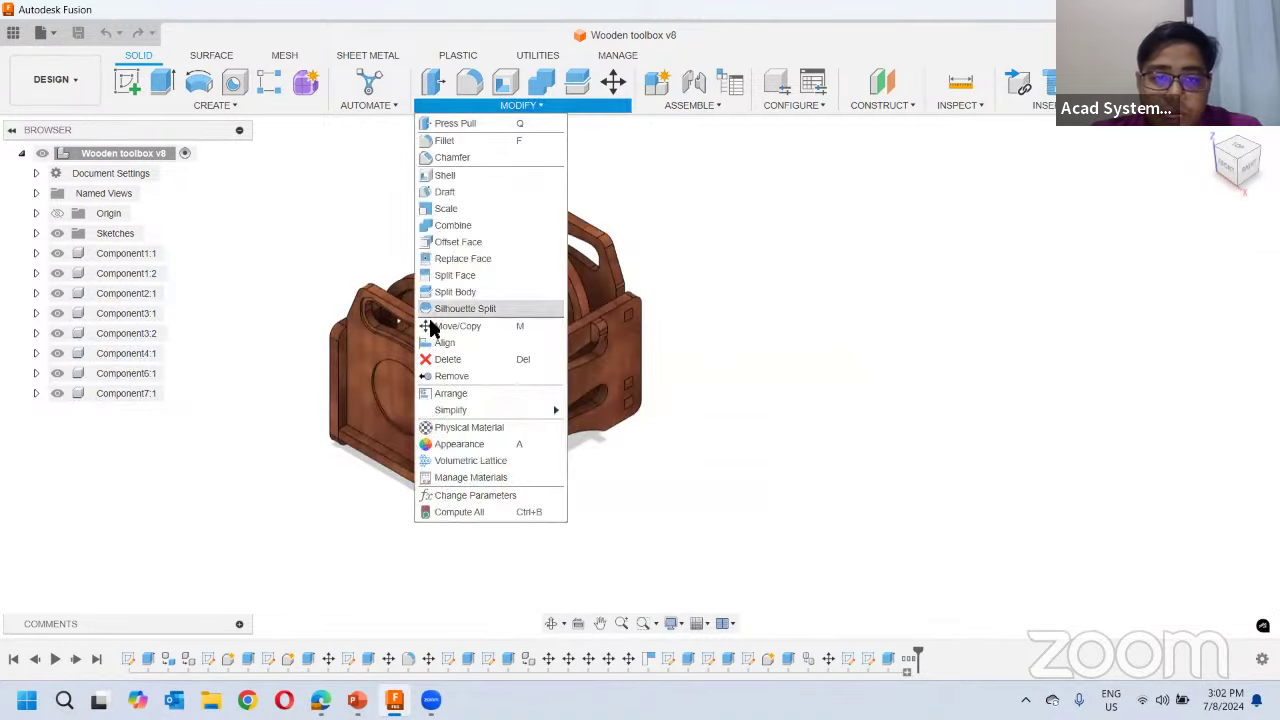
left_click(450, 346)
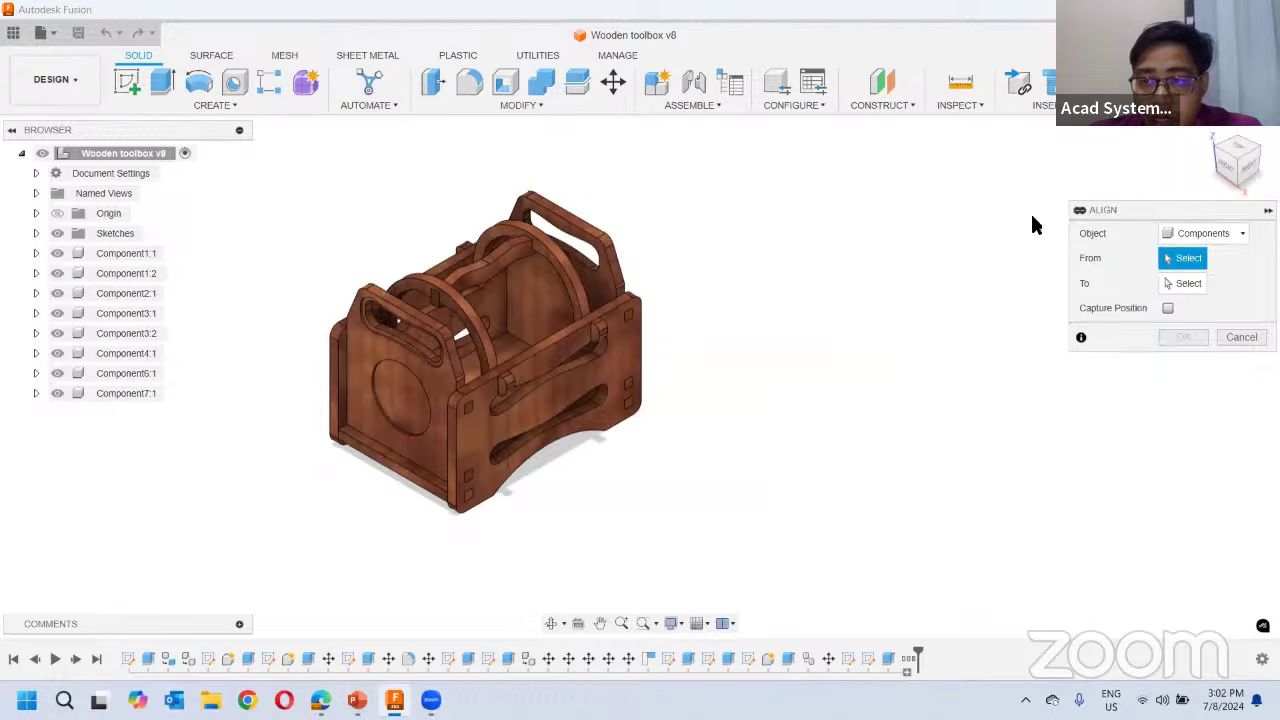
left_click_drag(1090, 214, 777, 214)
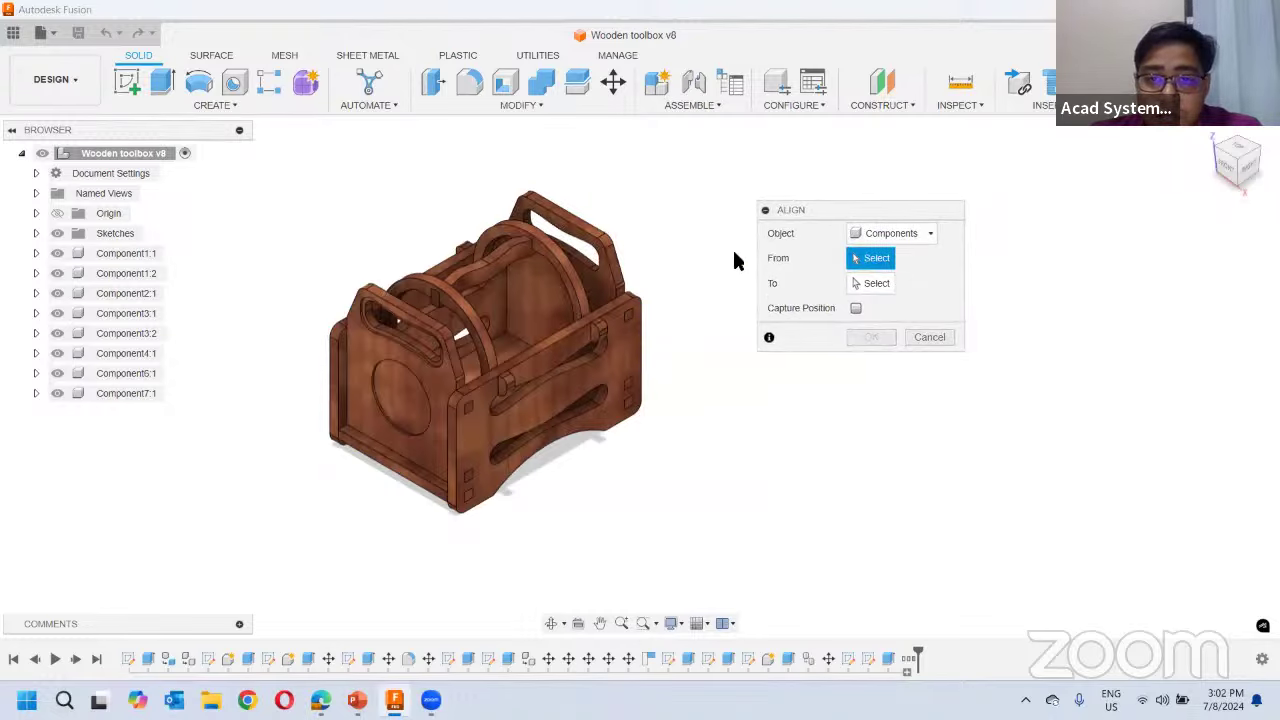
left_click(926, 340)
Open the Arrange command for the toolbox and review its solver type options
left_click(508, 106)
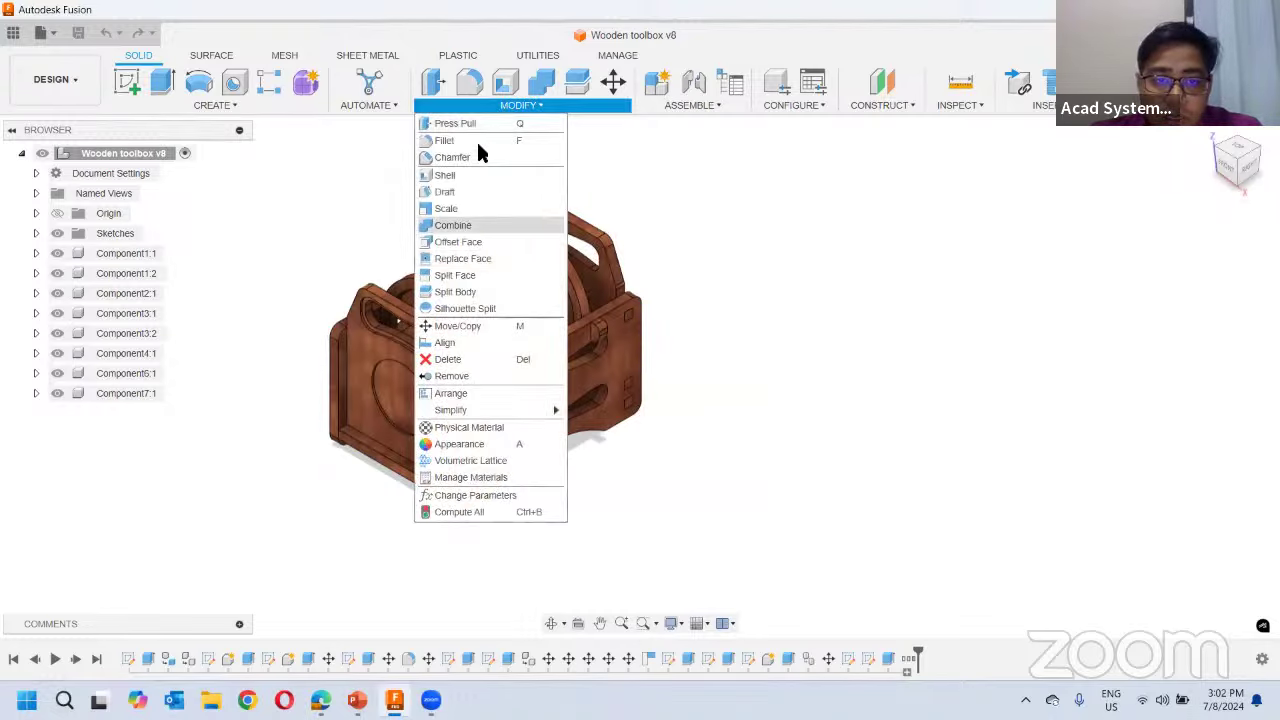
left_click(460, 389)
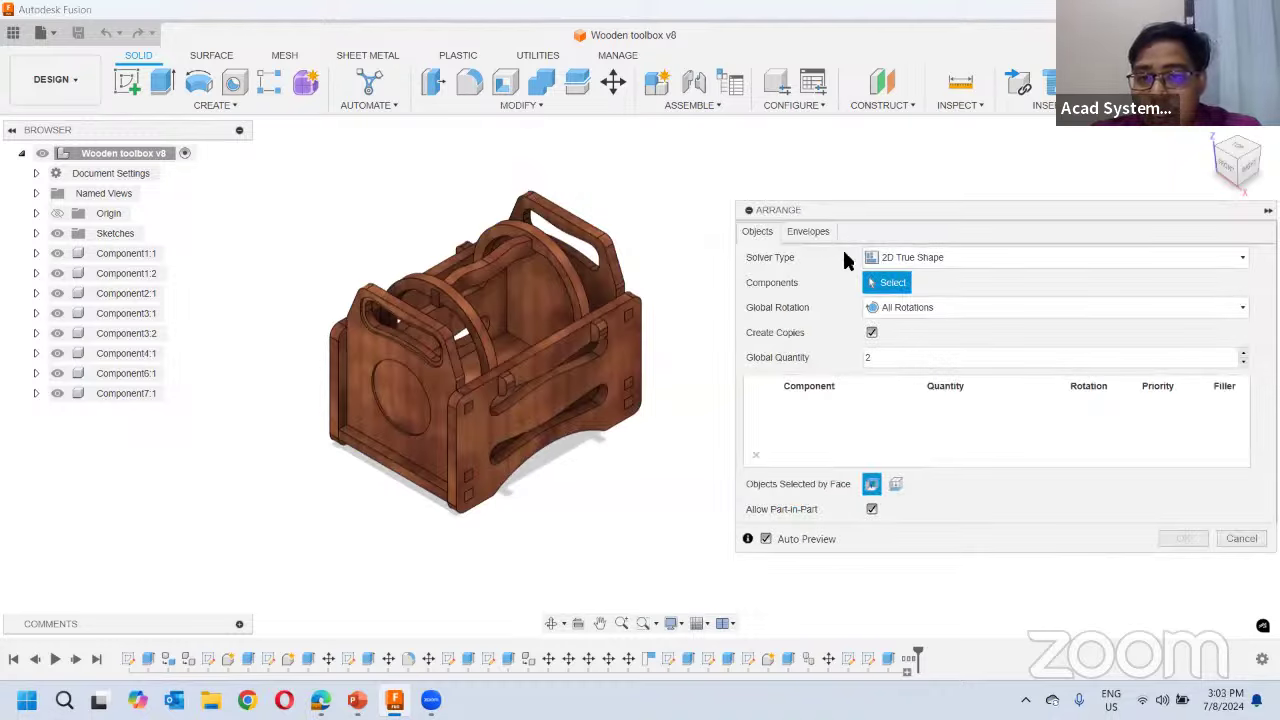
left_click(893, 256)
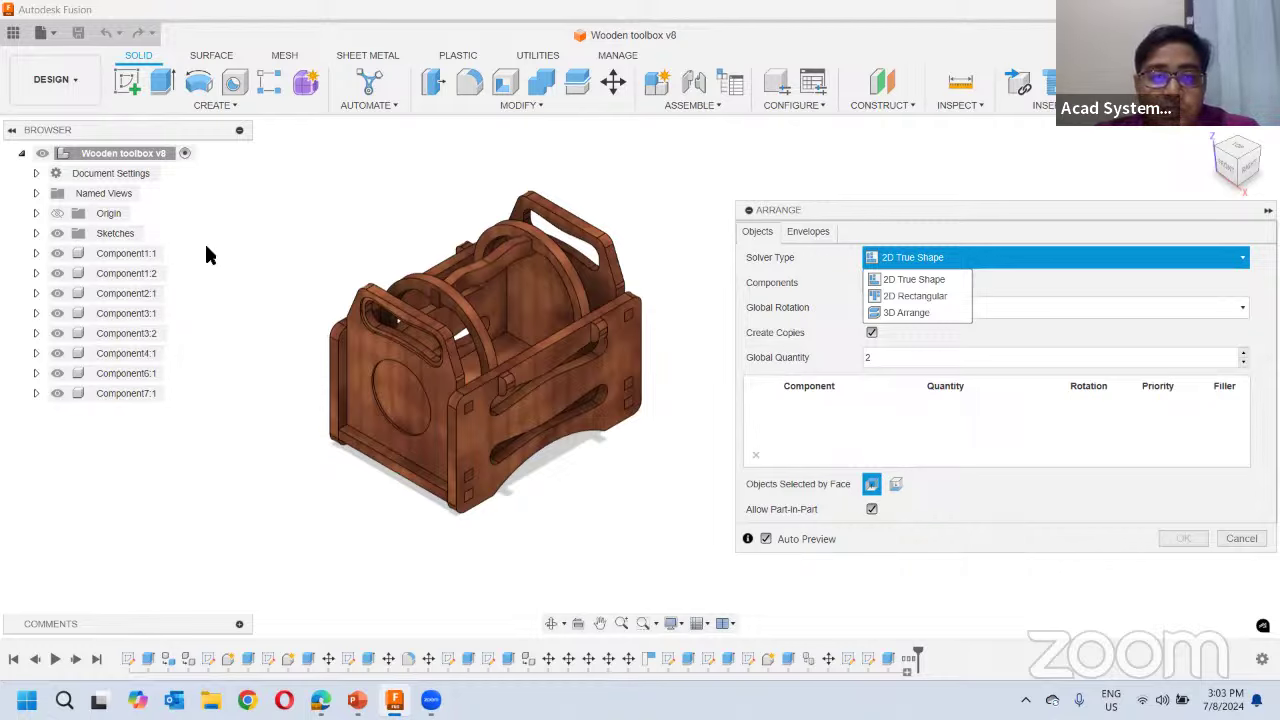
key("Escape")
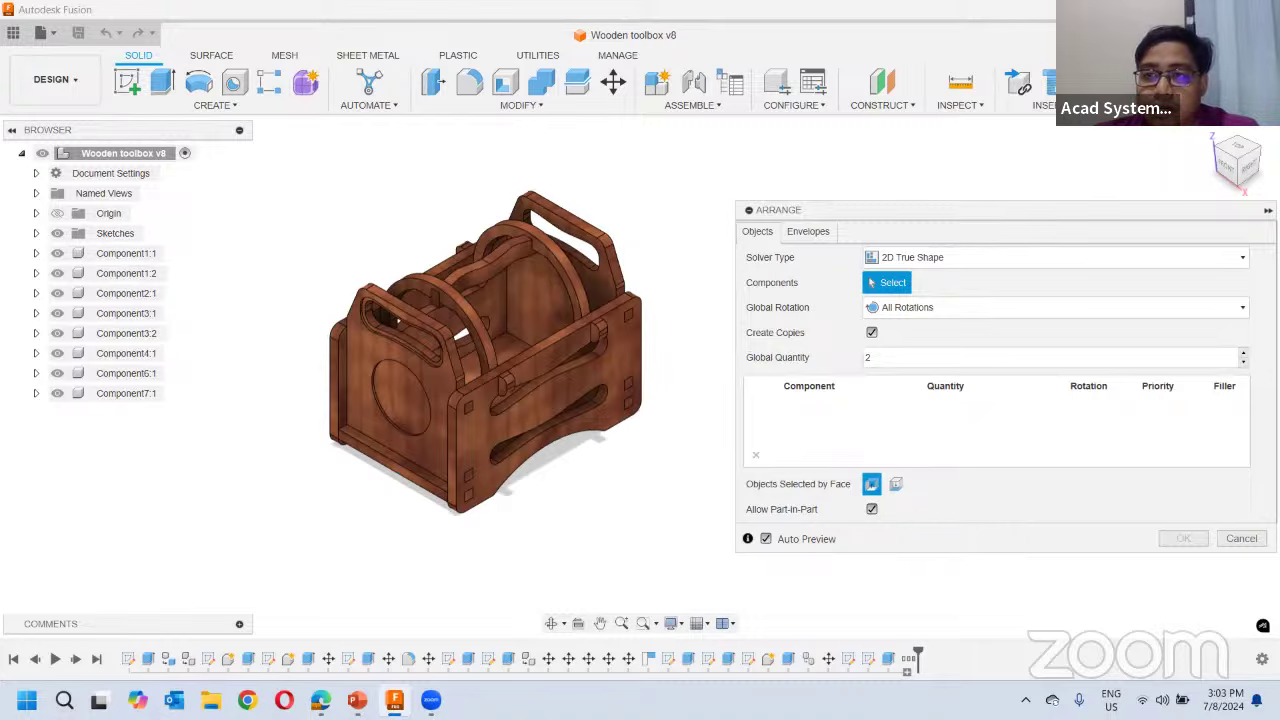
Create a new design and sketch a square of about 50 by 50 mm from the origin on the horizontal plane
key("ctrl+n")
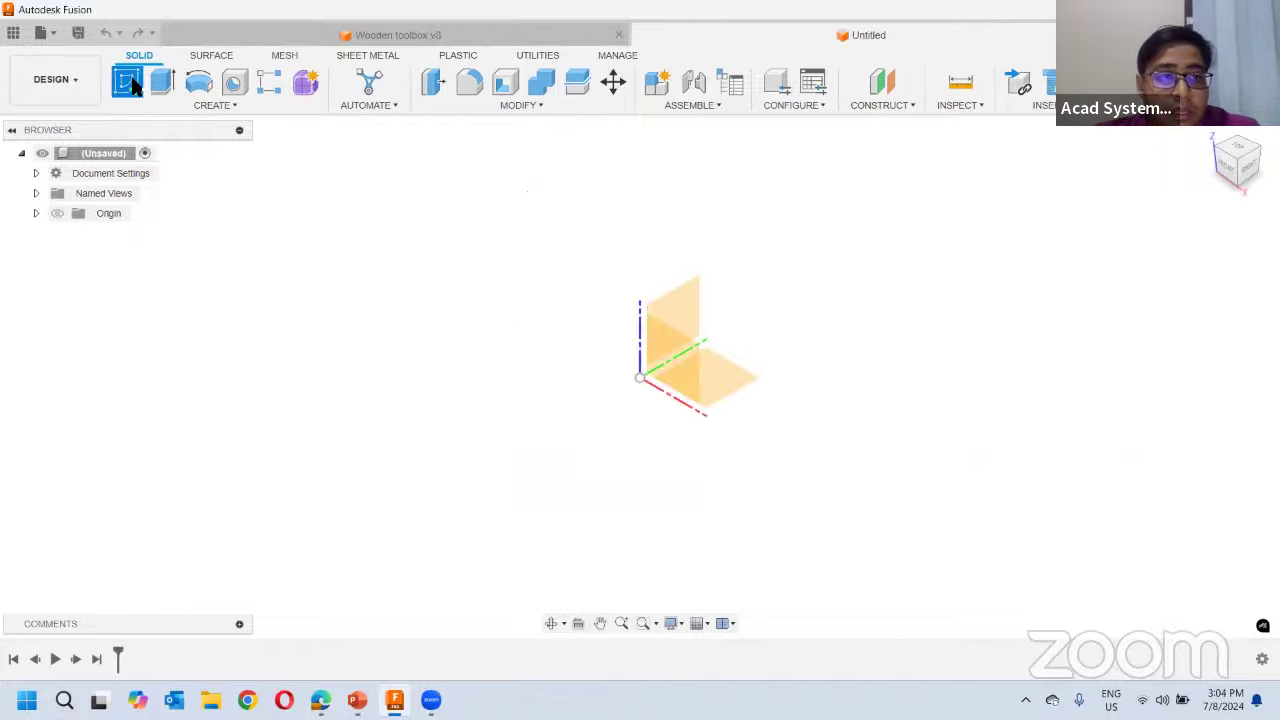
left_click(733, 387)
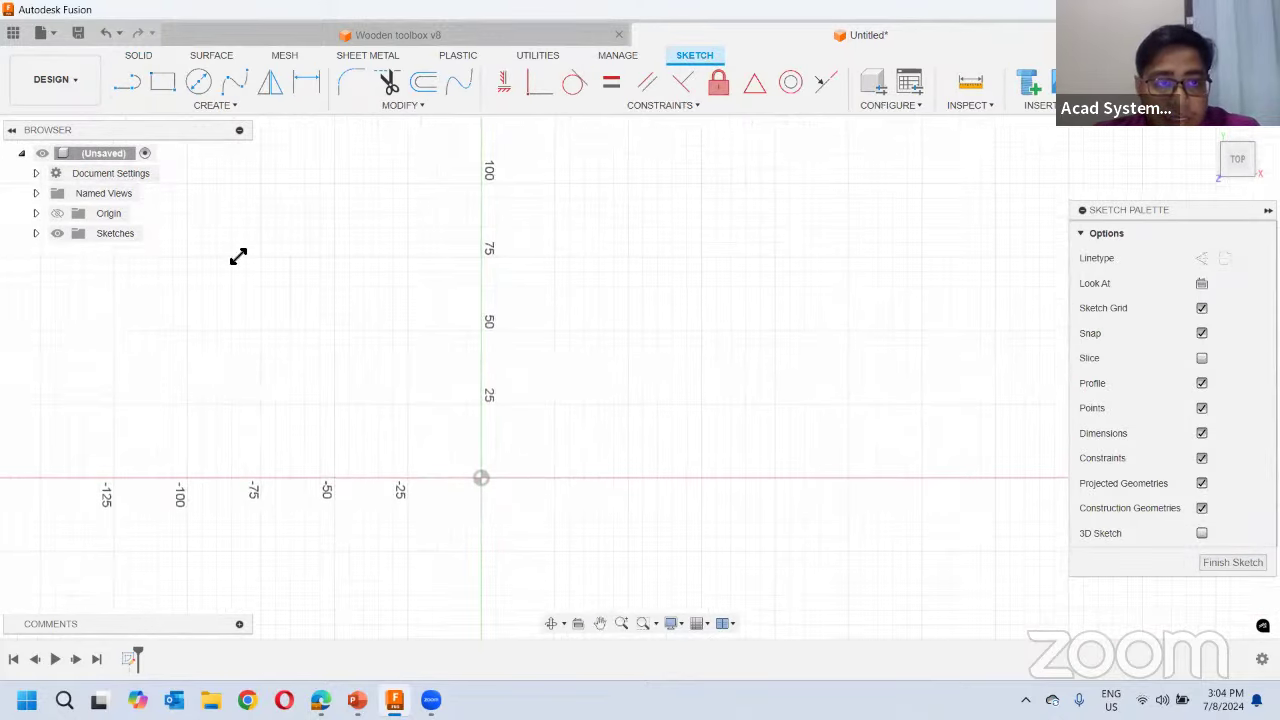
left_click(163, 82)
left_click(481, 478)
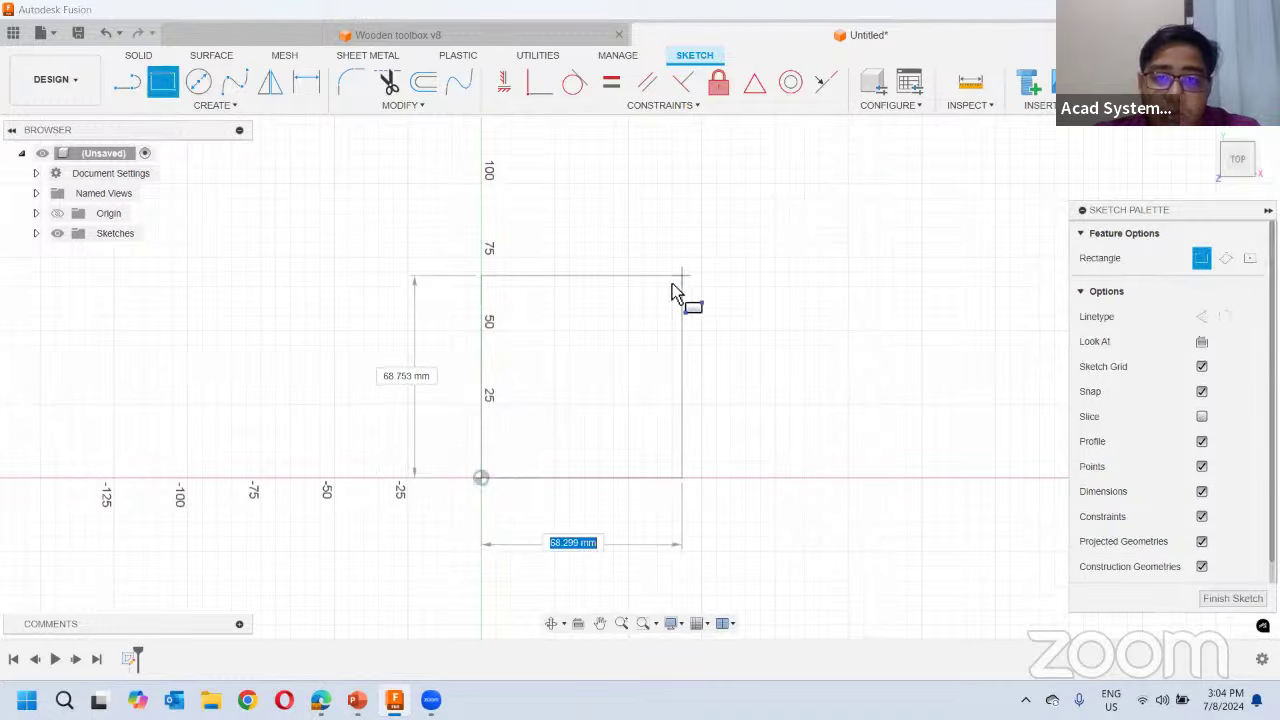
left_click(628, 331)
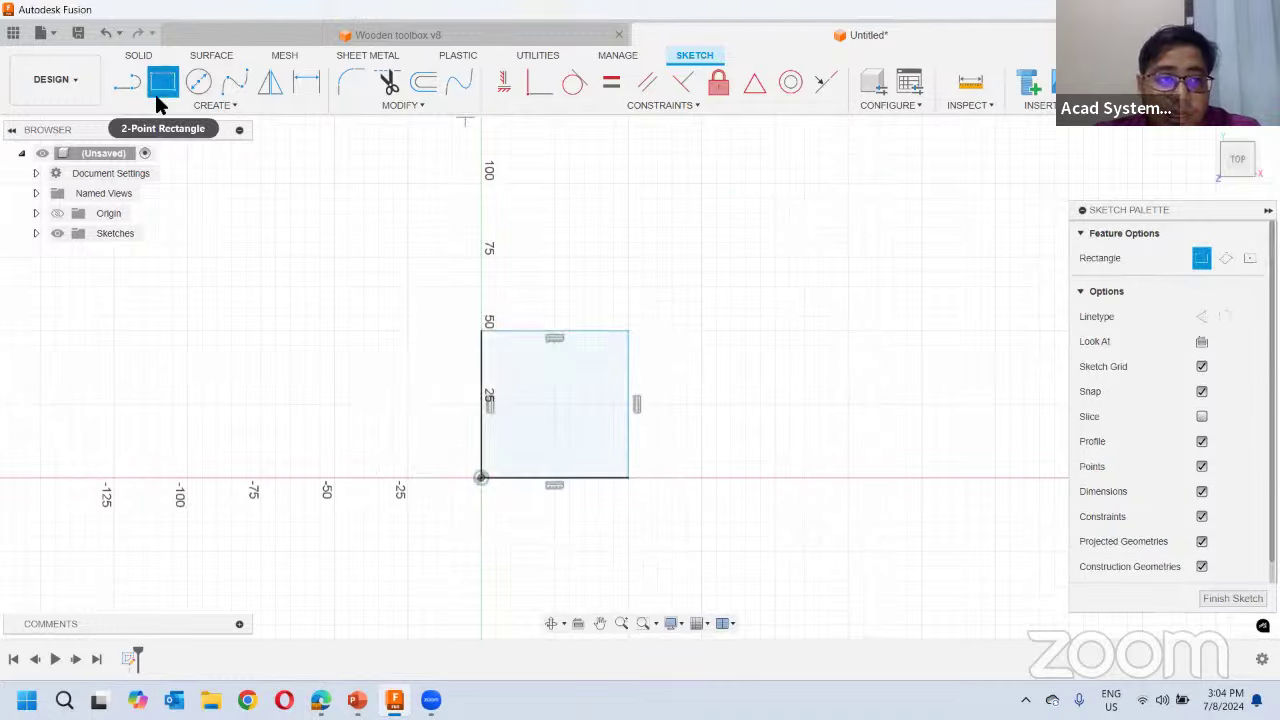
Cut off the square's upper-right corner with a diagonal line from the top edge's midpoint to the right edge, trimming the excess
left_click(127, 82)
left_click(556, 338)
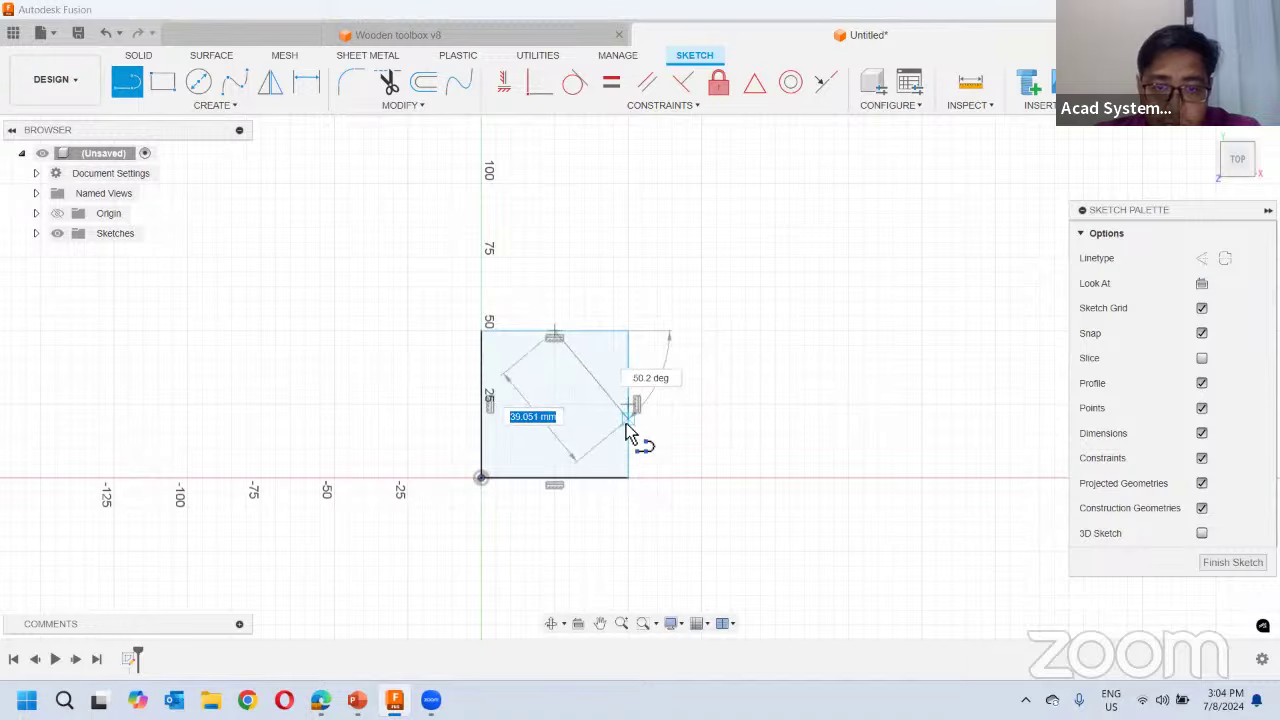
left_click(628, 416)
key("t")
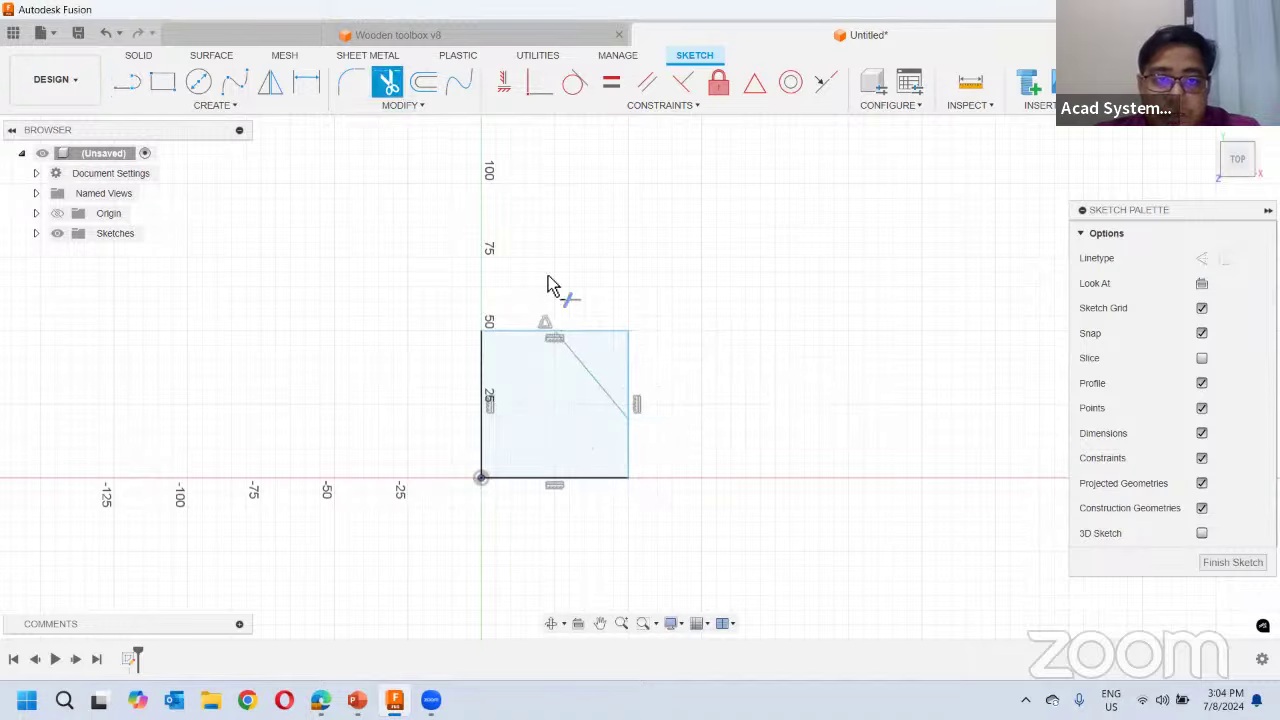
left_click(588, 331)
left_click(627, 372)
left_click(627, 372)
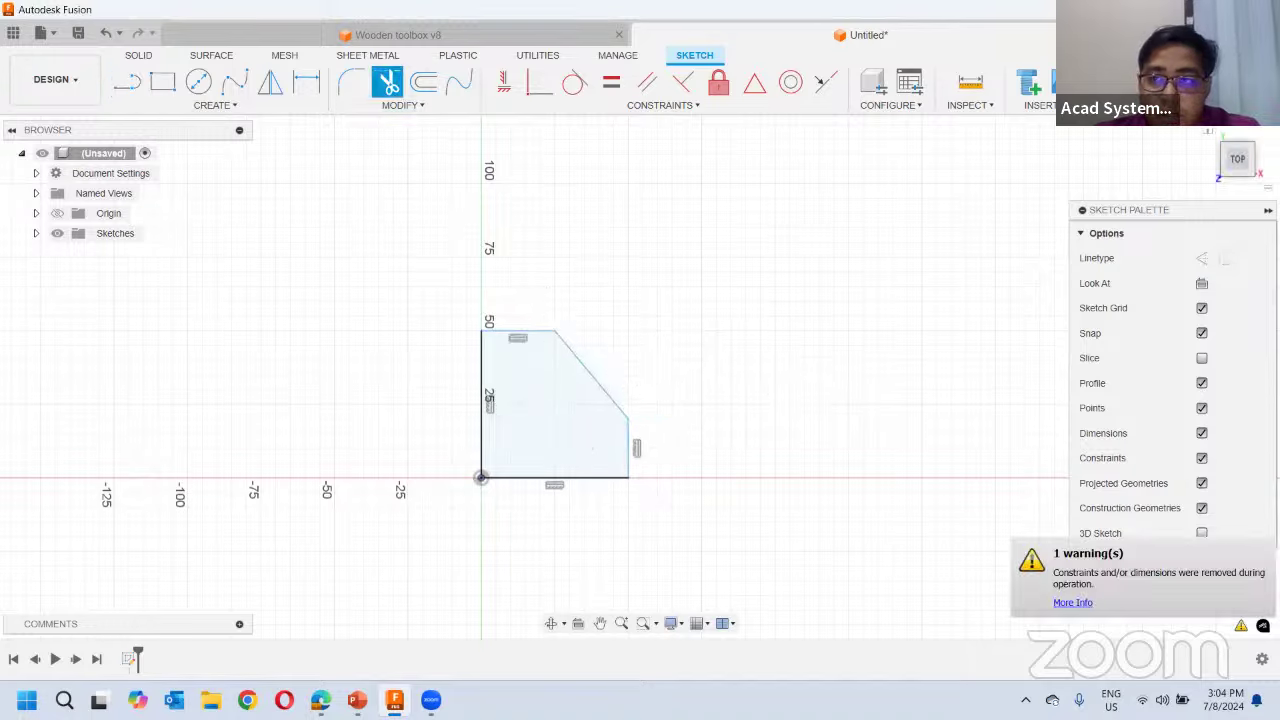
Extrude the five-sided profile upward about 5.6 mm as a new body
middle_click_drag(640, 380, 700, 340, "shift")
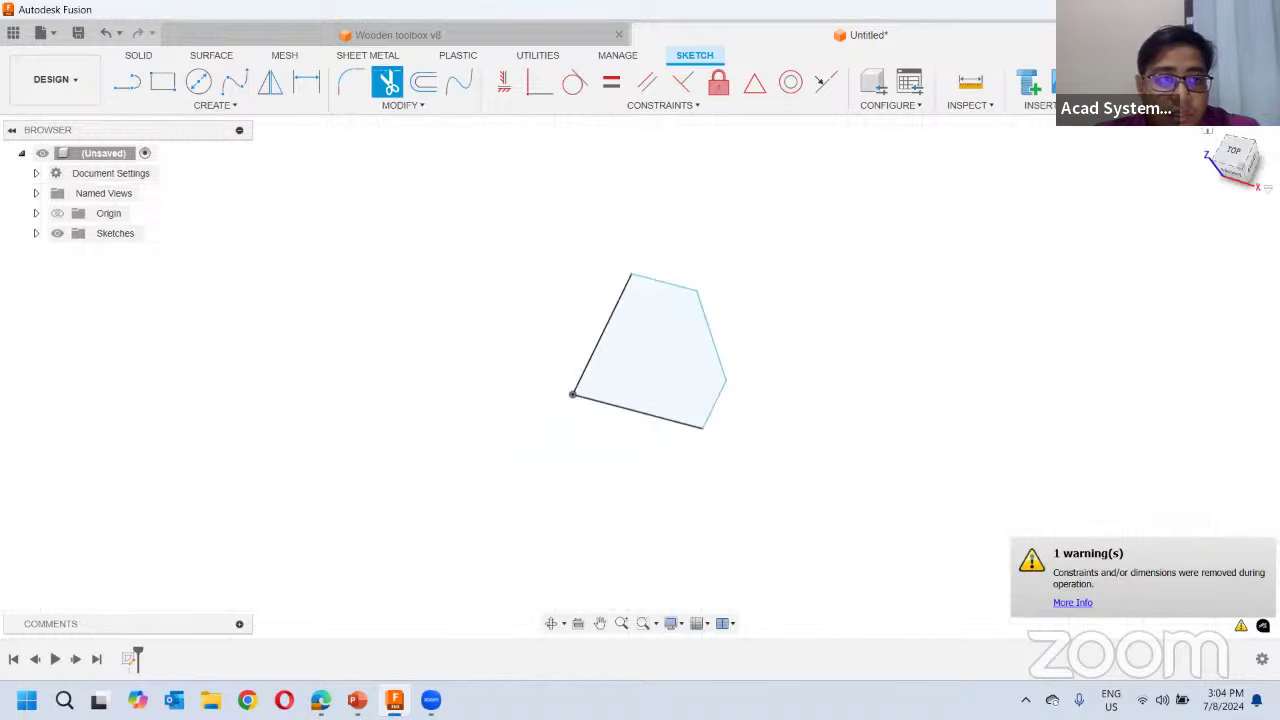
key("e")
left_click_drag(743, 366, 744, 350)
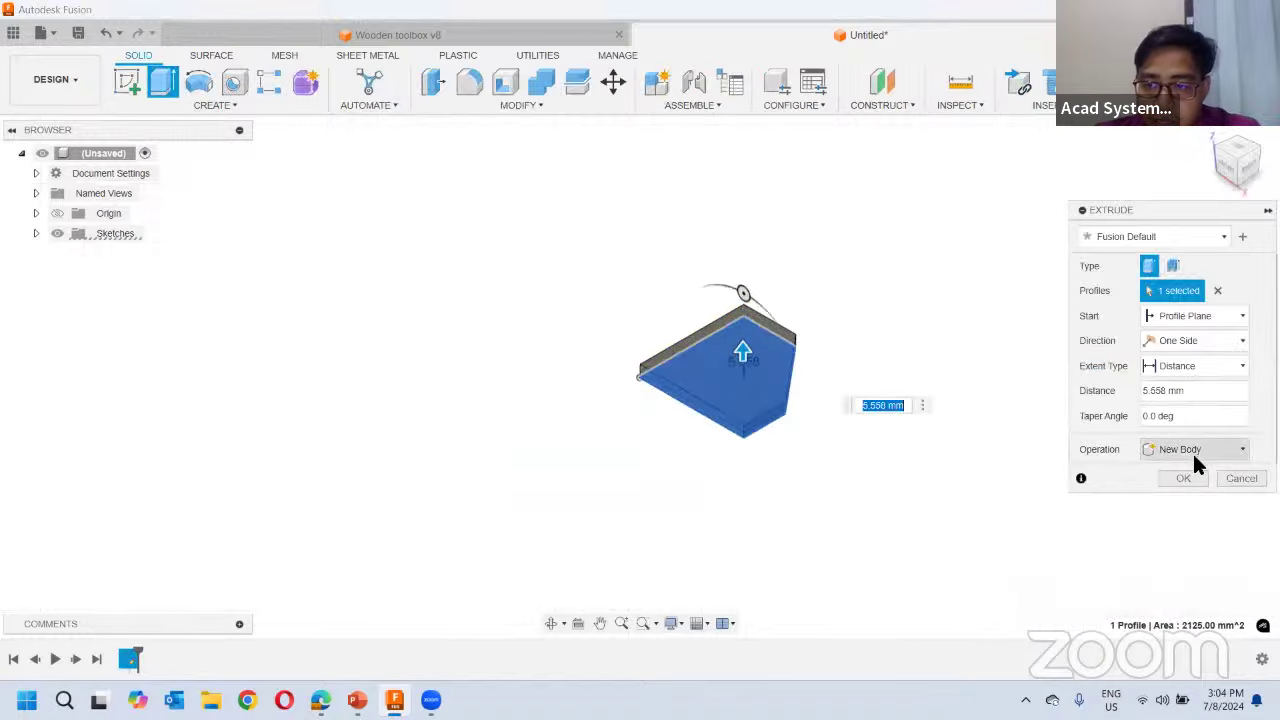
left_click(1181, 478)
left_click(512, 100)
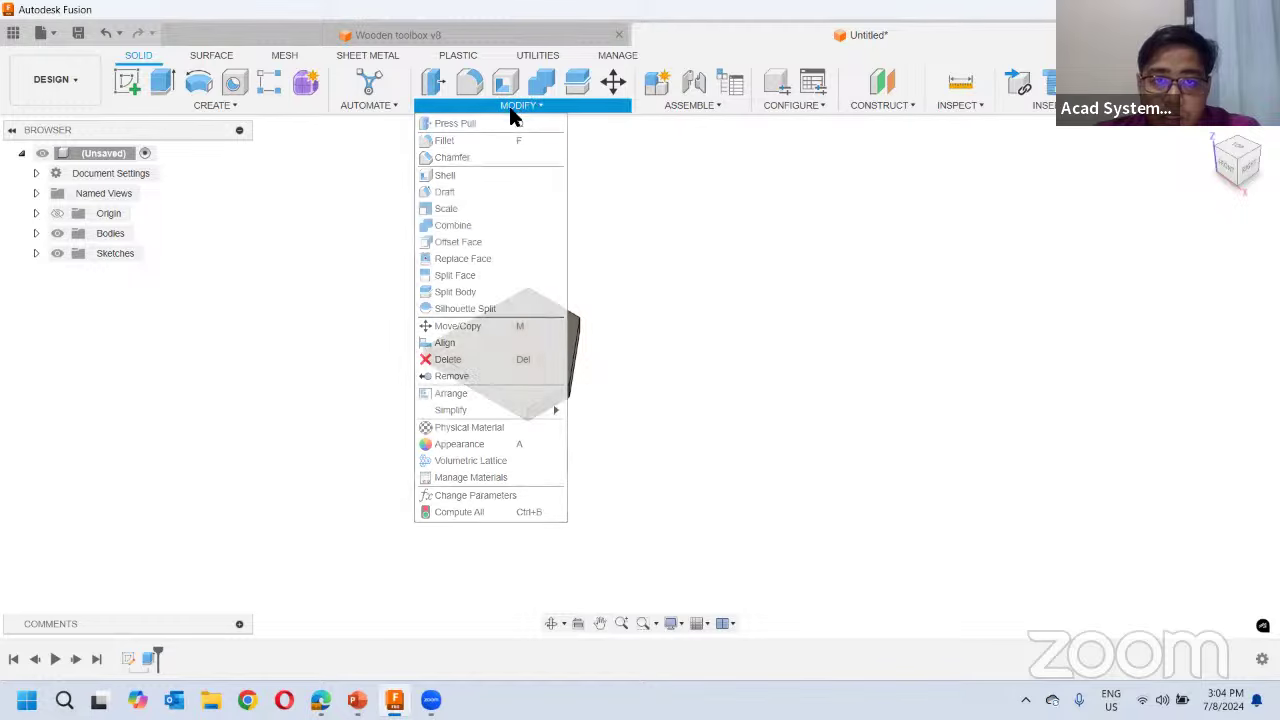
left_click(452, 394)
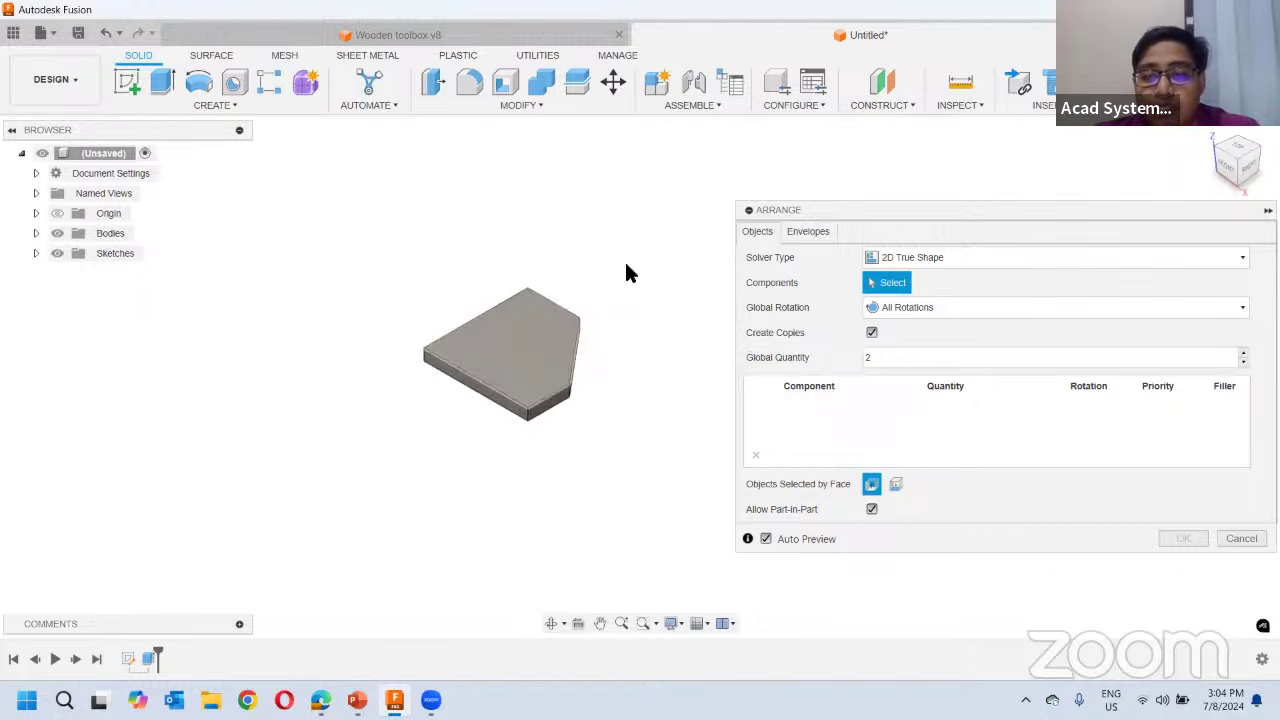
left_click(1241, 538)
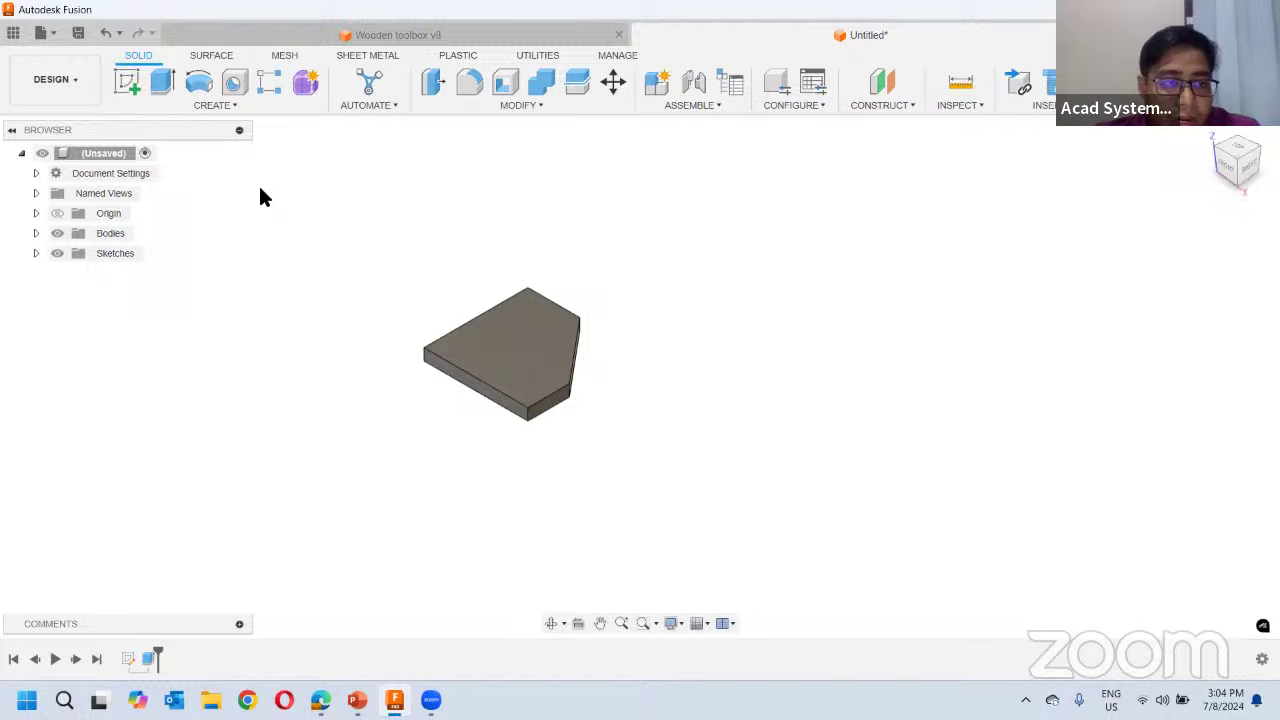
Convert the extruded plate body into a component
left_click(36, 233)
right_click(111, 254)
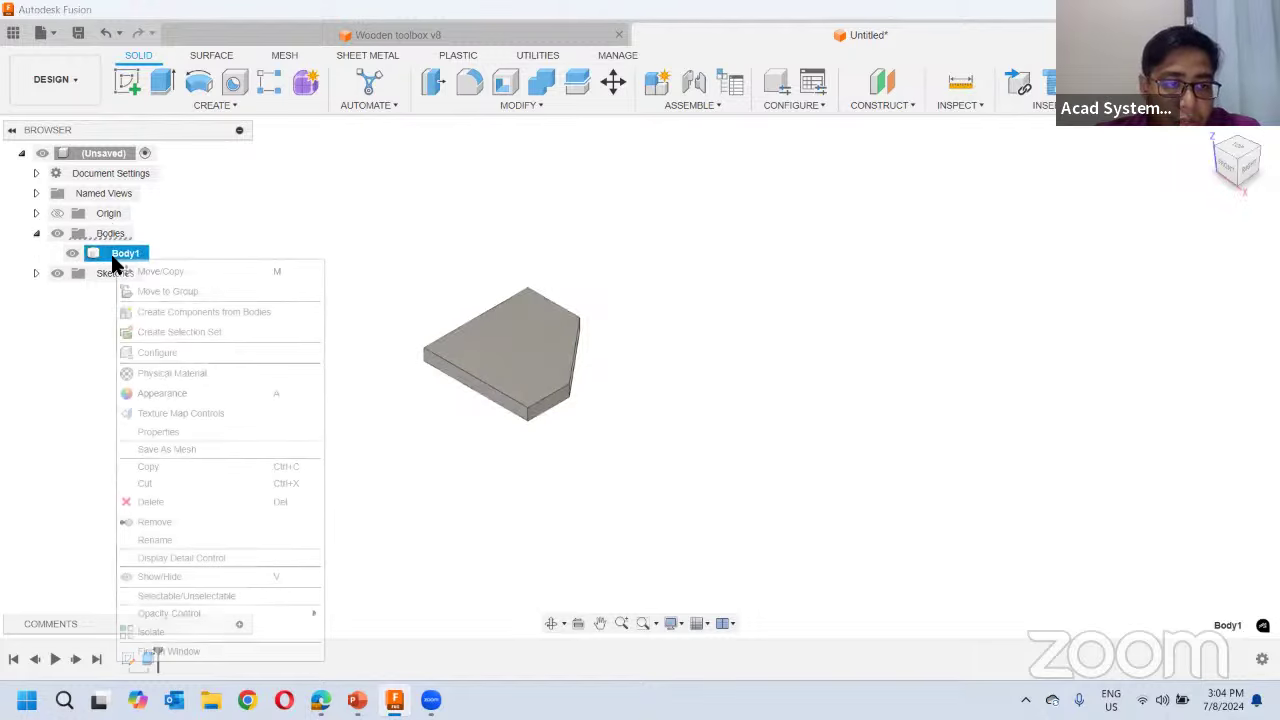
left_click(193, 312)
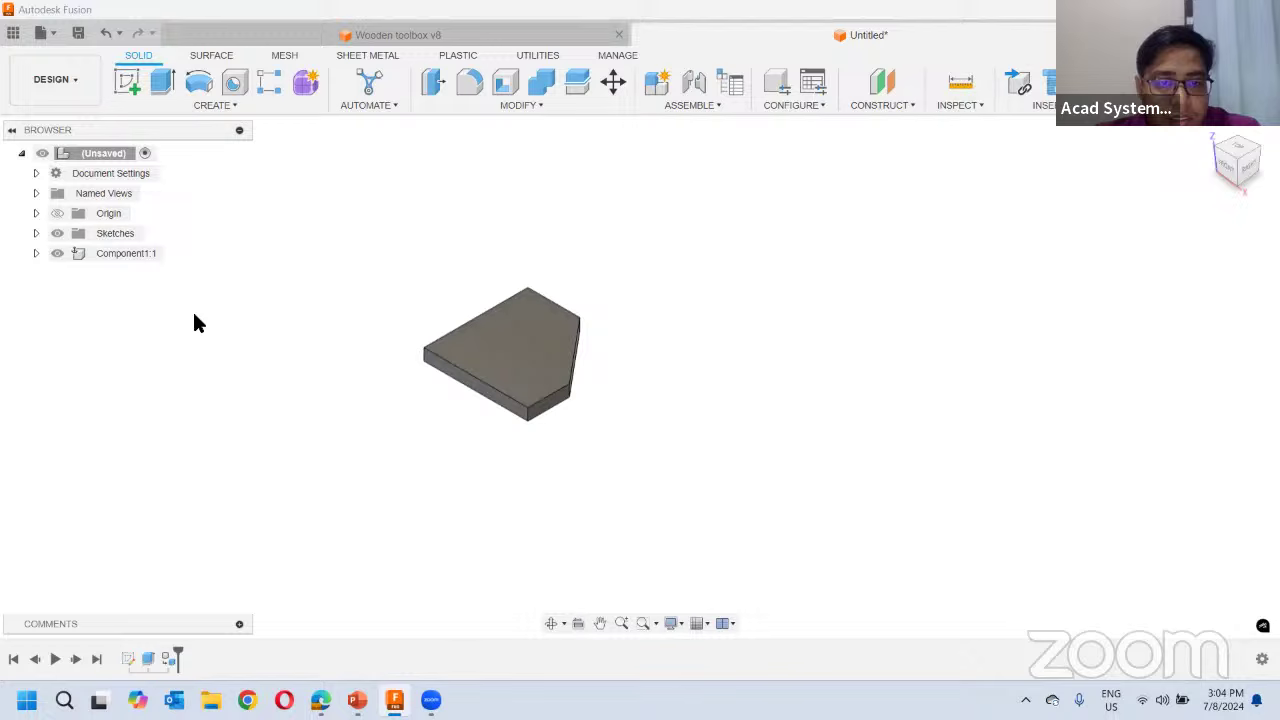
Try arranging four copies of the plate component on the horizontal plane with the 2D True Shape solver, then discard the arrangement
left_click(115, 254)
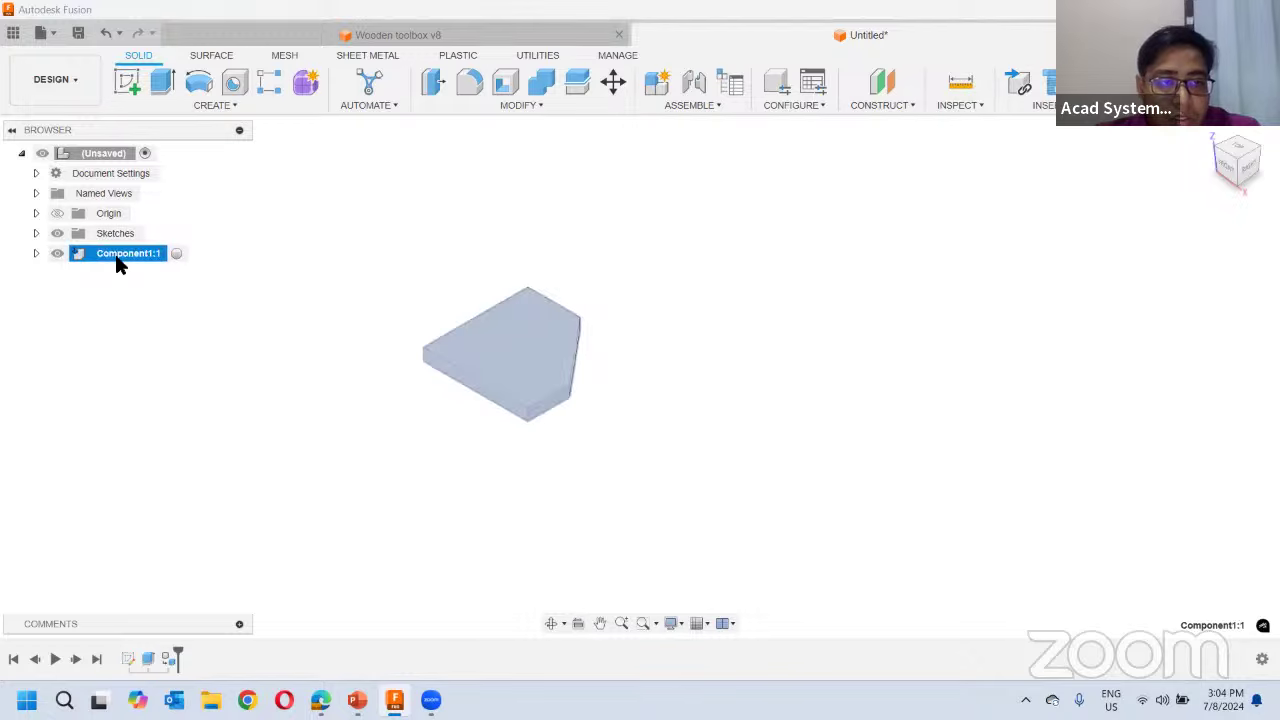
left_click(530, 105)
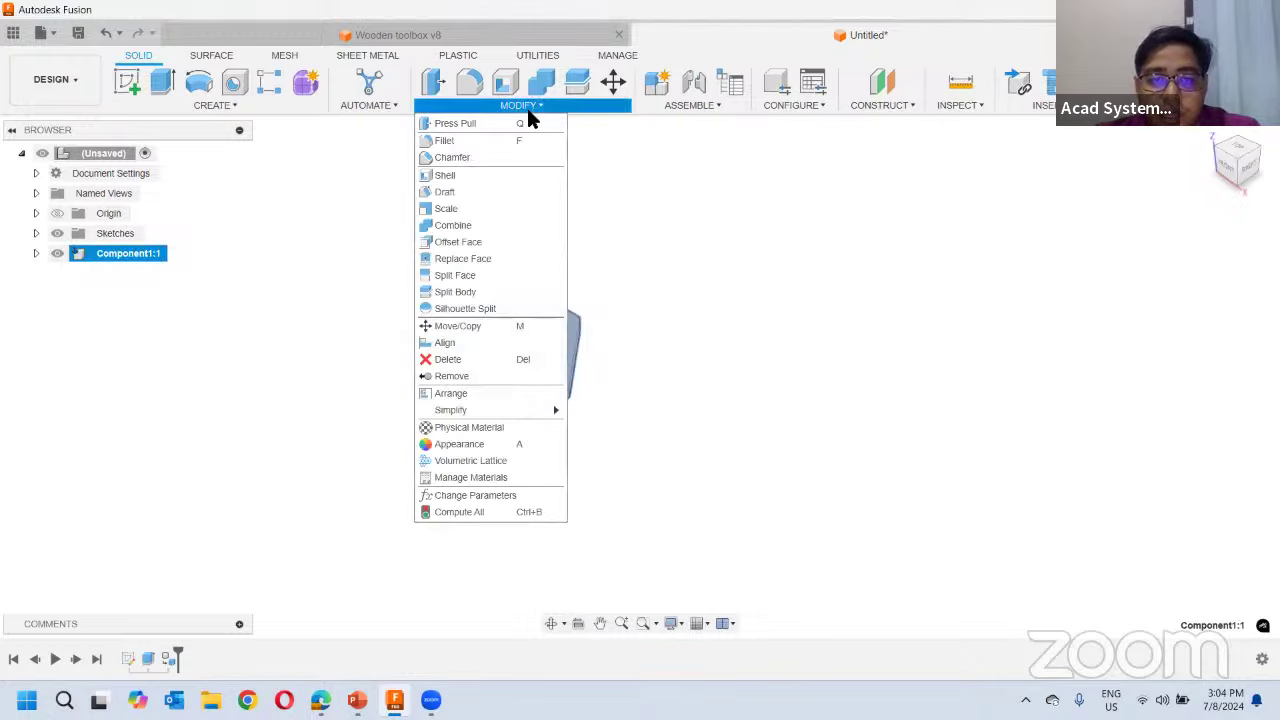
left_click(470, 392)
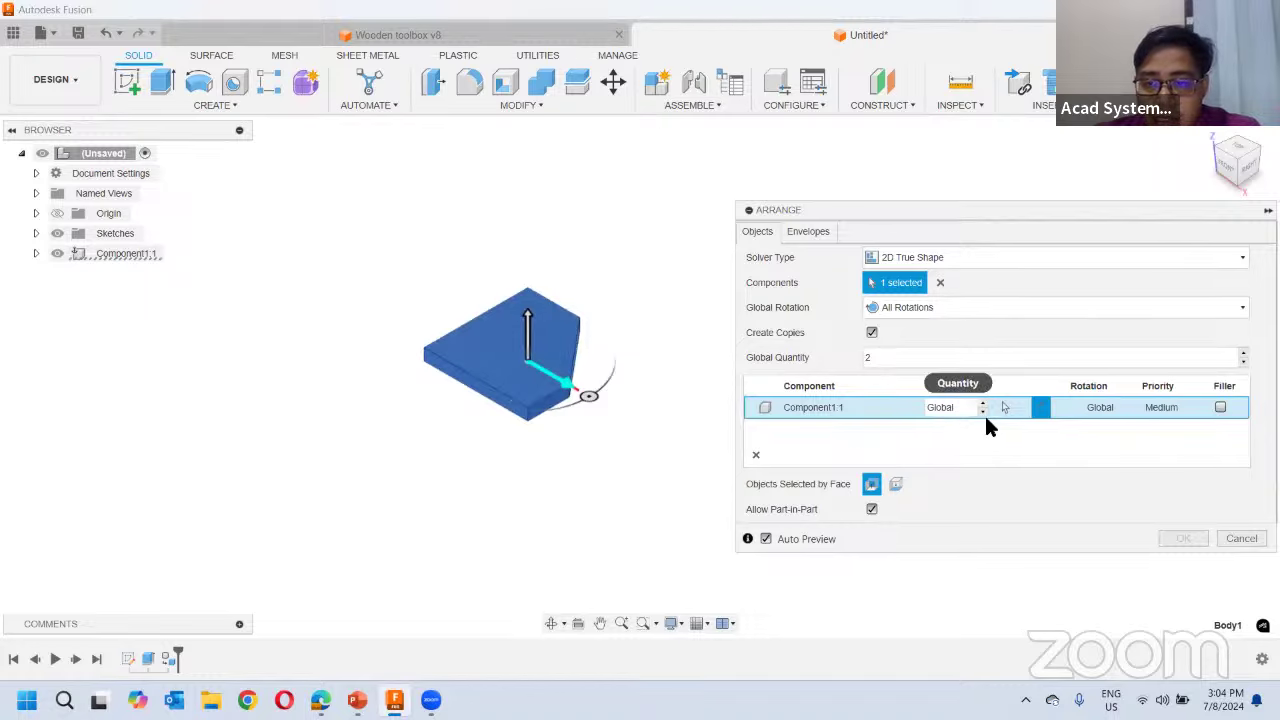
left_click(1243, 352)
left_click(1243, 352)
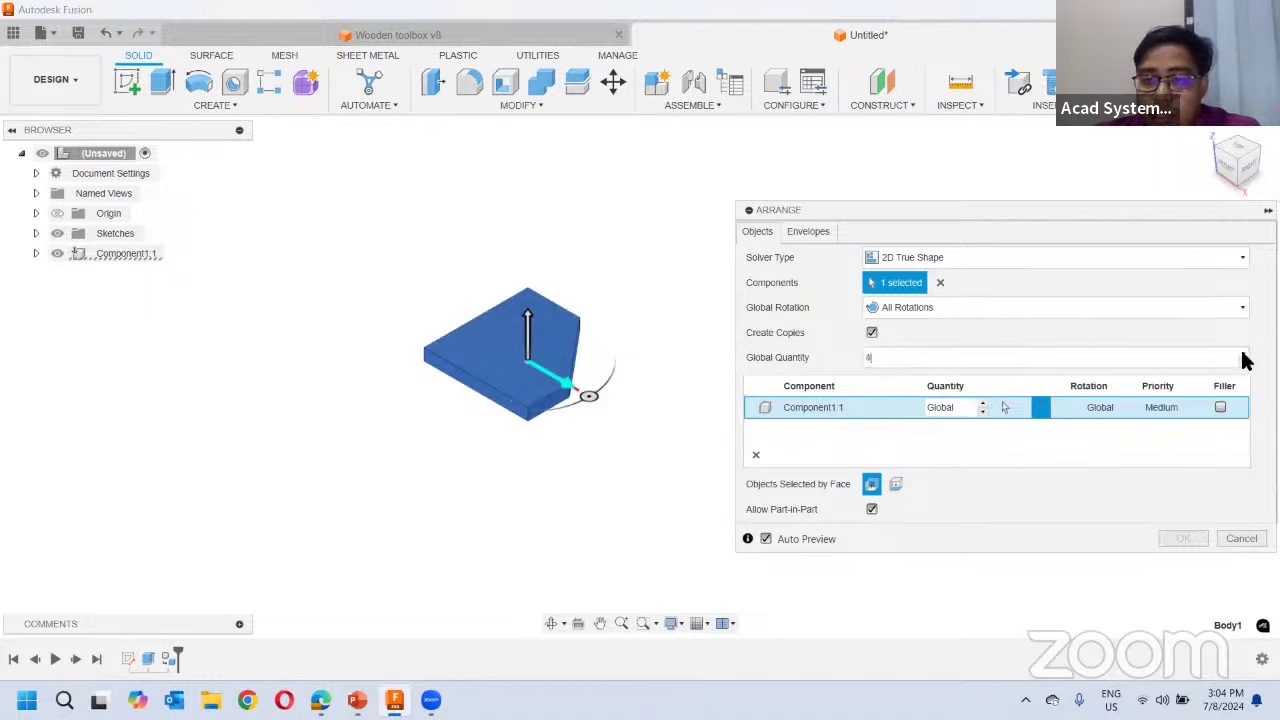
left_click(808, 231)
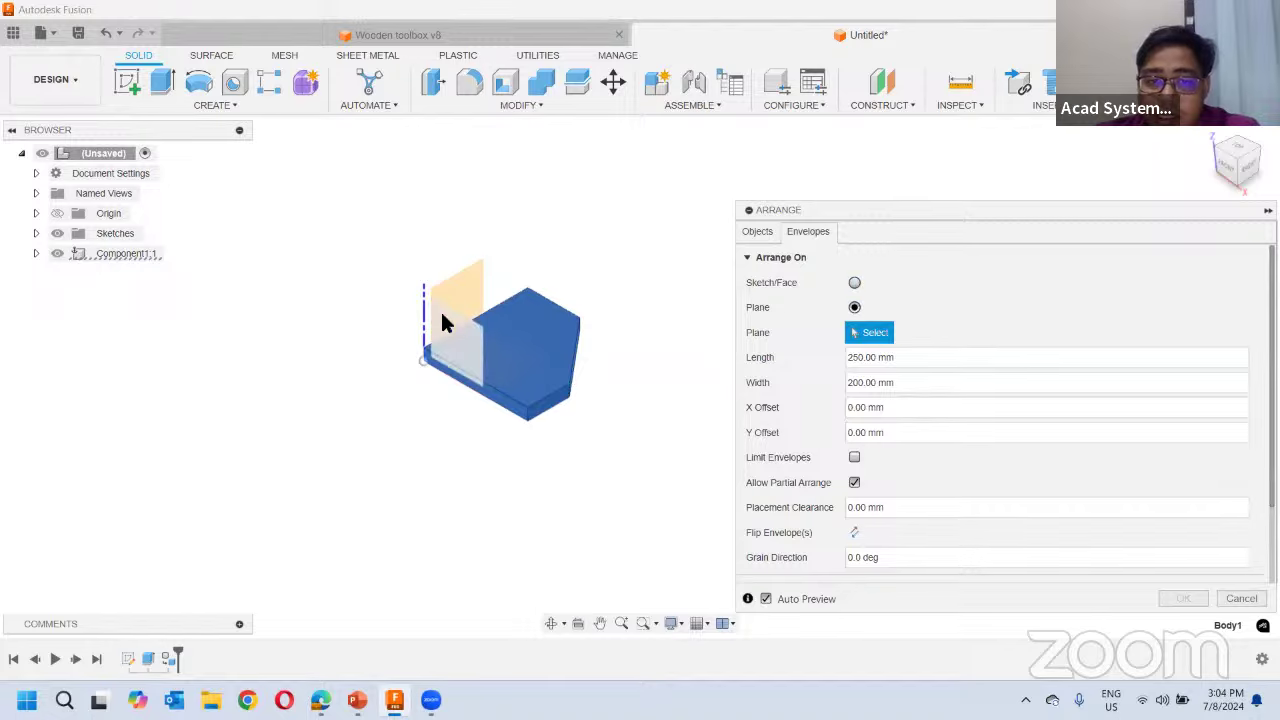
left_click(494, 357)
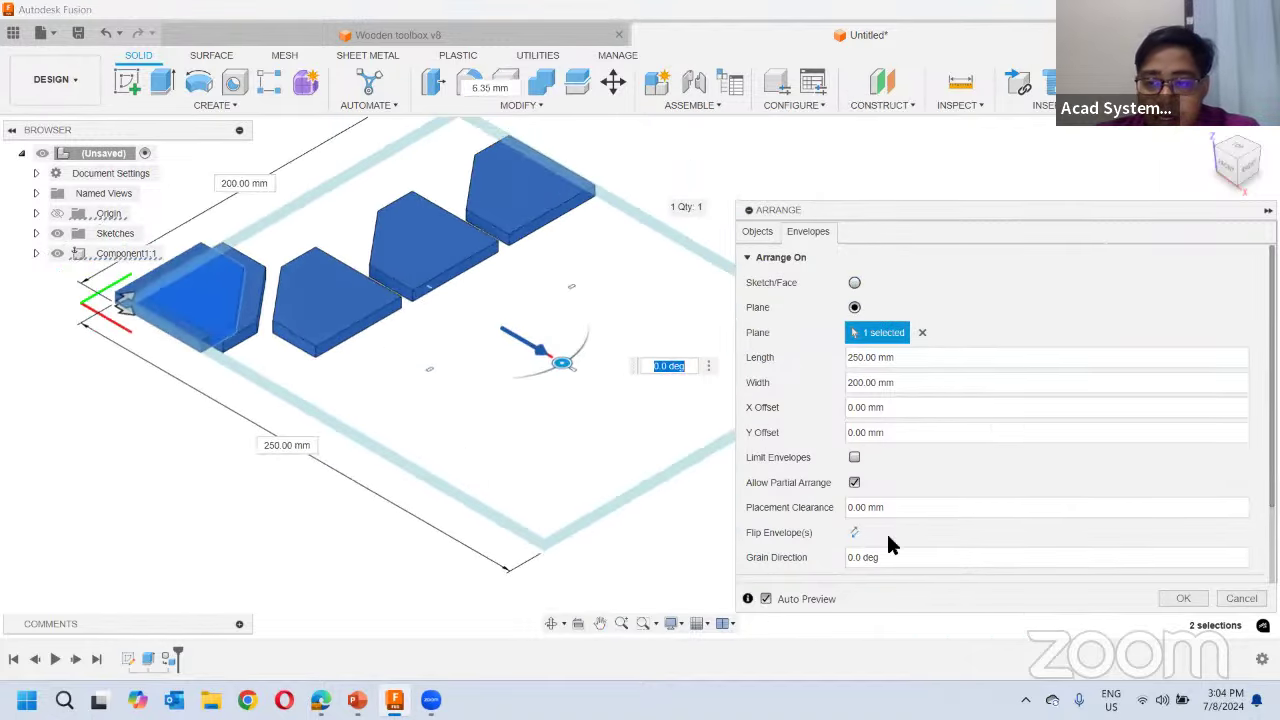
left_click(1238, 600)
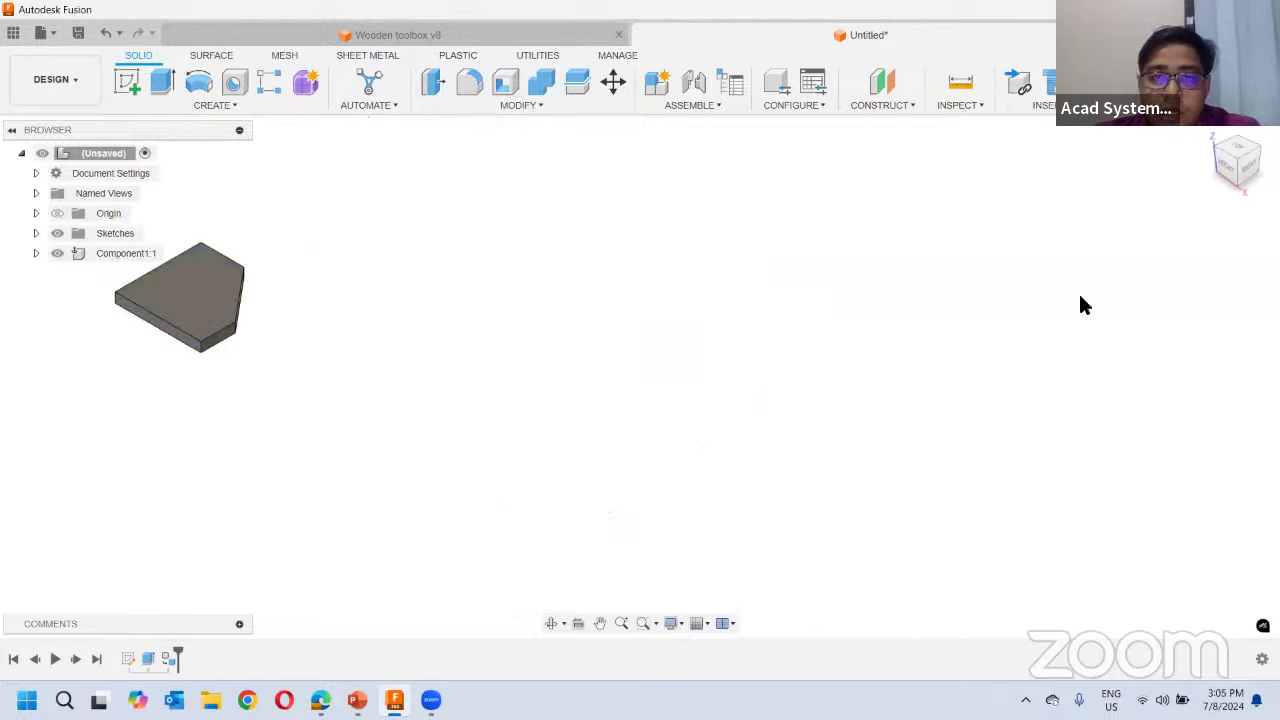
Switch to the wooden toolbox design and start an arrangement with the 3D Arrange solver on the XY plane
left_click(435, 38)
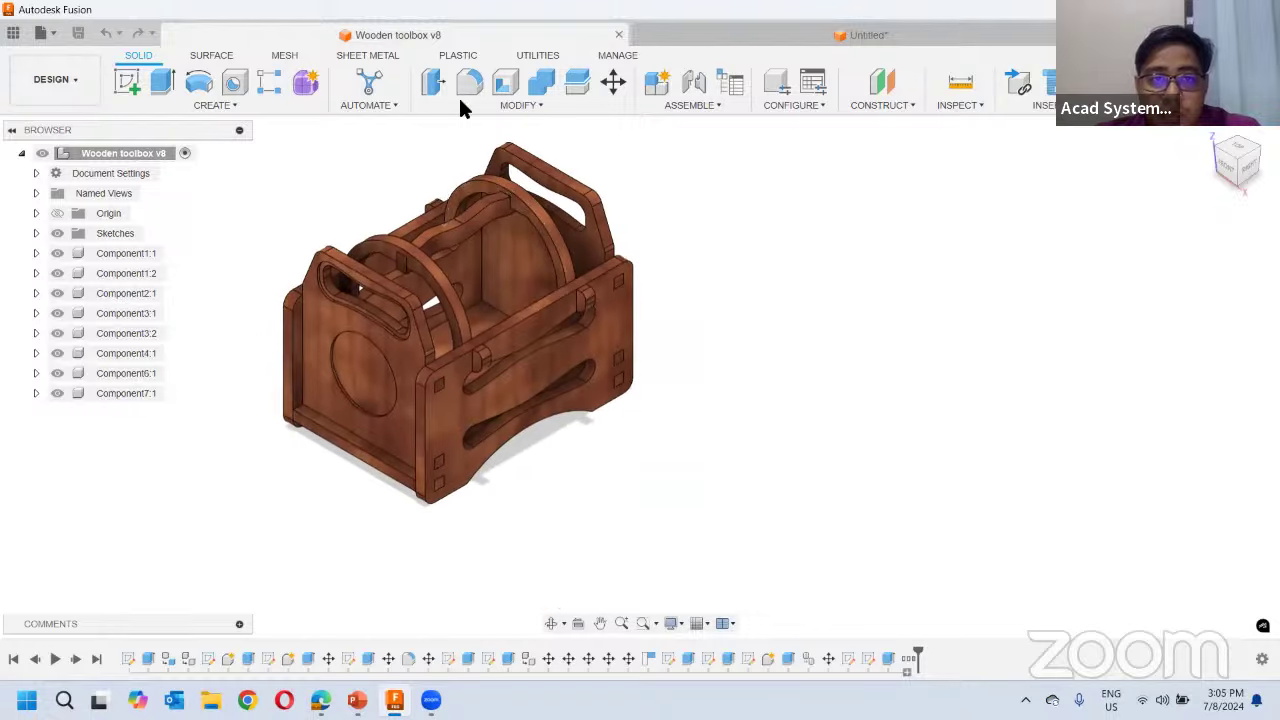
left_click(490, 112)
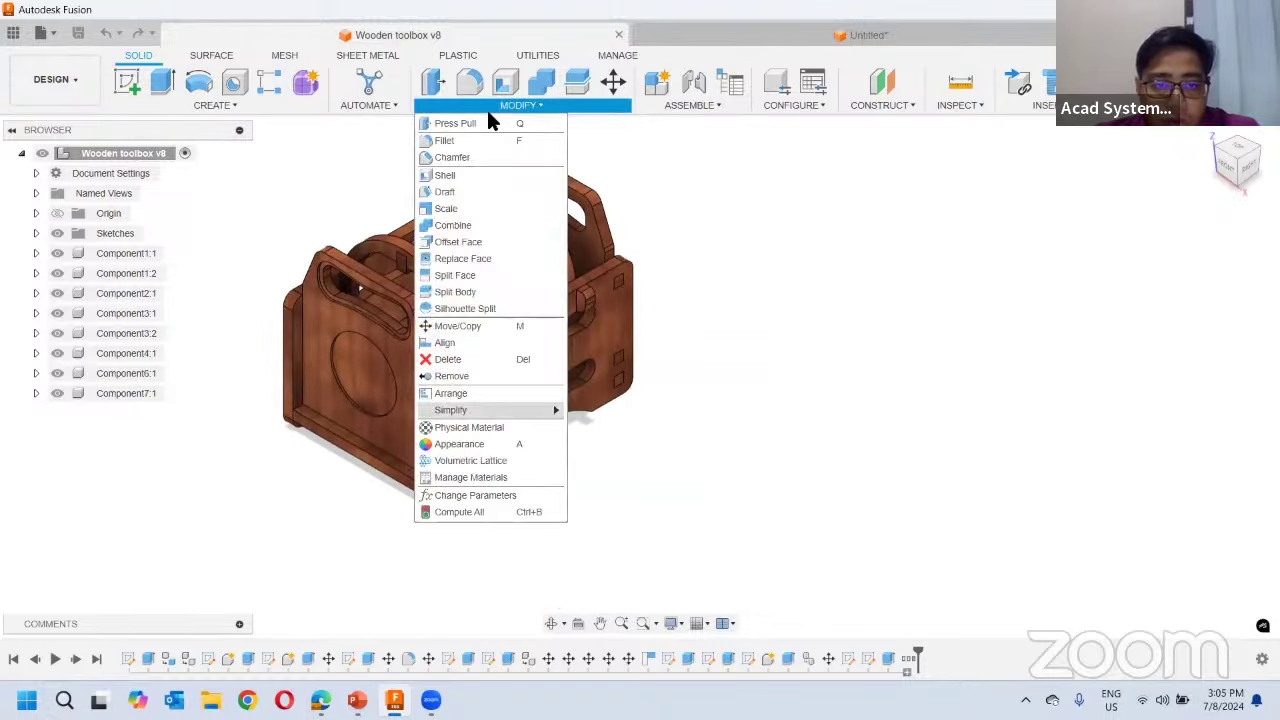
left_click(457, 393)
left_click(924, 262)
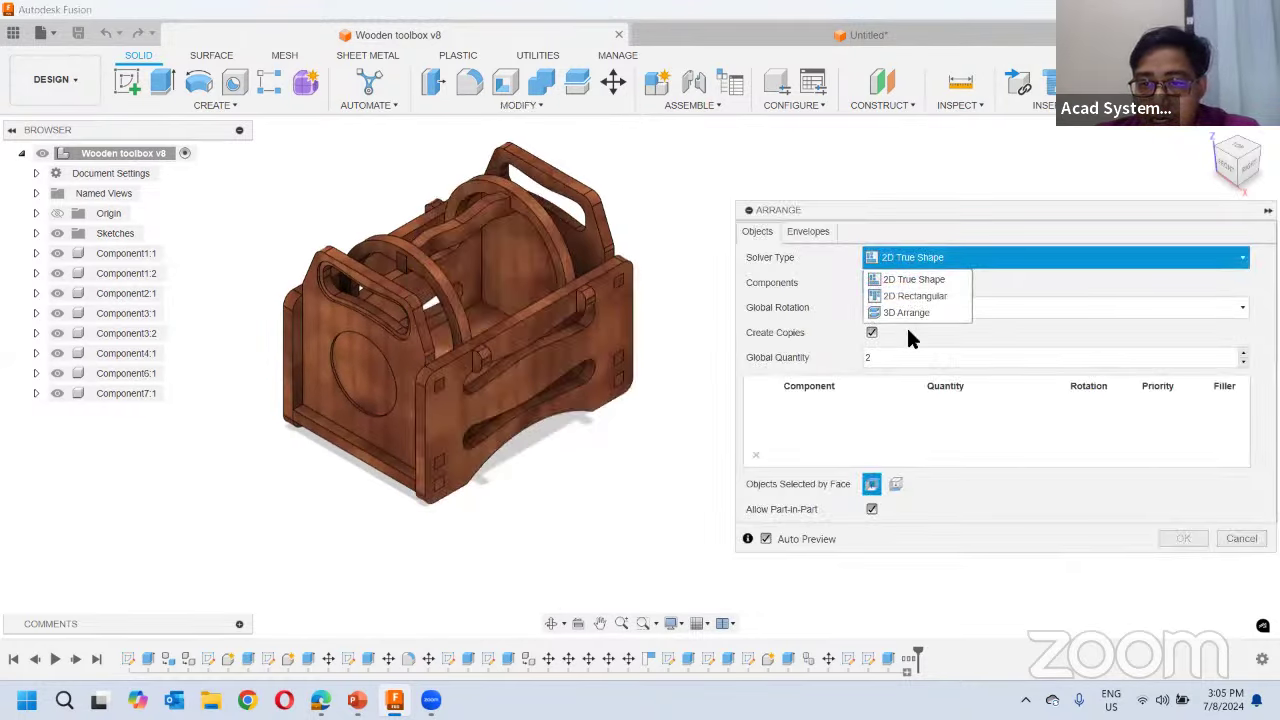
left_click(904, 311)
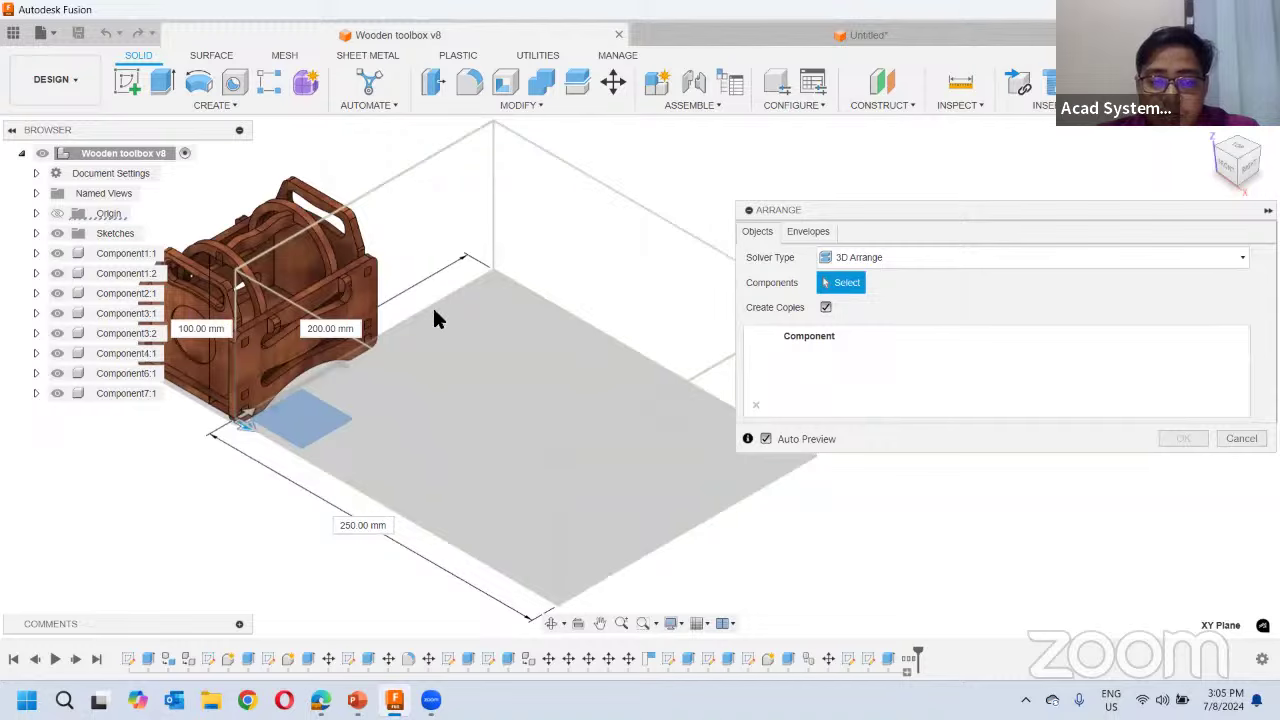
scroll(418, 186, "down", 2)
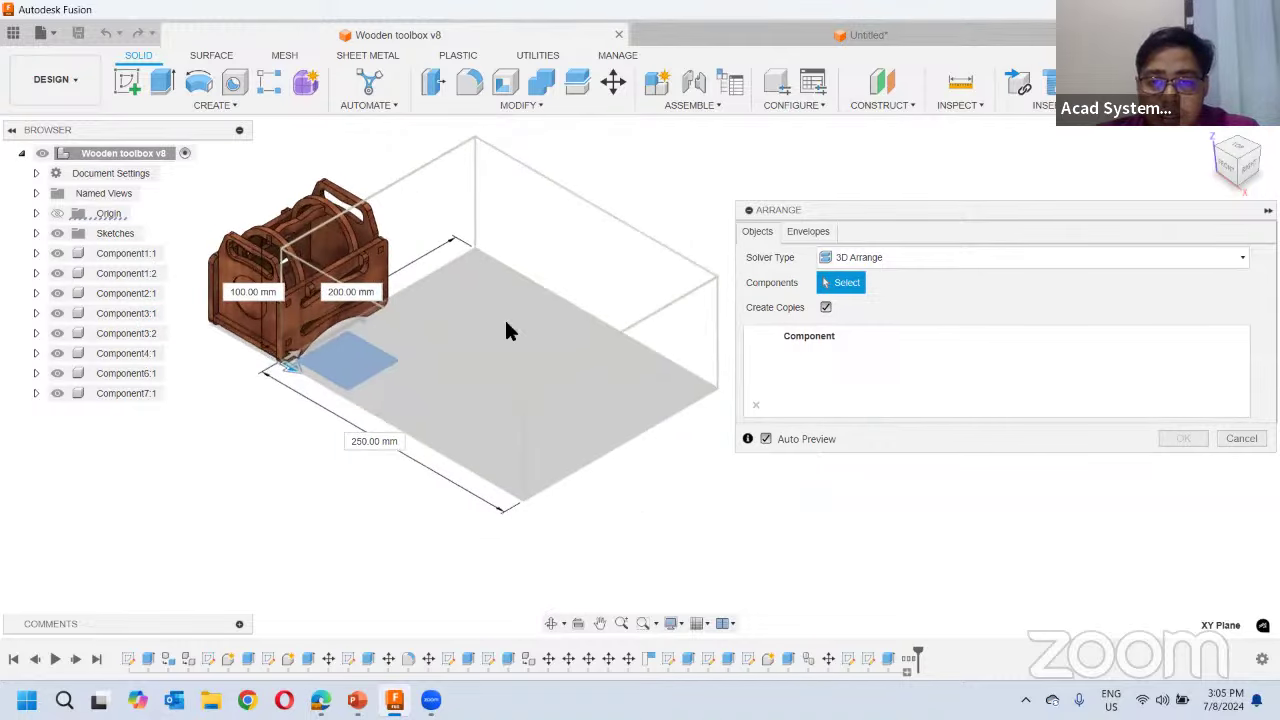
Try an envelope length of 200 mm, then restore it to 250 mm
left_click(816, 233)
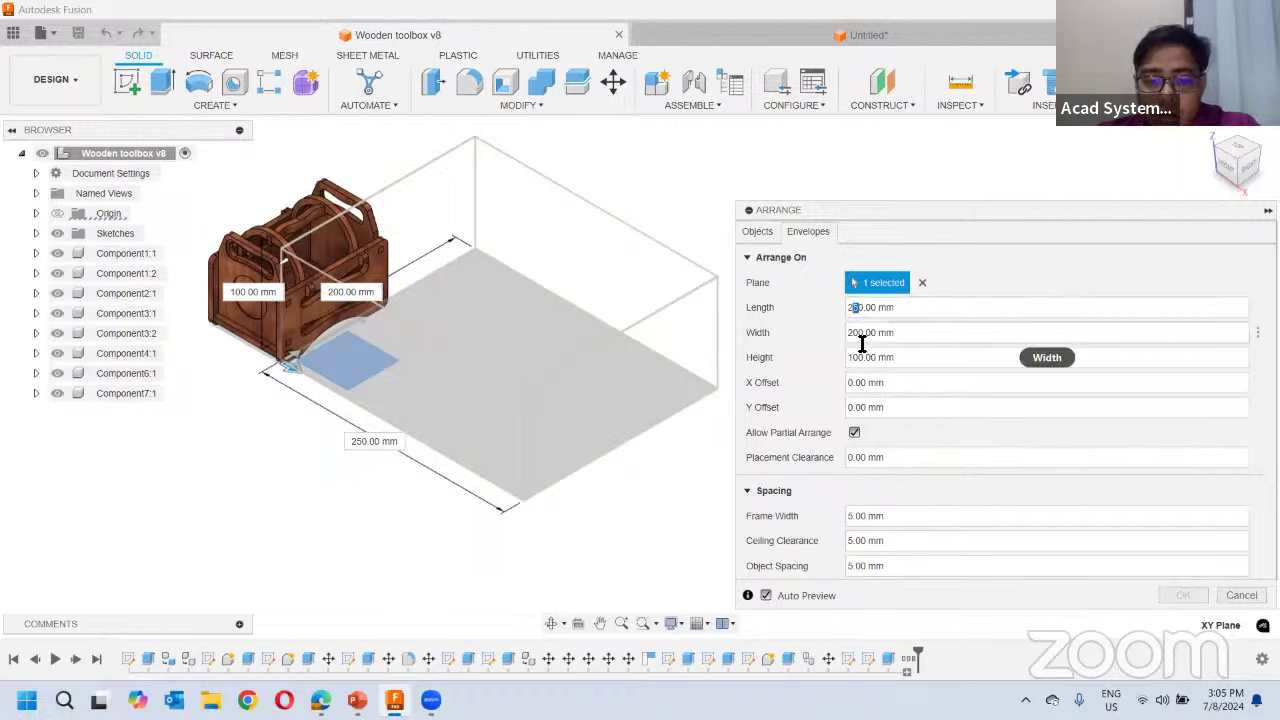
type("0")
type("5")
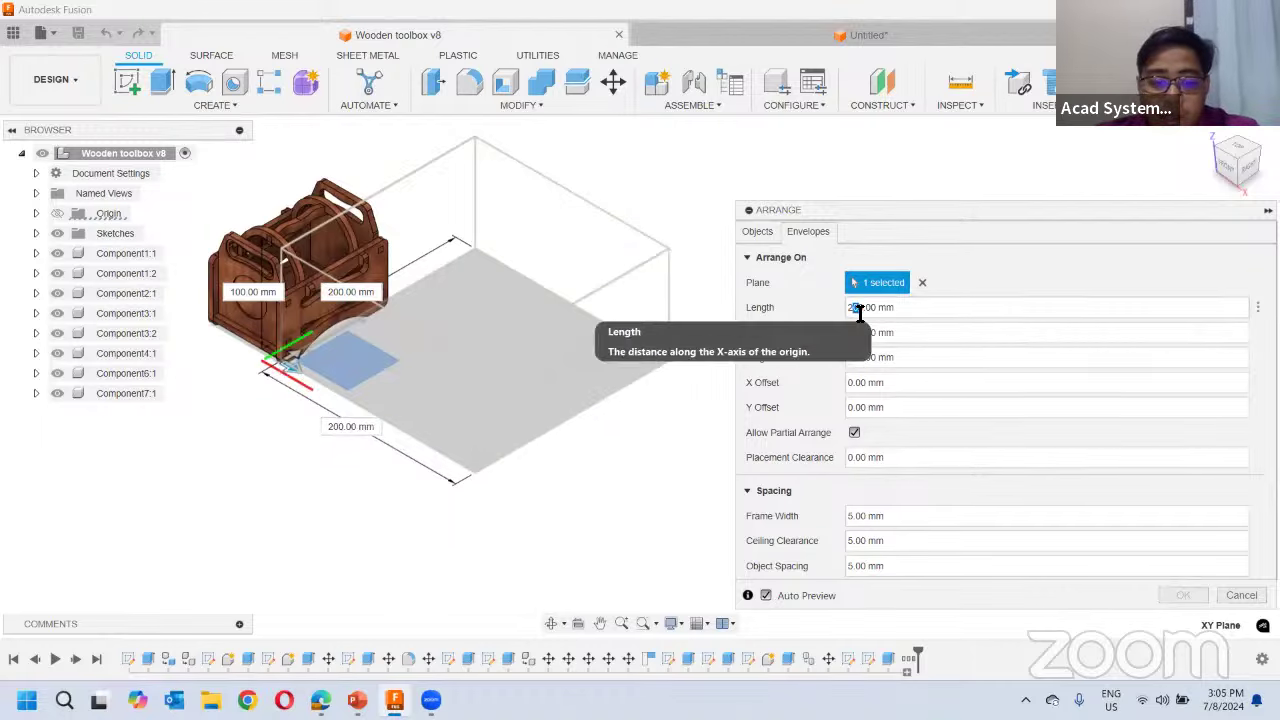
middle_click_drag(270, 317, 330, 350)
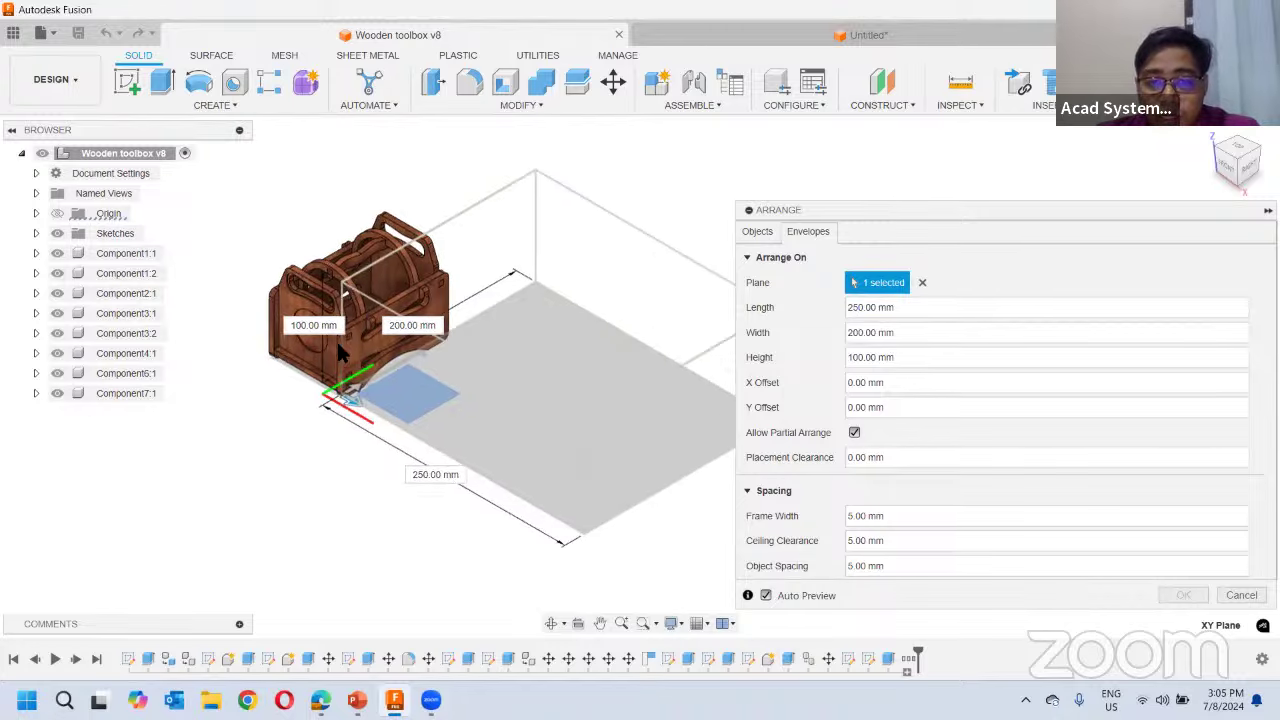
Add all eight toolbox components to the 3D arrangement
left_click(757, 231)
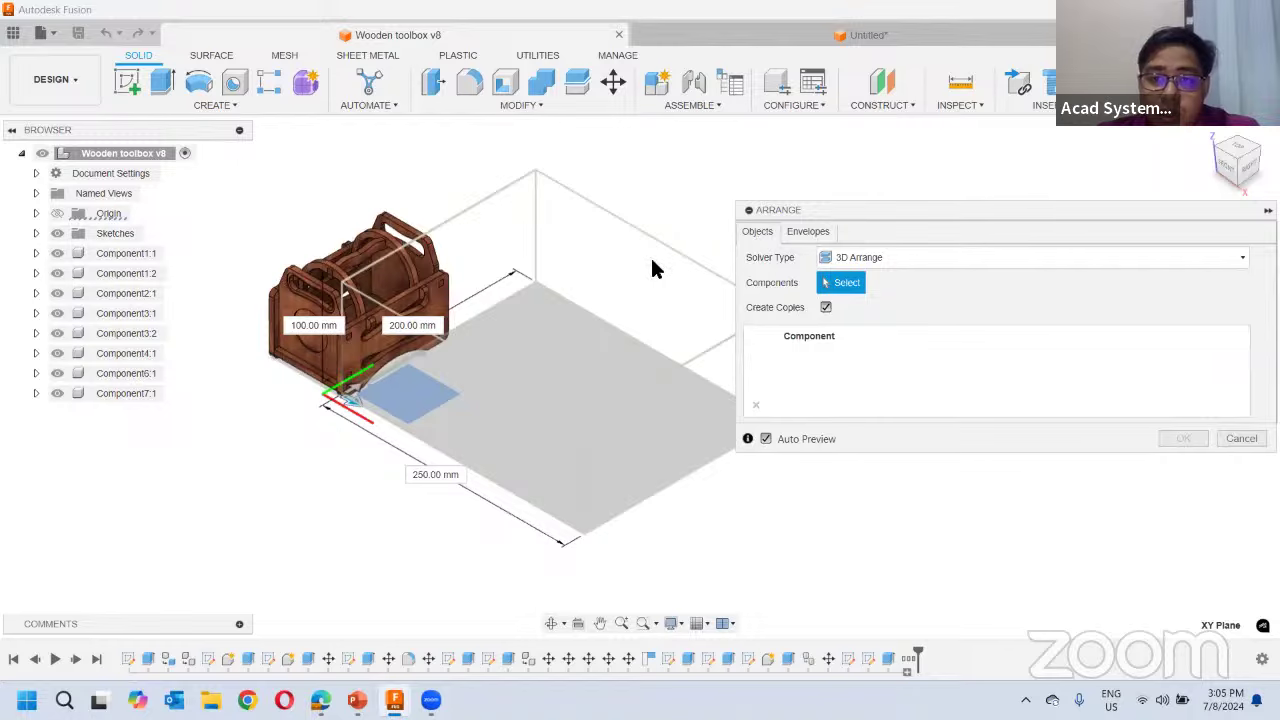
left_click(295, 334)
left_click(424, 307)
left_click(320, 230)
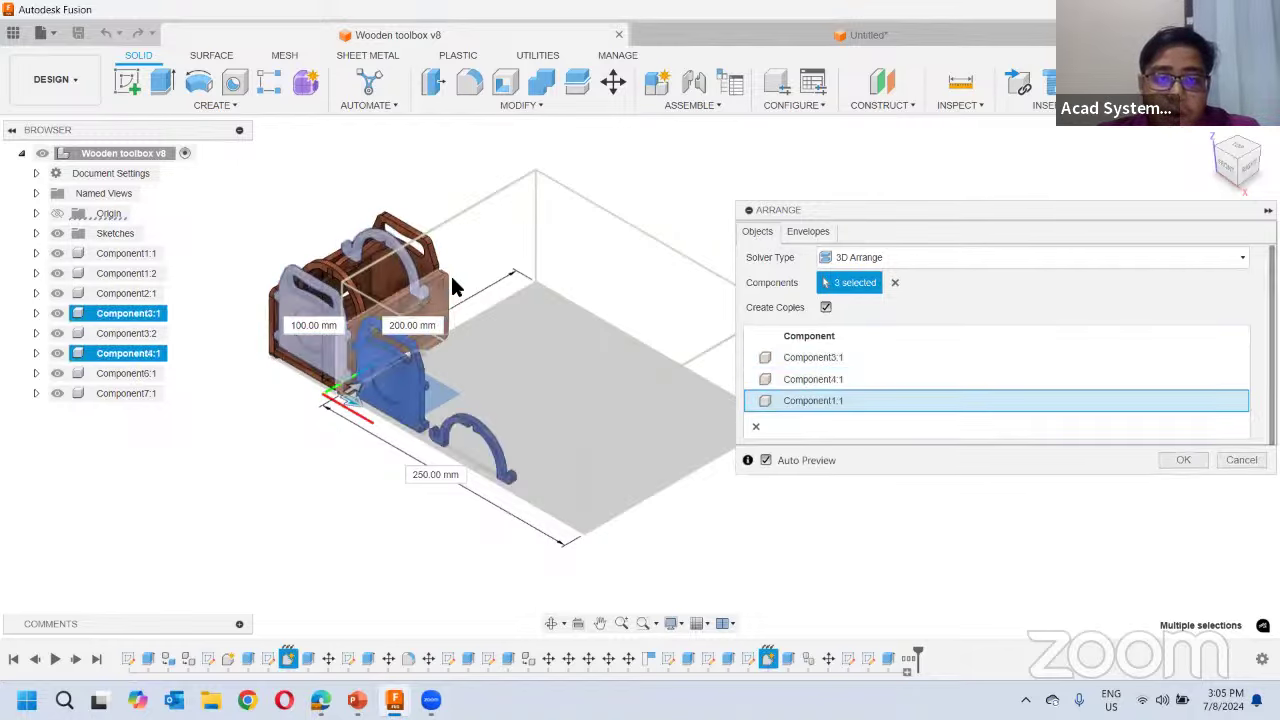
left_click_drag(226, 171, 486, 534)
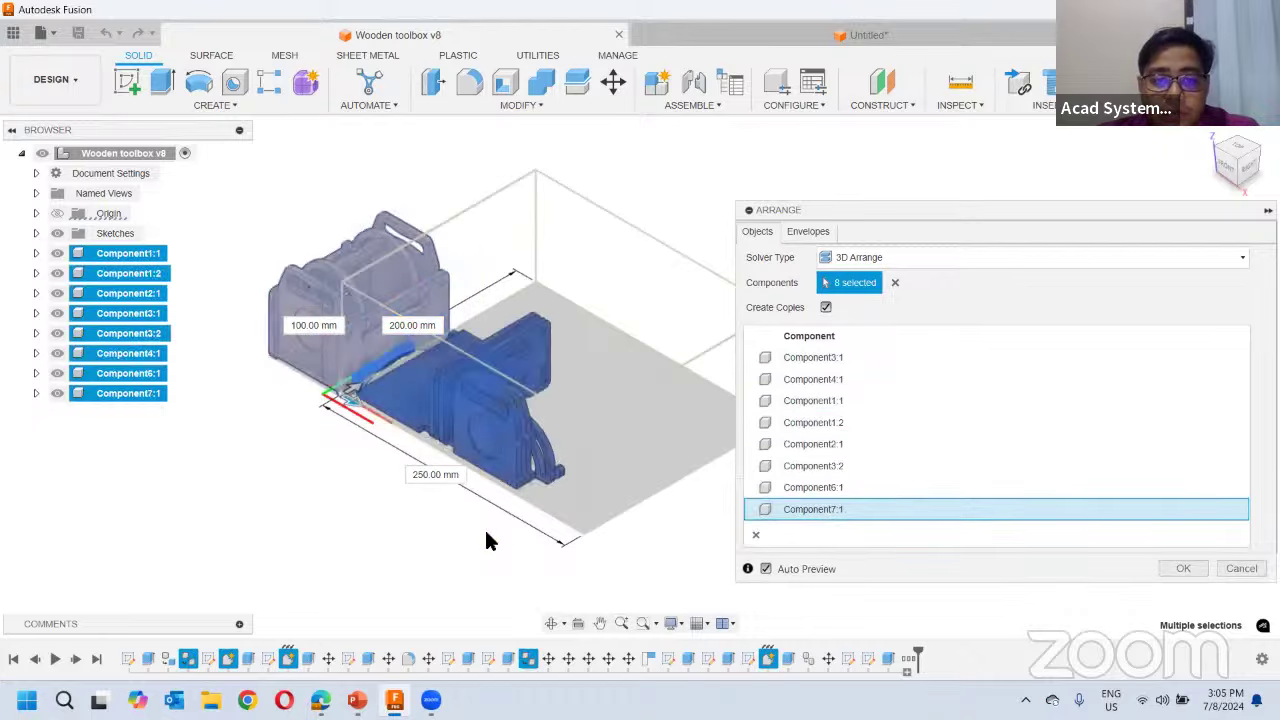
Set the arrangement envelope's length to 100 mm and inspect the packed components from several angles
left_click(808, 231)
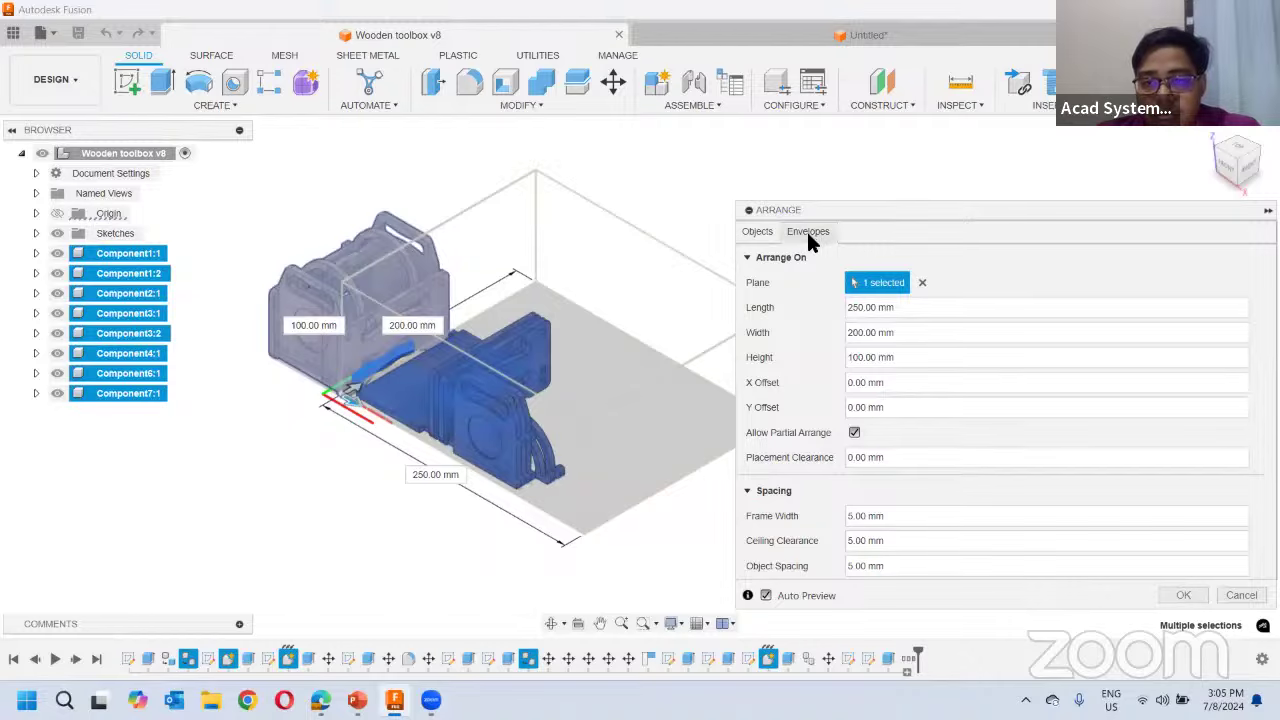
scroll(638, 350, "up", 2)
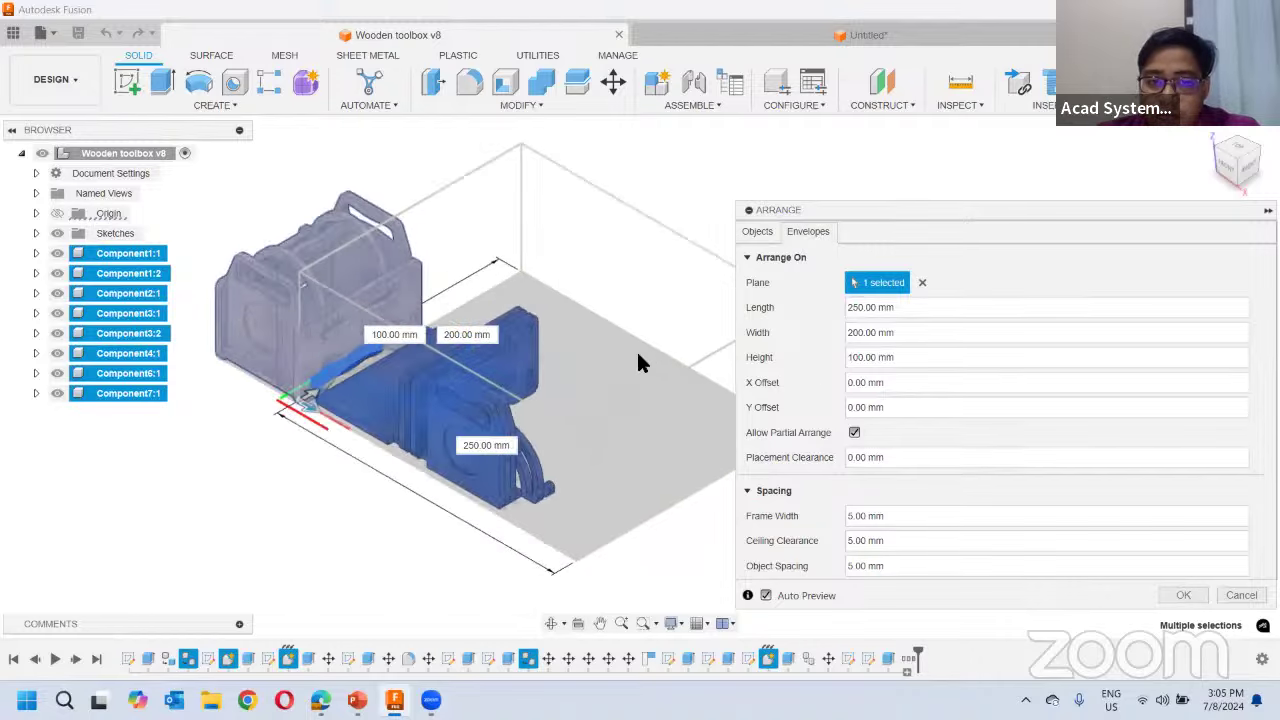
middle_click_drag(577, 340, 583, 289)
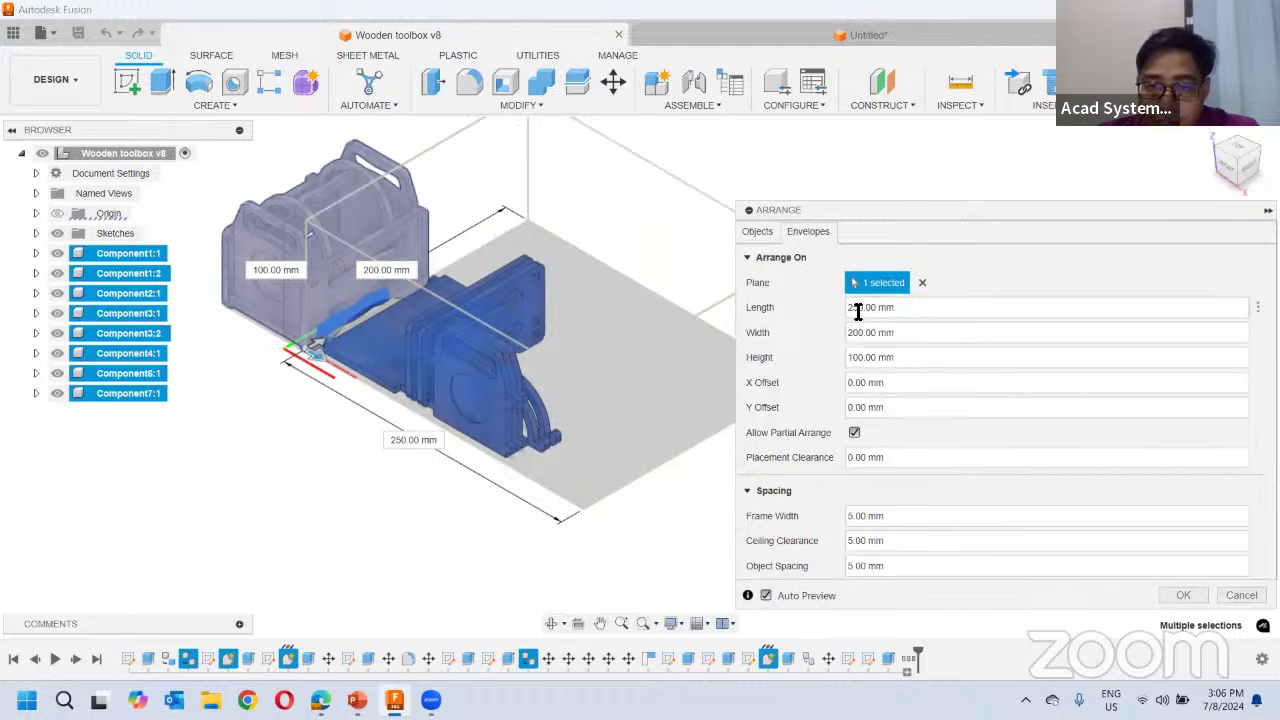
left_click(866, 333)
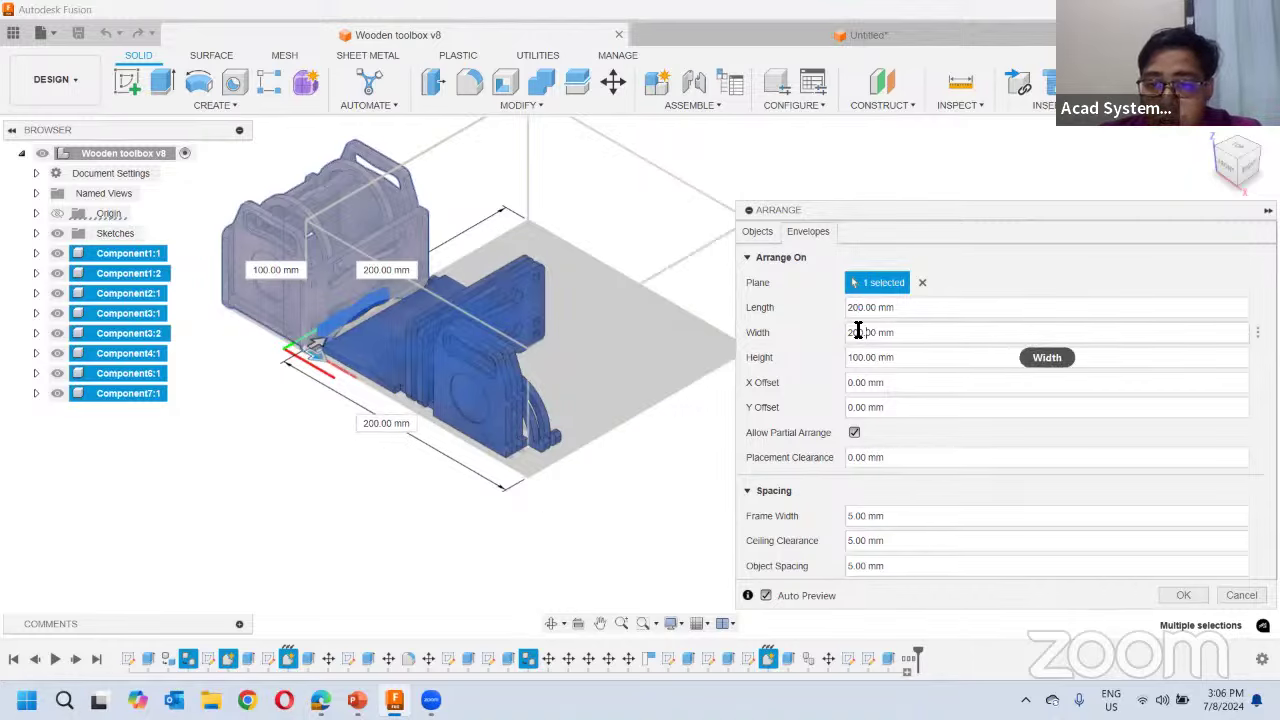
left_click_drag(858, 310, 851, 310)
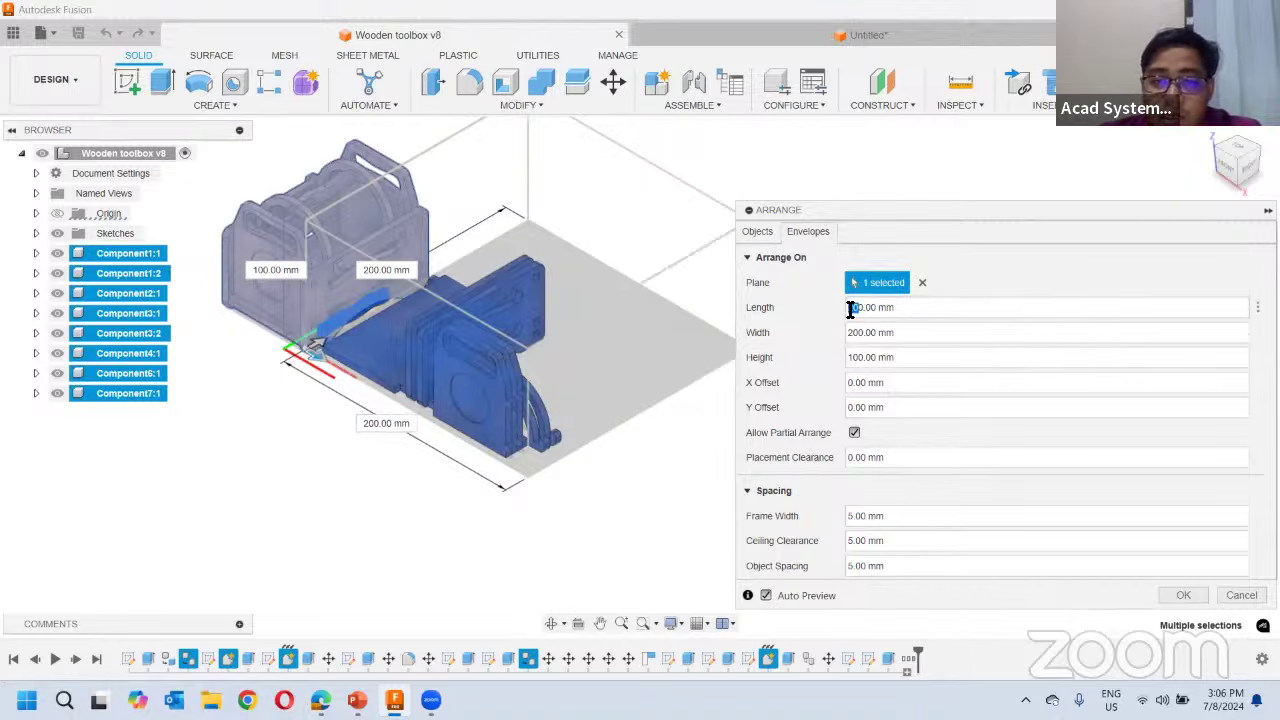
type("10")
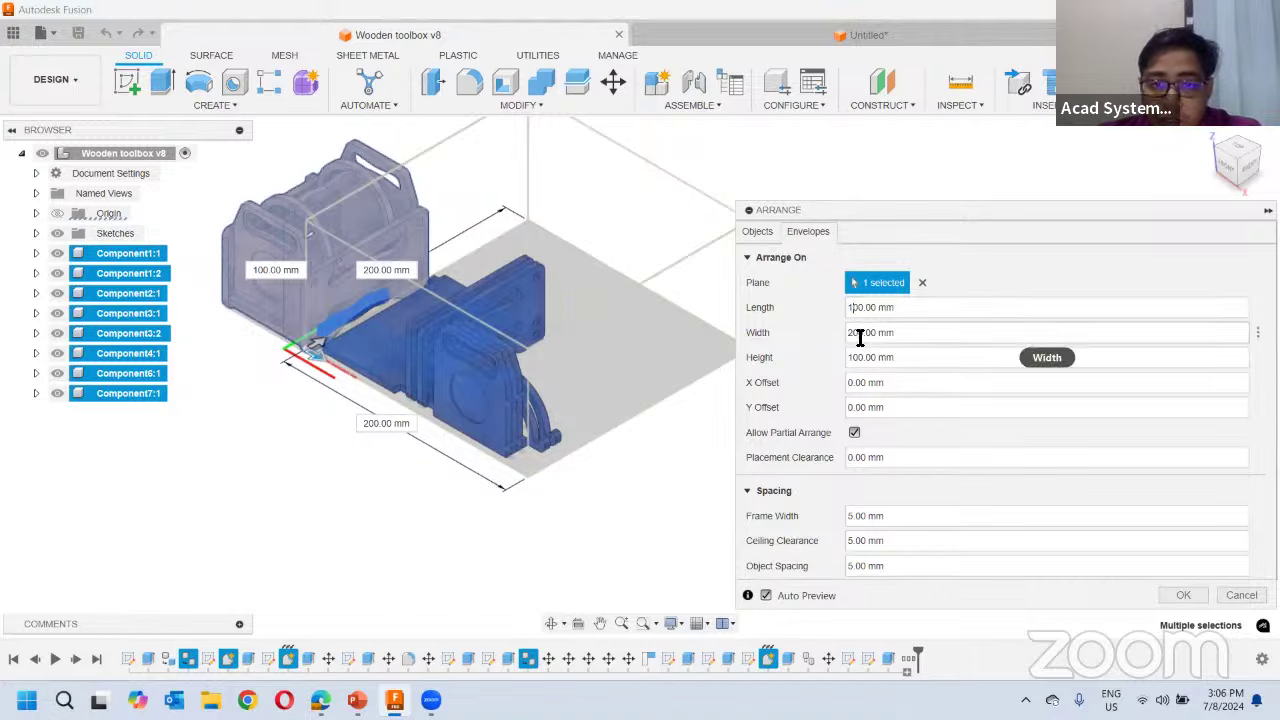
left_click(857, 332)
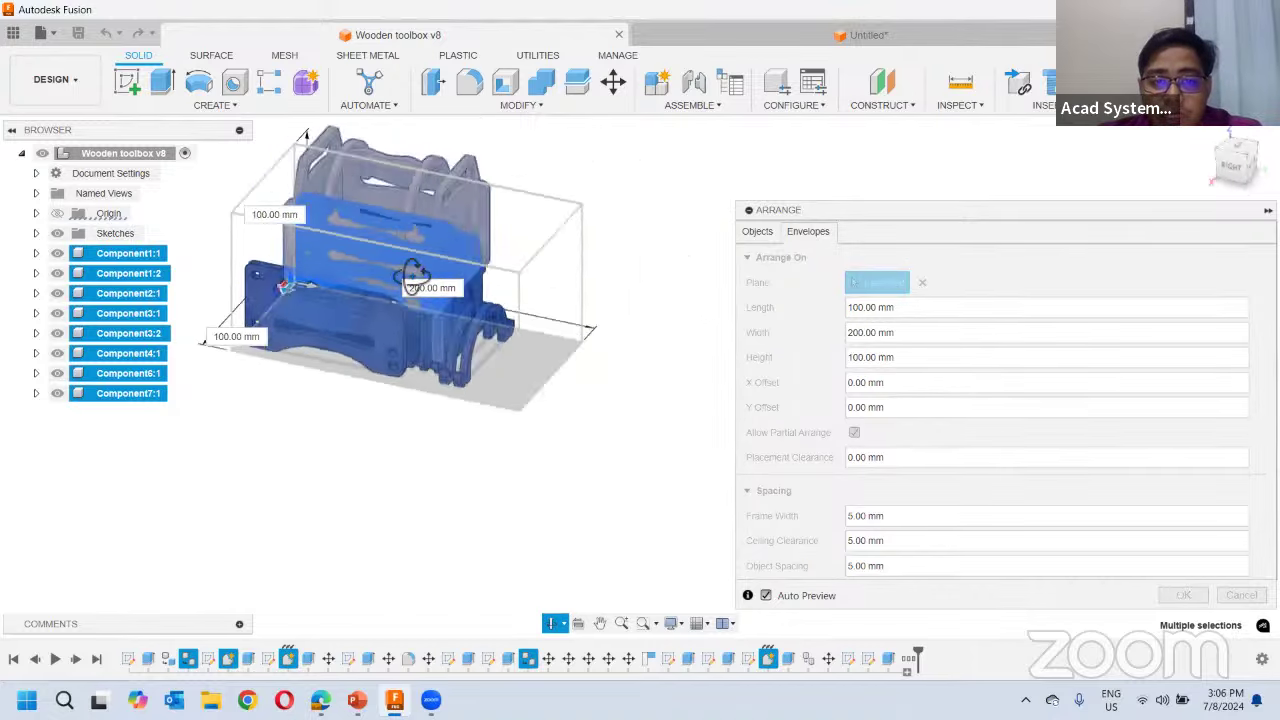
middle_click_drag(651, 289, 670, 346)
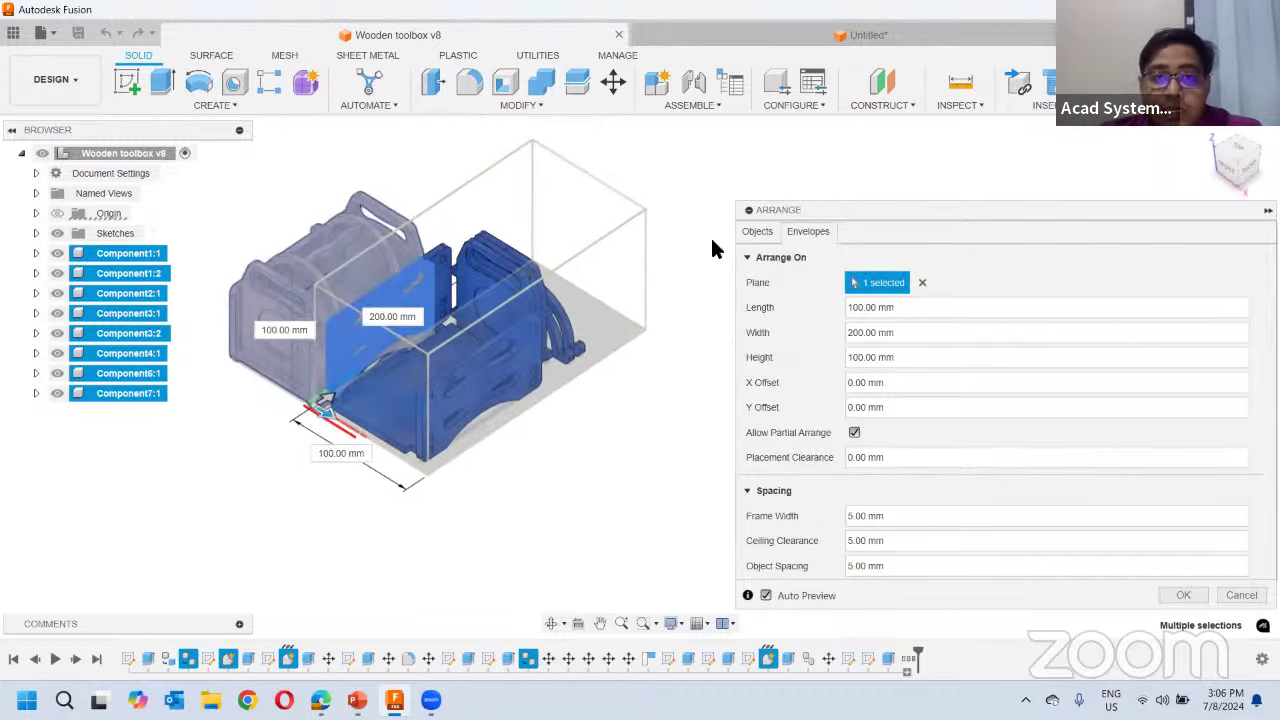
Shift the envelope about 111.7 mm along X, away from the original toolbox
scroll(660, 235, "up", 3)
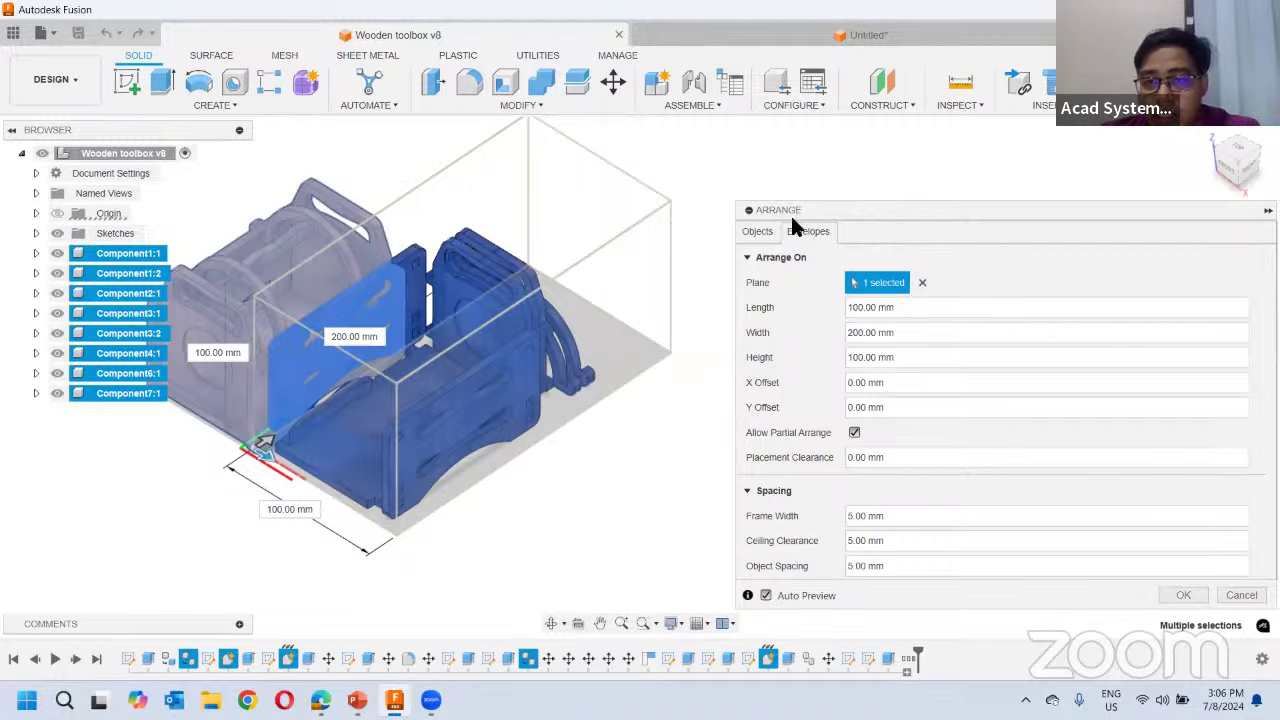
left_click_drag(790, 213, 750, 177)
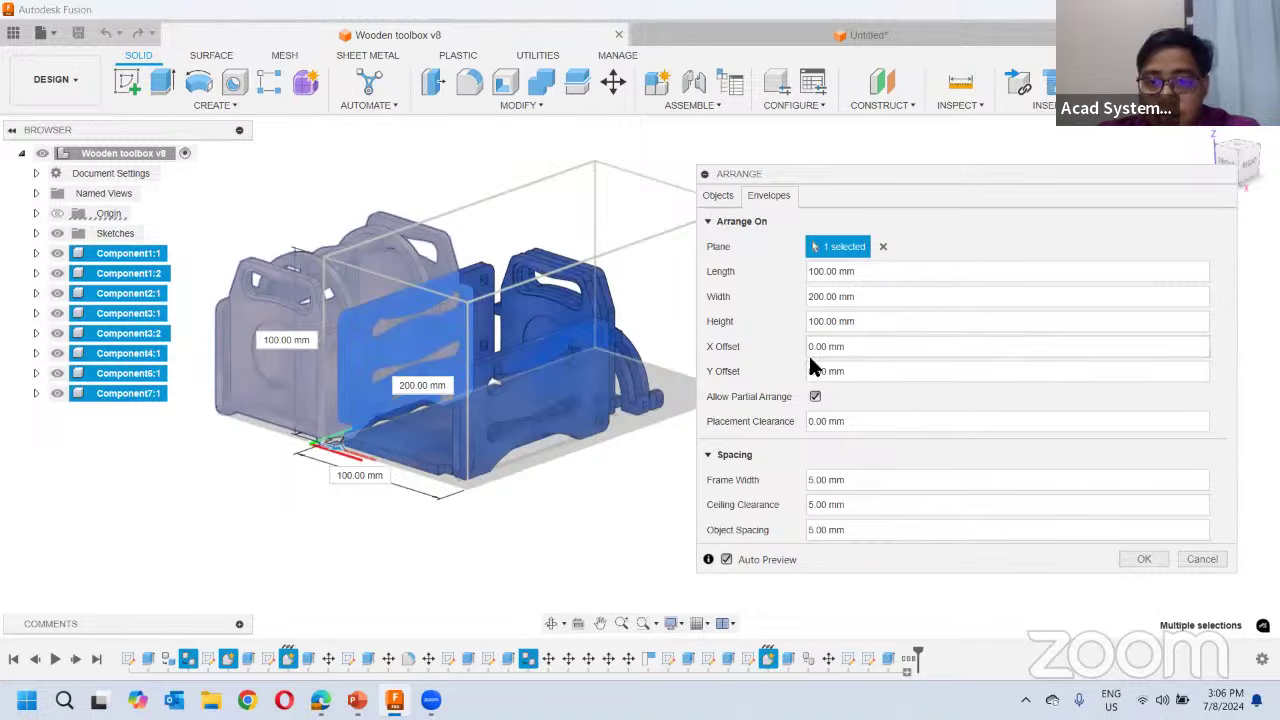
left_click_drag(385, 480, 265, 438)
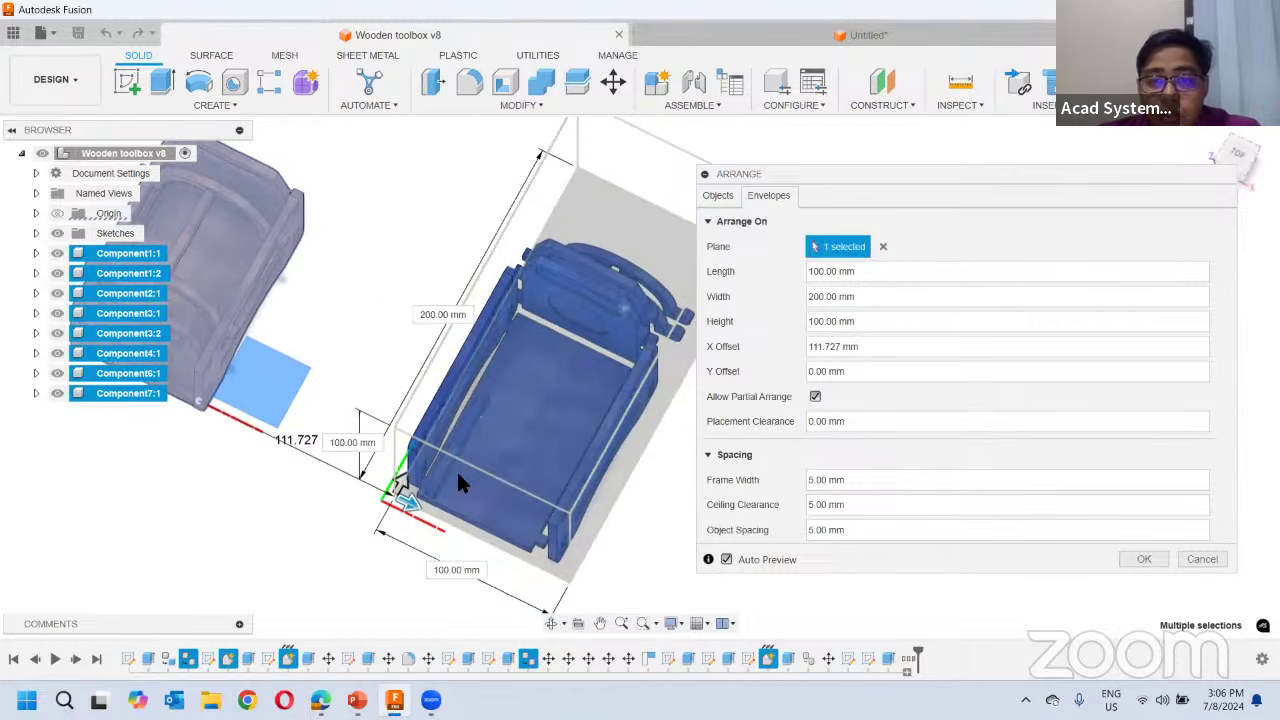
Set the object spacing between the arranged components to 15 mm
scroll(600, 275, "up", 5)
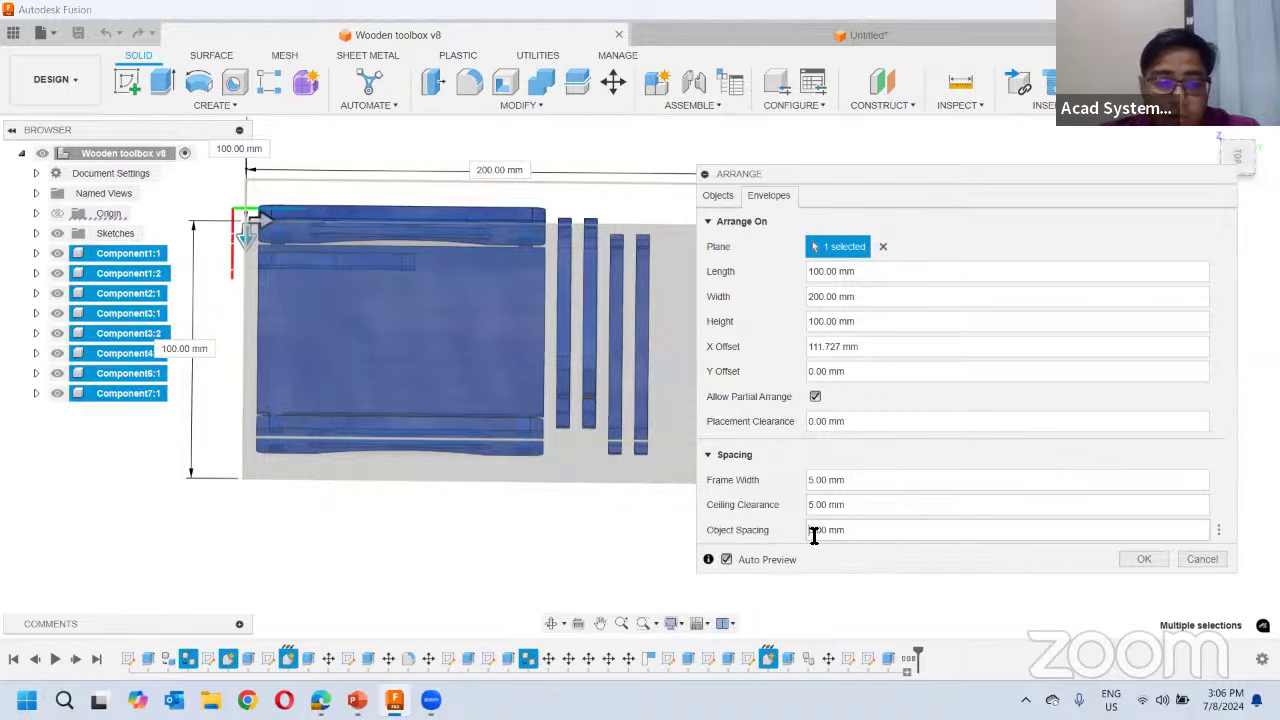
left_click(842, 522)
type("15")
key("Return")
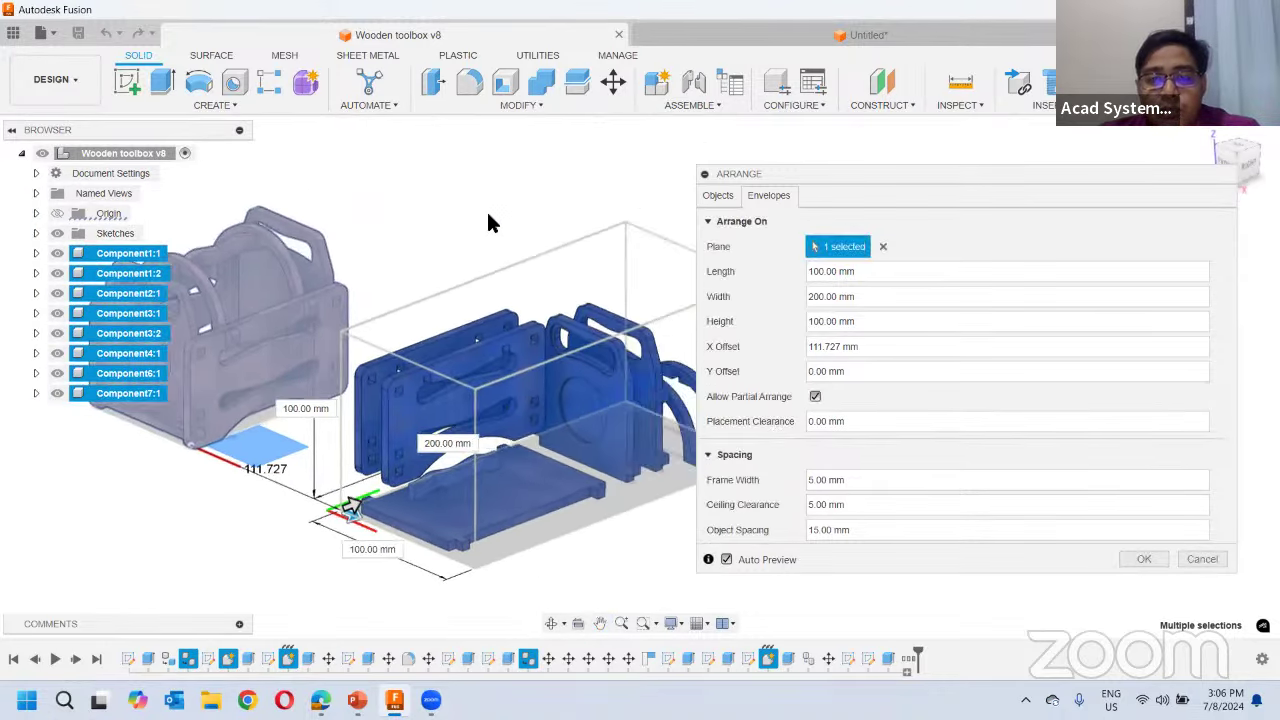
Change the arrangement's solver type to 2D True Shape and show its envelope settings
left_click(717, 196)
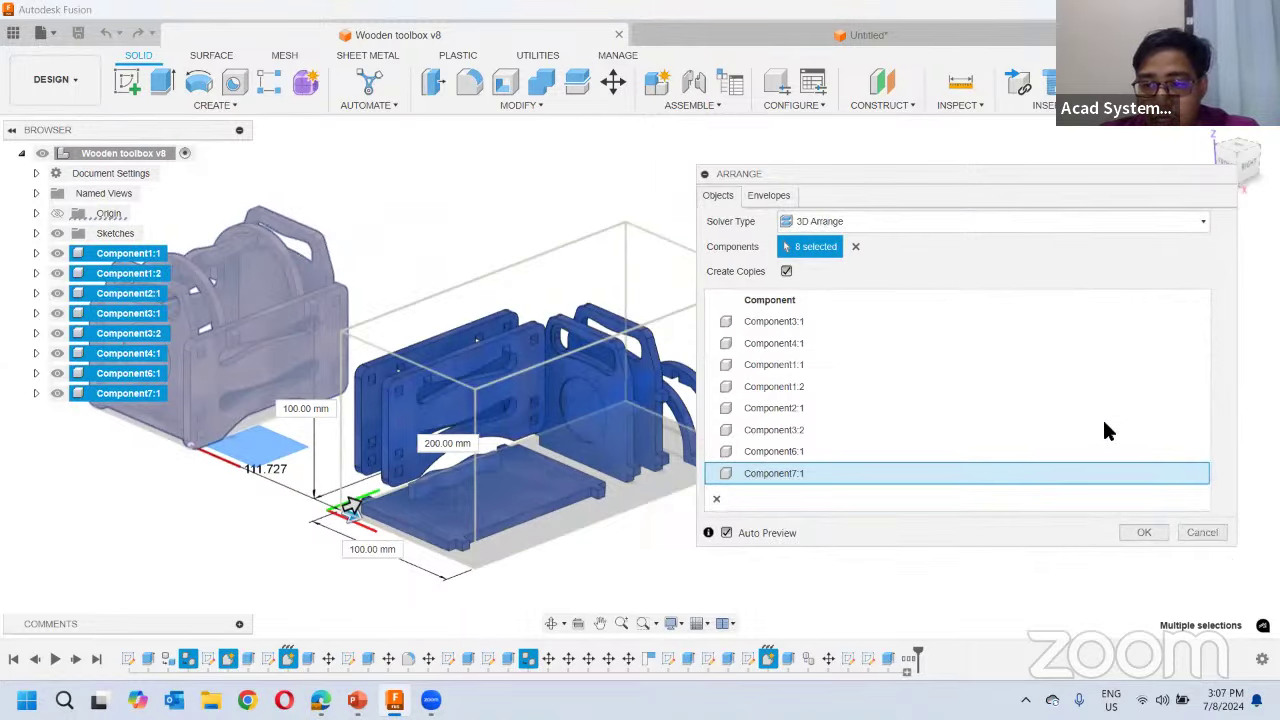
left_click(820, 222)
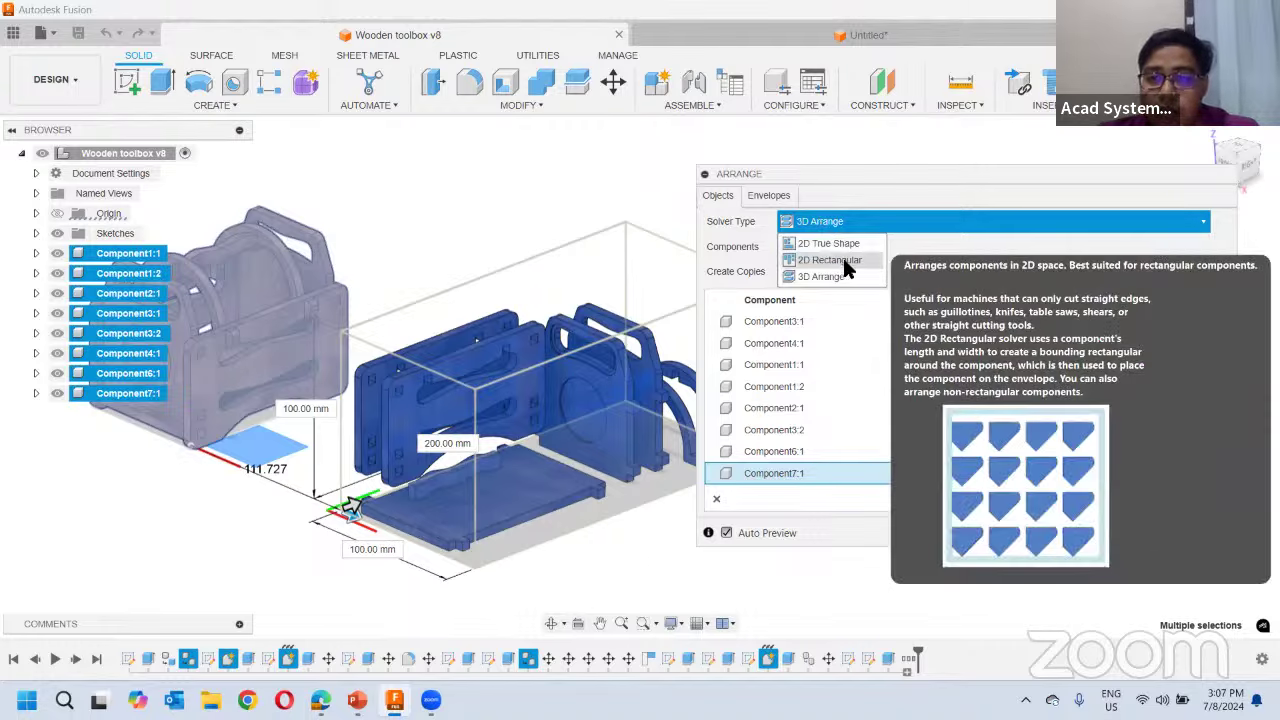
left_click(828, 243)
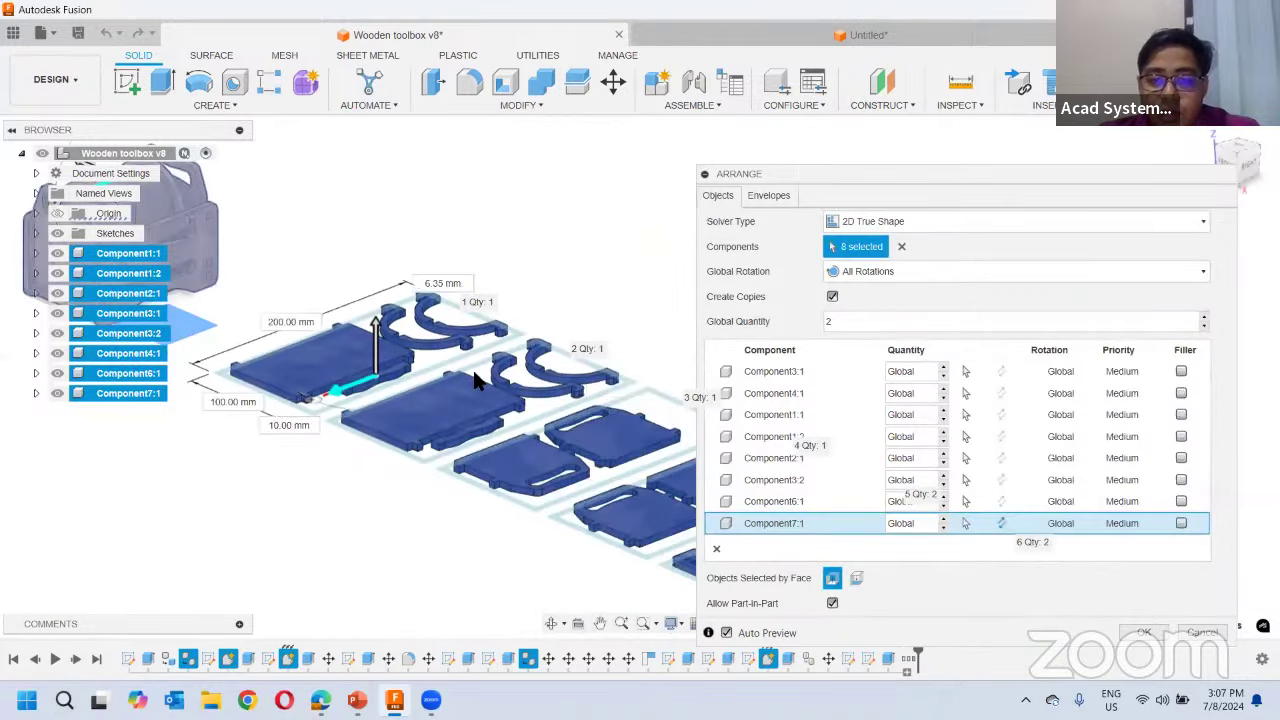
left_click(766, 196)
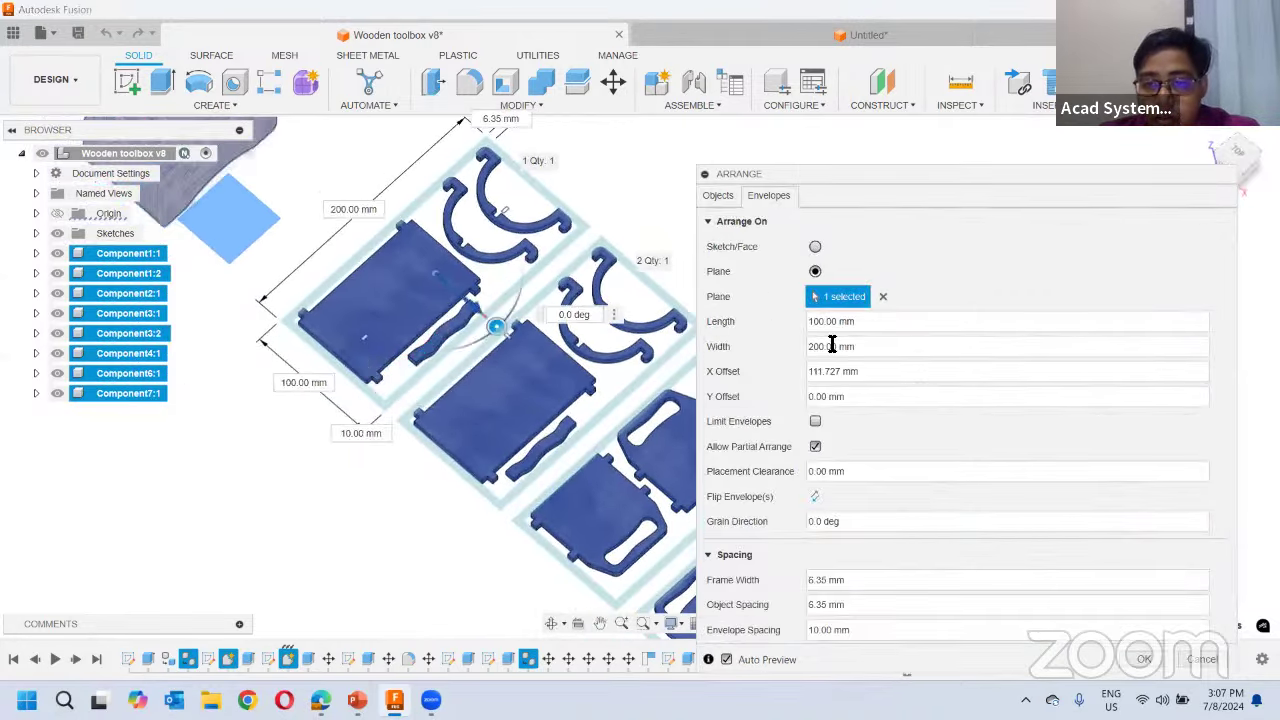
Set the arrangement envelope's length to 200 mm and return to the object settings
left_click(839, 346)
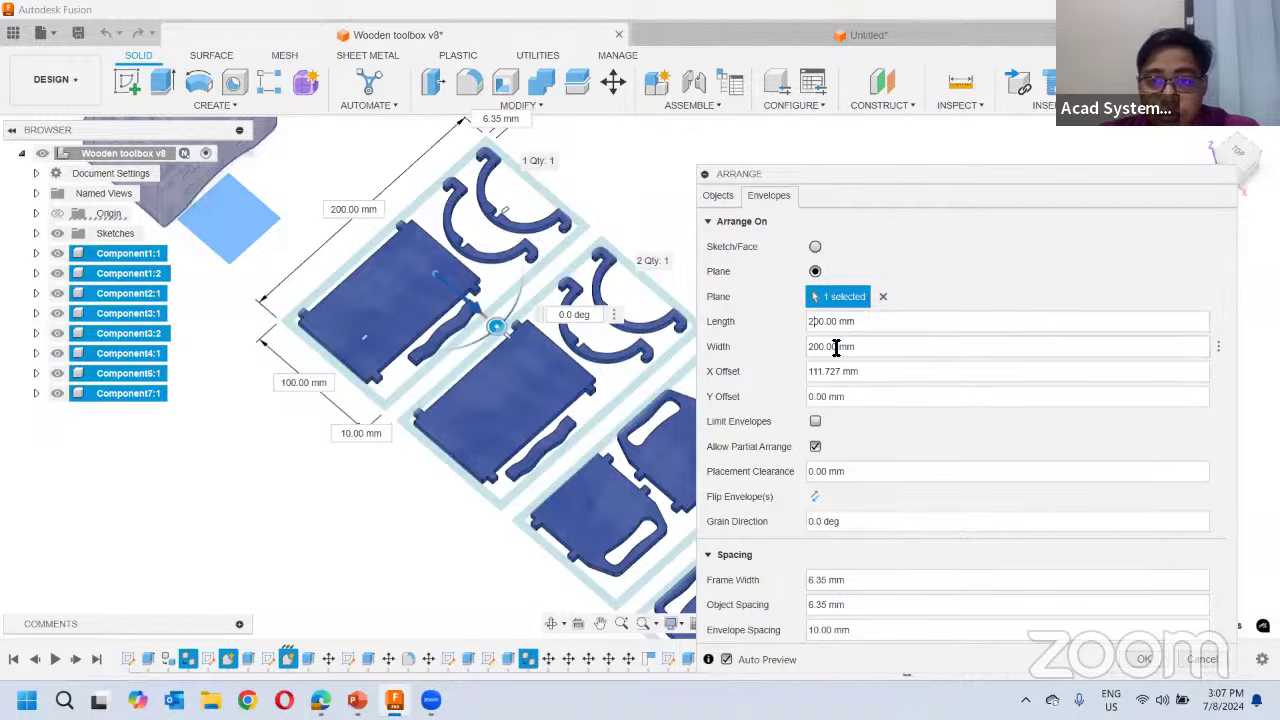
left_click(718, 196)
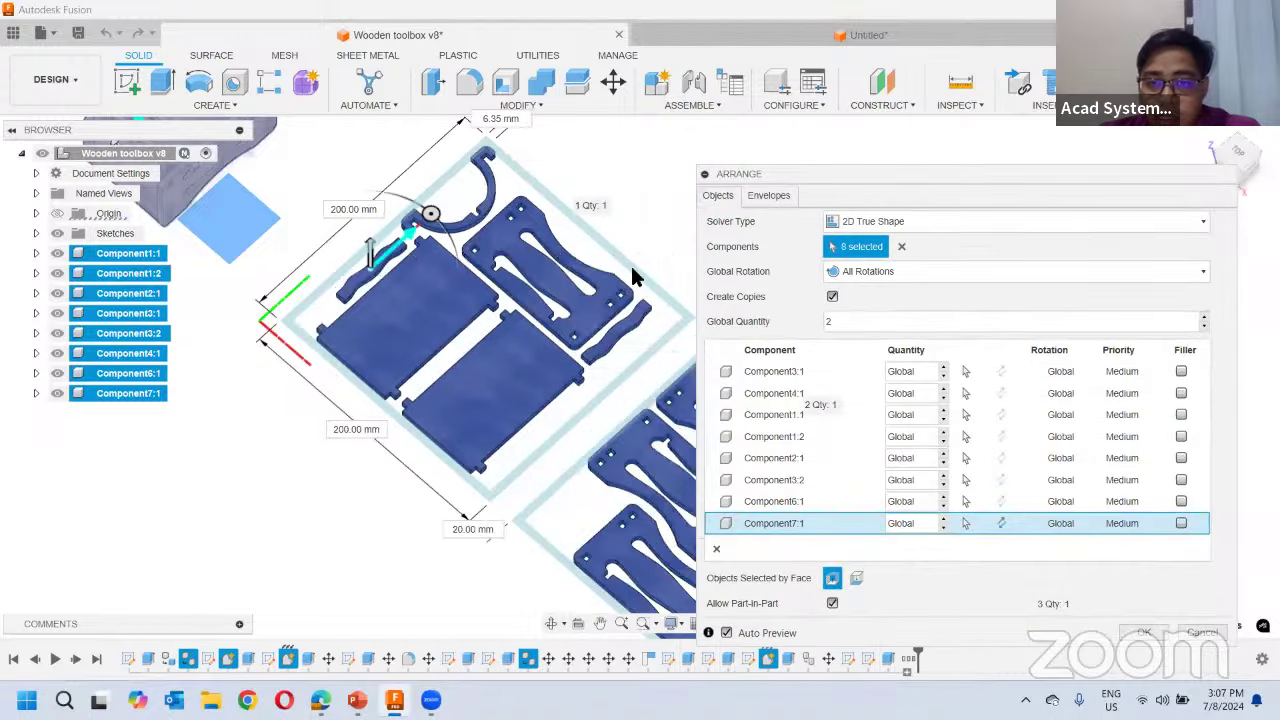
Examine up close how the 2D True Shape solver fits the toolbox components and their contours inside the envelopes
scroll(400, 240, "up", 4)
scroll(218, 250, "up", 5)
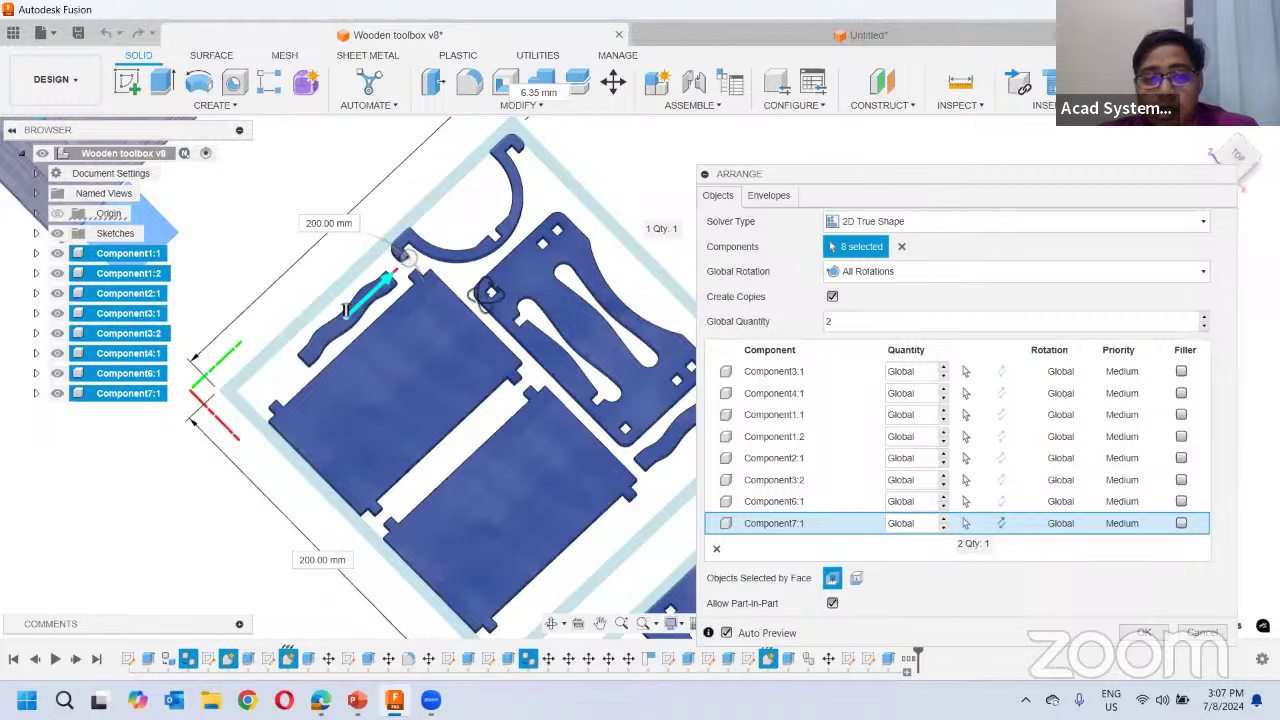
middle_click_drag(478, 295, 432, 287, "shift")
scroll(432, 287, "up", 2)
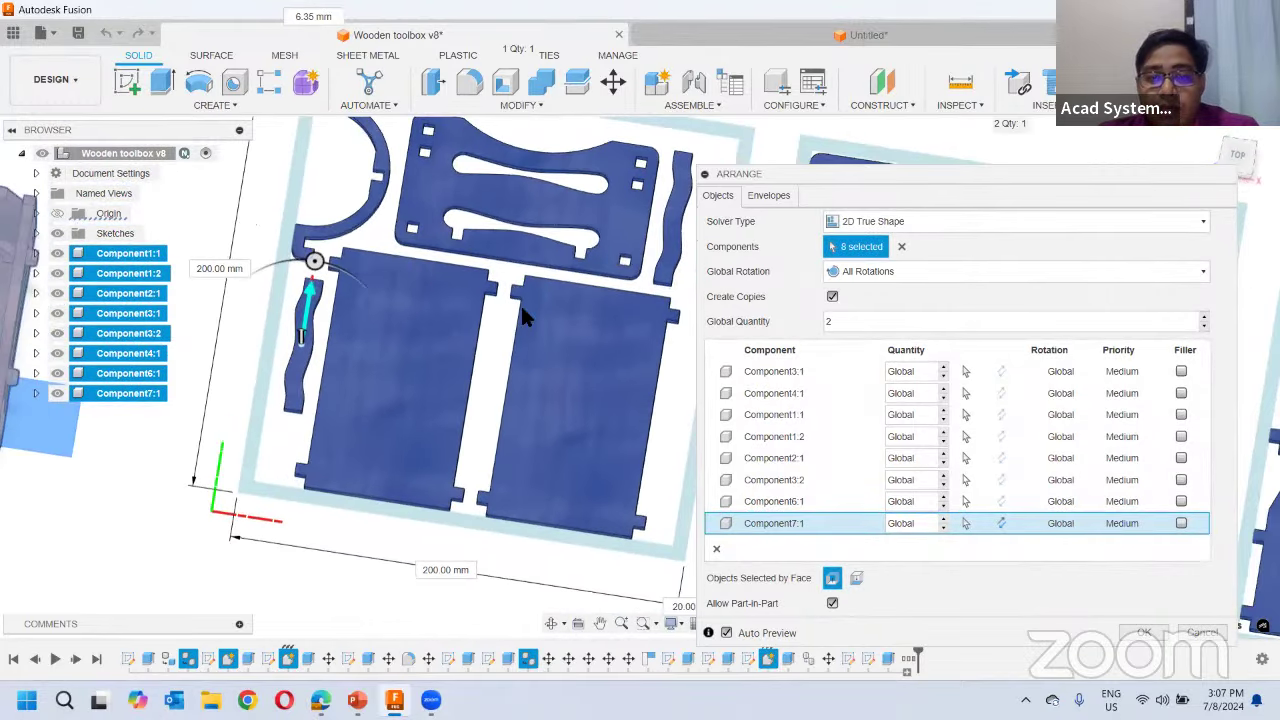
scroll(435, 262, "up", 3)
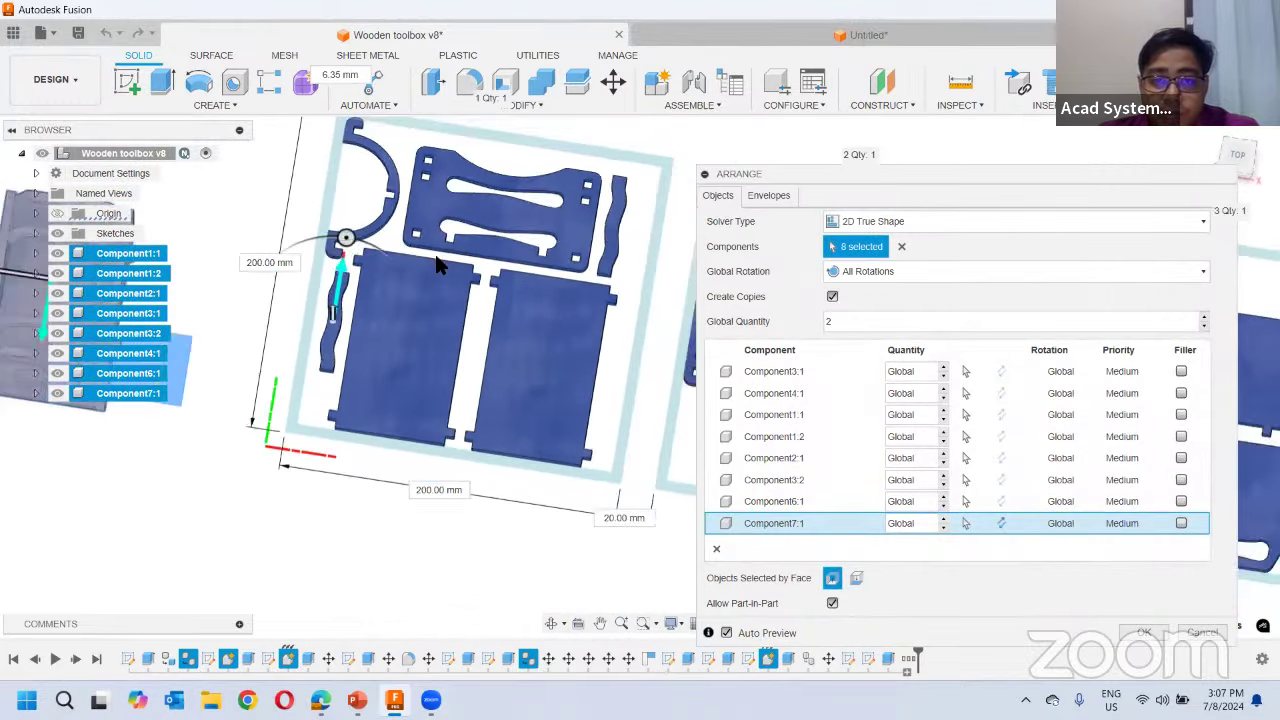
mouse_move(410, 253)
middle_mouse_down("shift")
mouse_move(480, 243)
mouse_move(423, 257)
mouse_move(400, 229)
mouse_move(410, 278)
mouse_move(415, 262)
middle_mouse_up("shift")
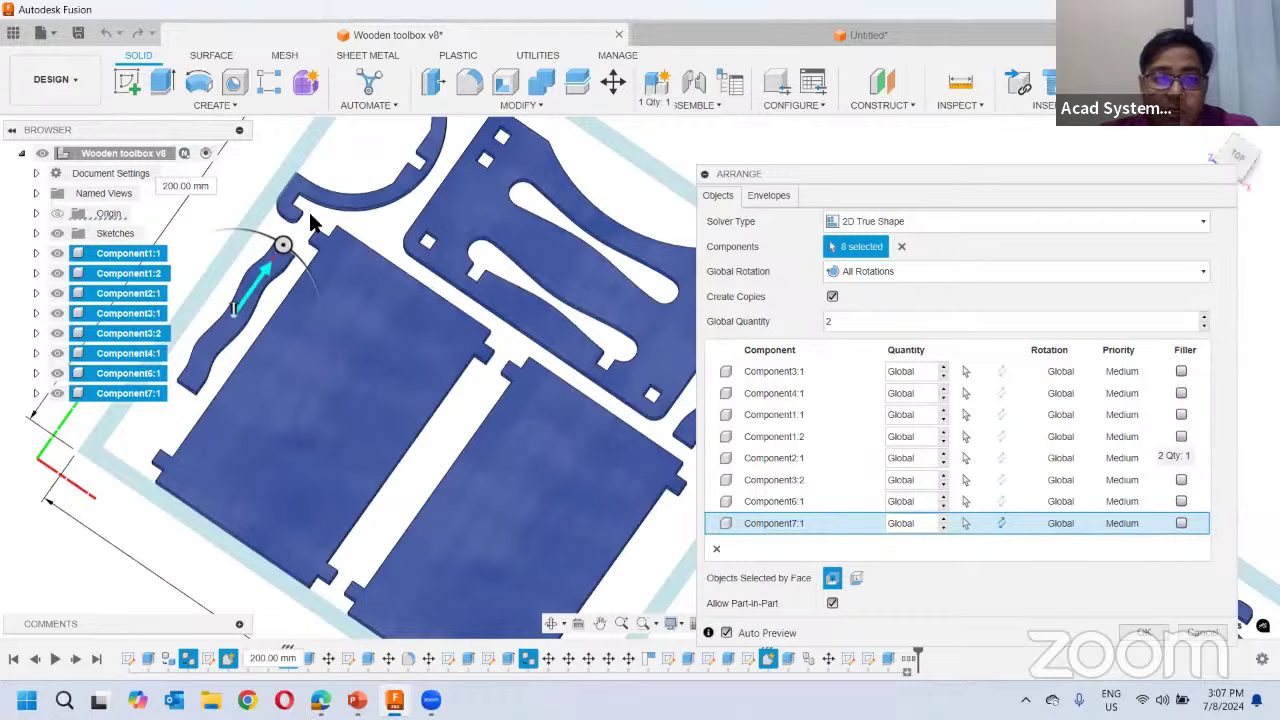
scroll(315, 230, "up", 4)
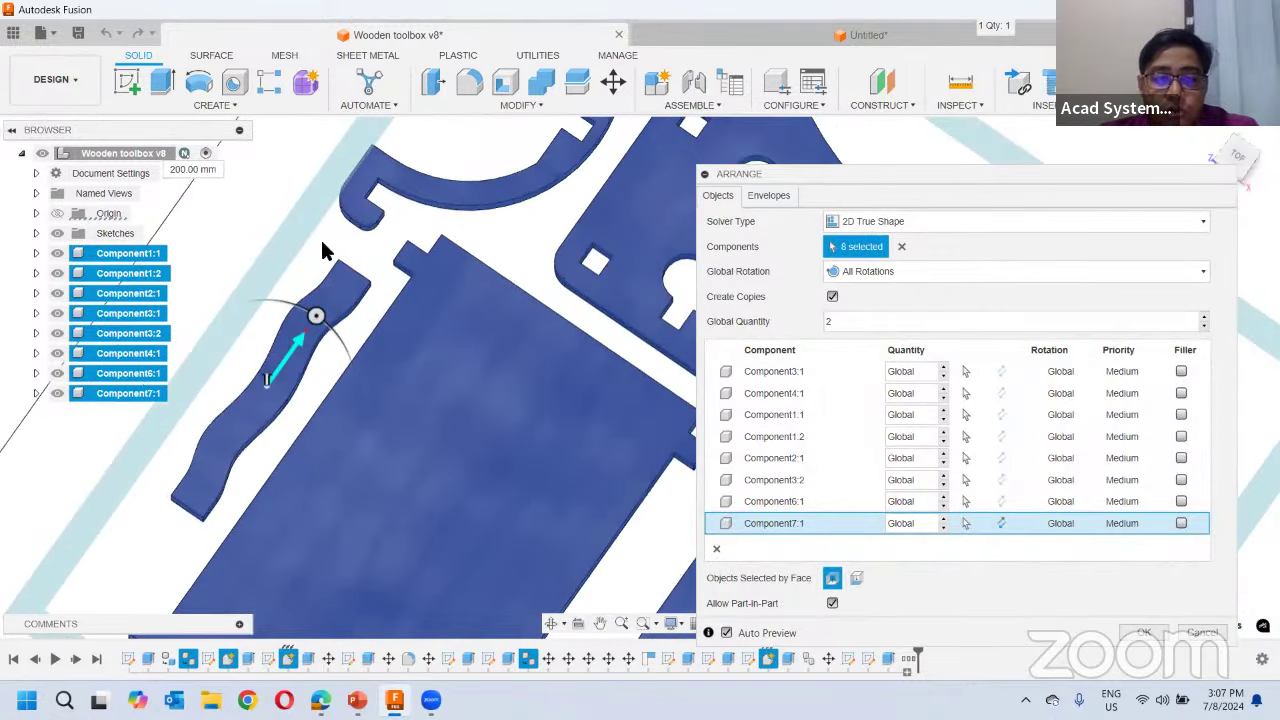
scroll(577, 306, "down", 2)
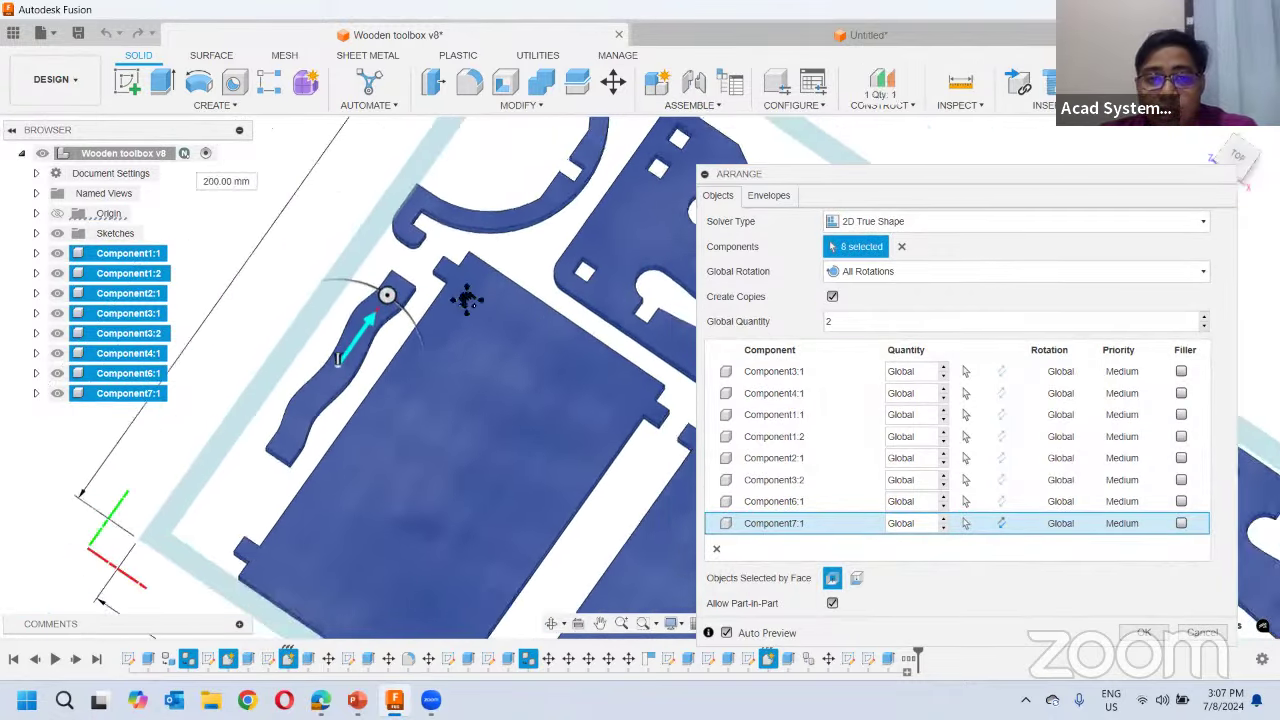
middle_click_drag(466, 299, 383, 252)
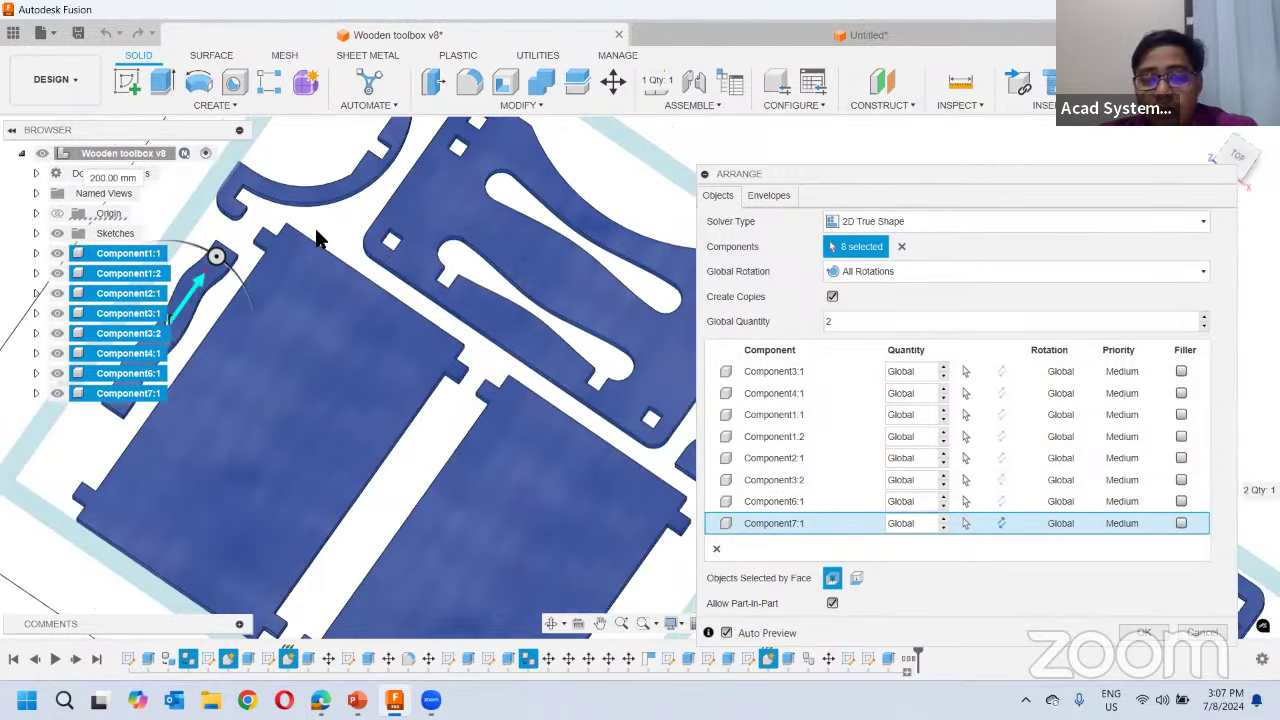
left_click(885, 222)
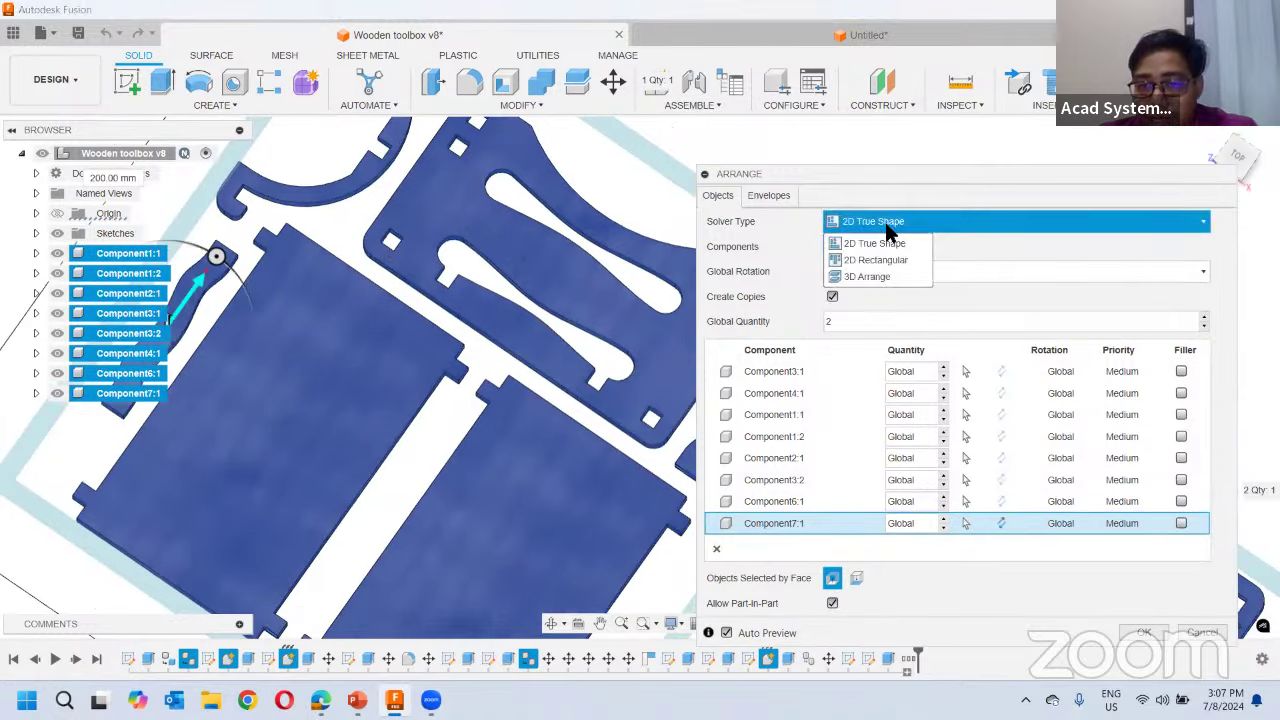
scroll(586, 257, "down", 3)
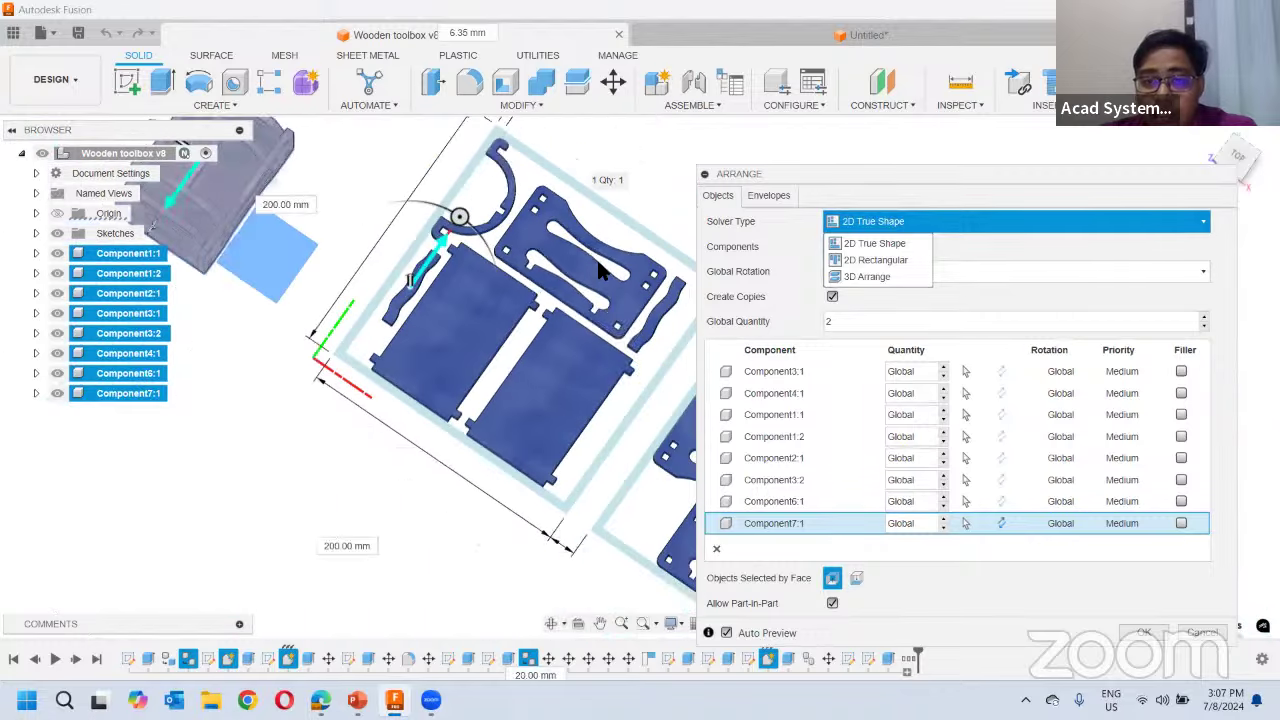
middle_click_drag(560, 291, 321, 226)
scroll(545, 352, "up", 3)
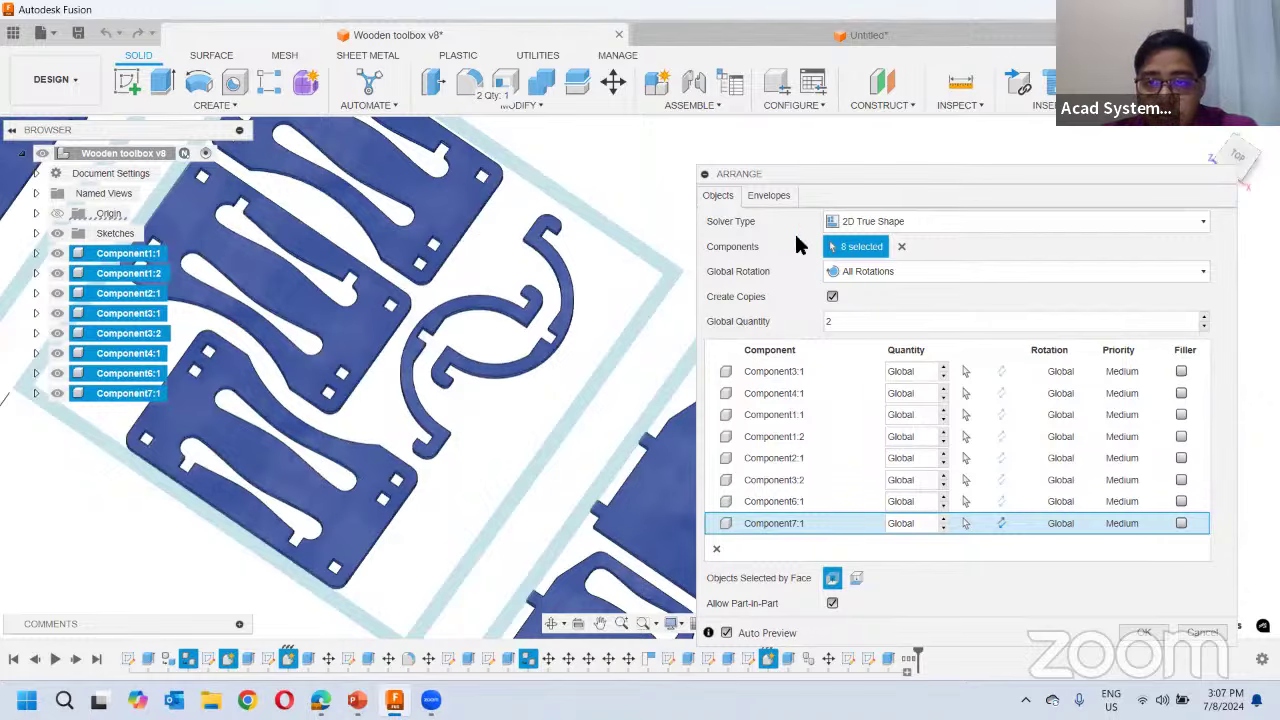
Switch the solver type to 2D Rectangular and inspect the rearranged components from a lower angle
left_click(858, 221)
left_click(862, 268)
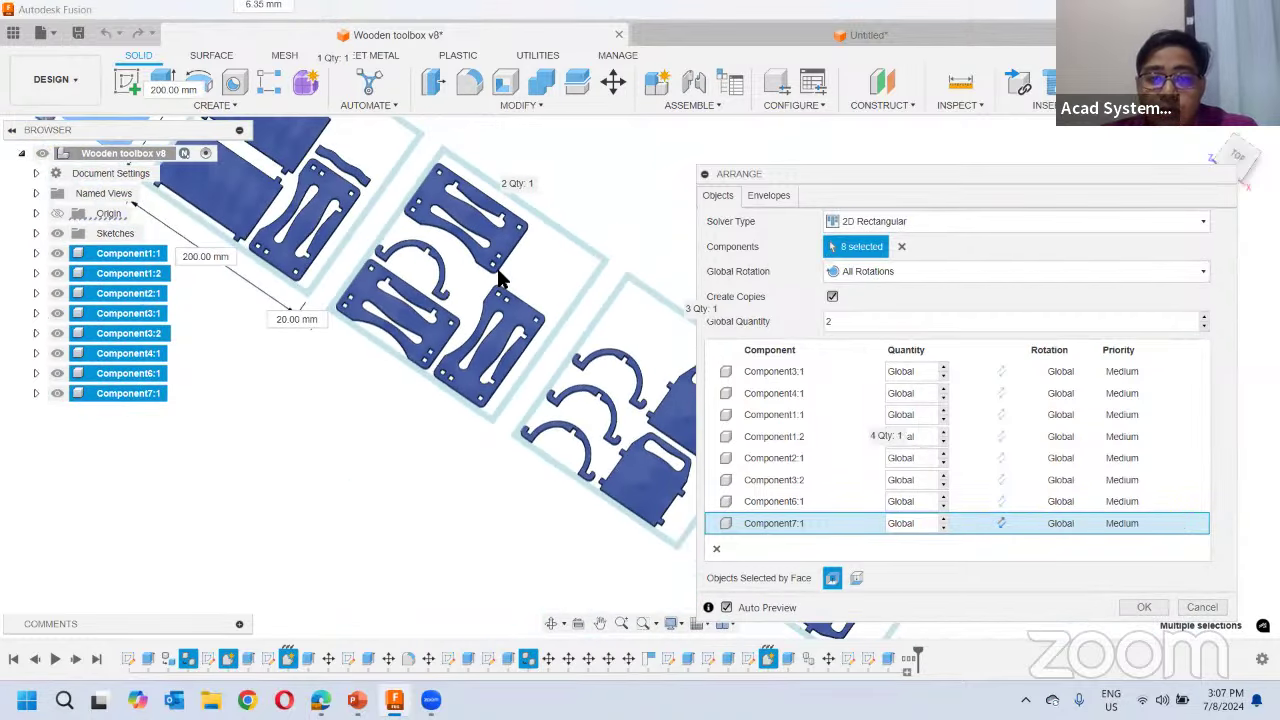
scroll(417, 276, "up", 3)
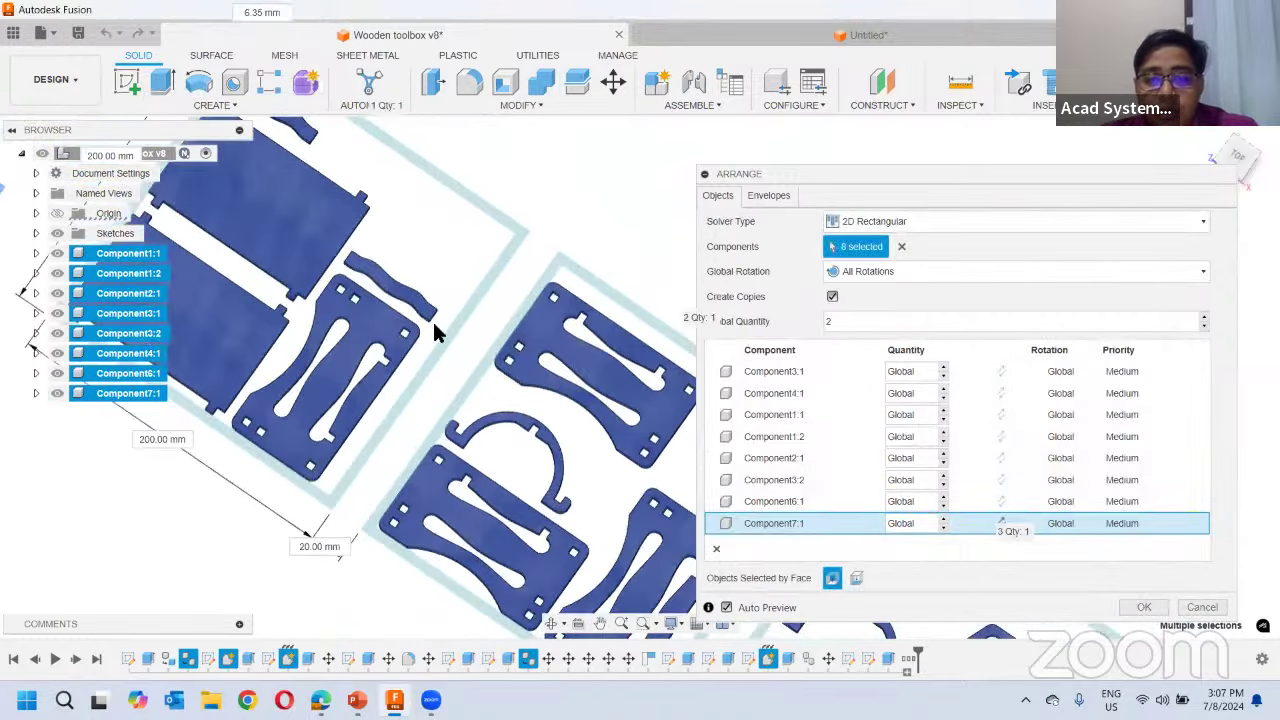
middle_click_drag(426, 316, 593, 232, "shift")
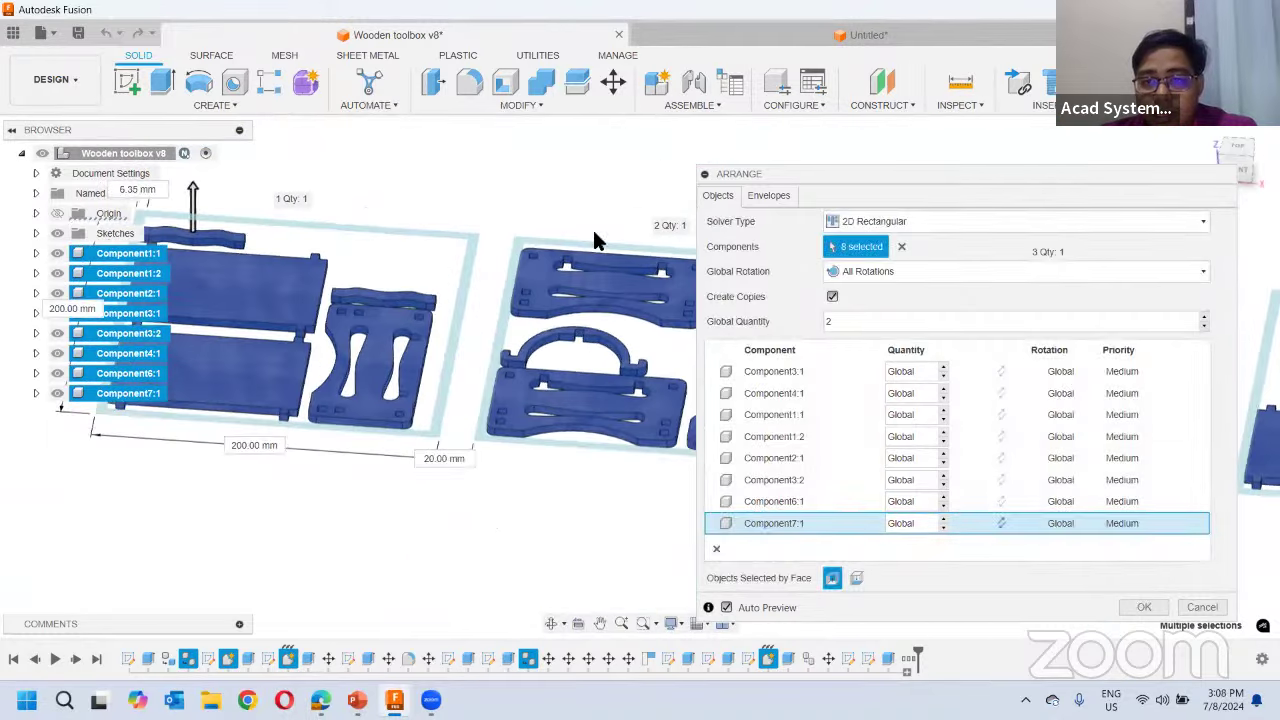
Change the solver type back to 2D True Shape and show the envelope settings
left_click(872, 222)
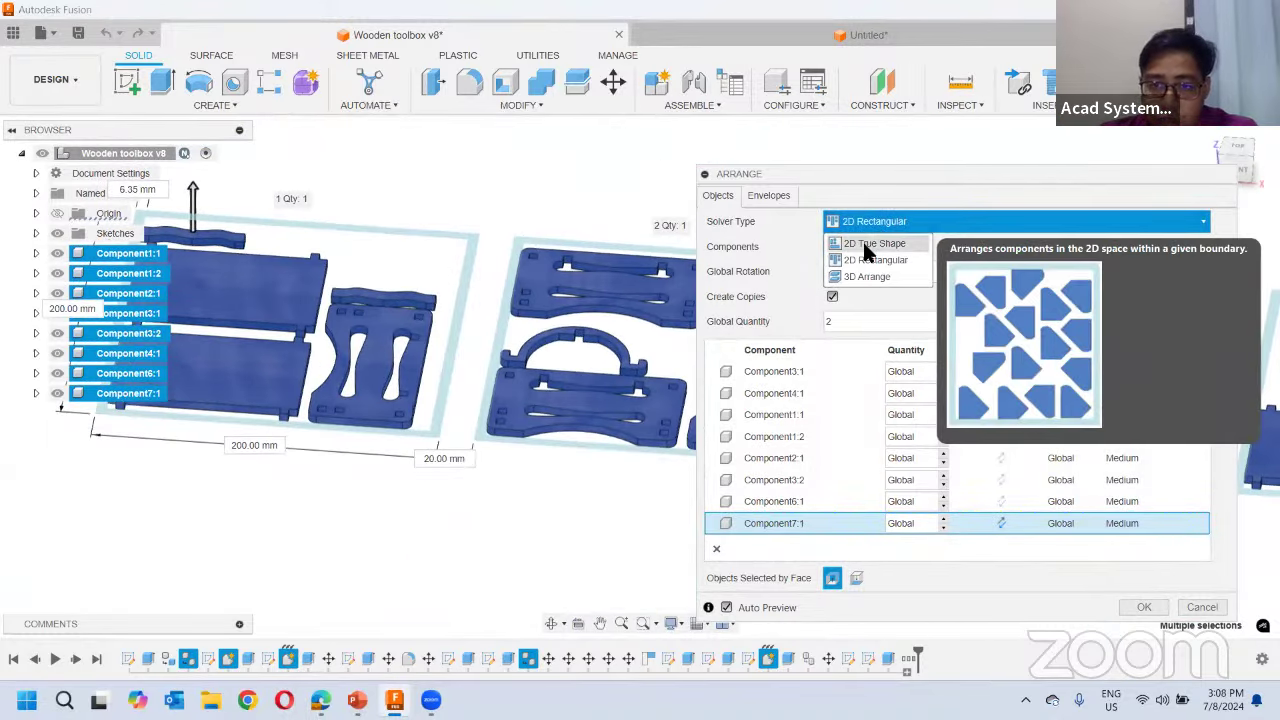
left_click(866, 243)
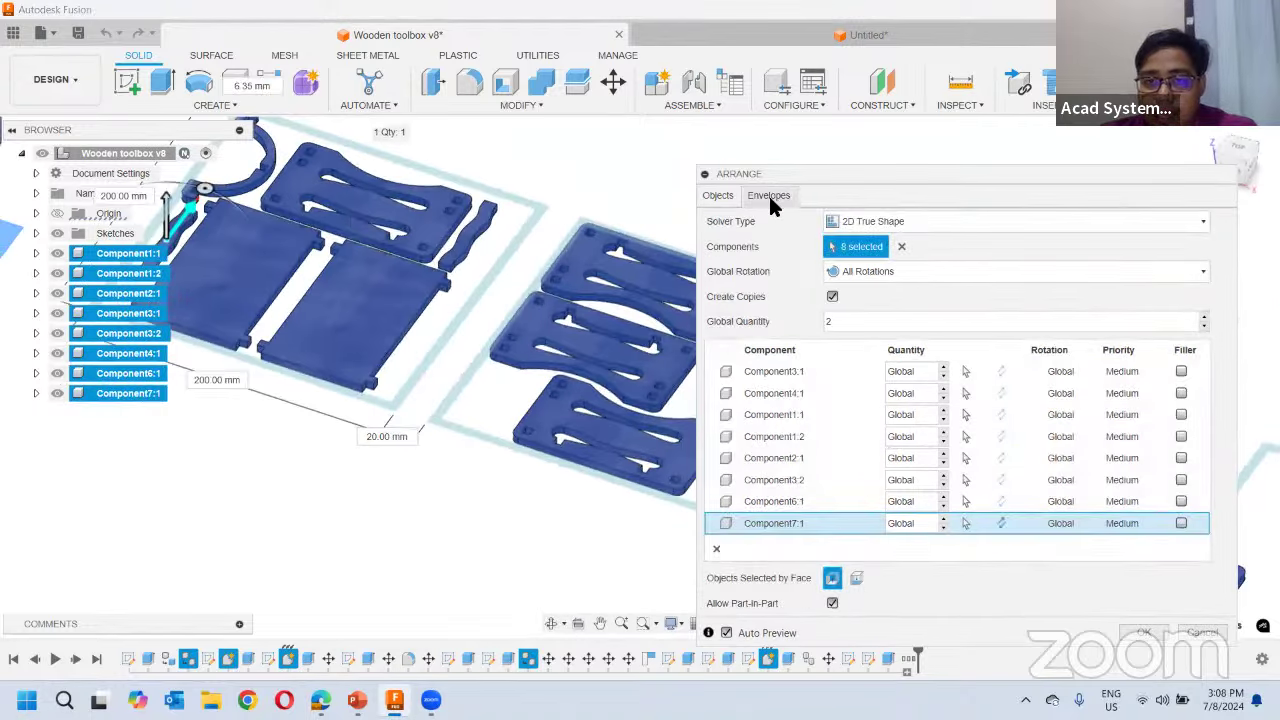
left_click(768, 196)
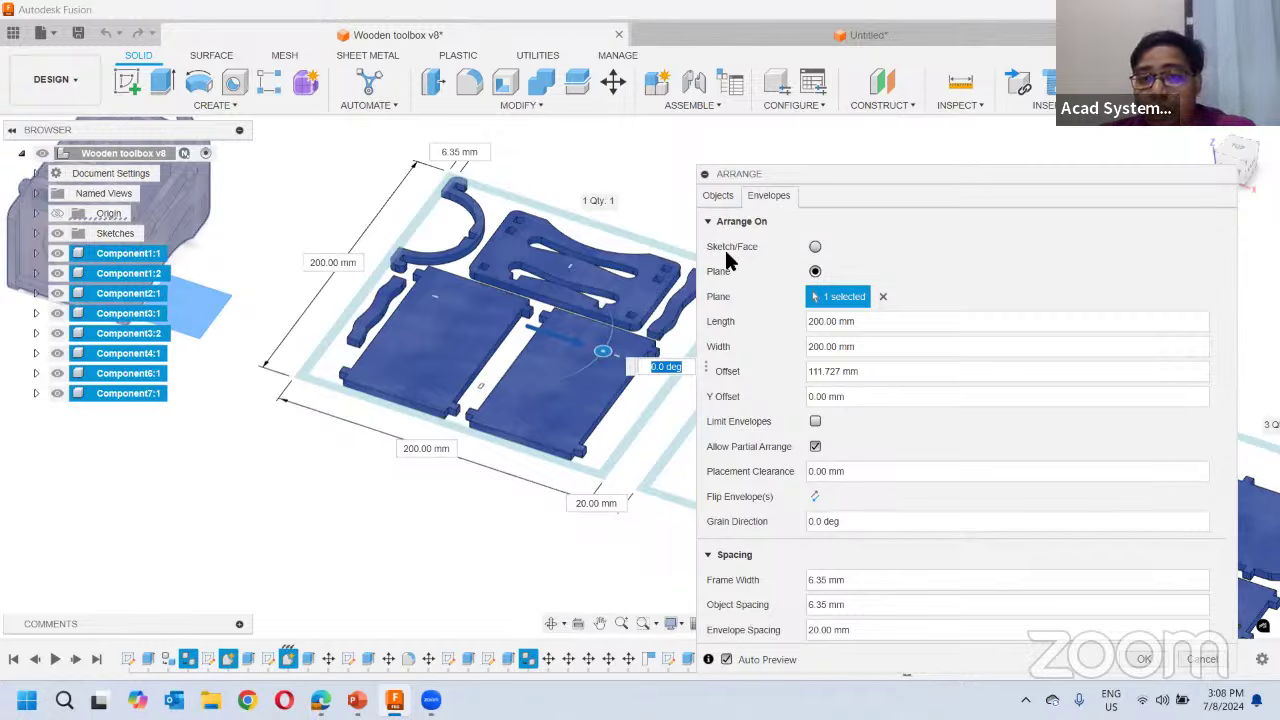
Reselect the horizontal origin plane beside the original toolbox as the plane to arrange on
scroll(486, 385, "down", 2)
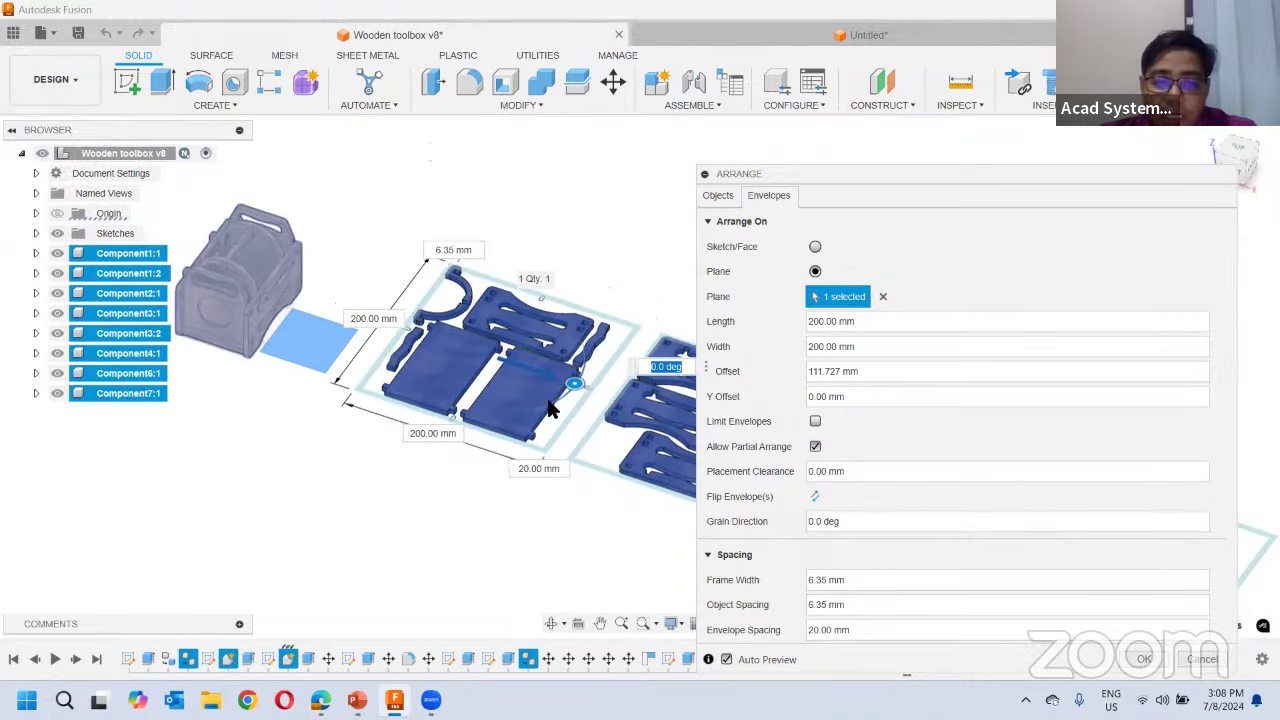
middle_click_drag(515, 359, 434, 306)
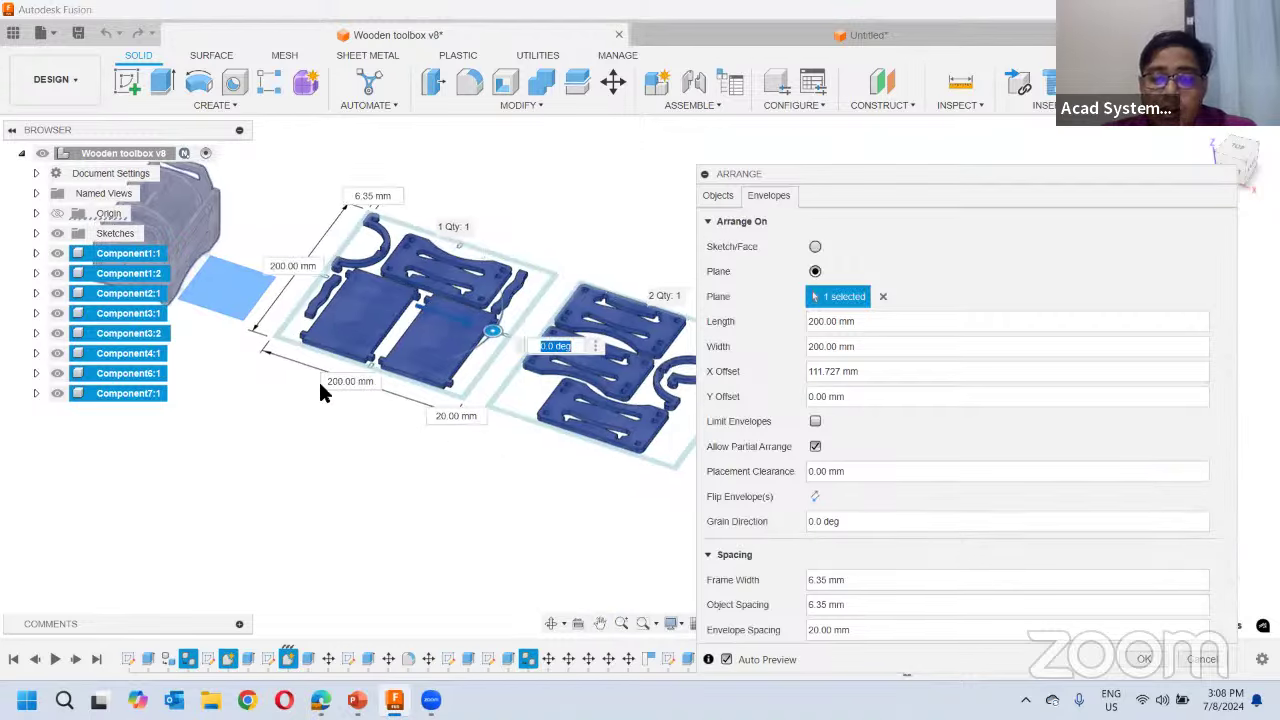
scroll(398, 450, "down", 2)
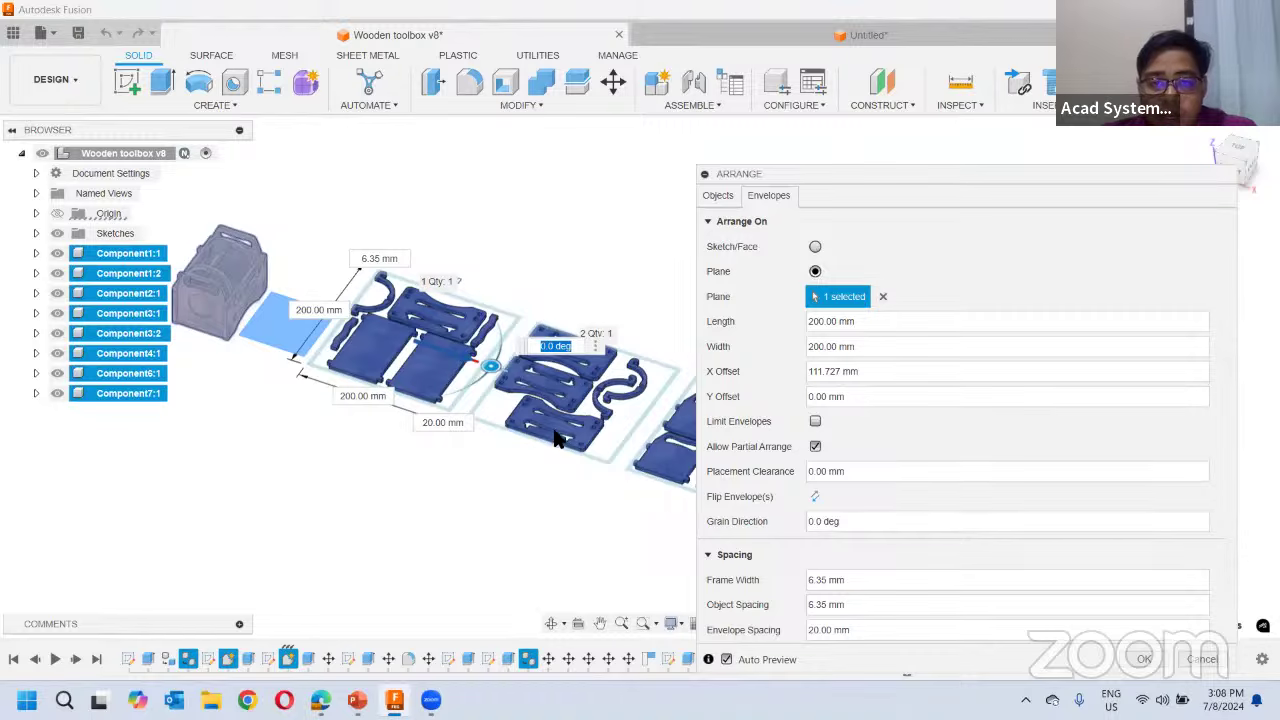
middle_click_drag(558, 440, 476, 454)
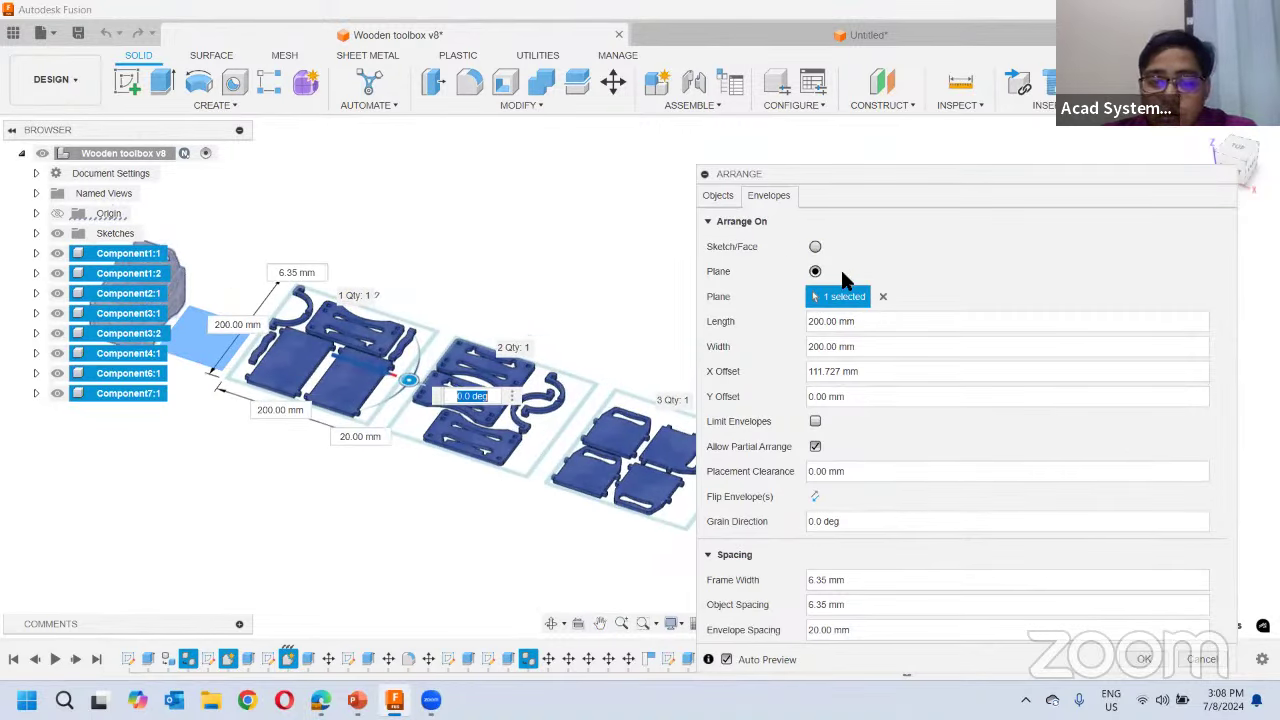
scroll(414, 306, "up", 2)
middle_click_drag(414, 306, 535, 233)
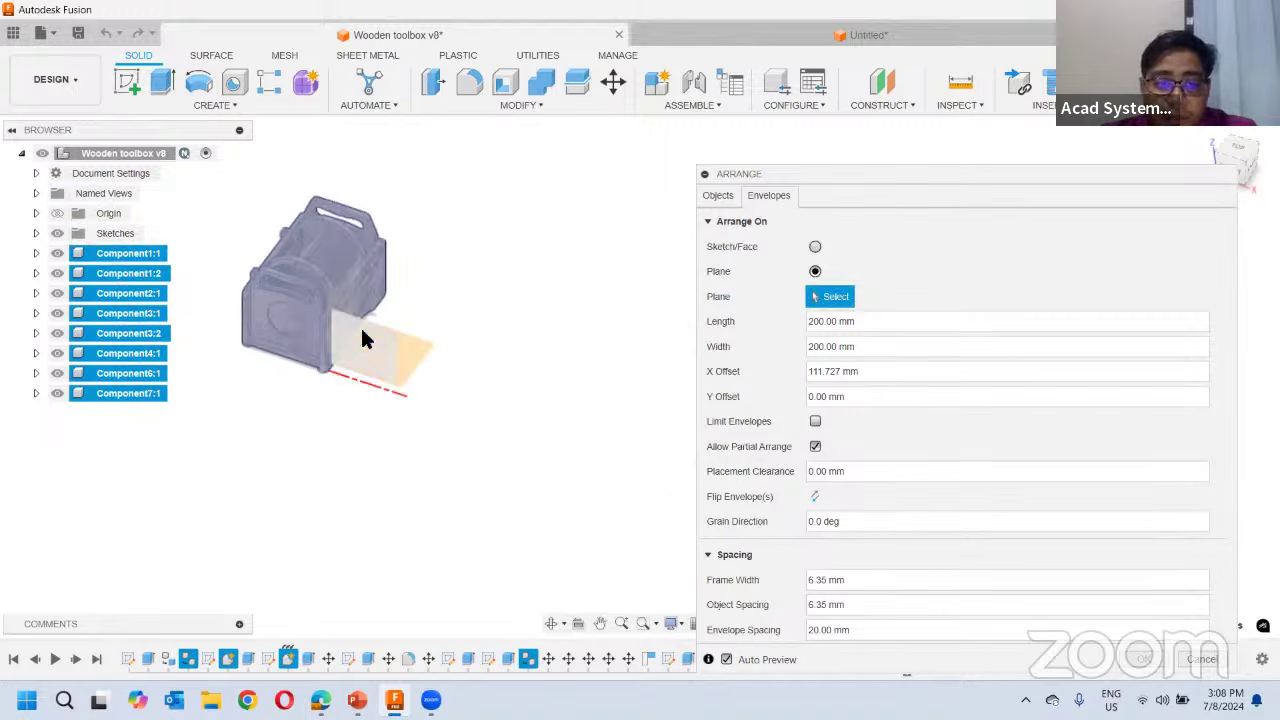
left_click(426, 360)
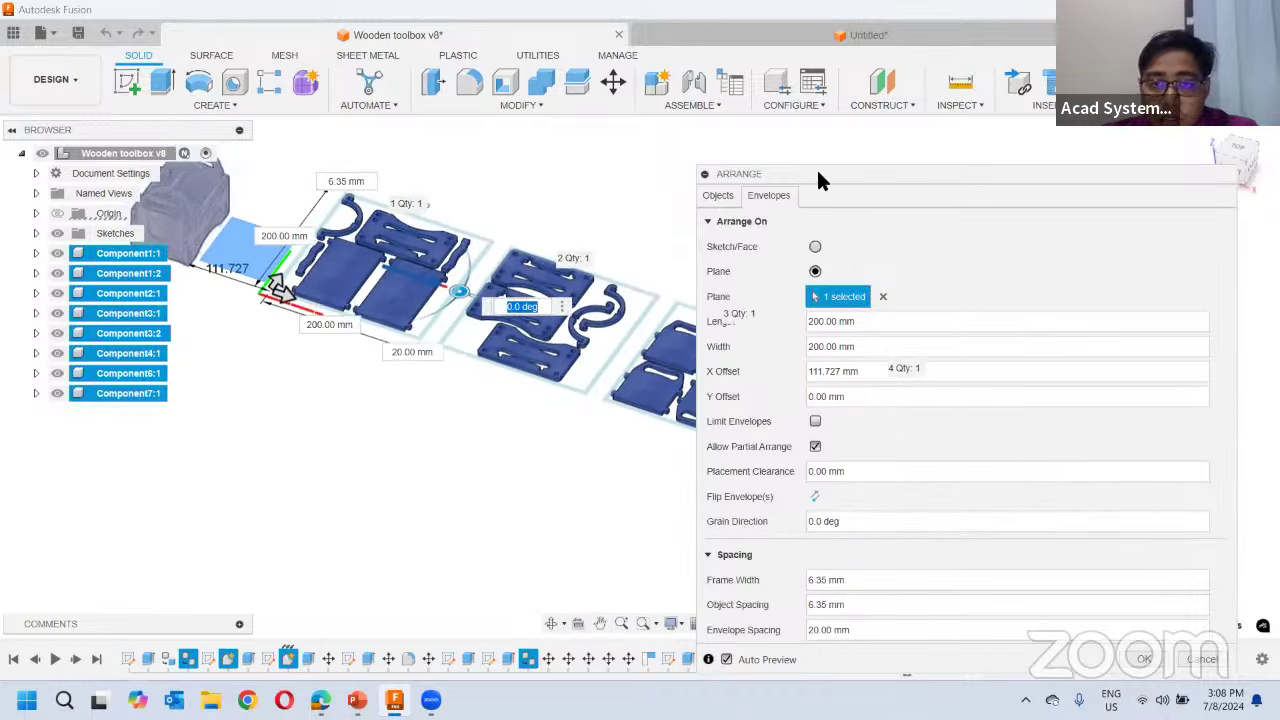
Dock and narrow the Arrange dialog and collapse the browser so all envelopes are in view
left_click_drag(818, 174, 3, 200)
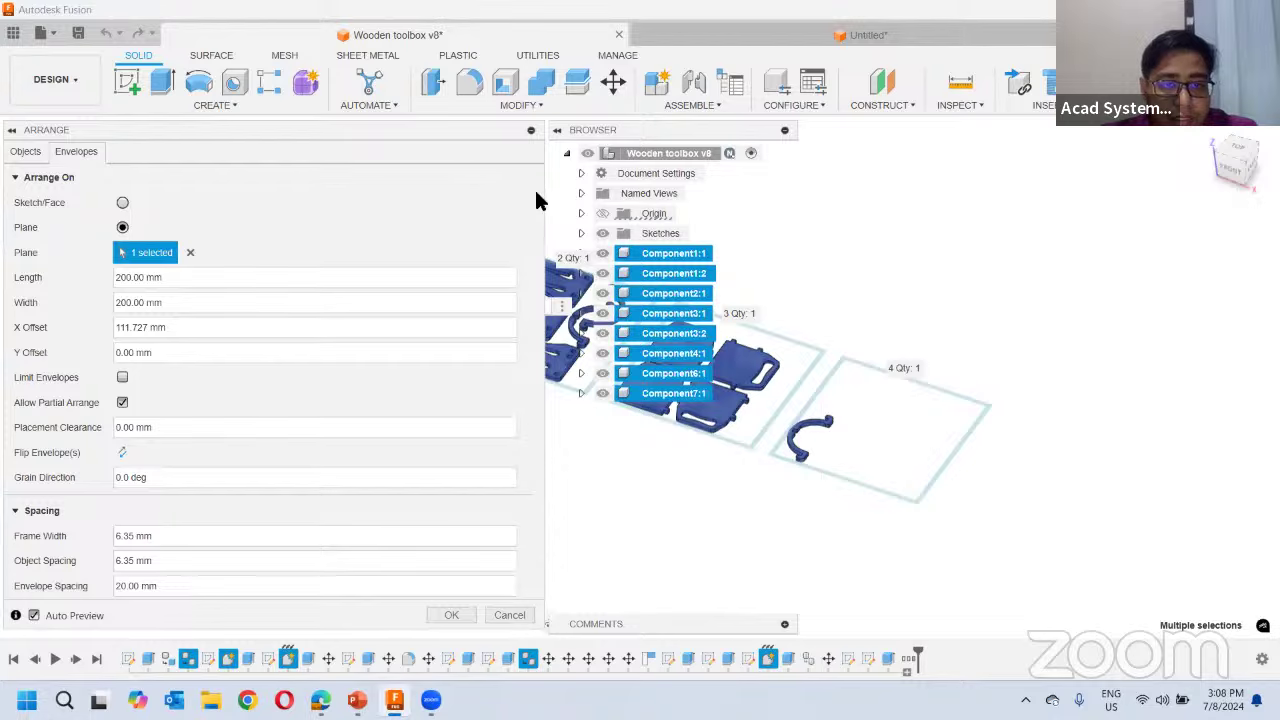
left_click_drag(547, 199, 266, 211)
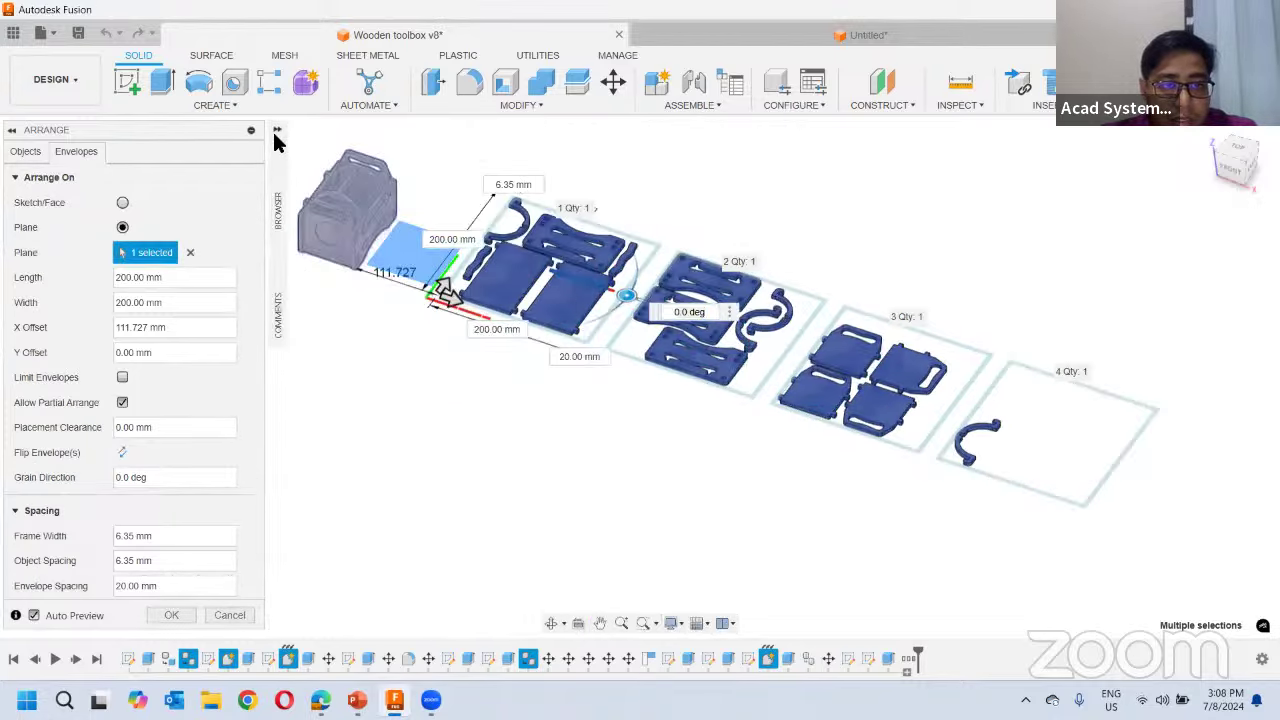
left_click(277, 130)
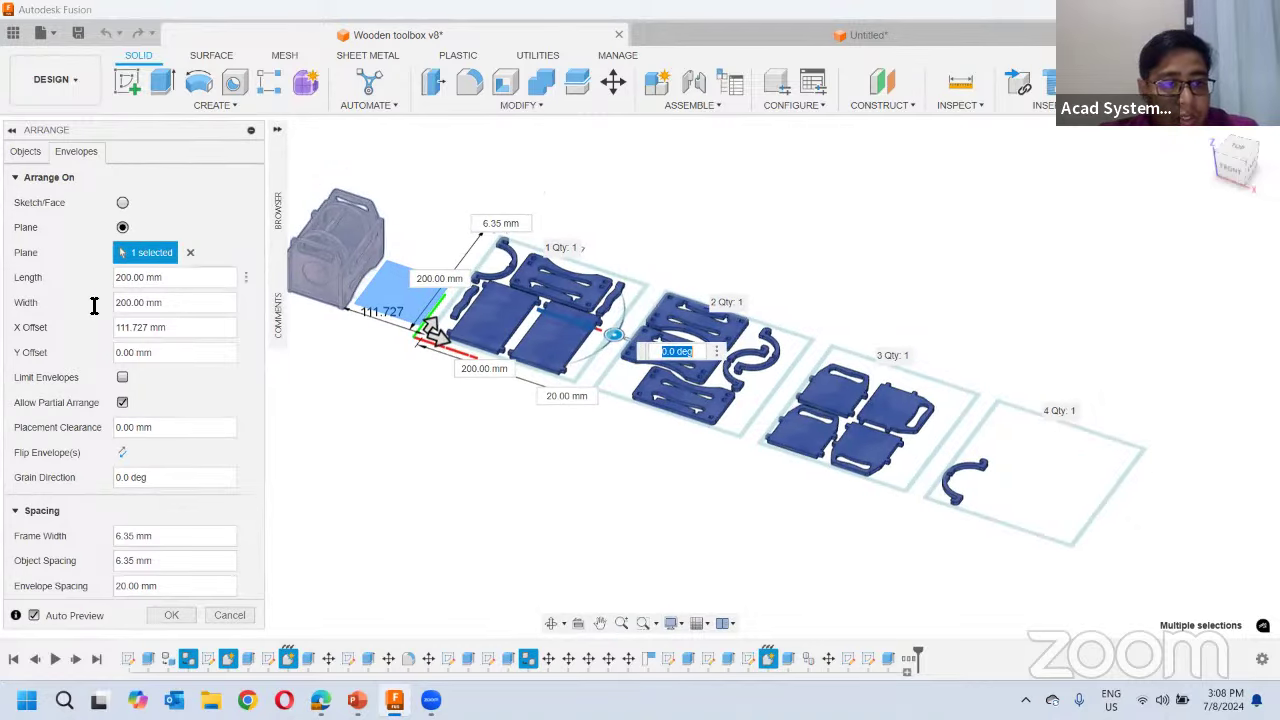
Set the arrangement envelope's width to 250 mm and inspect the new component layout
scroll(828, 256, "down", 4)
scroll(796, 344, "up", 4)
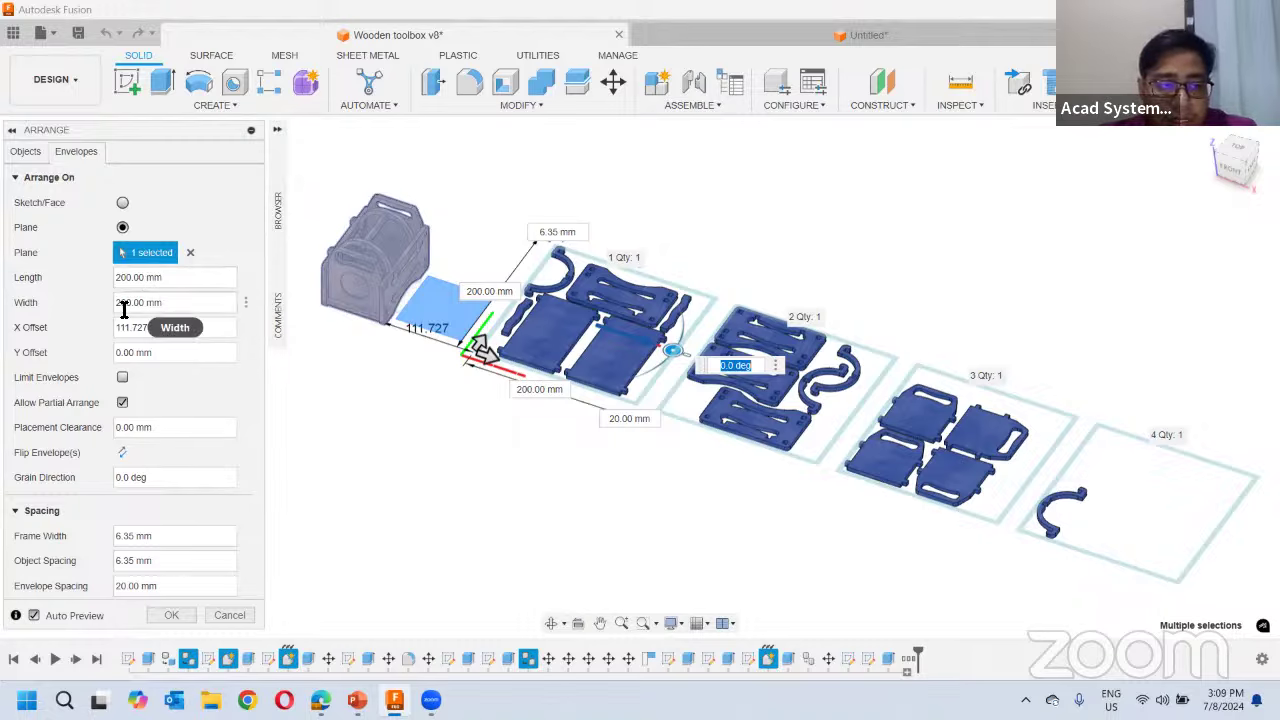
left_click(128, 310)
type("5")
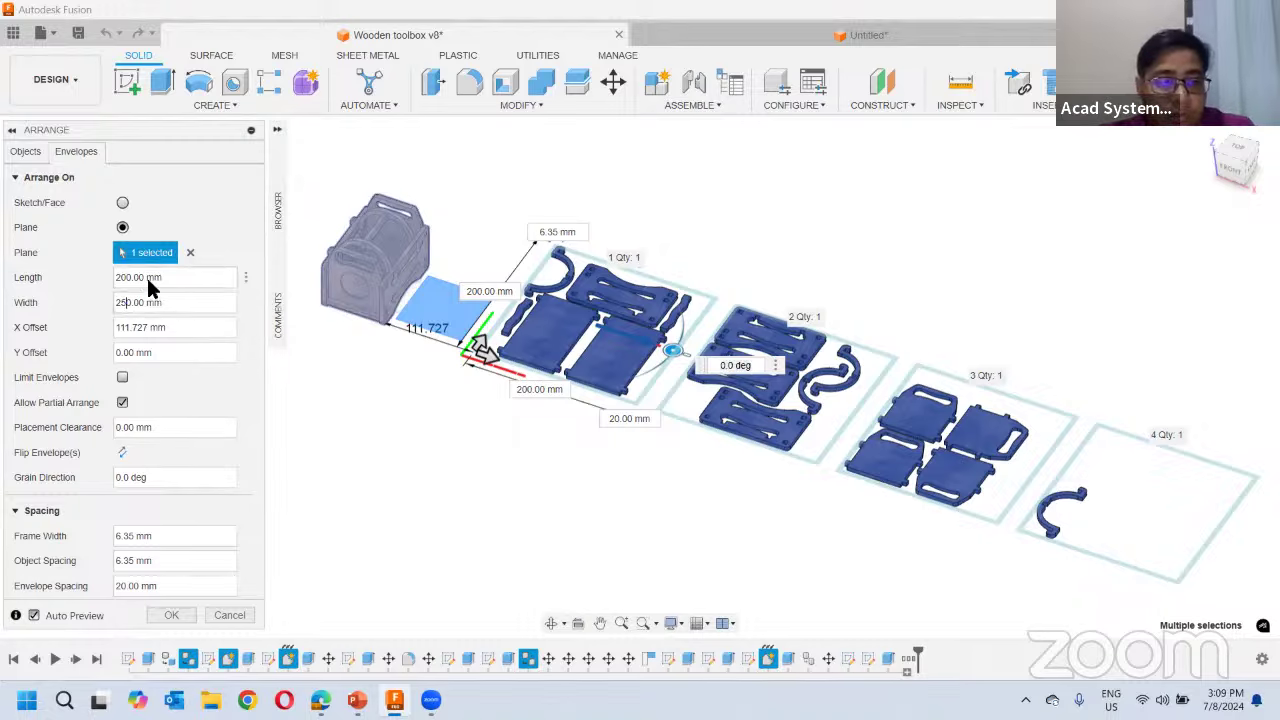
key("Return")
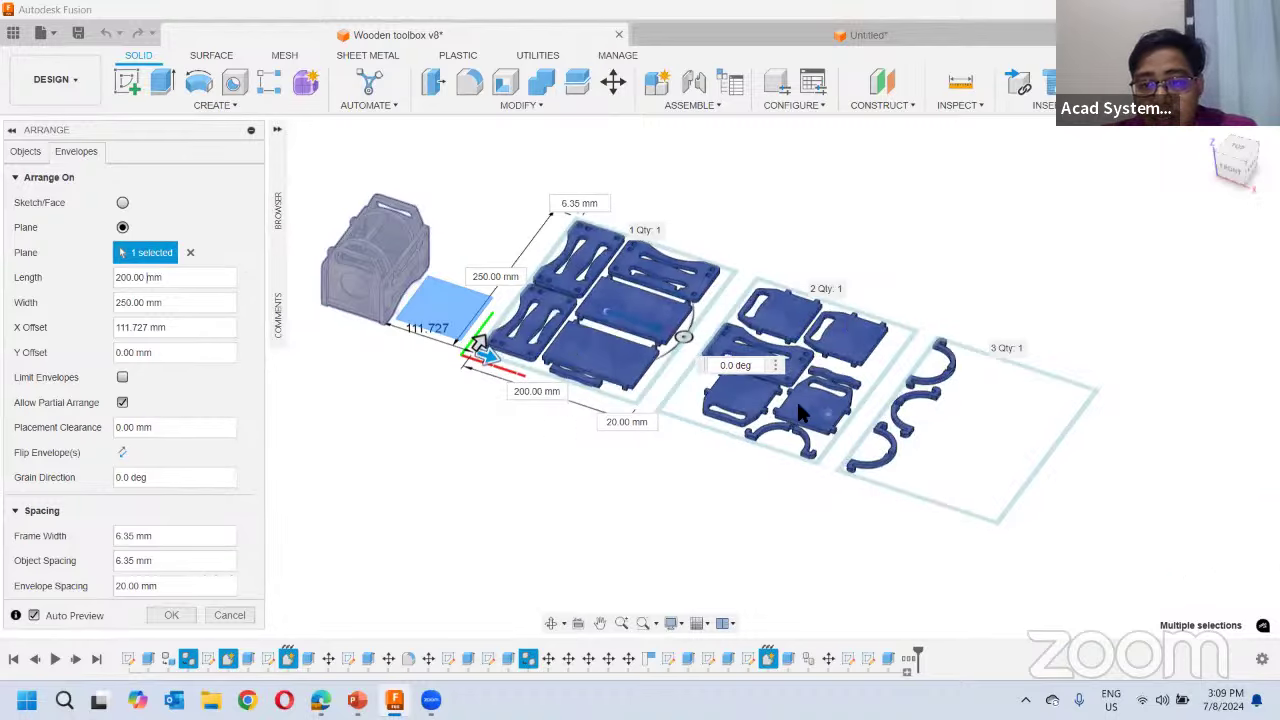
scroll(797, 402, "up", 2)
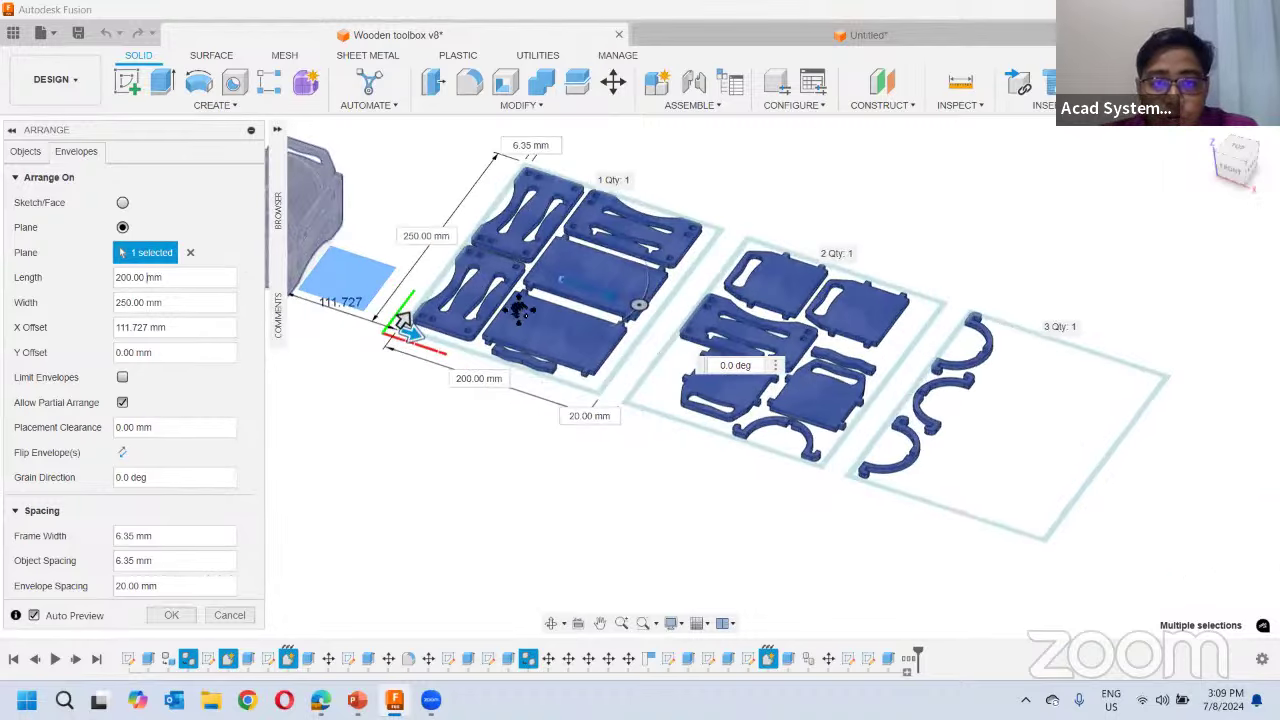
middle_click_drag(517, 310, 694, 368)
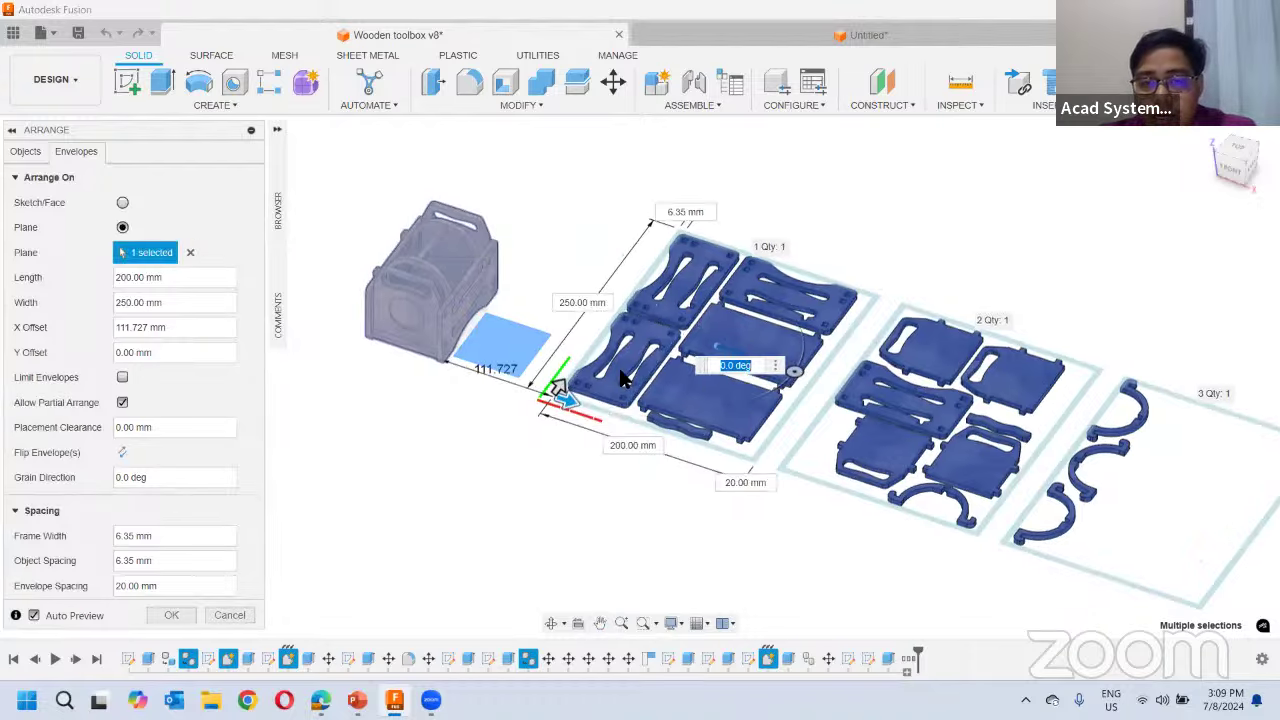
Set the global quantity of component copies to 1 and show the envelope settings again
left_click(25, 153)
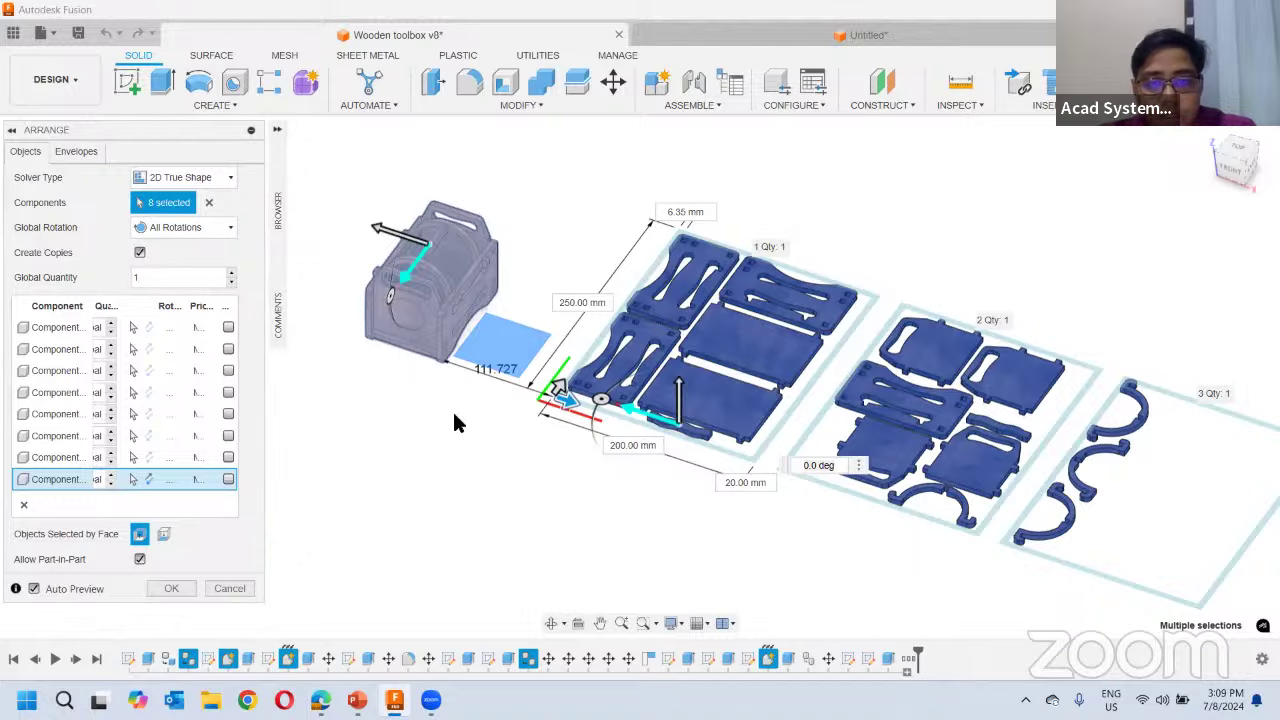
left_click(72, 154)
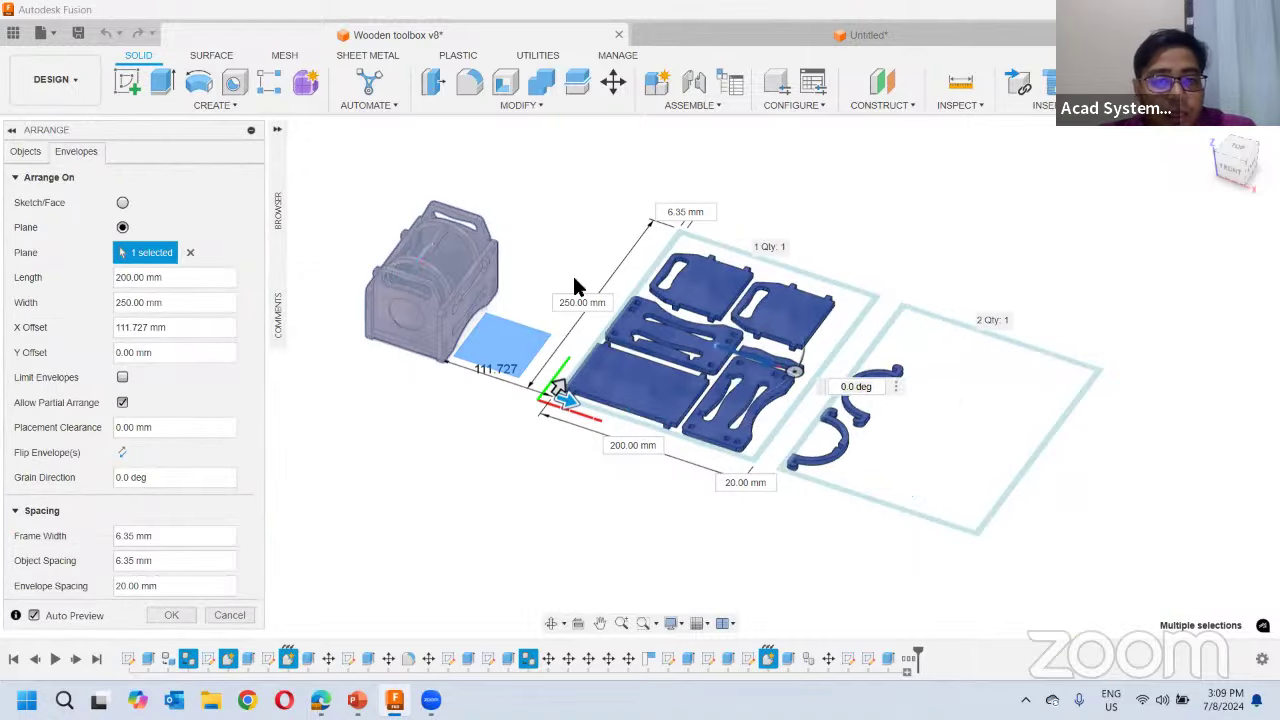
scroll(813, 355, "up", 1)
scroll(645, 295, "down", 1)
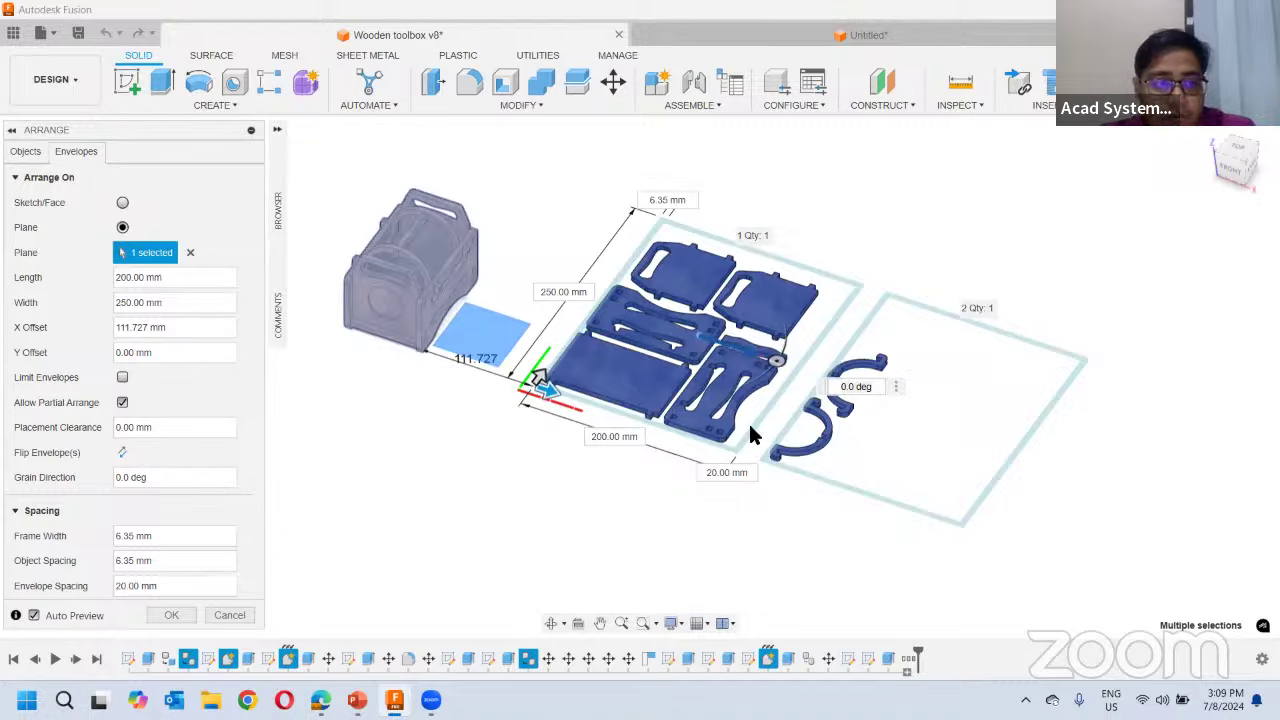
Resize the arrangement envelope to a length of 150 mm and a width of 200 mm
left_click(125, 280)
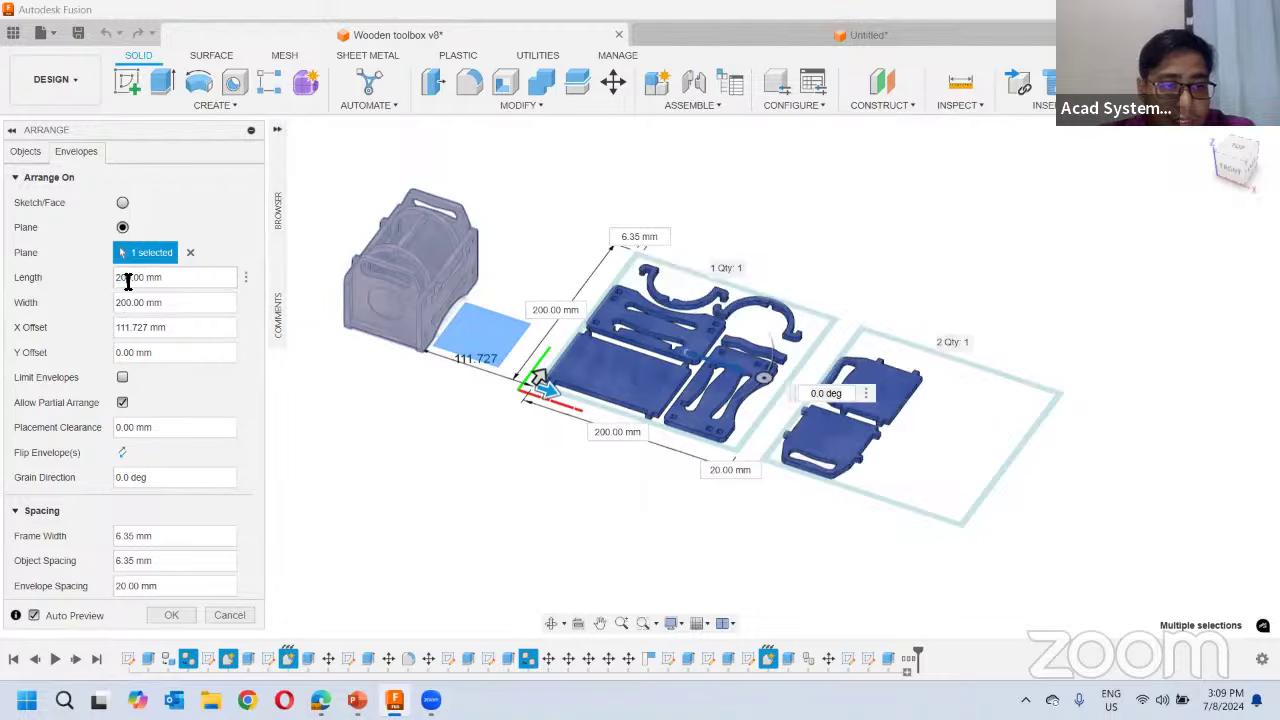
type("15")
key("Return")
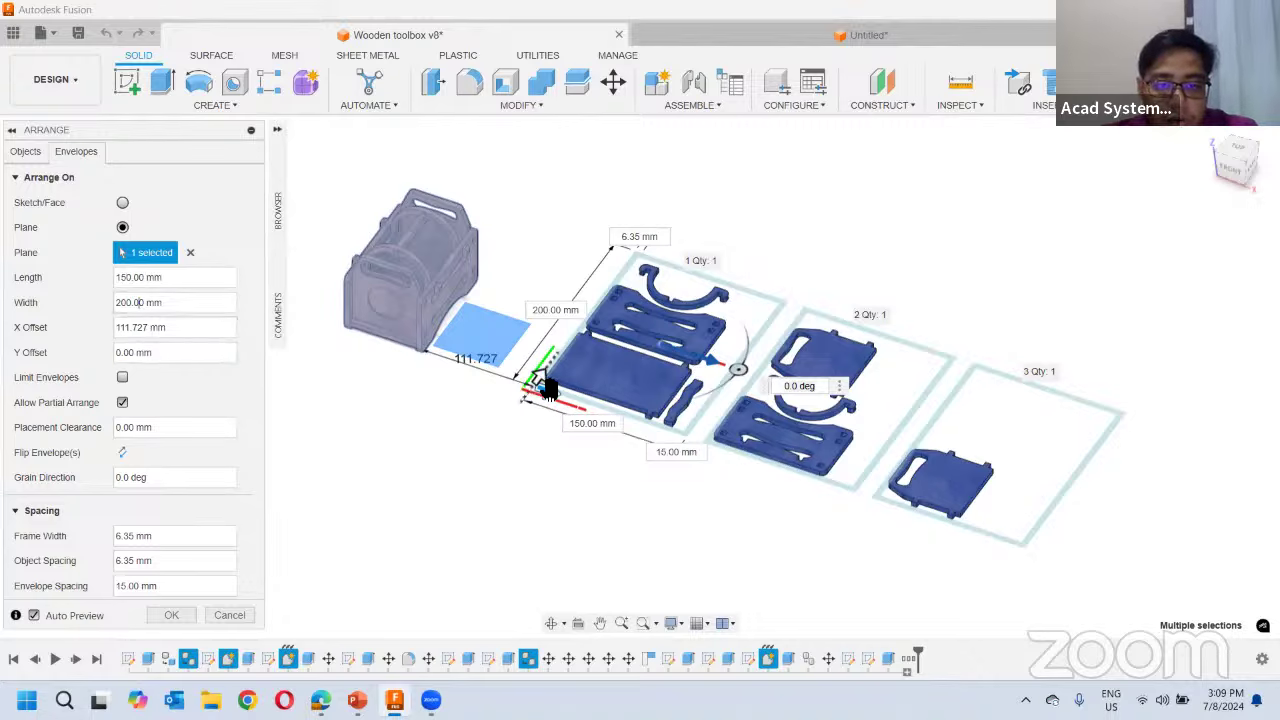
Move the envelopes away from the toolbox to an X offset of 146.721 mm and a Y offset of -50.039 mm, and inspect the nested parts
left_click_drag(543, 388, 237, 480)
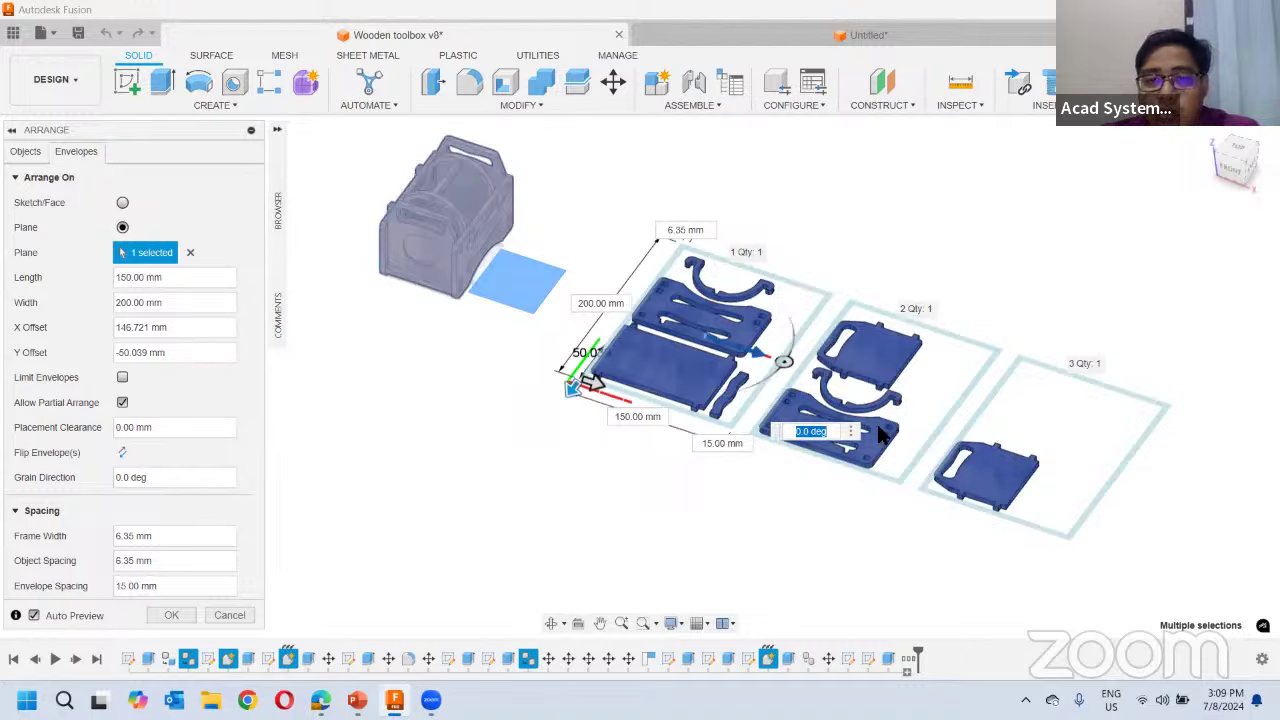
middle_click_drag(711, 358, 745, 390, "shift")
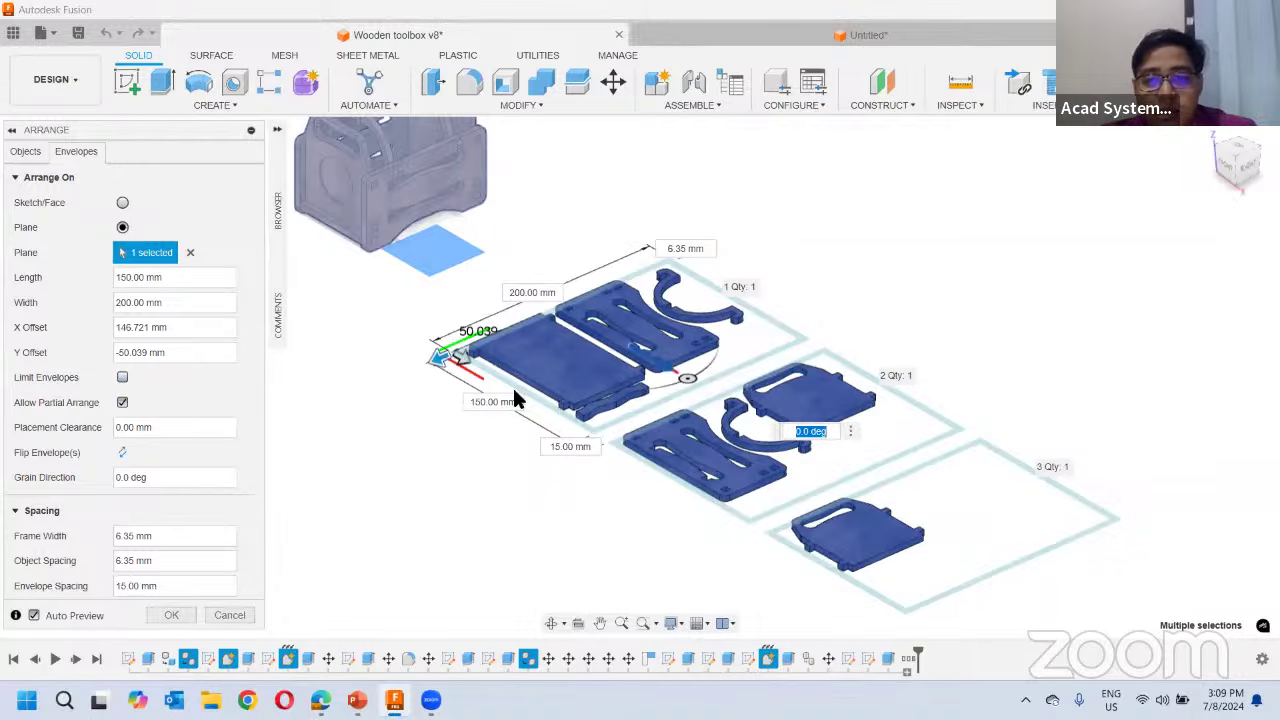
middle_click_drag(514, 394, 645, 420, "shift")
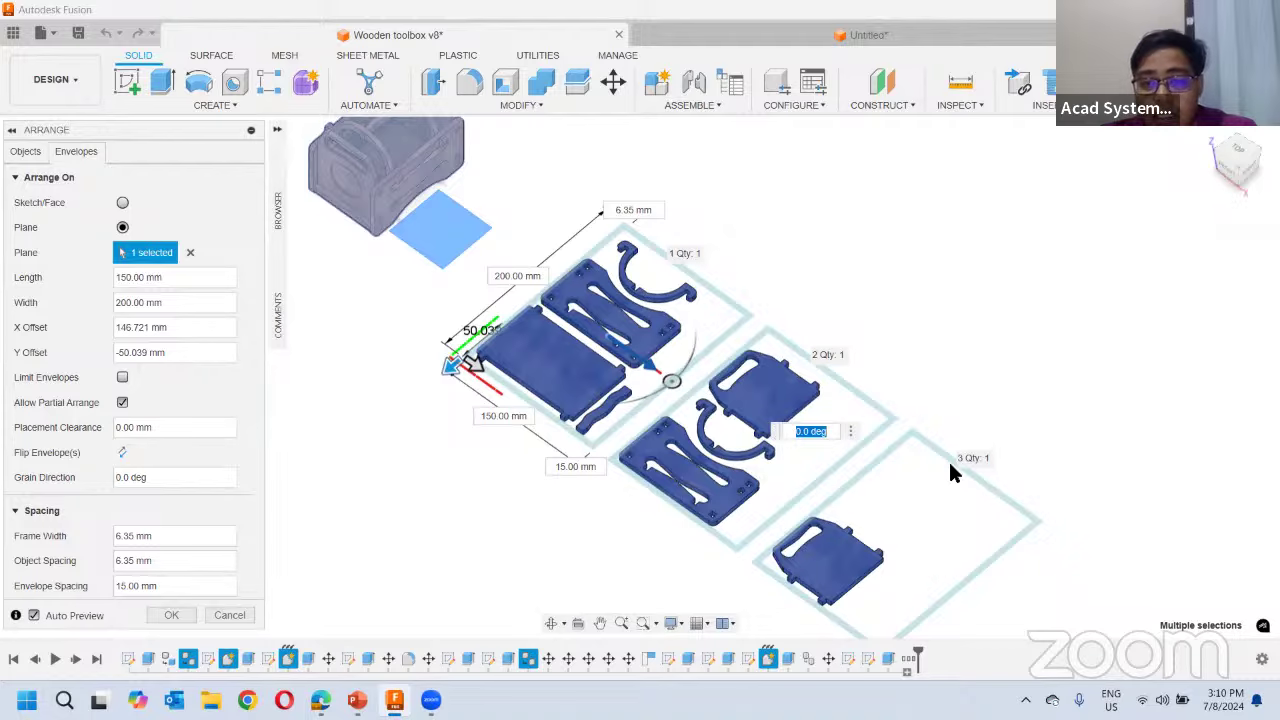
middle_click_drag(612, 312, 505, 380)
scroll(505, 382, "down", 3)
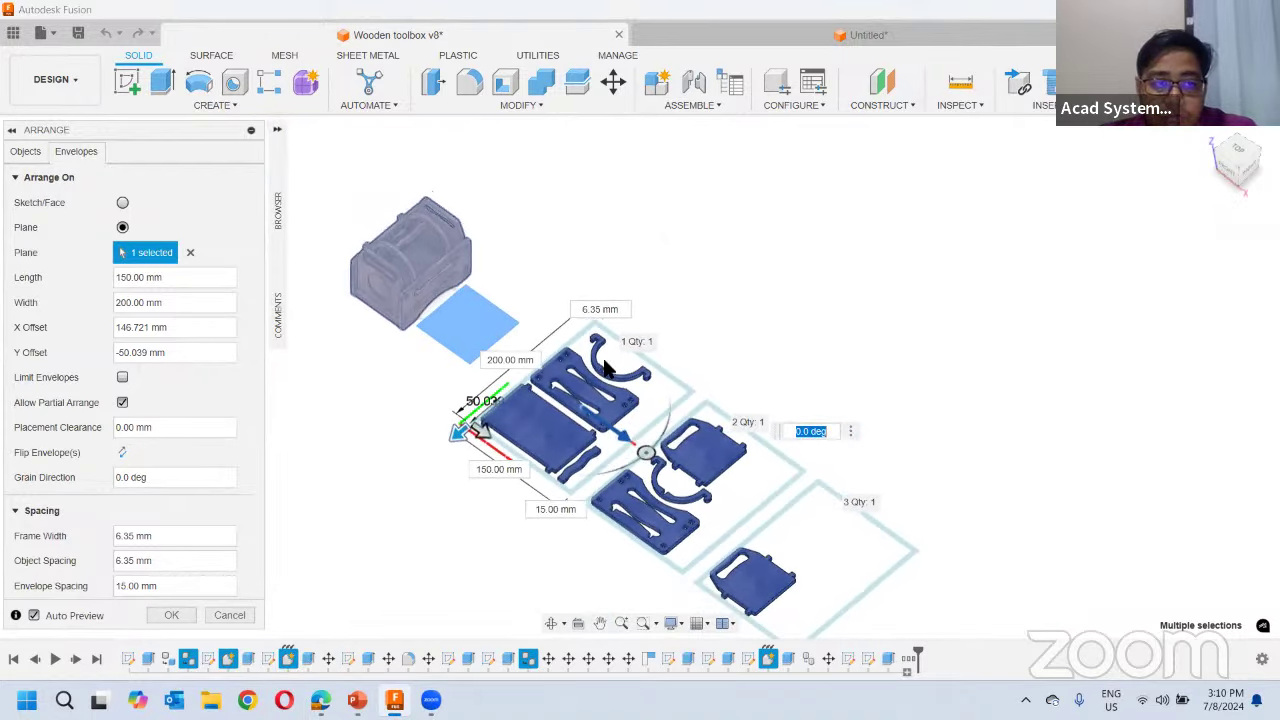
middle_click_drag(752, 608, 748, 490)
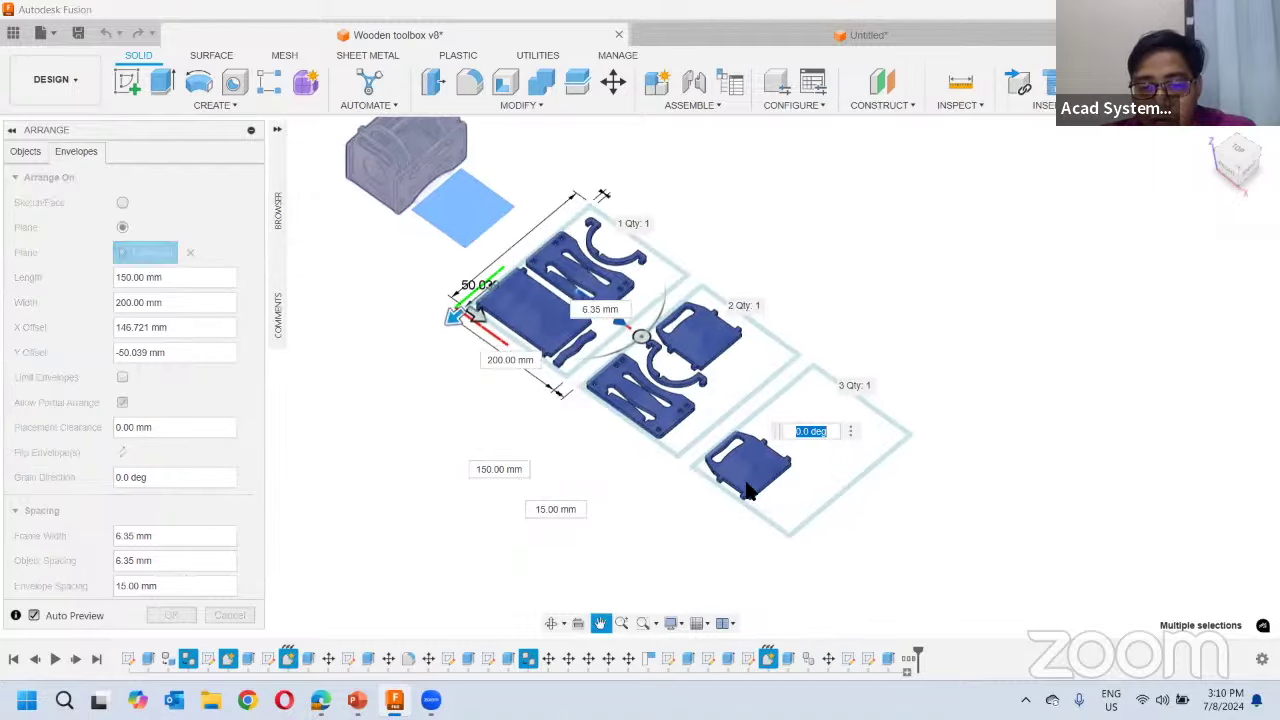
scroll(730, 443, "up", 3)
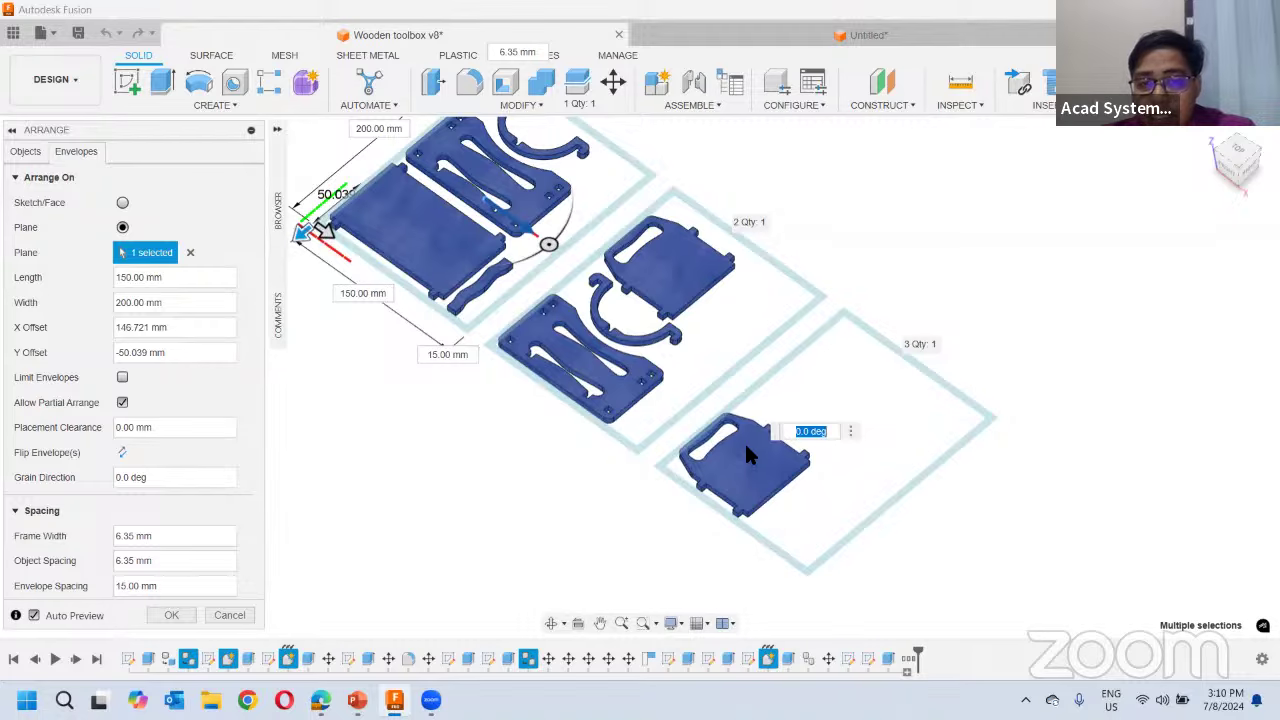
scroll(690, 497, "down", 4)
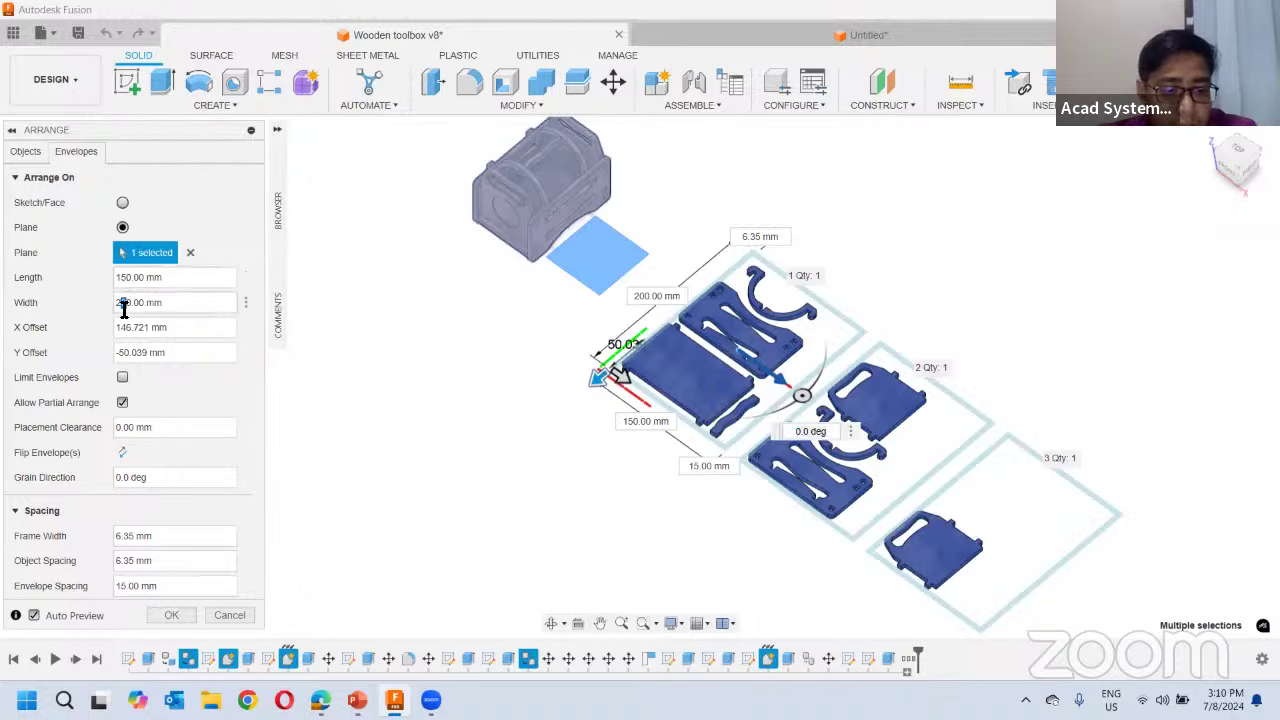
Try an envelope width of 250 mm, and return the width to 200 mm
type("5")
left_click(131, 278)
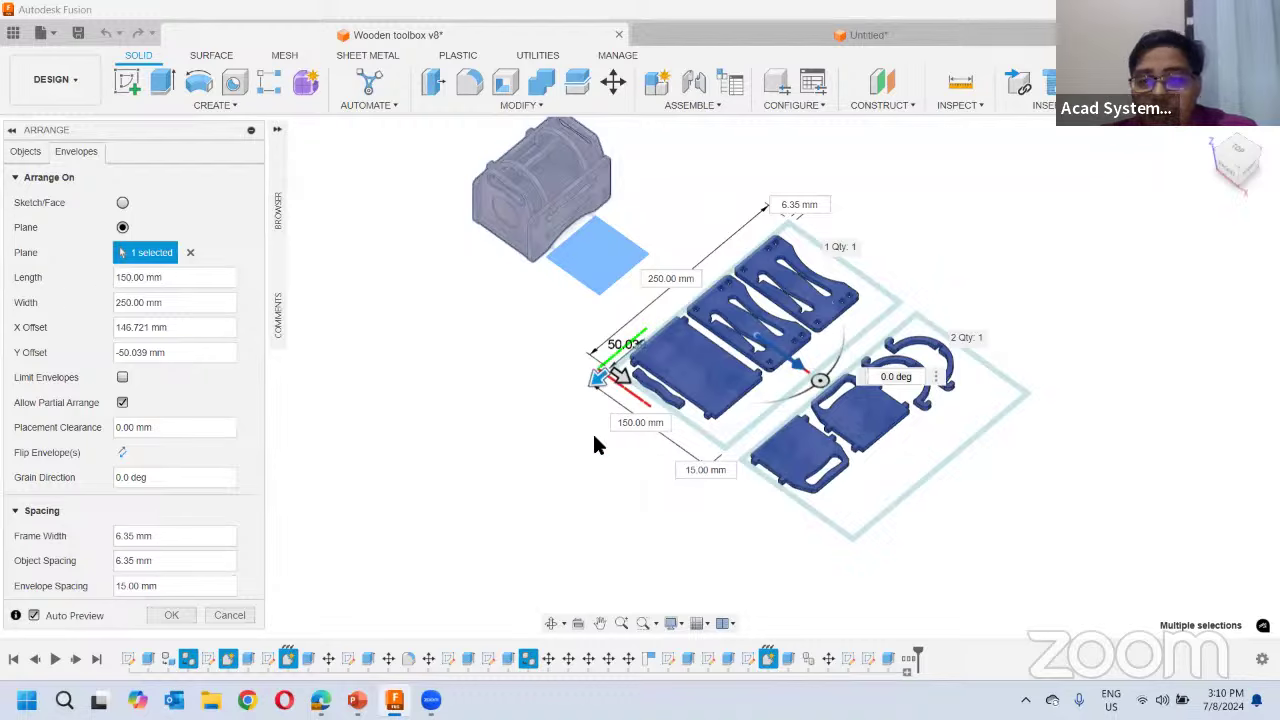
left_click(126, 303)
key("BackSpace")
type("0")
left_click(138, 277)
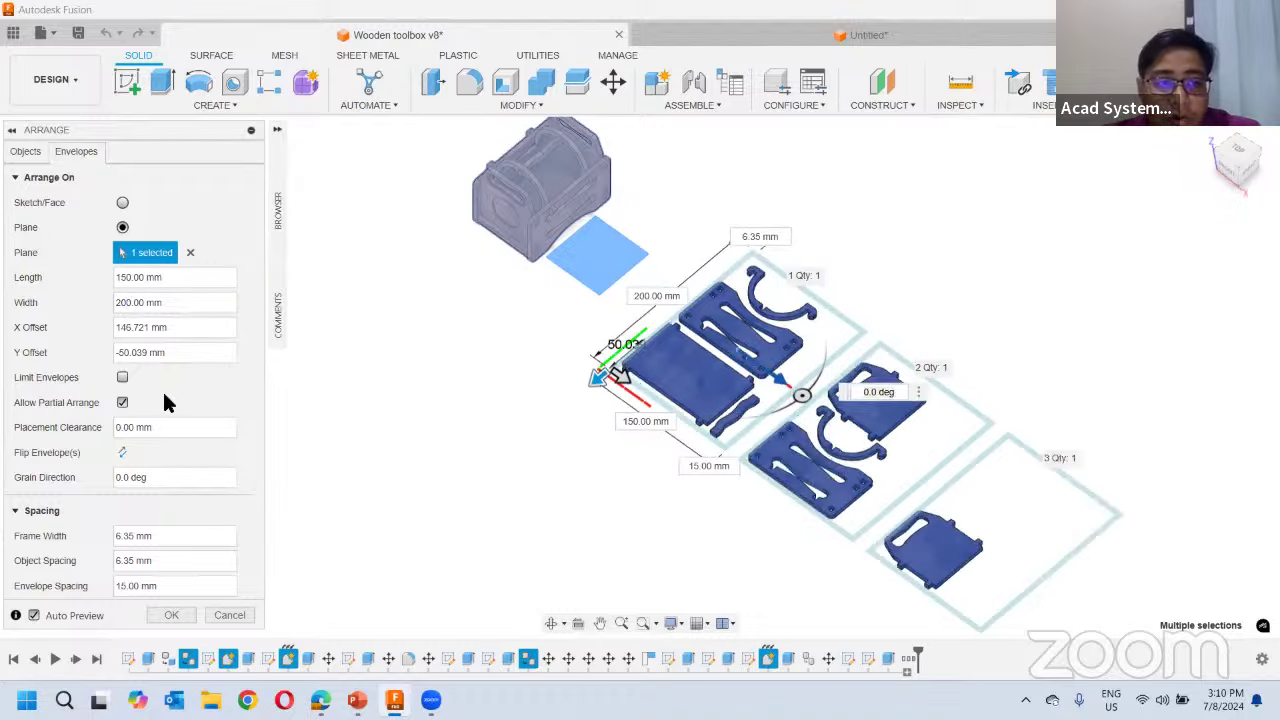
Enable Limit Envelopes and set the number of envelopes to 2
middle_click_drag(694, 451, 755, 490)
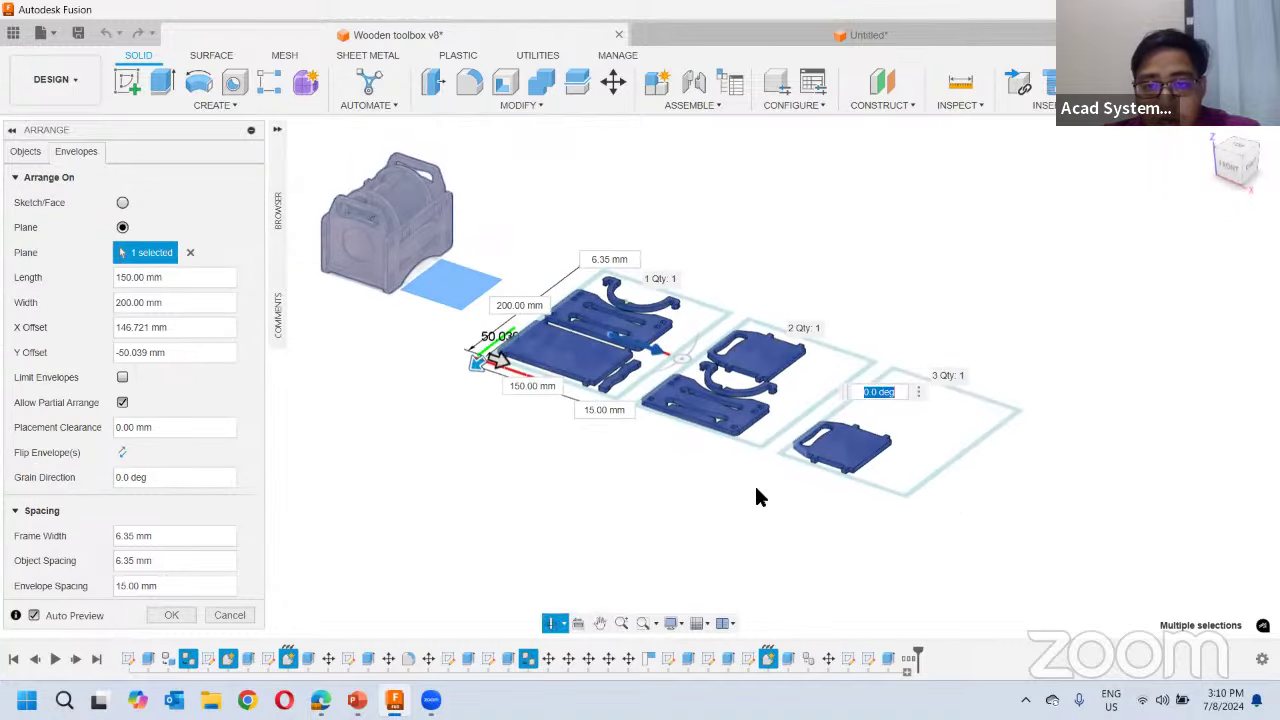
middle_click_drag(608, 520, 657, 337, "shift")
scroll(657, 363, "up", 2)
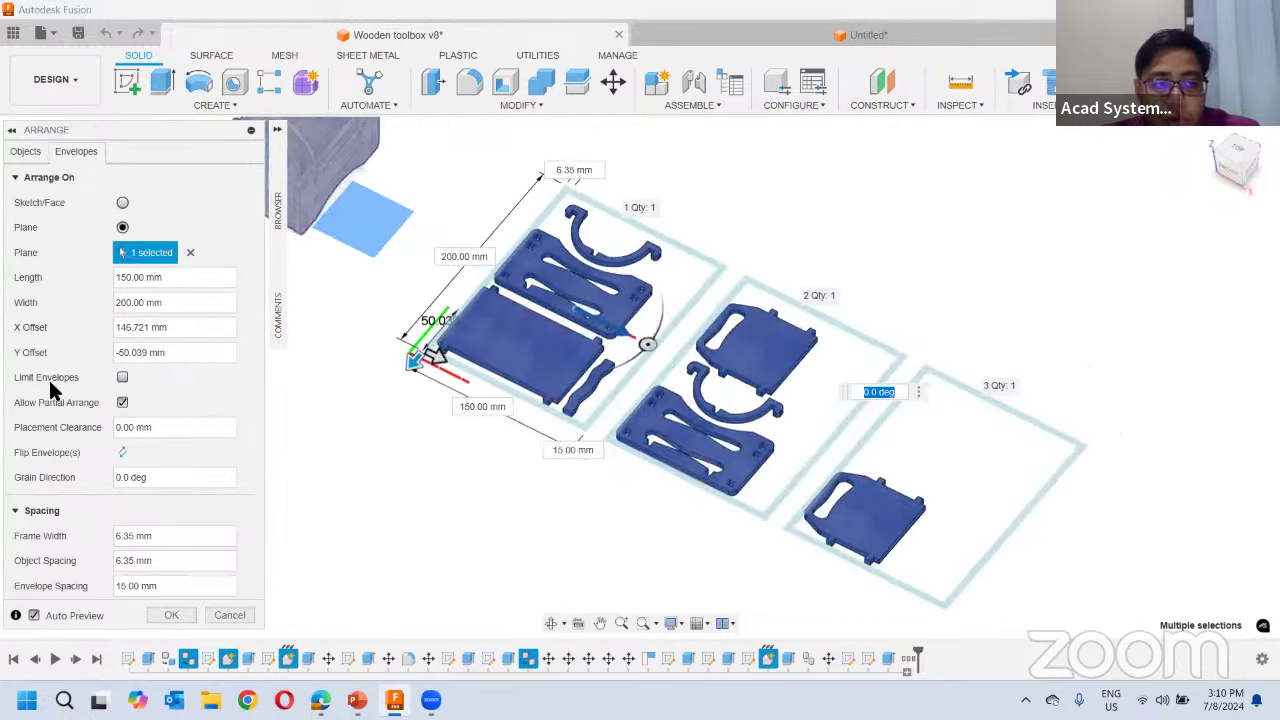
left_click(121, 378)
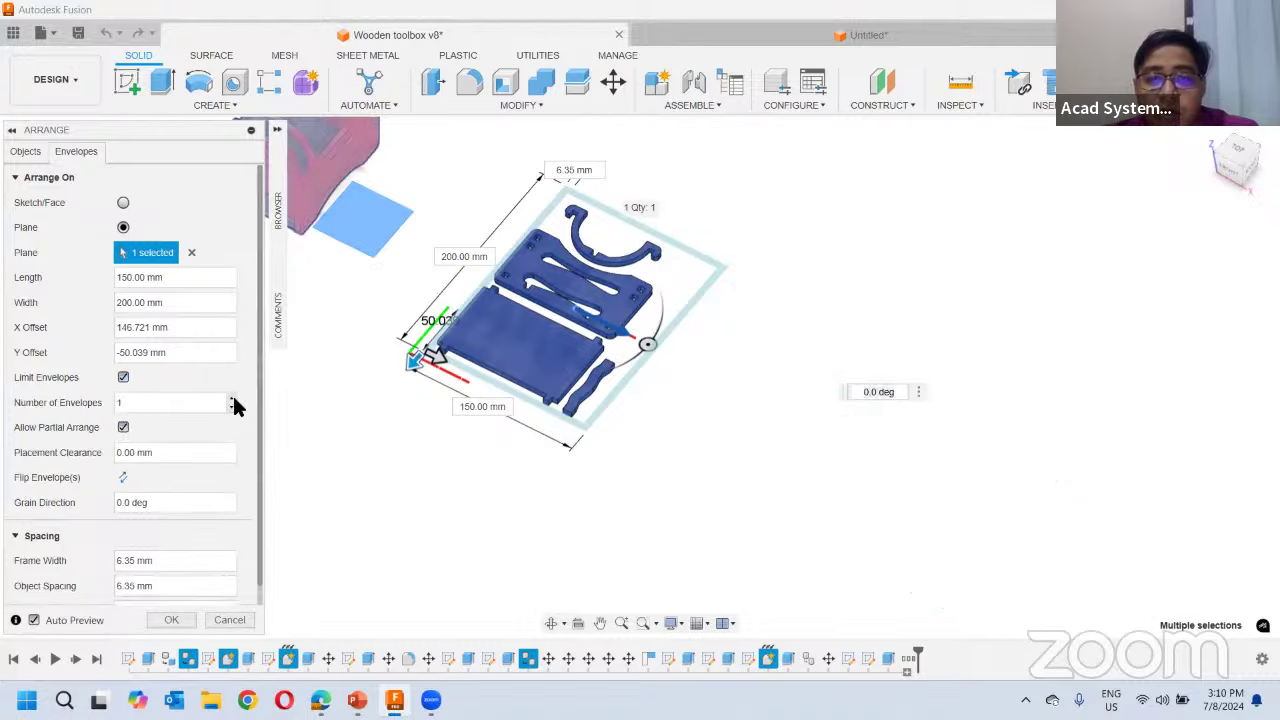
left_click(150, 400)
type("2")
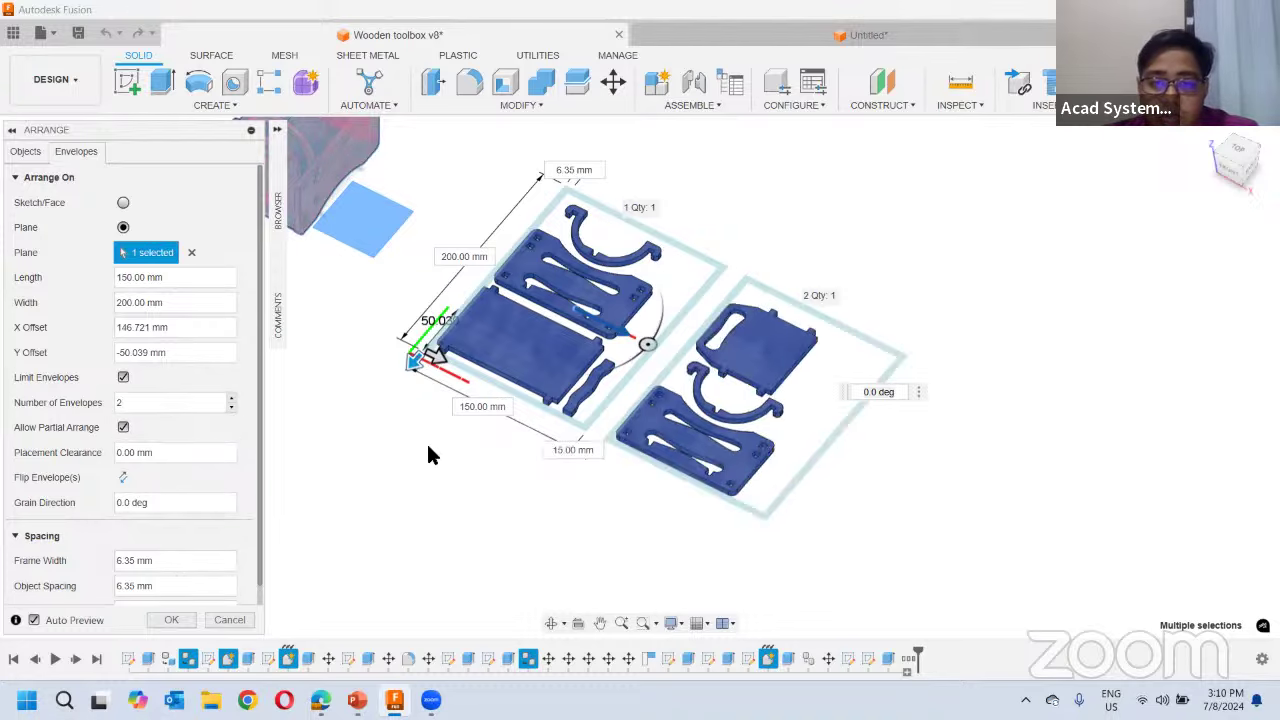
Examine the original toolbox to identify which component is left out of the two limited envelopes
scroll(480, 510, "down", 3)
scroll(505, 235, "up", 5)
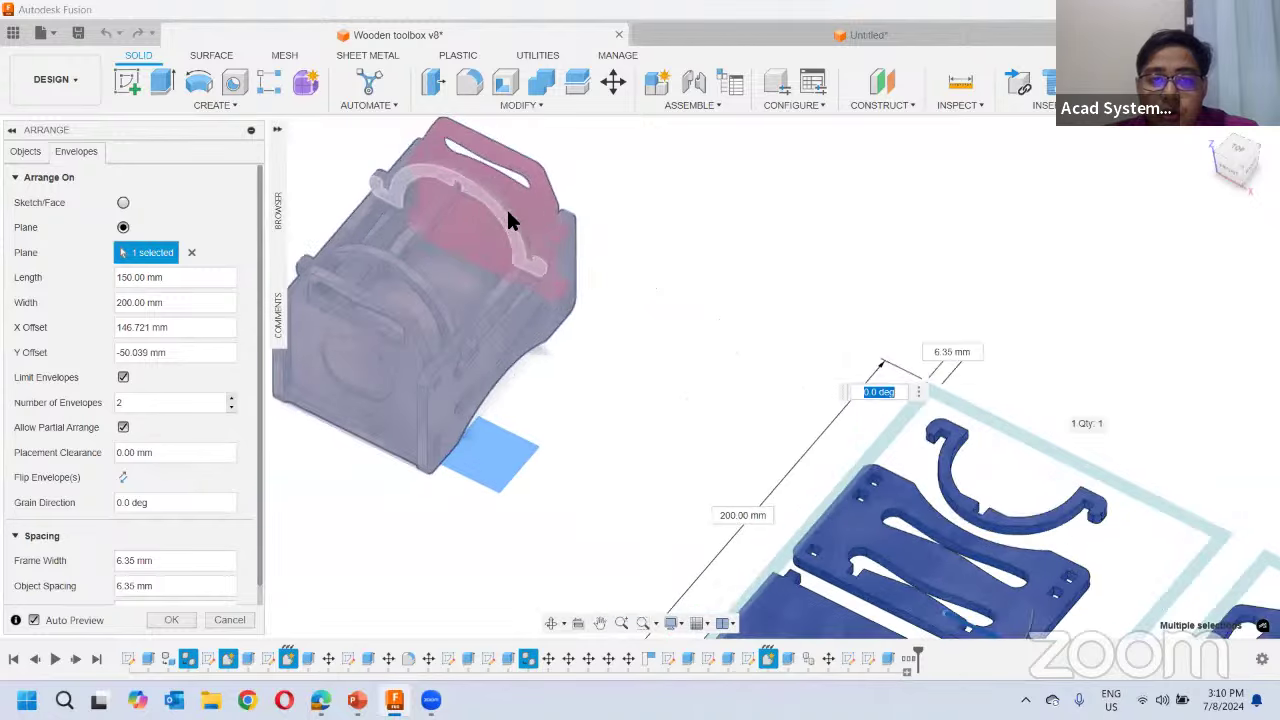
scroll(600, 205, "up", 2)
middle_click_drag(603, 206, 591, 237, "shift")
scroll(500, 180, "down", 2)
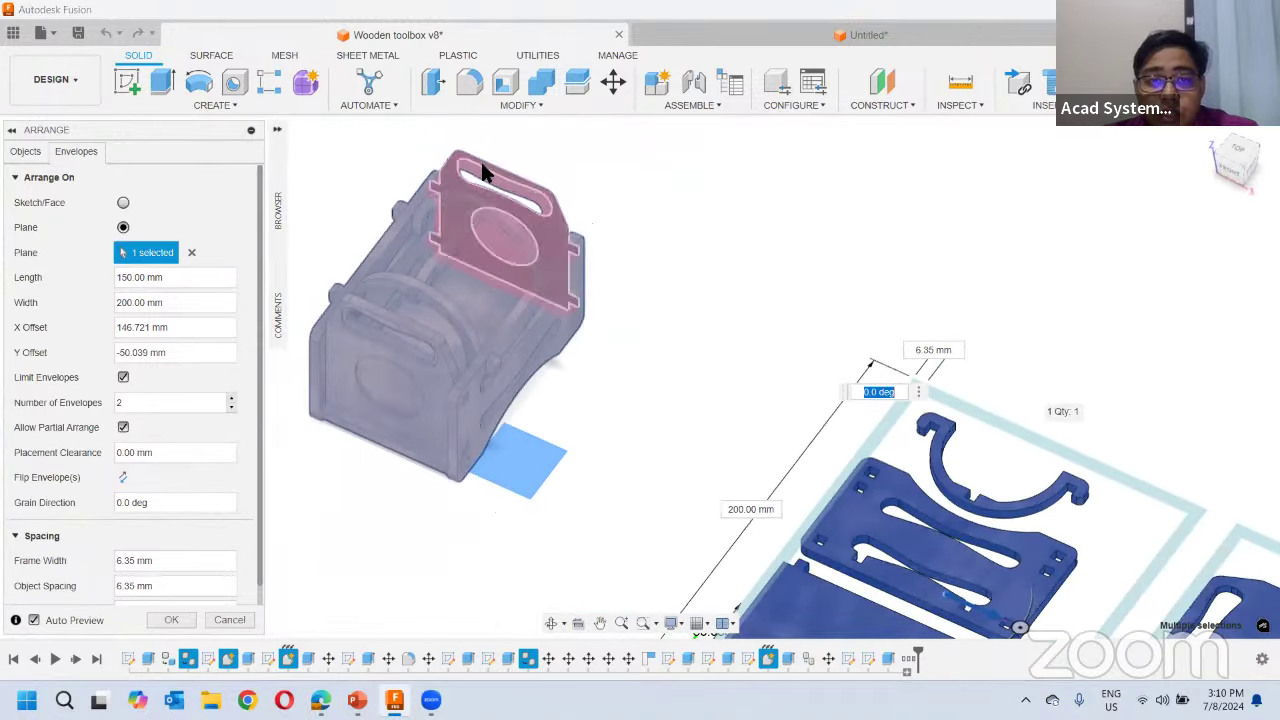
scroll(726, 490, "down", 3)
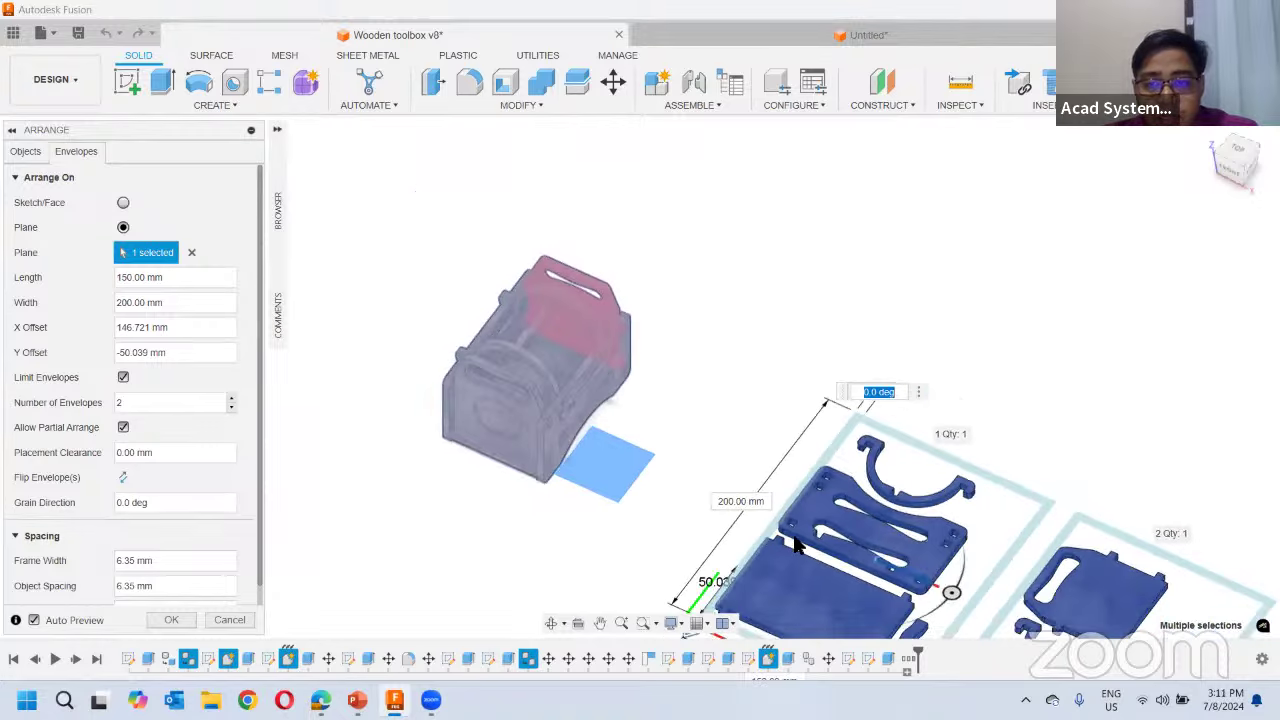
middle_click_drag(652, 393, 566, 276)
Try a limit of 3 envelopes, and set the number of envelopes back to 2
left_click(134, 405)
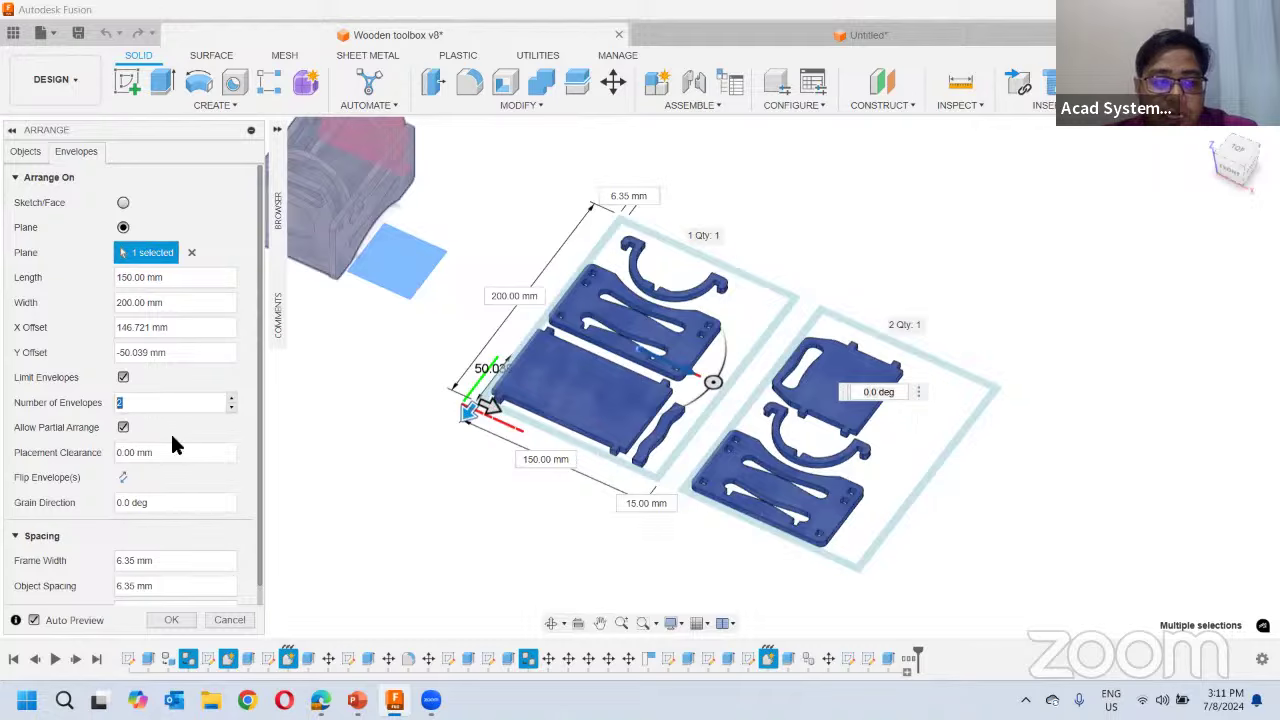
type("3")
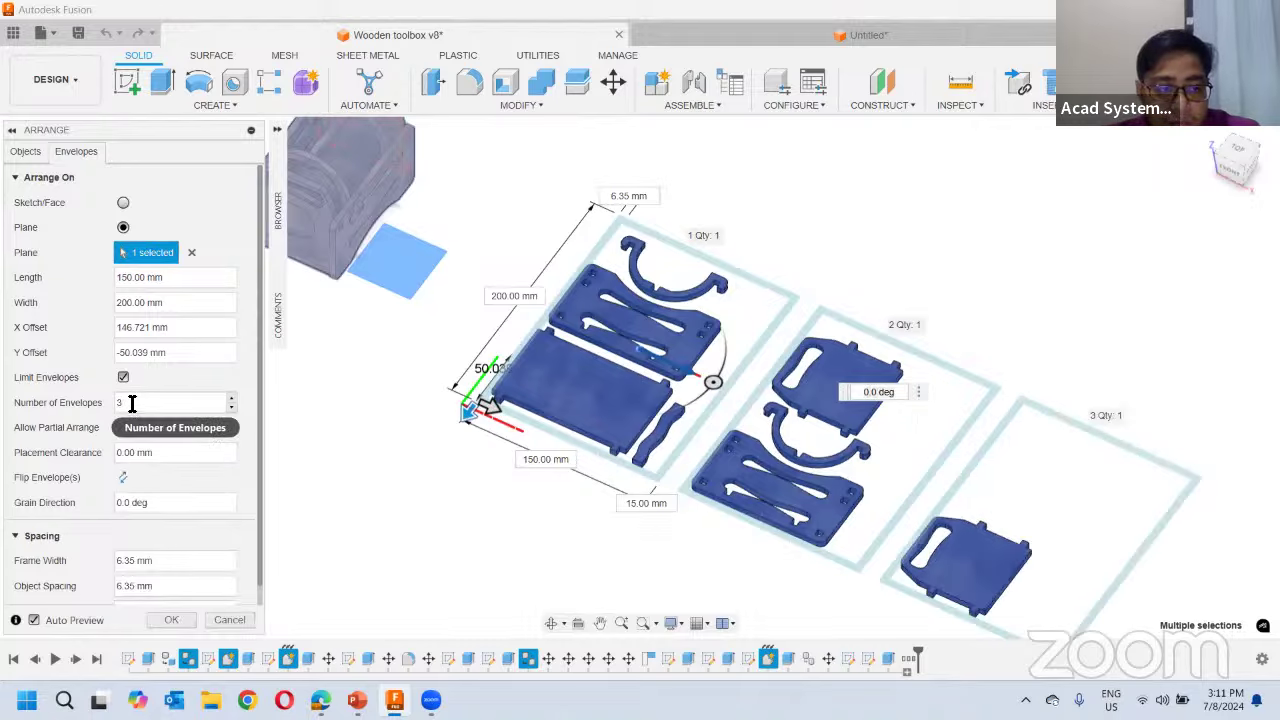
type("2")
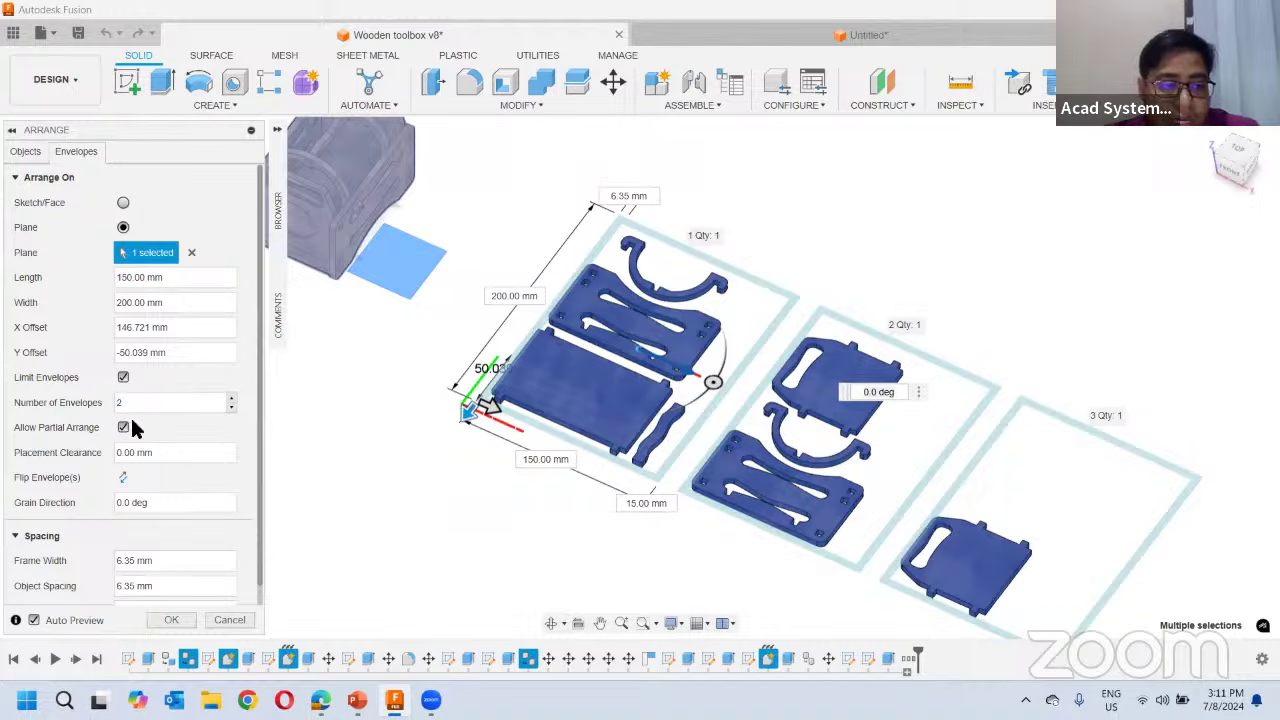
left_click(123, 427)
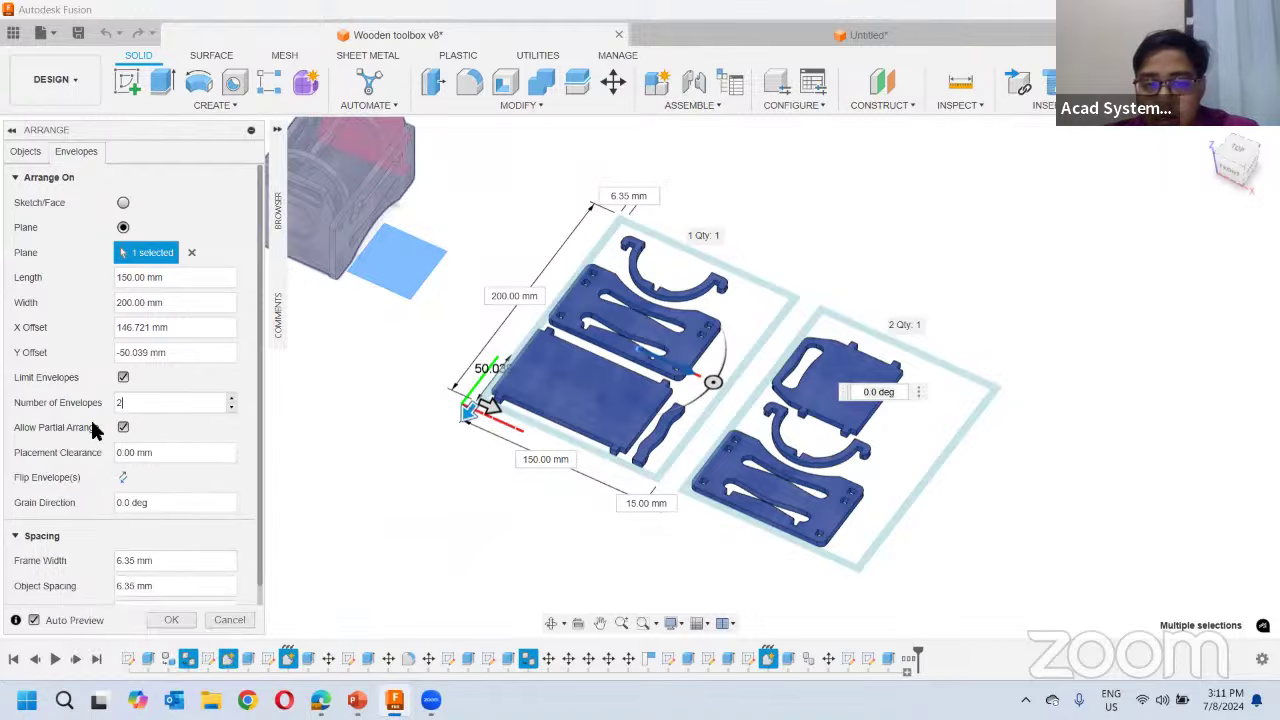
Compare the toolbox with its arranged parts and disable Allow Partial Arrange
middle_click_drag(434, 469, 426, 430)
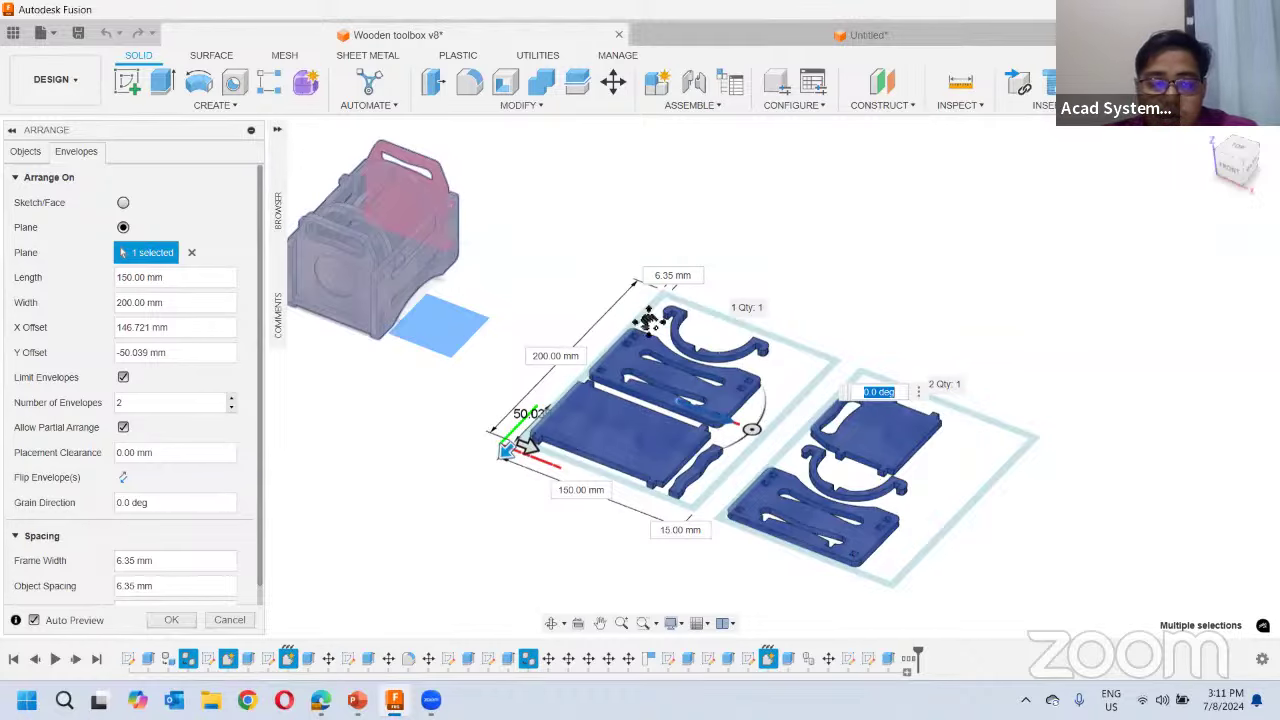
scroll(510, 223, "up", 5)
scroll(790, 321, "down", 5)
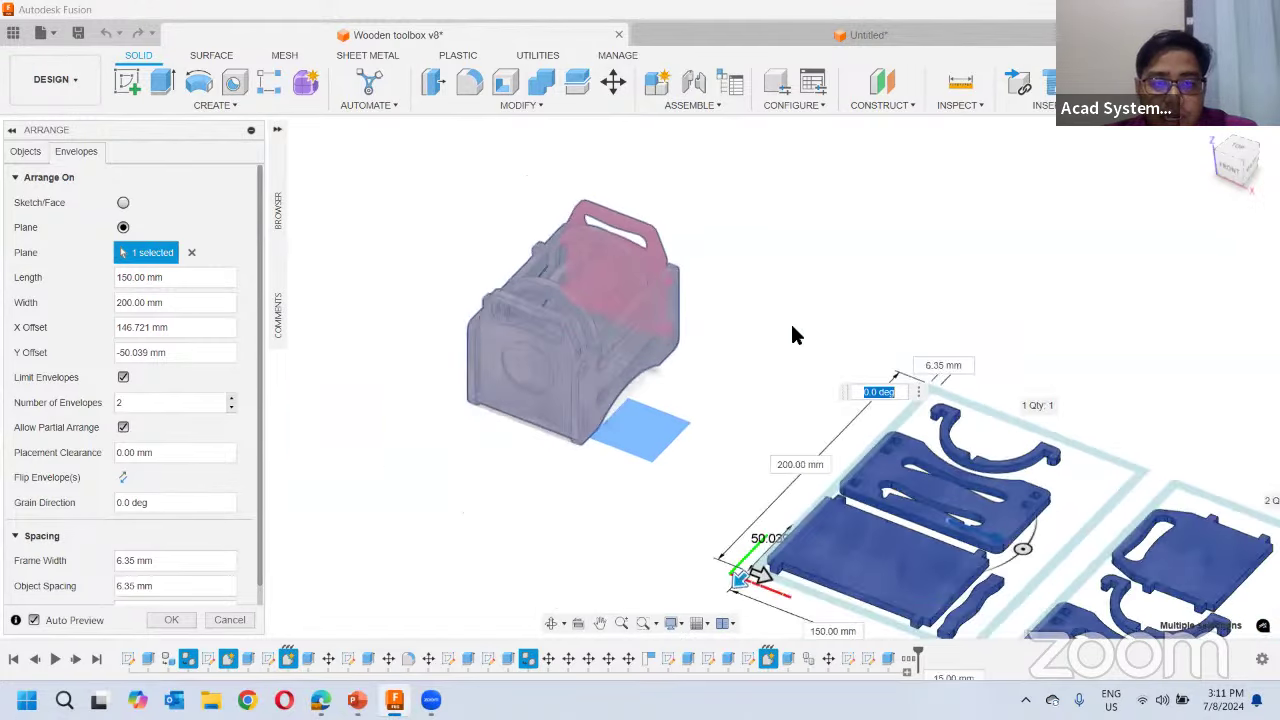
left_click(123, 427)
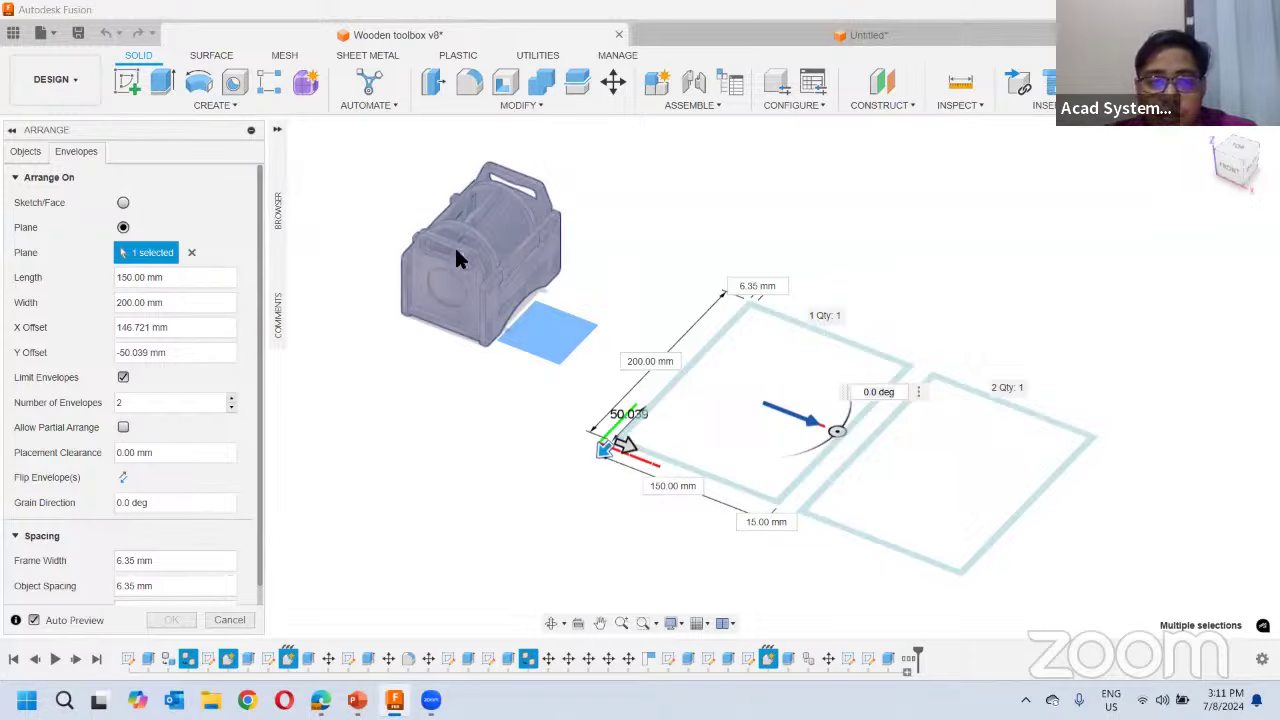
Examine the toolbox's end panel and both envelopes with partial arrangement disabled
scroll(512, 192, "up", 5)
middle_click_drag(460, 212, 543, 237)
mouse_move(603, 277)
middle_mouse_down("shift")
mouse_move(540, 264)
mouse_move(602, 287)
middle_mouse_up("shift")
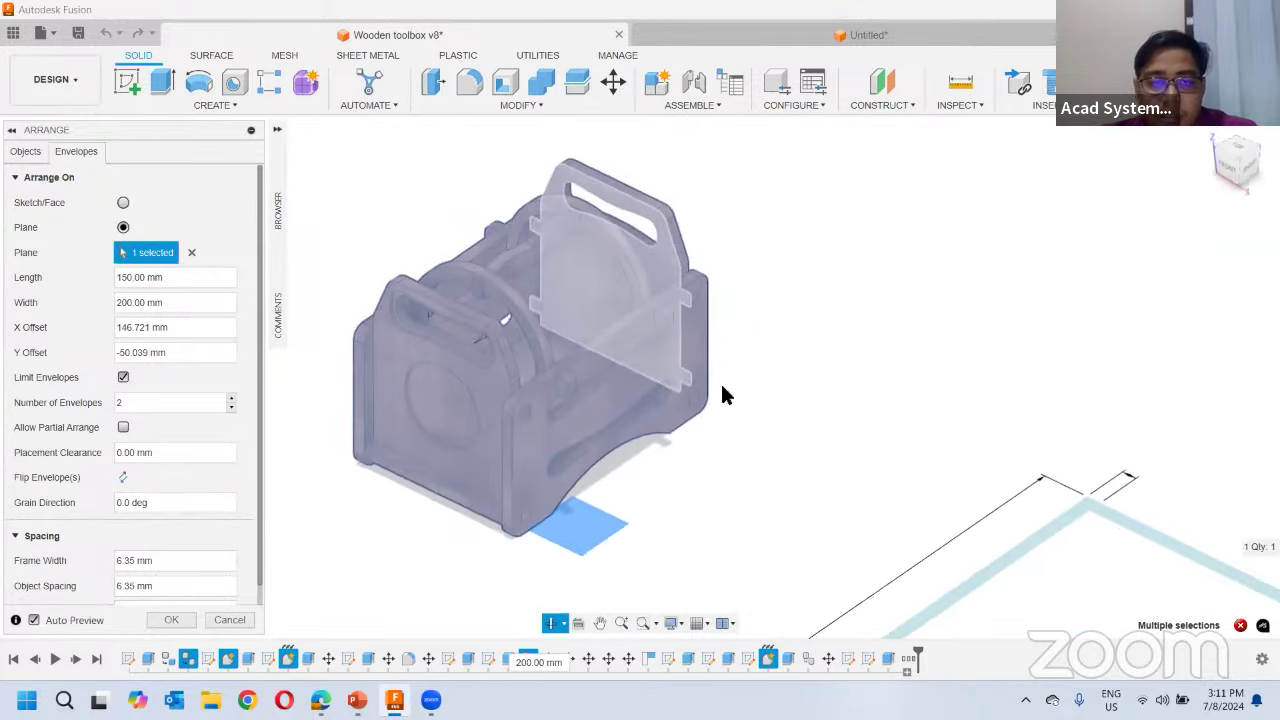
scroll(735, 426, "down", 2)
scroll(764, 474, "down", 1)
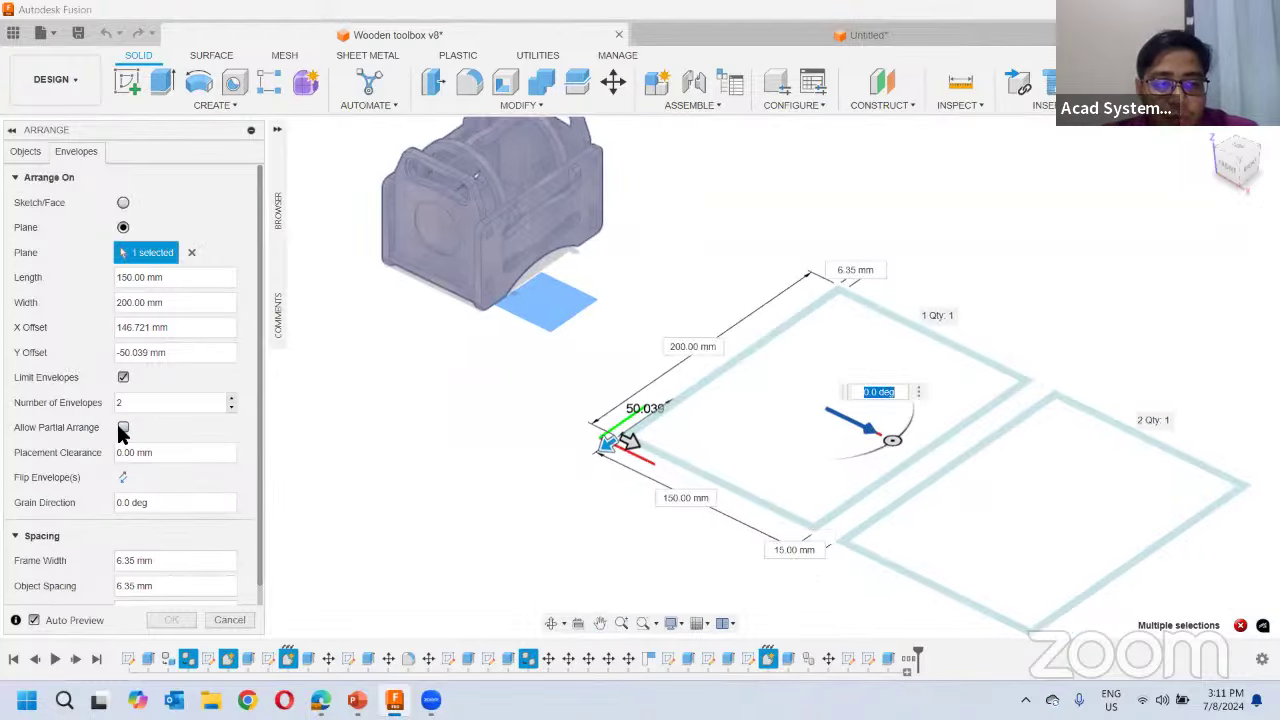
scroll(556, 448, "down", 3)
scroll(518, 390, "up", 3)
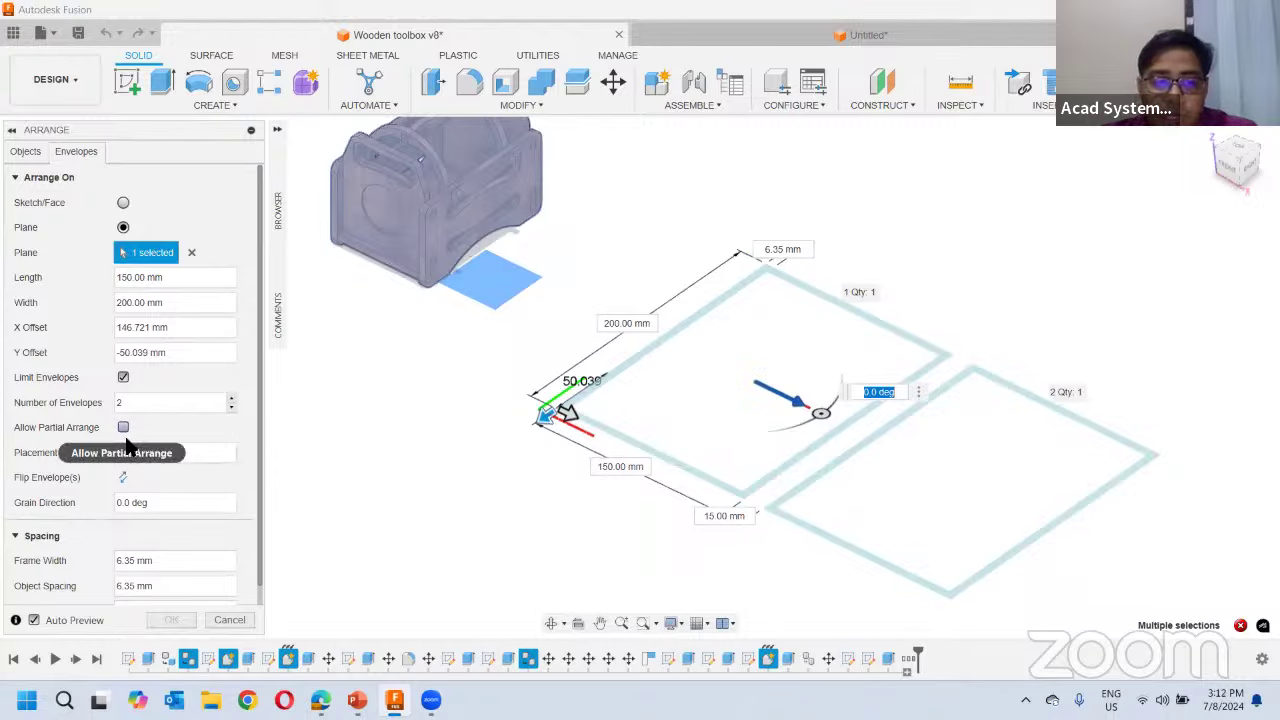
Re-enable Allow Partial Arrange and check the parts placed in the two envelopes
mouse_move(126, 446)
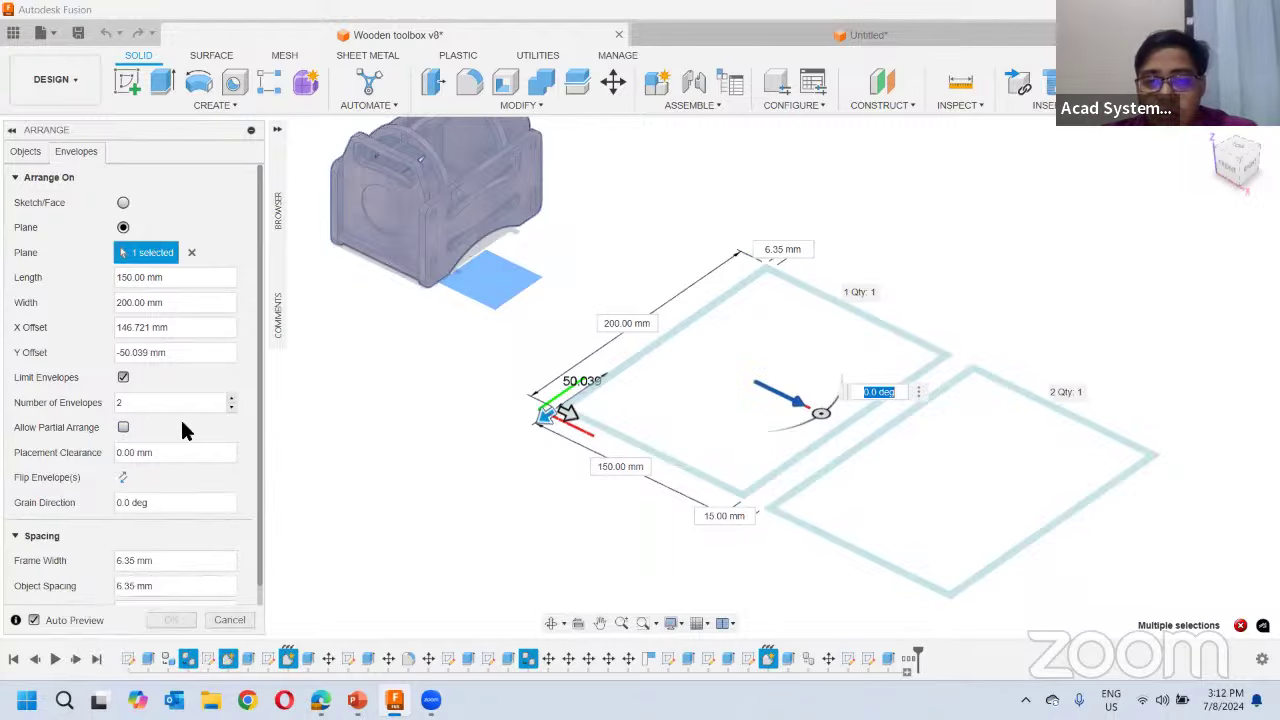
left_click(123, 428)
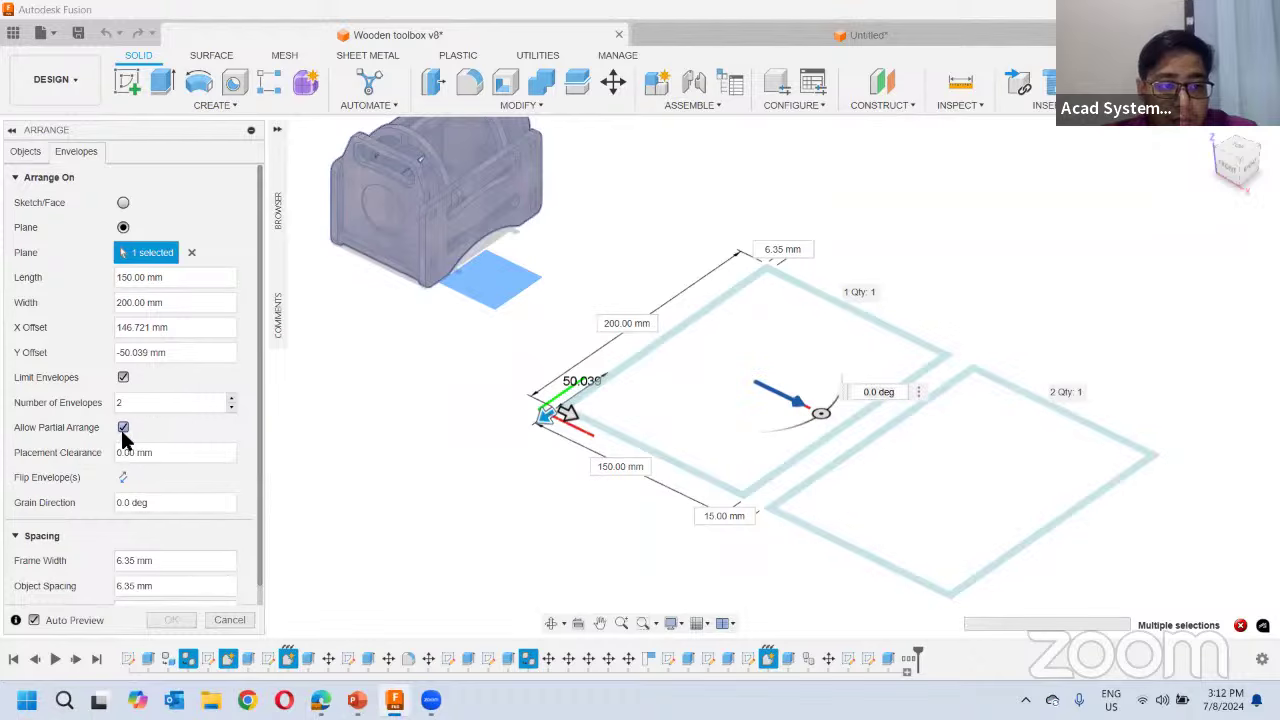
scroll(493, 407, "down", 2)
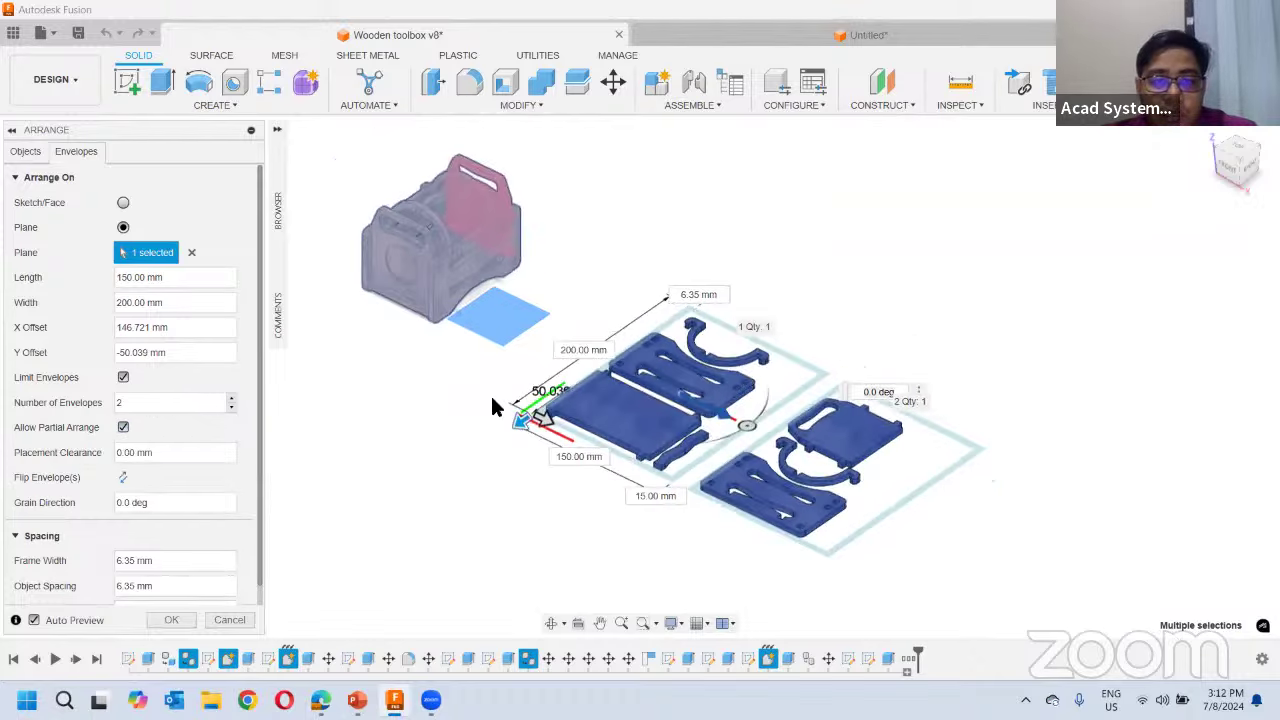
middle_click_drag(434, 443, 497, 491)
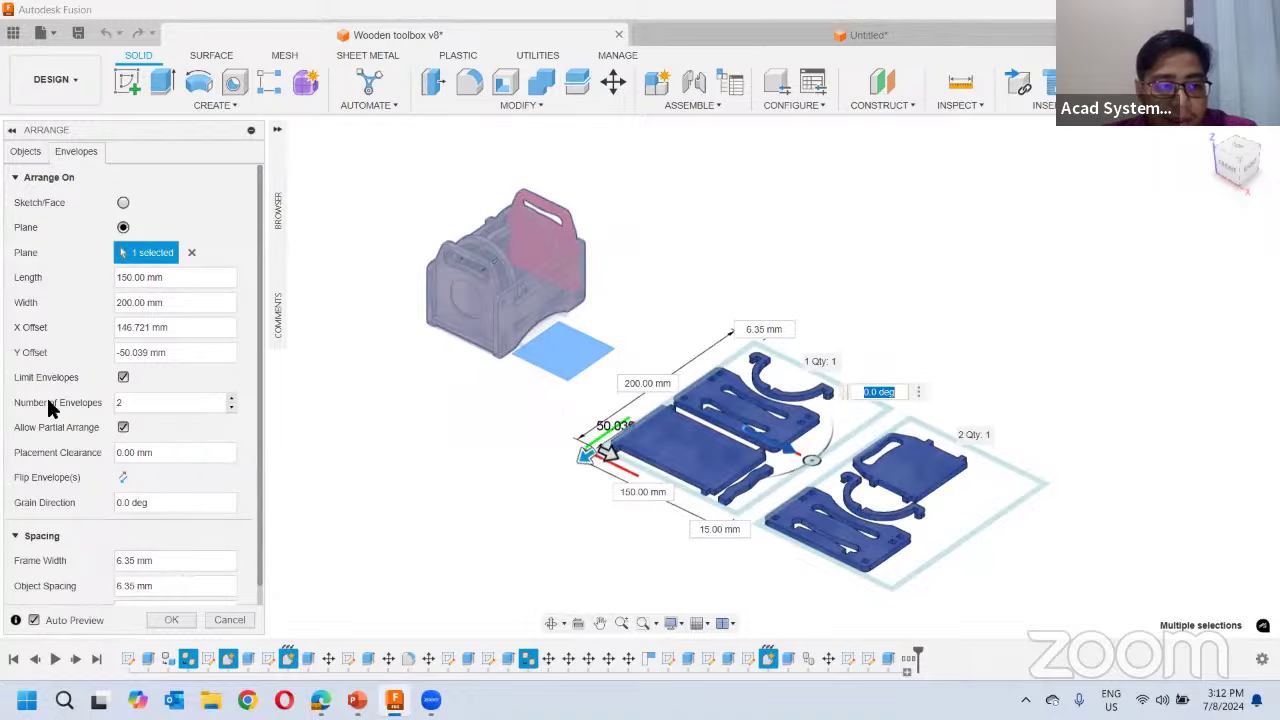
Disable Limit Envelopes and view the toolbox and all envelopes from the front
left_click(123, 380)
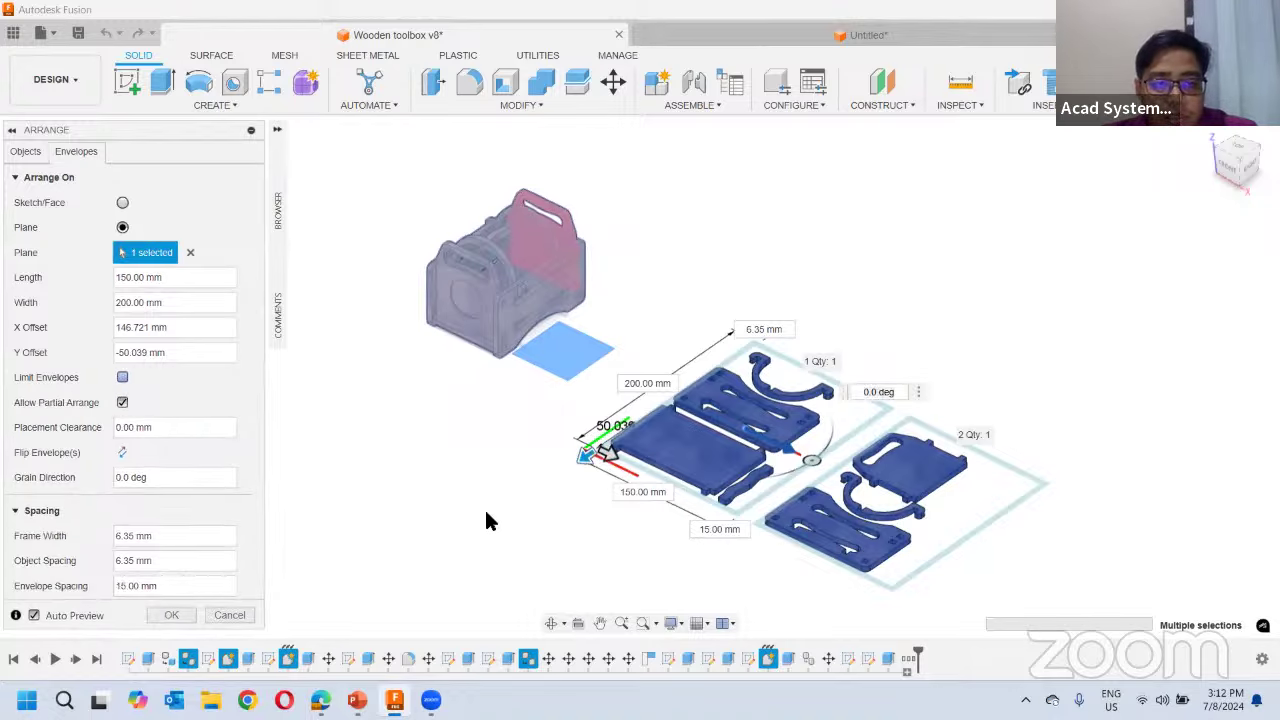
middle_click_drag(534, 437, 503, 318)
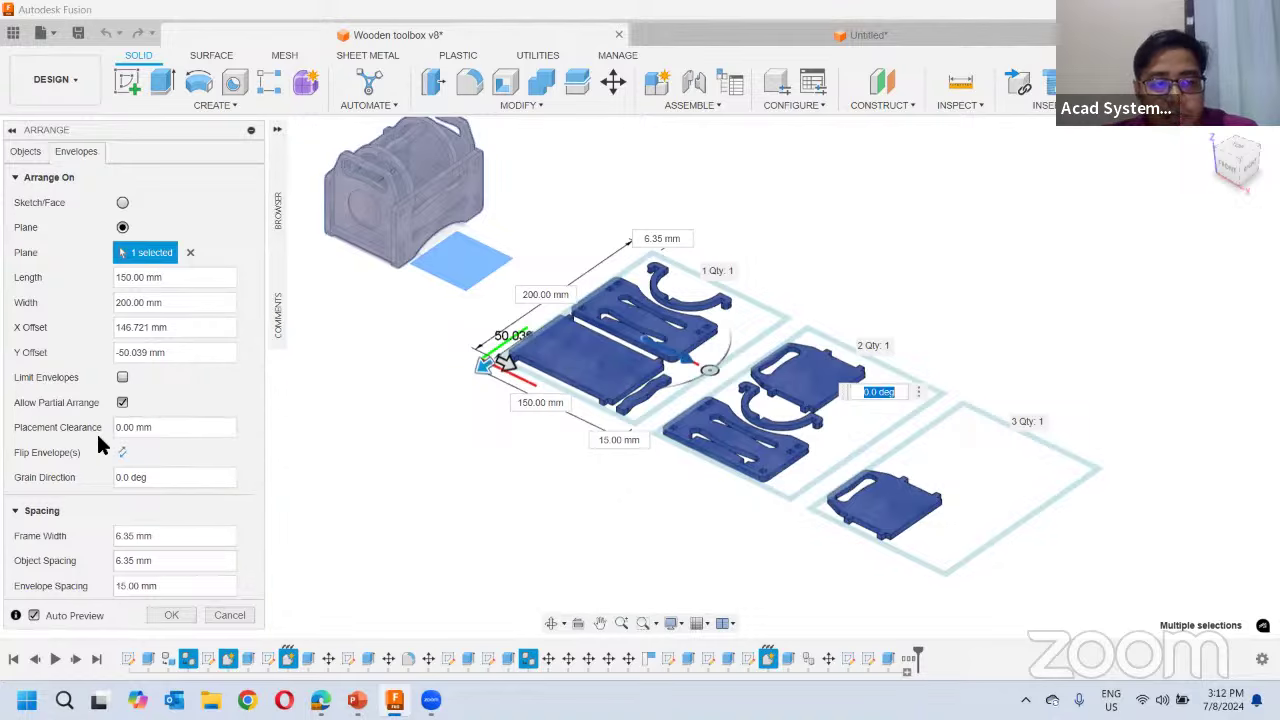
left_click(1230, 166)
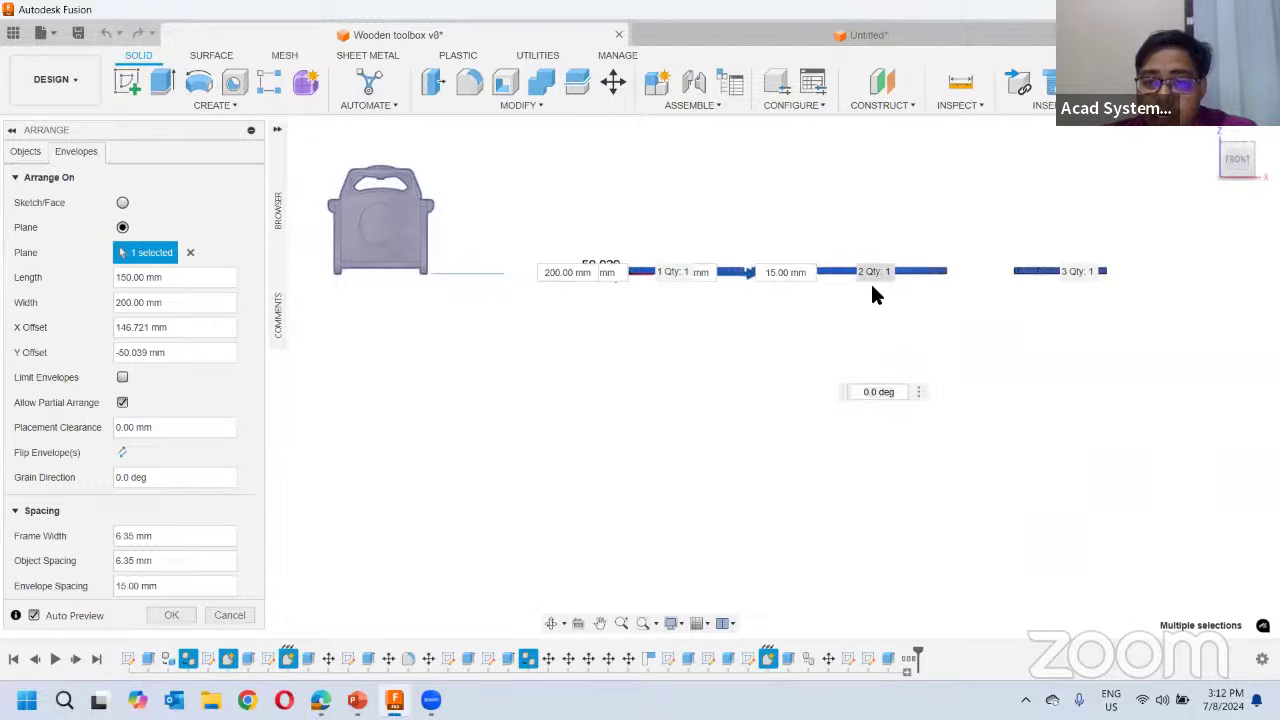
Try a Placement Clearance of 5 mm for the arranged parts, and set it back to 0 mm
scroll(860, 285, "up", 3)
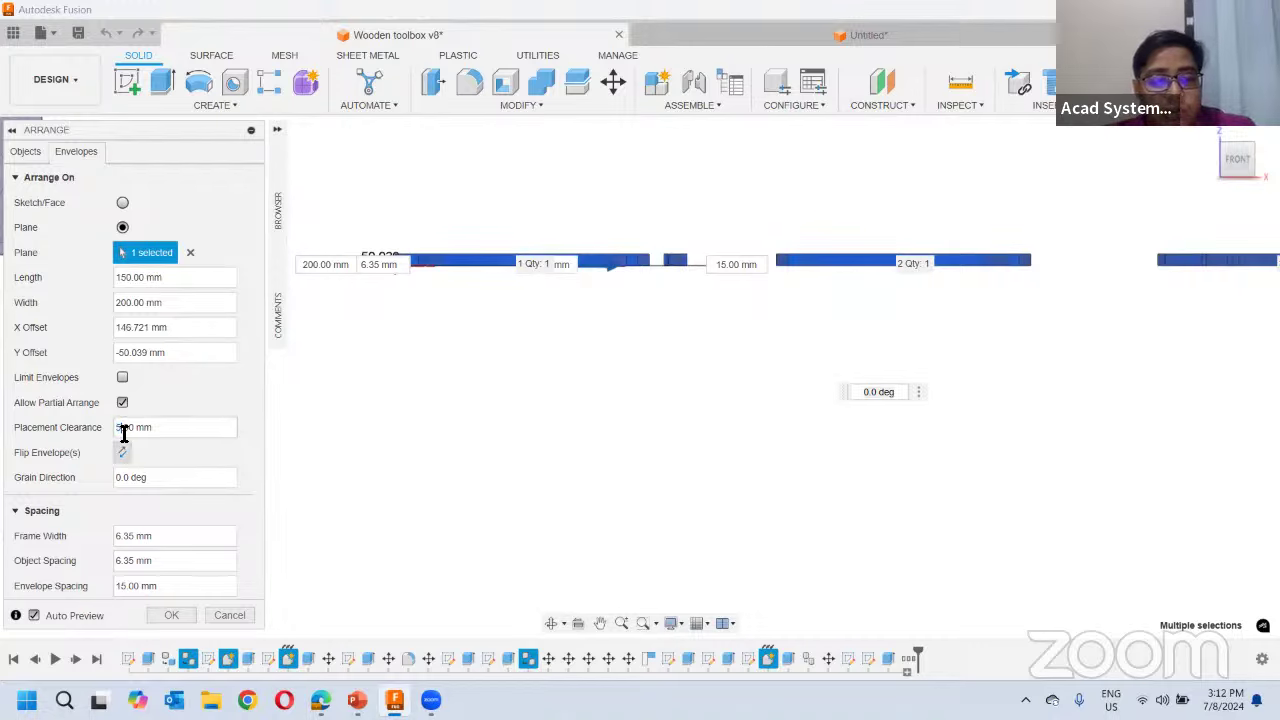
left_click(162, 477)
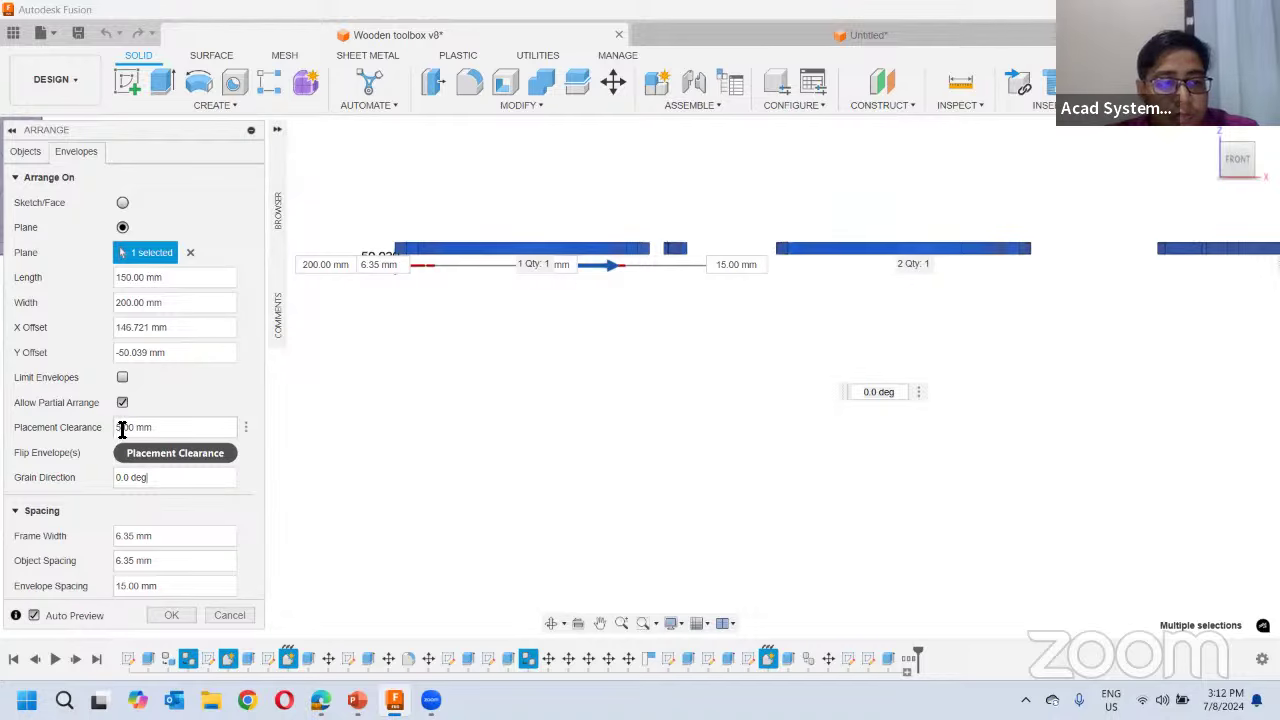
double_click(121, 428)
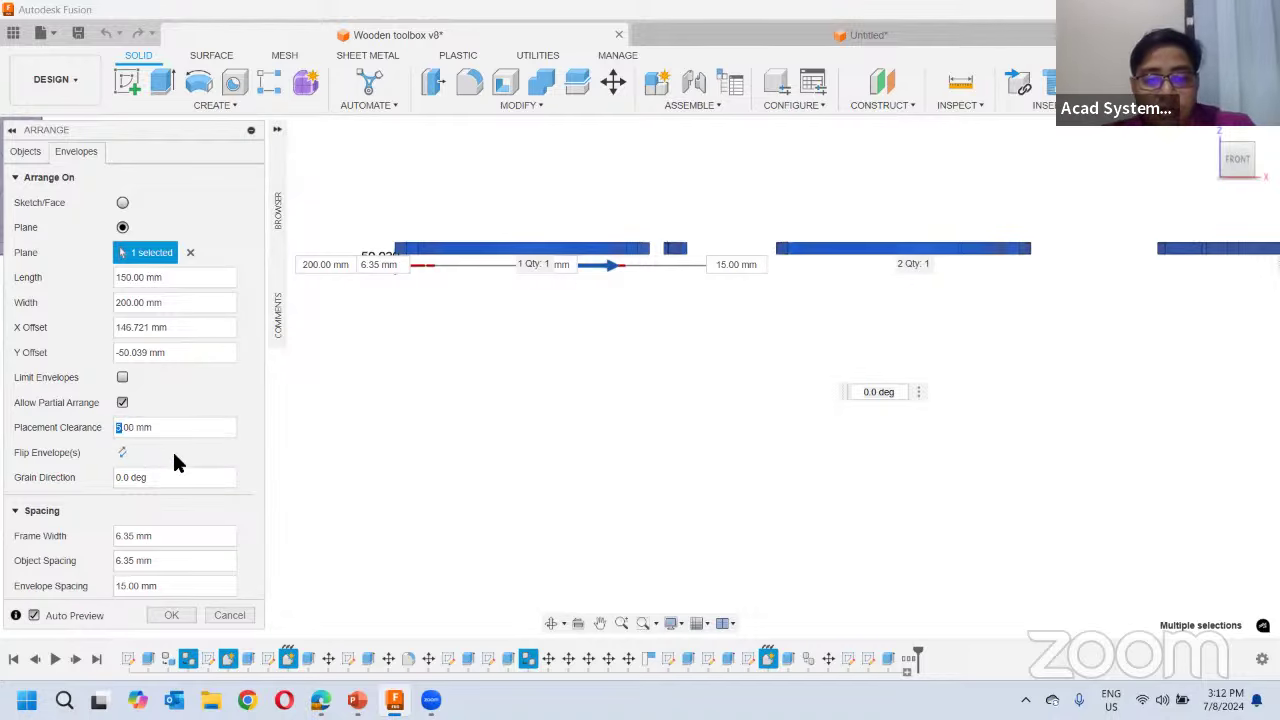
type("0")
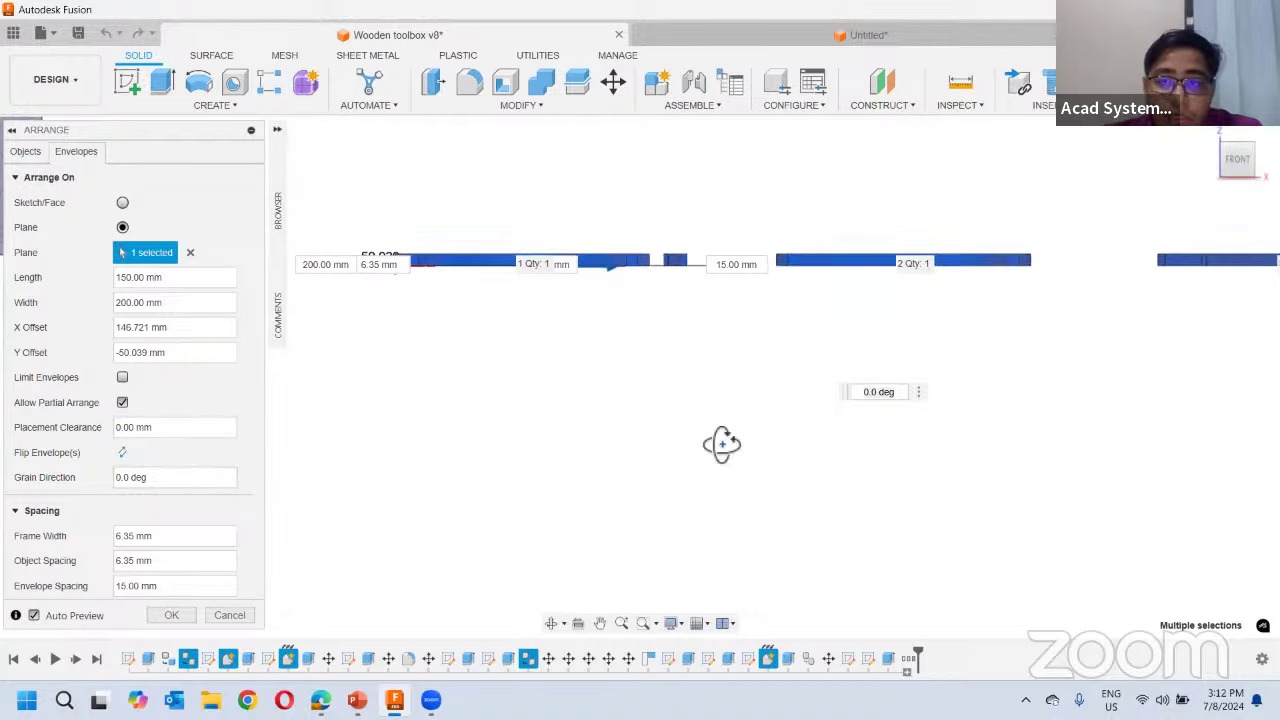
Examine the arranged parts in all three envelopes from above and below, including the underside of the end panels
middle_click_drag(722, 444, 826, 417, "shift")
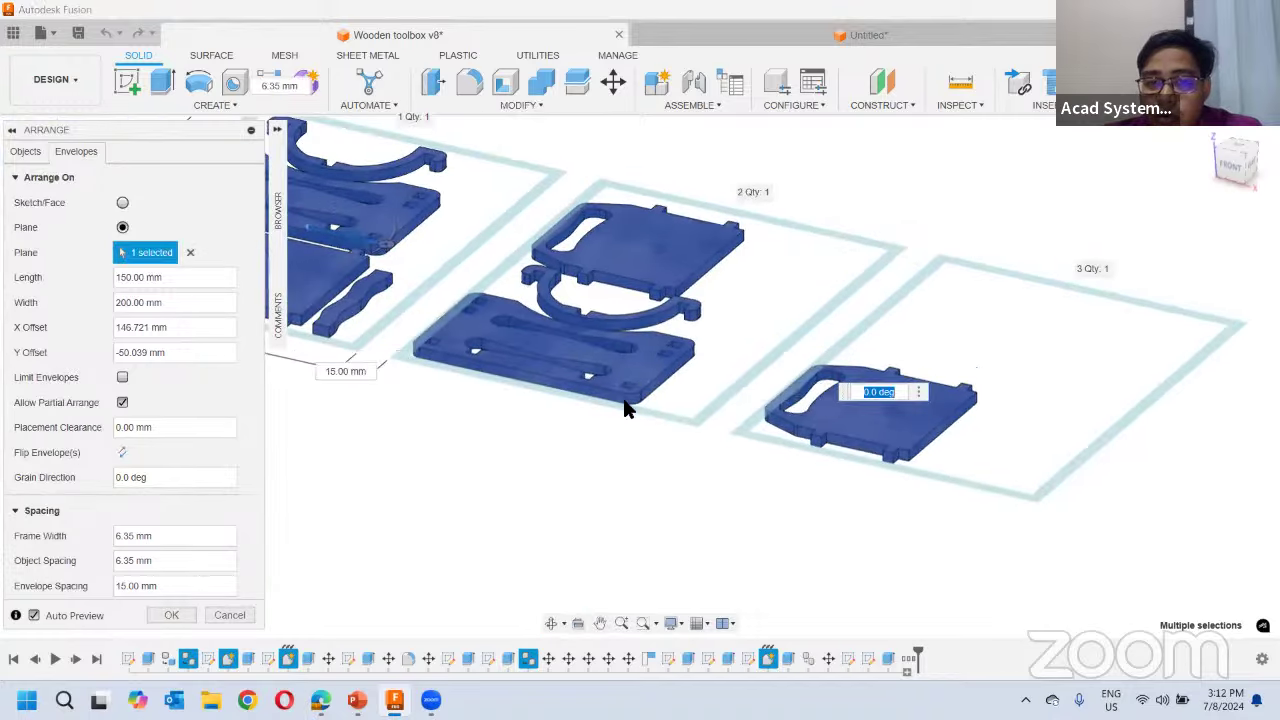
middle_click_drag(624, 402, 878, 594, "shift")
scroll(930, 432, "down", 2)
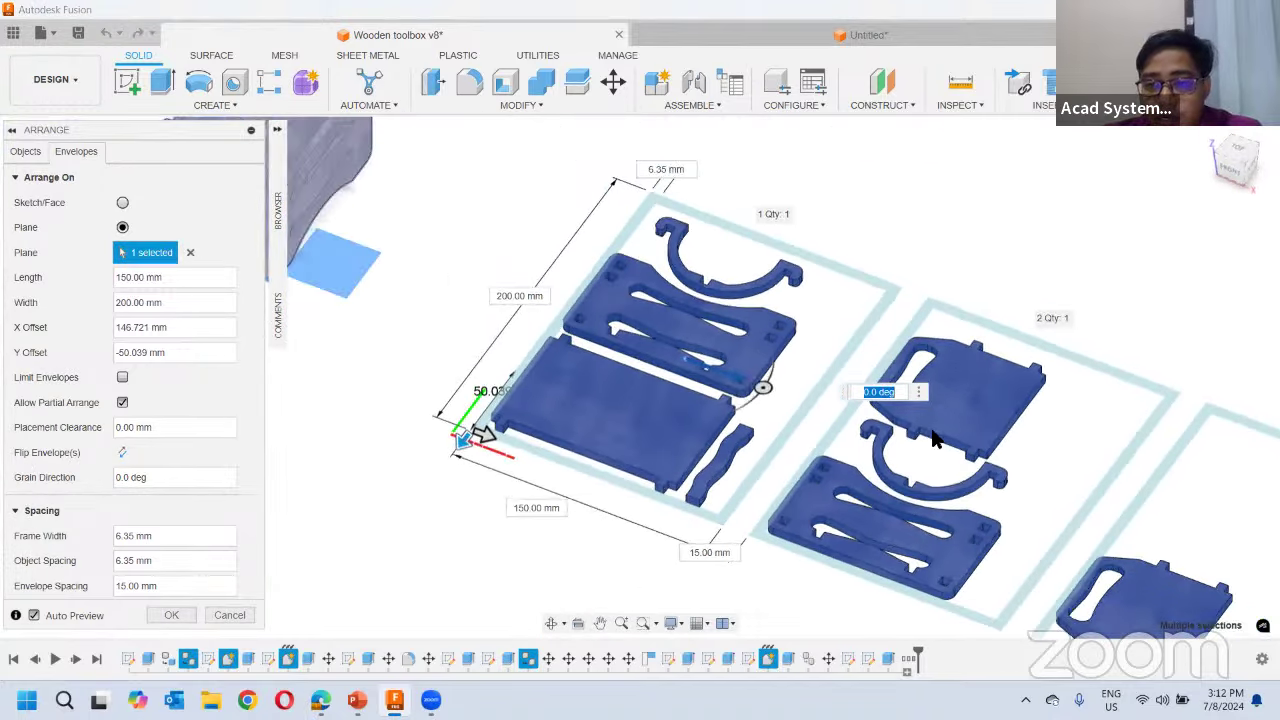
middle_click_drag(932, 438, 680, 329)
scroll(686, 307, "up", 5)
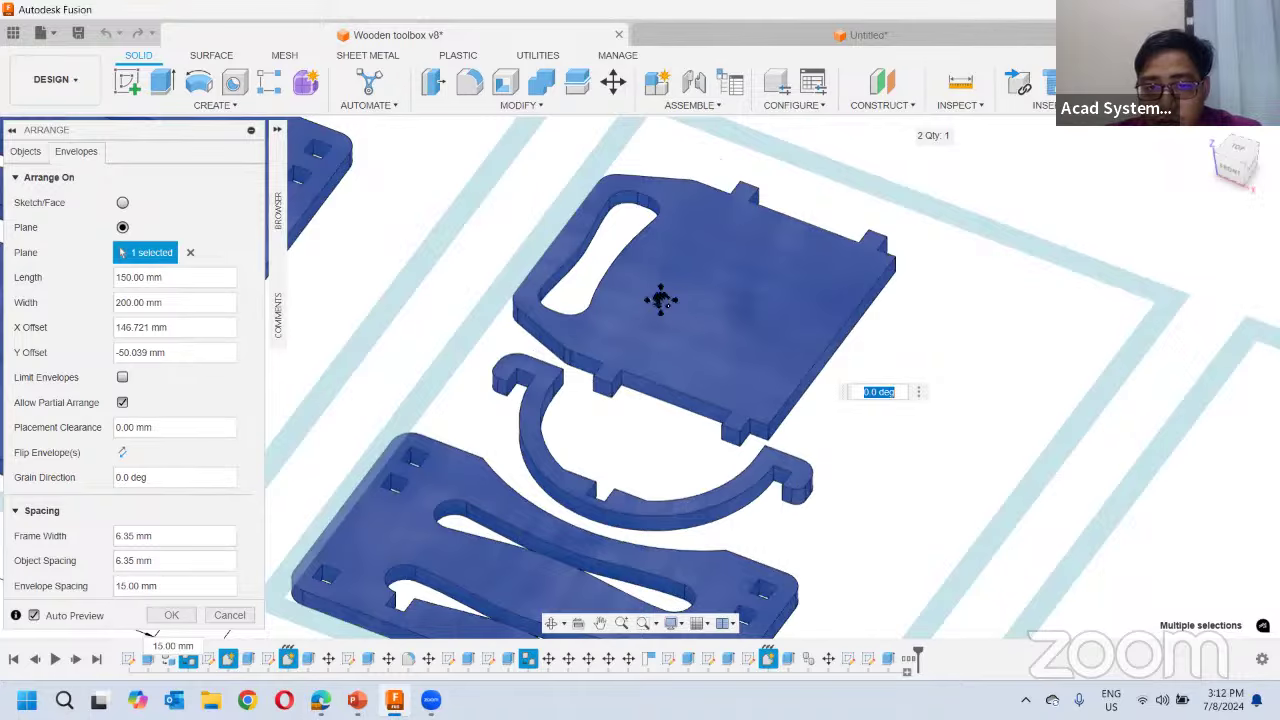
middle_click_drag(816, 440, 592, 205)
scroll(594, 205, "down", 2)
mouse_move(824, 440)
middle_mouse_down("shift")
mouse_move(823, 309)
mouse_move(846, 444)
middle_mouse_up("shift")
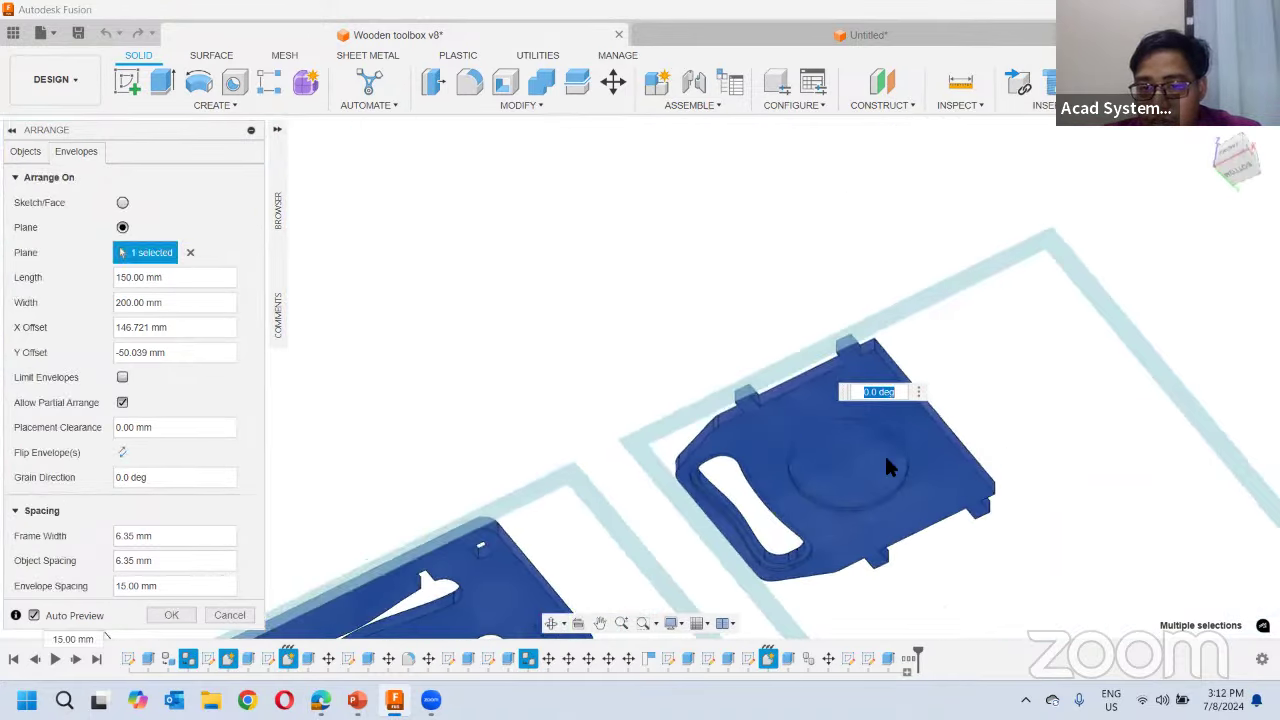
middle_click_drag(682, 326, 657, 491, "shift")
middle_click_drag(588, 424, 490, 427, "shift")
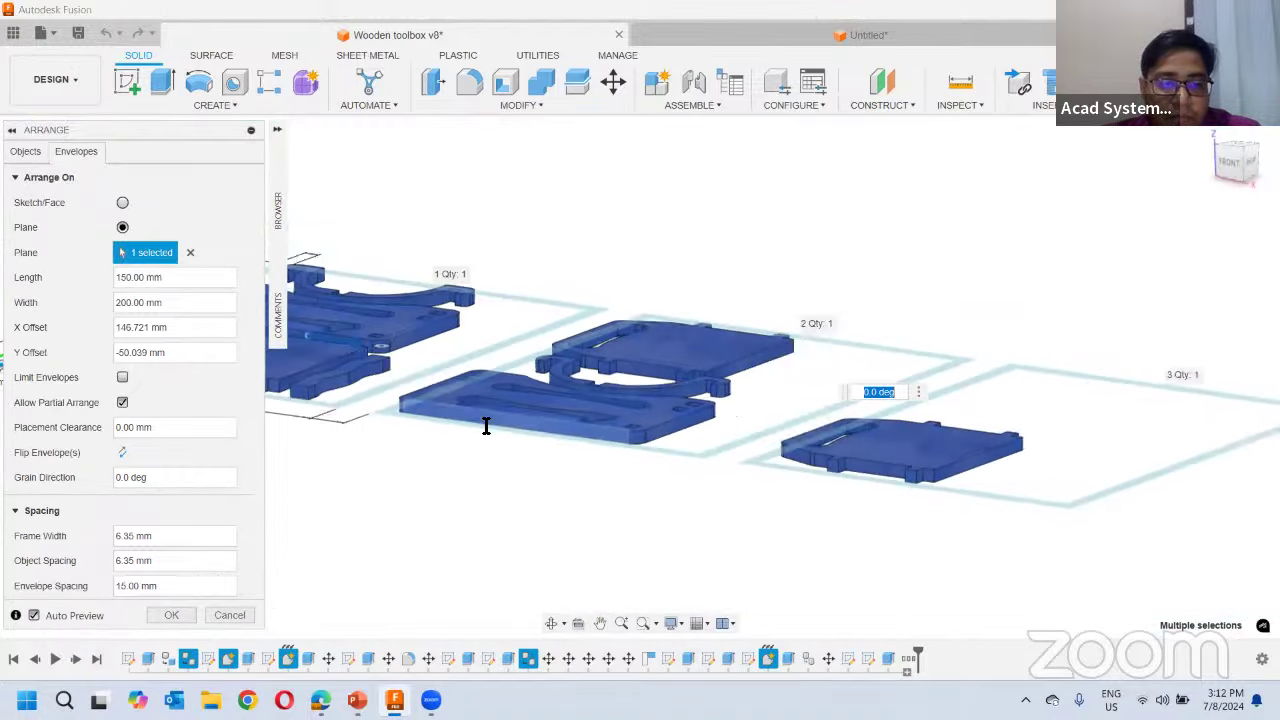
Flip the envelopes and check the orientation of the arranged toolbox parts
left_click(122, 453)
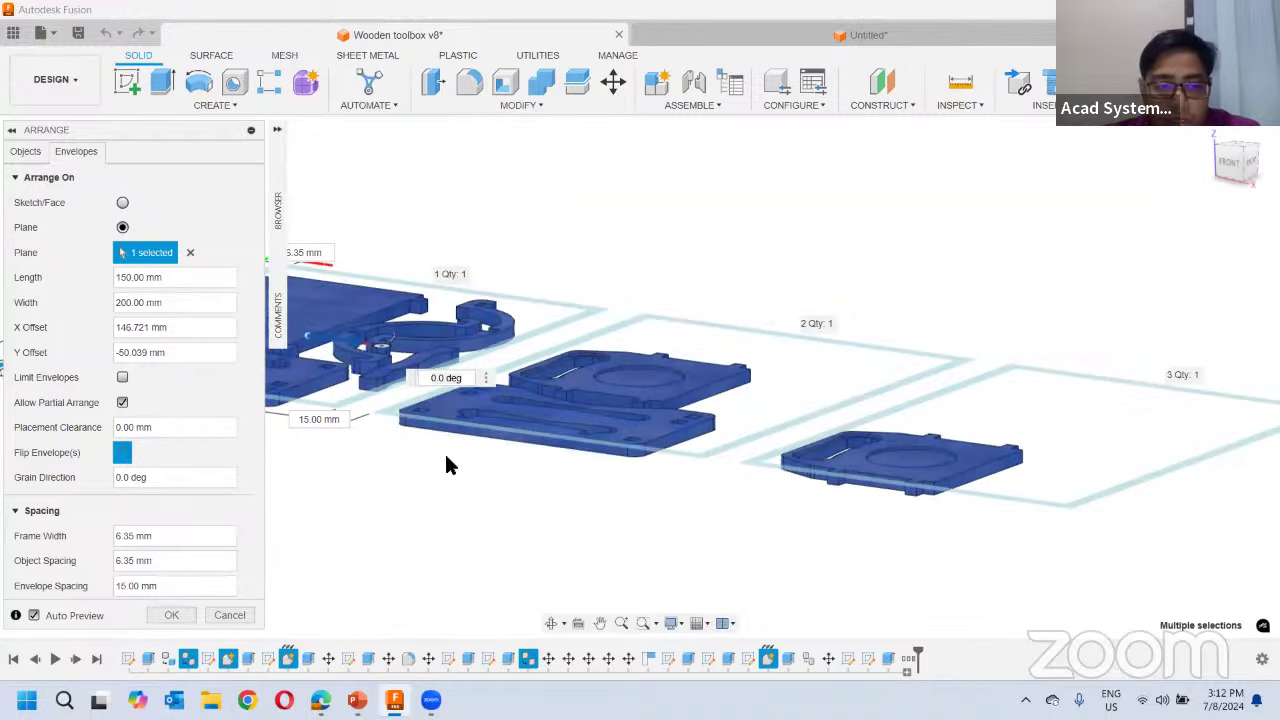
scroll(597, 494, "up", 4)
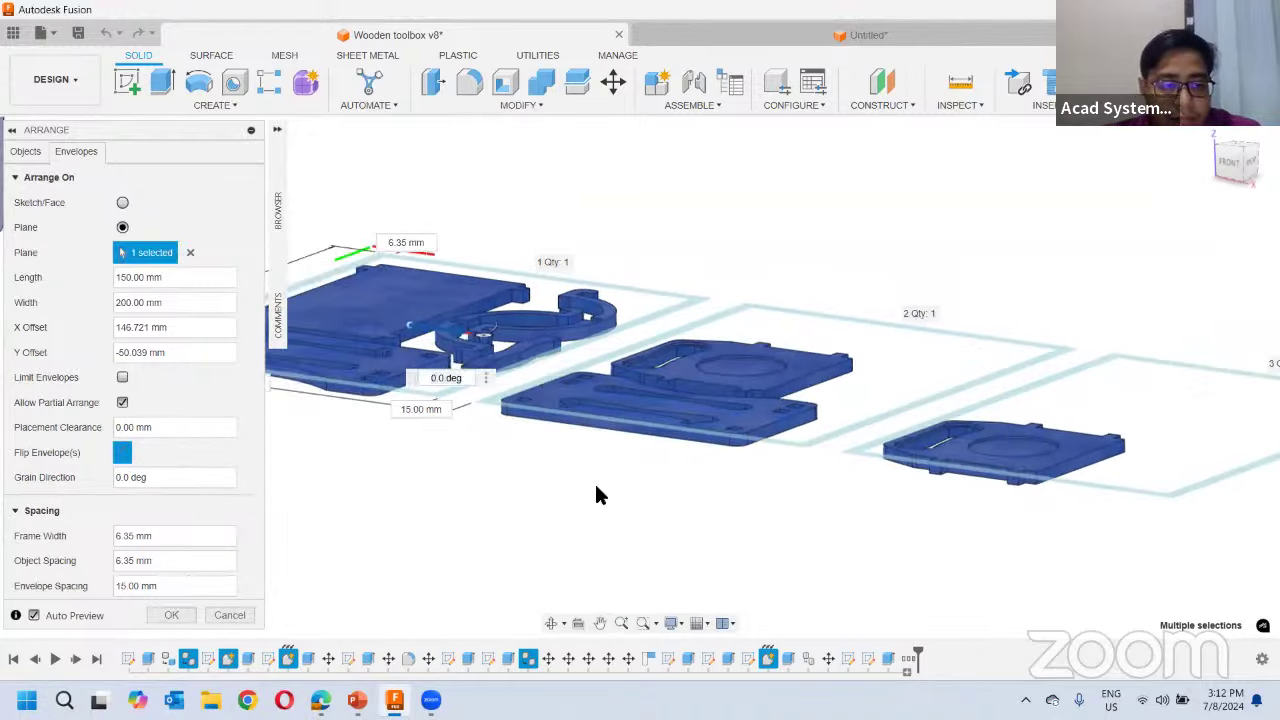
scroll(540, 500, "down", 4)
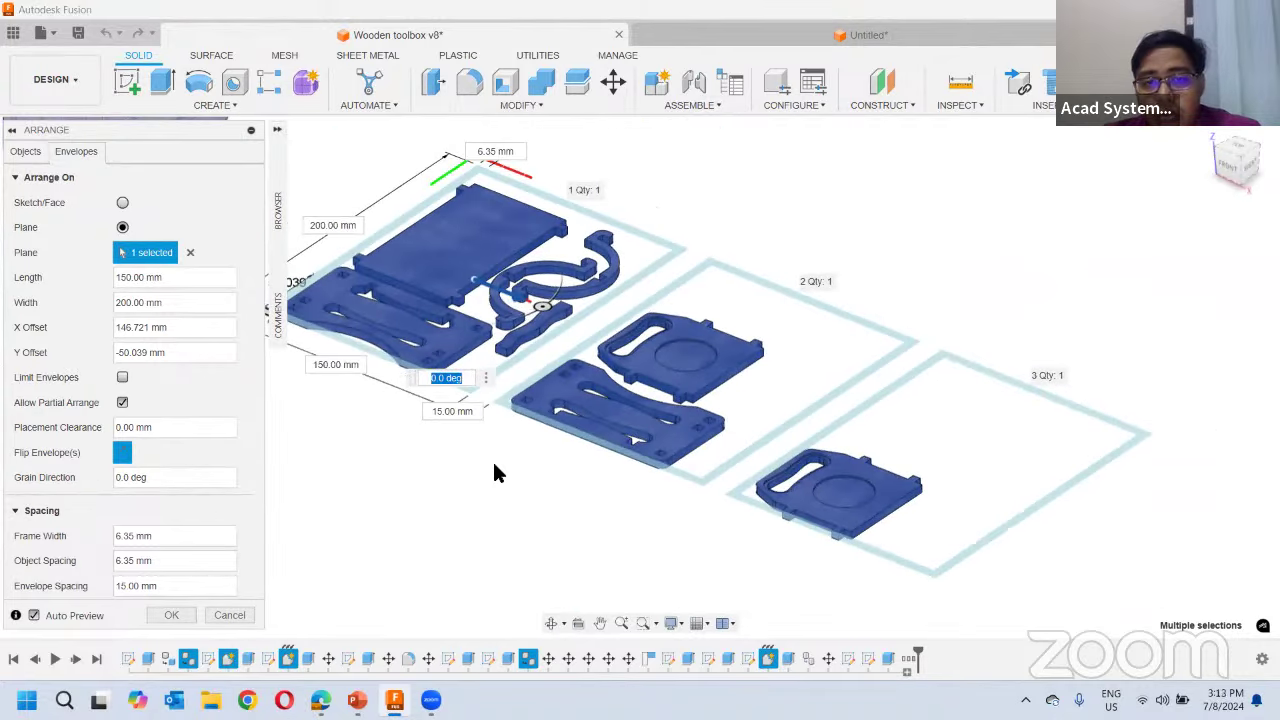
scroll(595, 390, "up", 3)
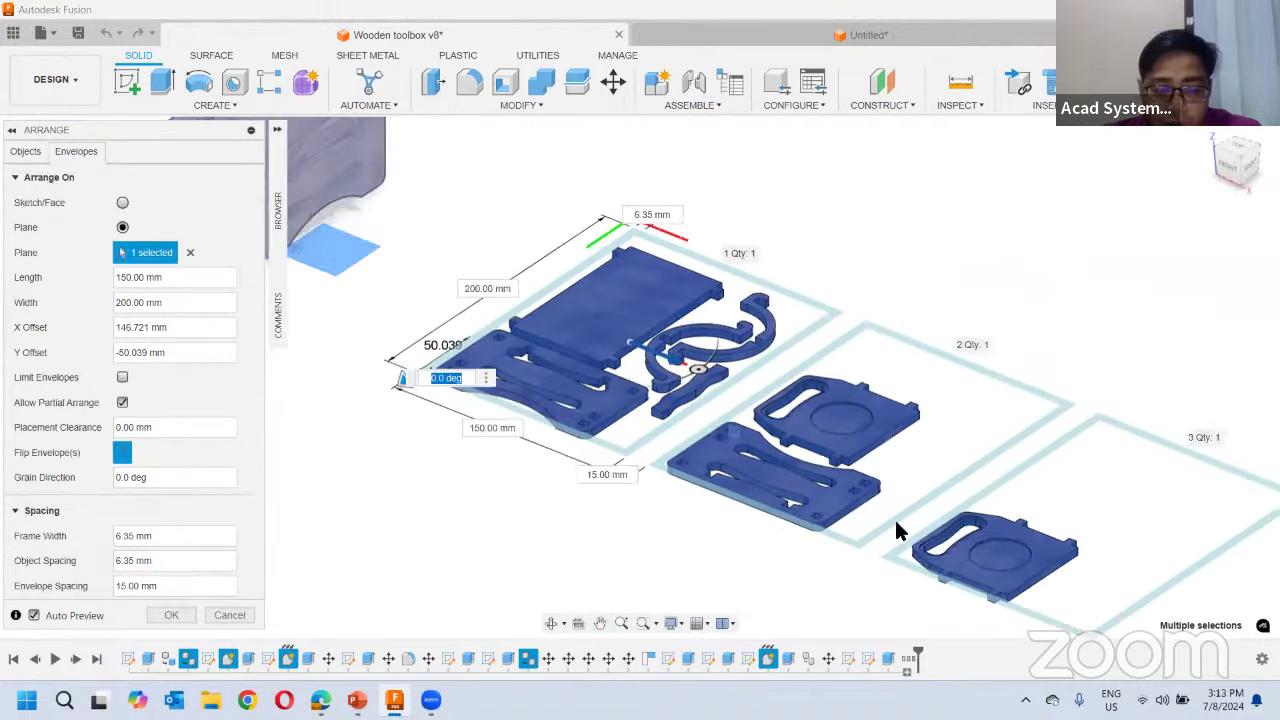
Try a Grain Direction of 45 degrees, view the rotated parts from above, and reset the direction to 0 degrees
left_click(166, 486)
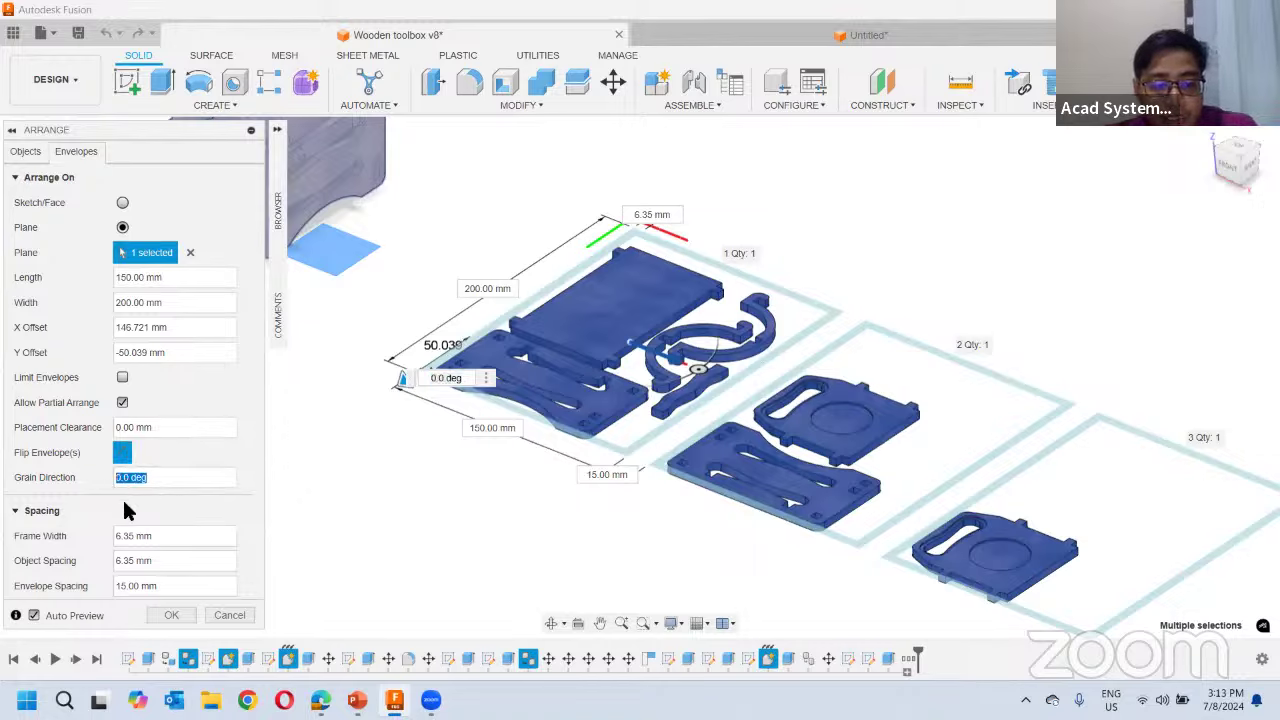
type("45")
left_click(175, 434)
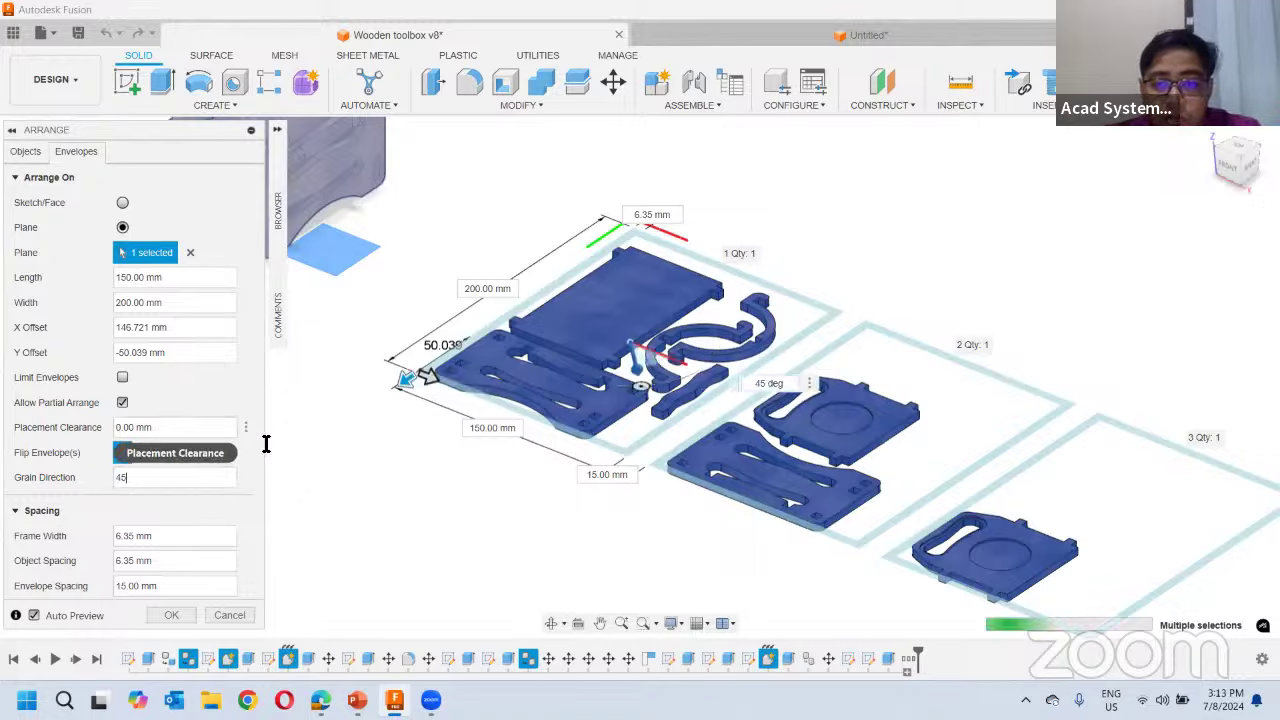
middle_click_drag(634, 560, 481, 540, "shift")
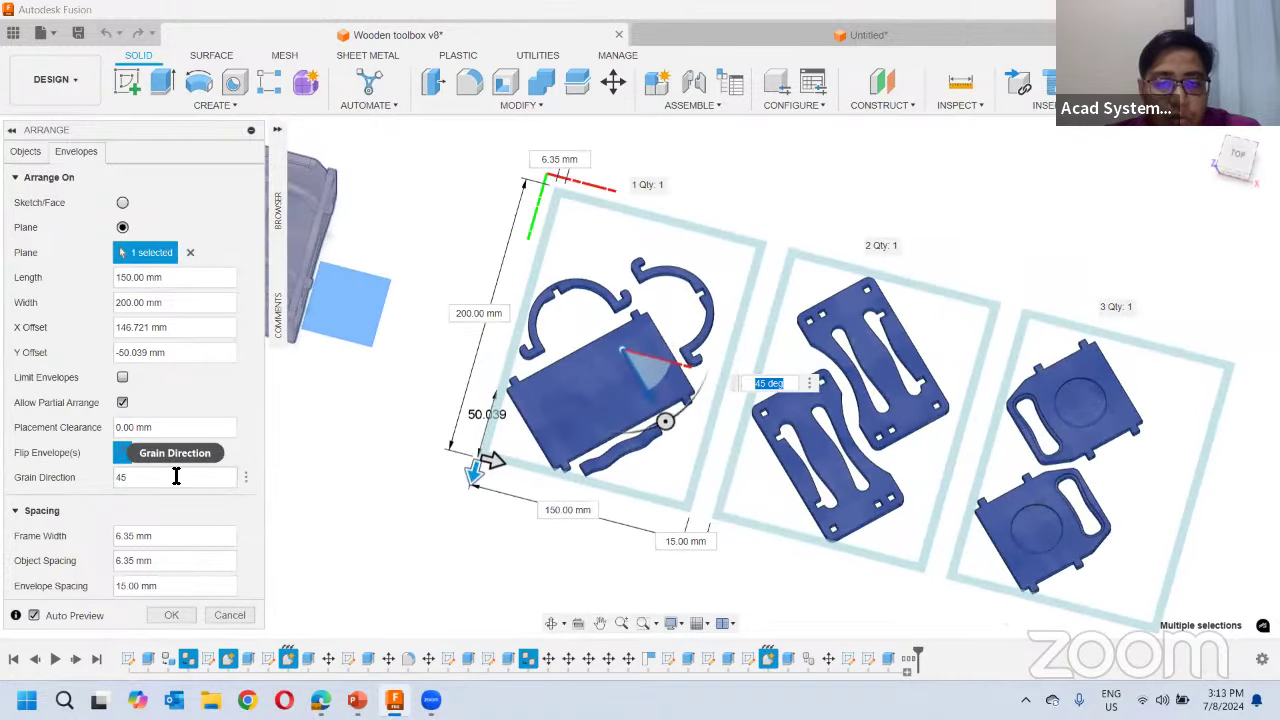
left_click(126, 485)
type("0")
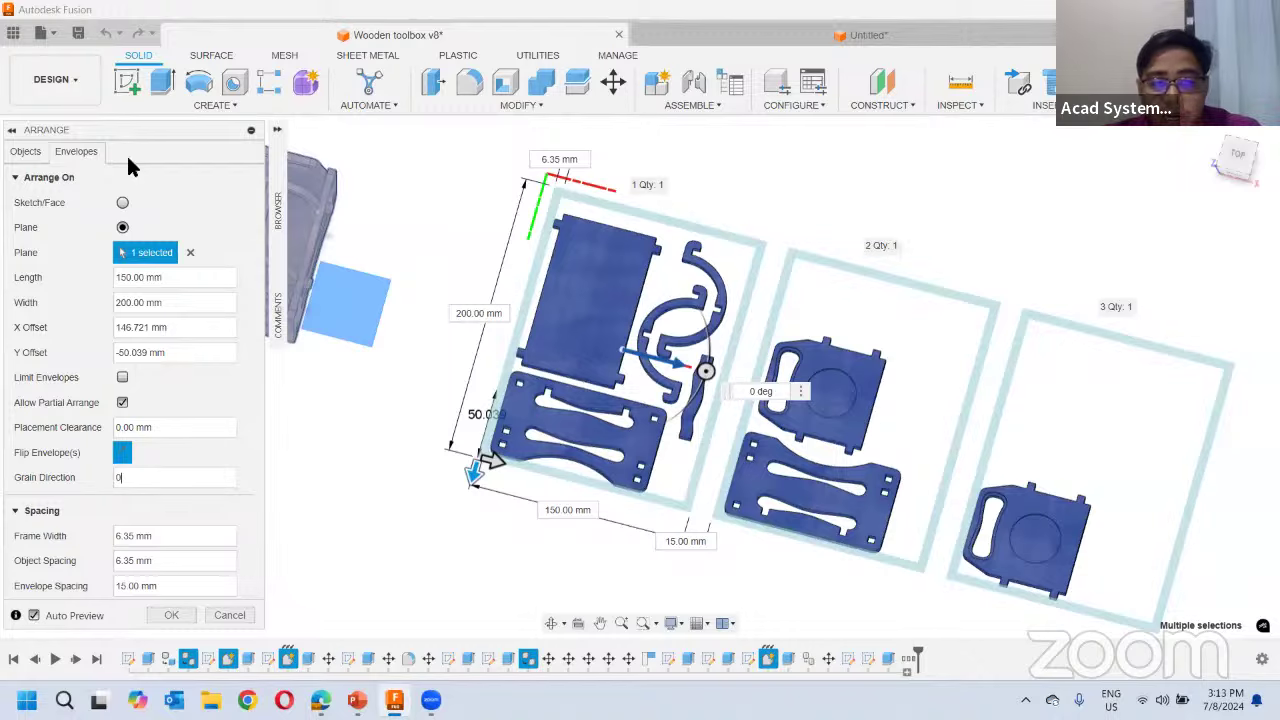
Review the component and envelope settings, and examine the frame border around the first envelope from the top
left_click(26, 155)
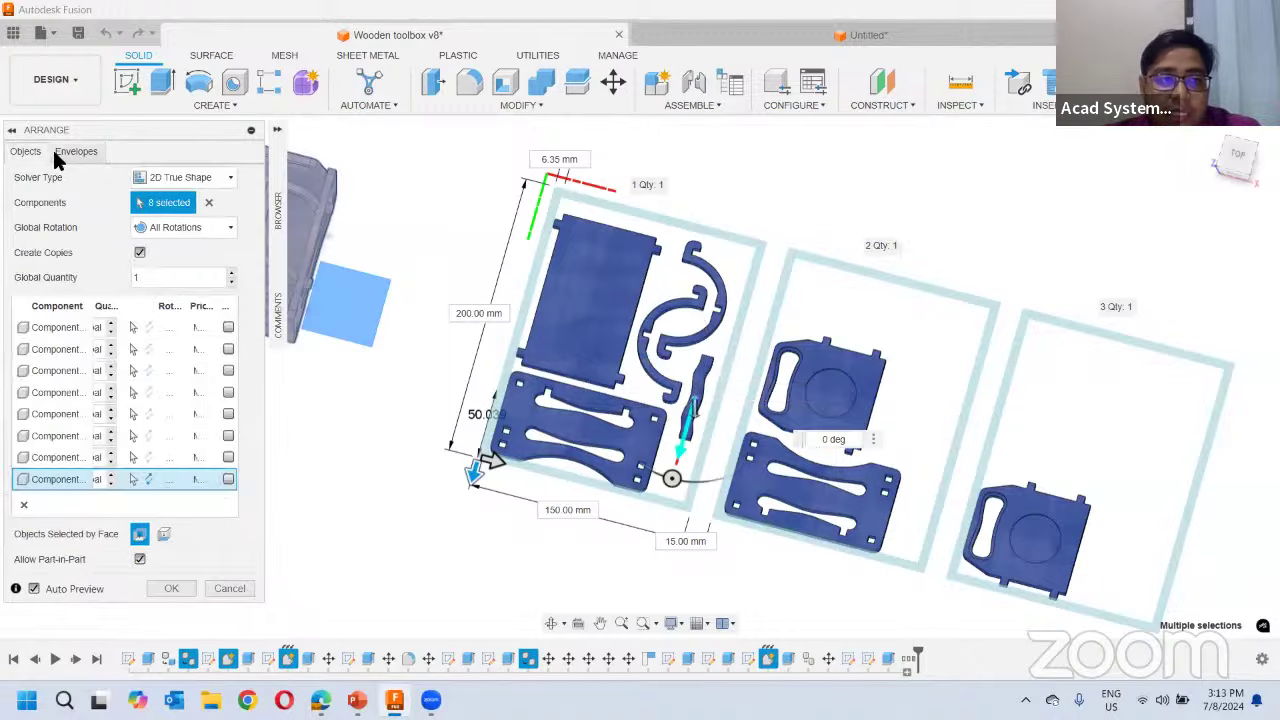
left_click(76, 151)
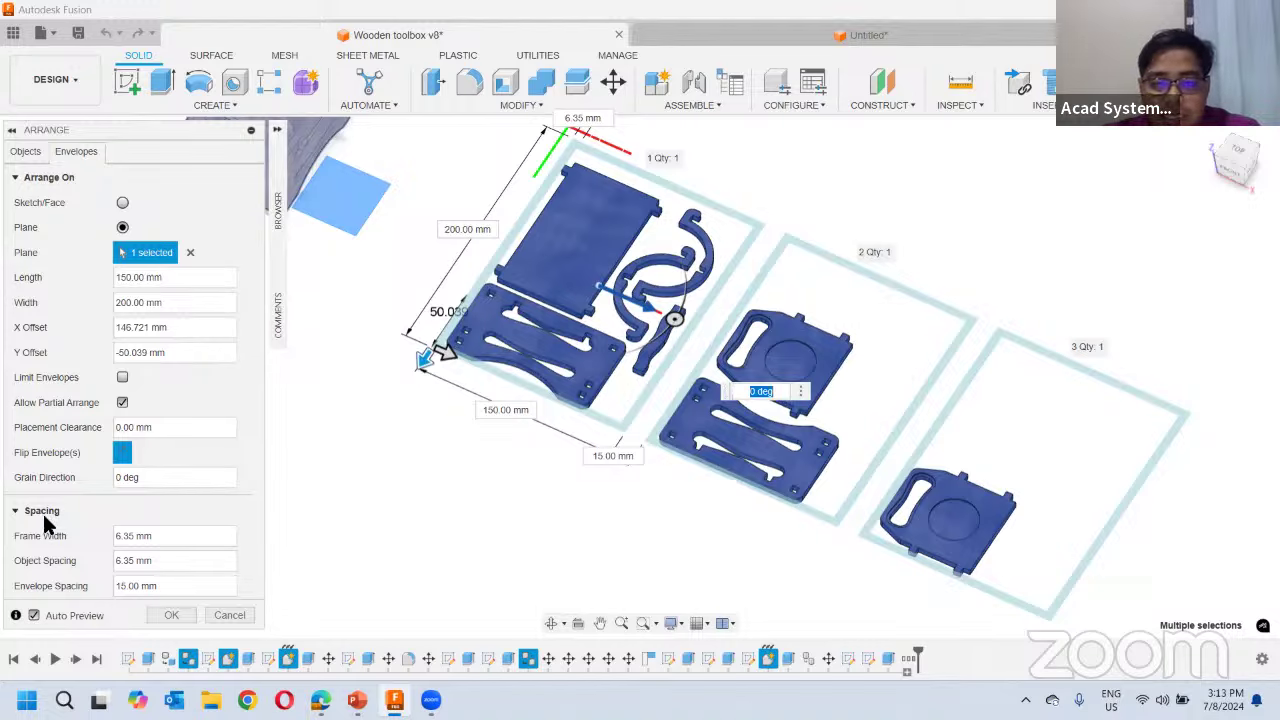
left_click(1243, 154)
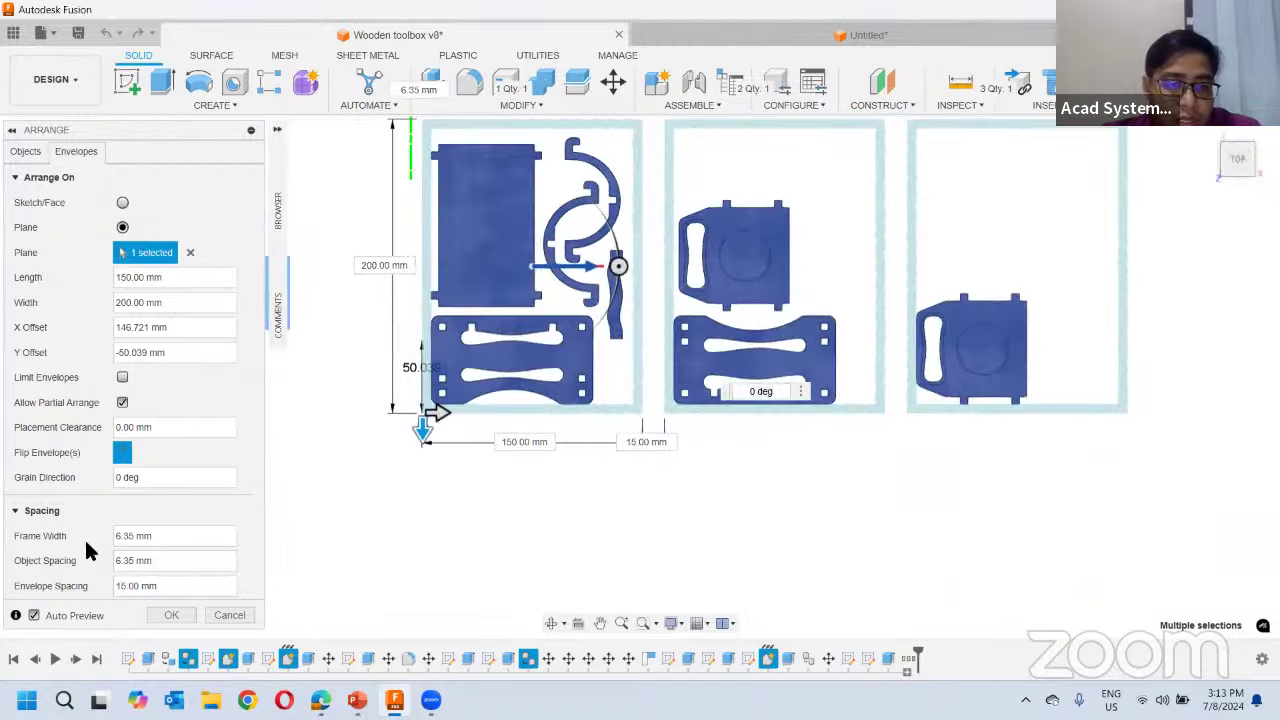
scroll(391, 354, "up", 3)
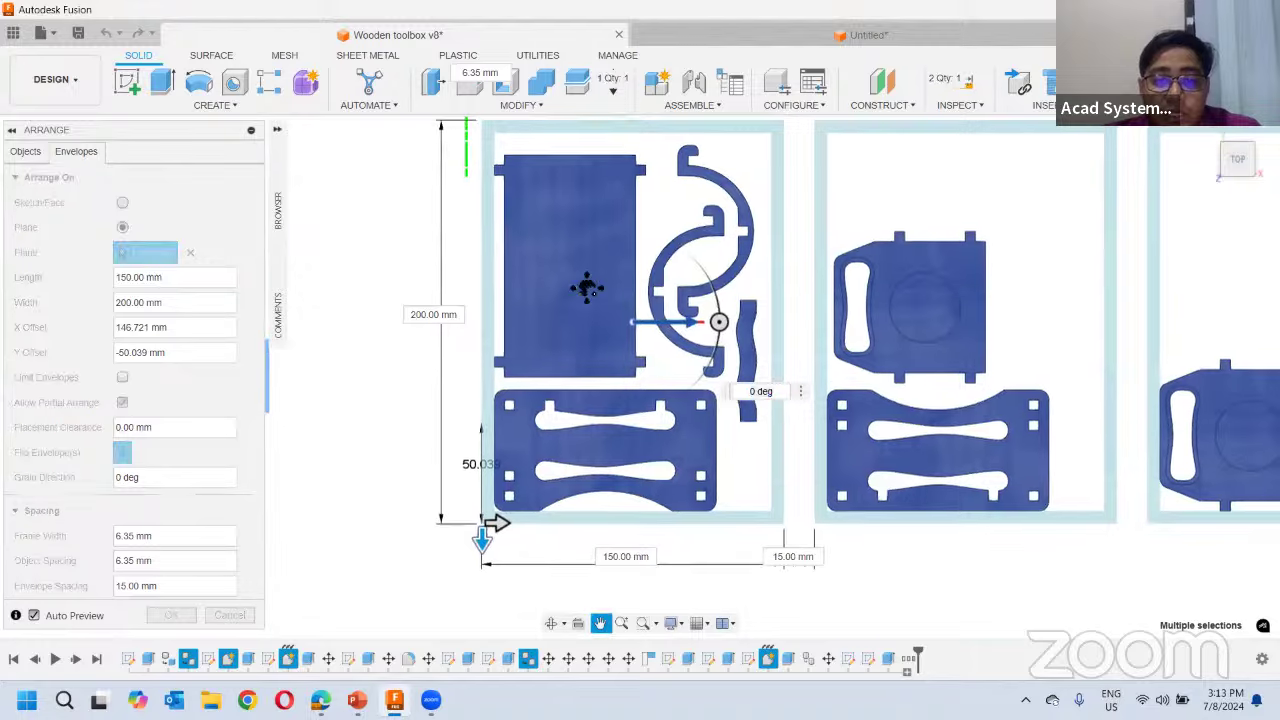
middle_click_drag(586, 286, 585, 417)
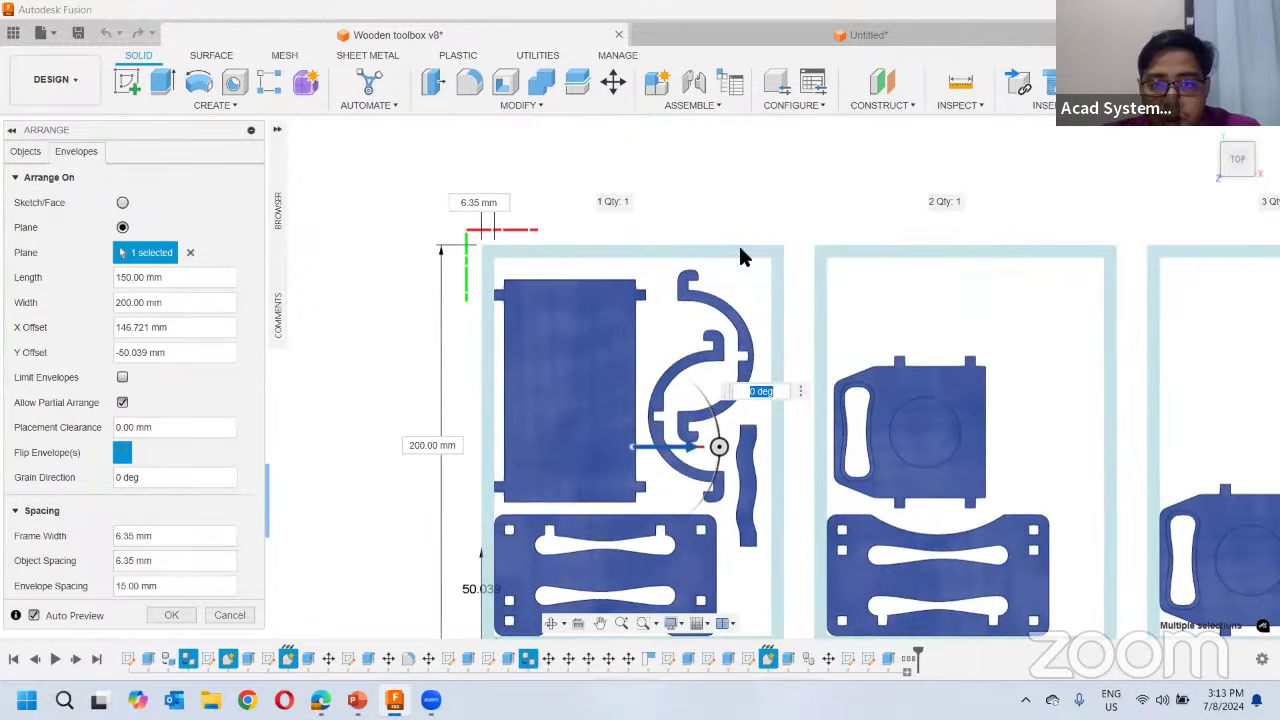
middle_click_drag(741, 500, 737, 265)
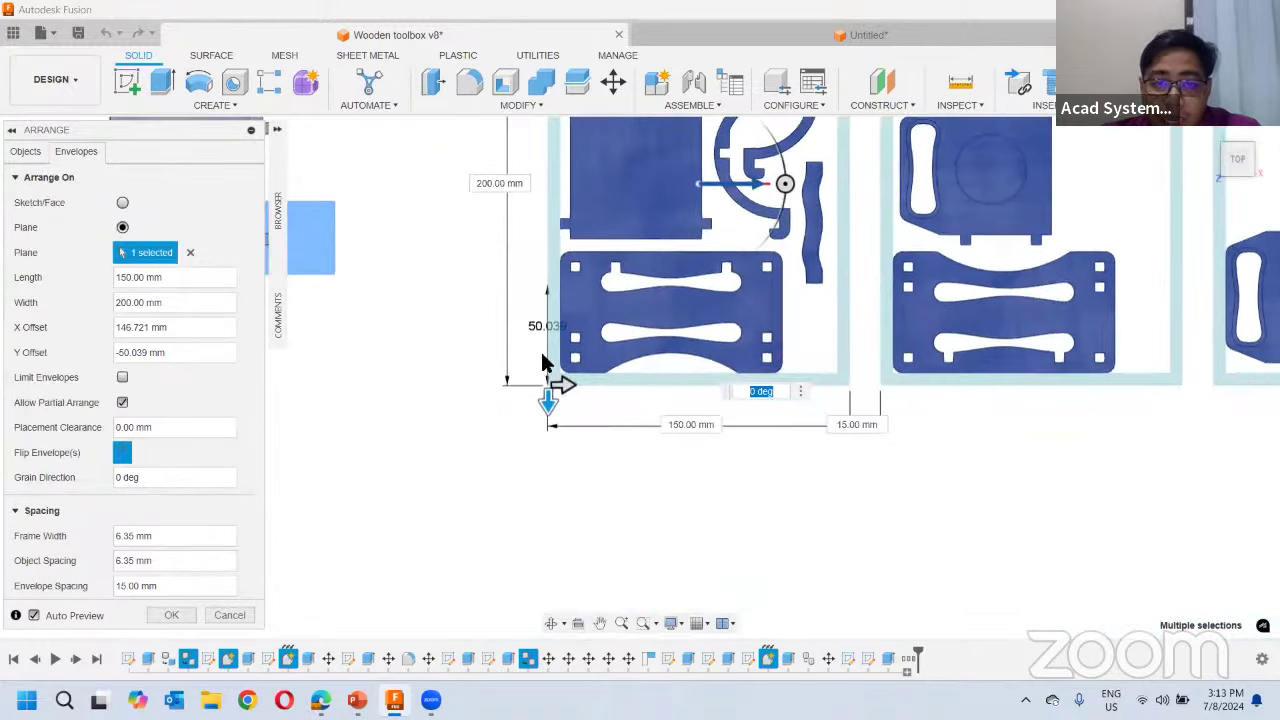
scroll(545, 360, "up", 5)
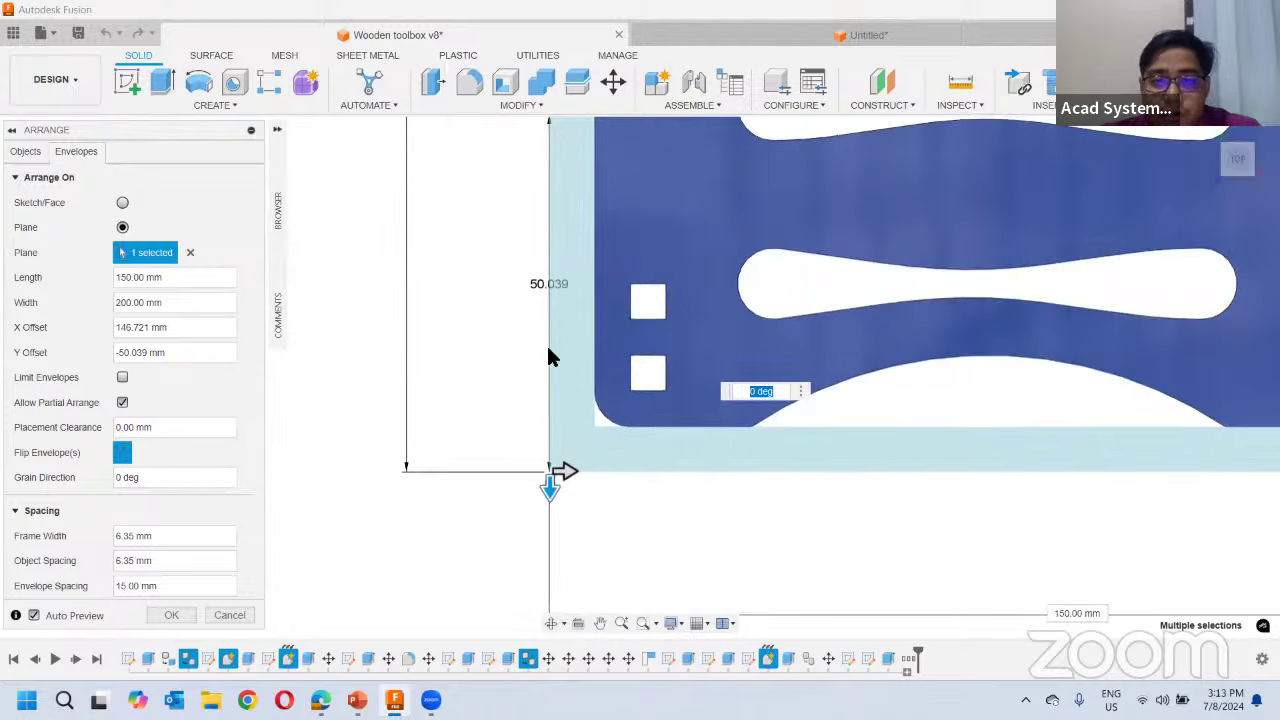
scroll(632, 365, "down", 5)
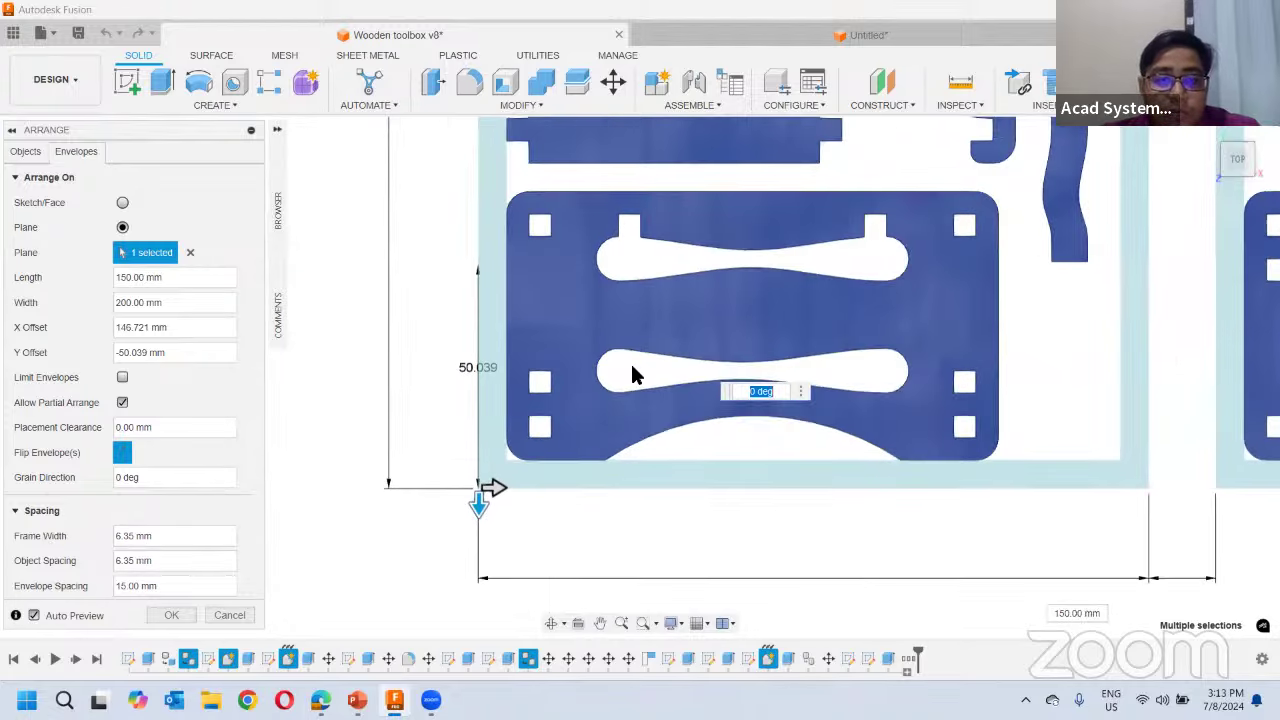
scroll(643, 335, "down", 2)
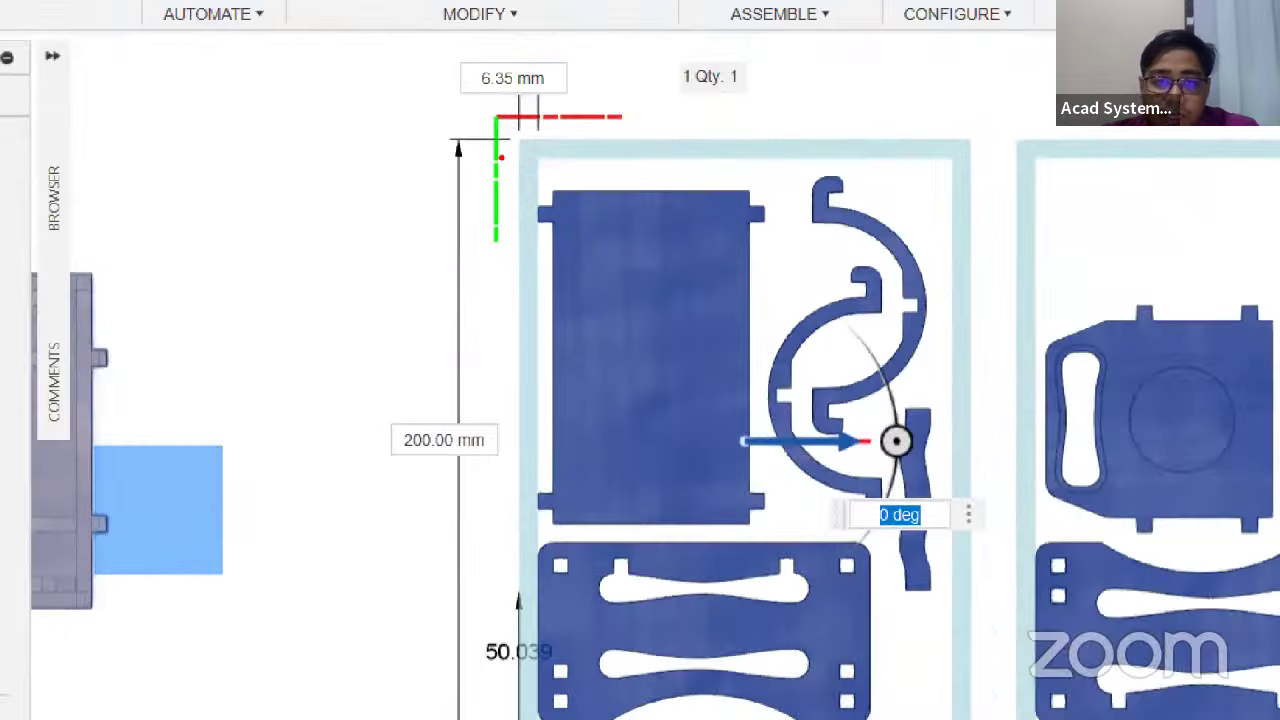
left_click_drag(527, 147, 528, 612)
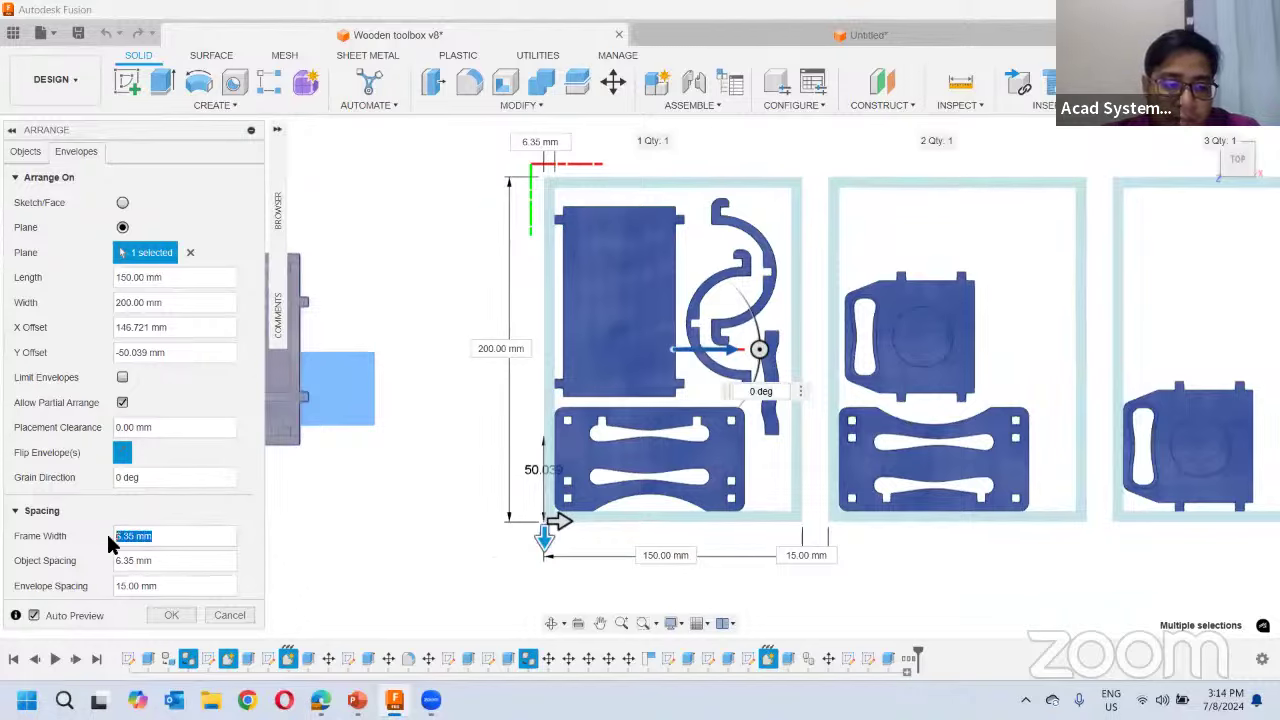
Try a Frame Width of 20 mm around the envelopes, and reduce it to 2 mm
type("20")
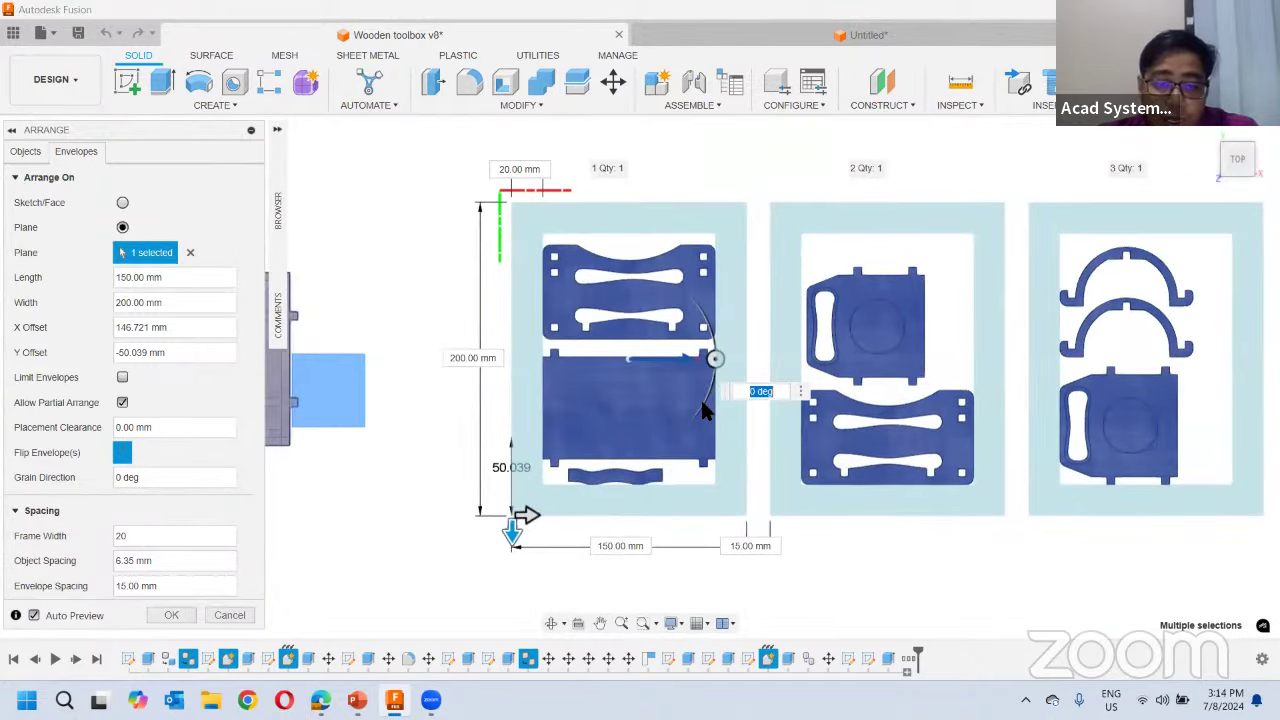
double_click(143, 537)
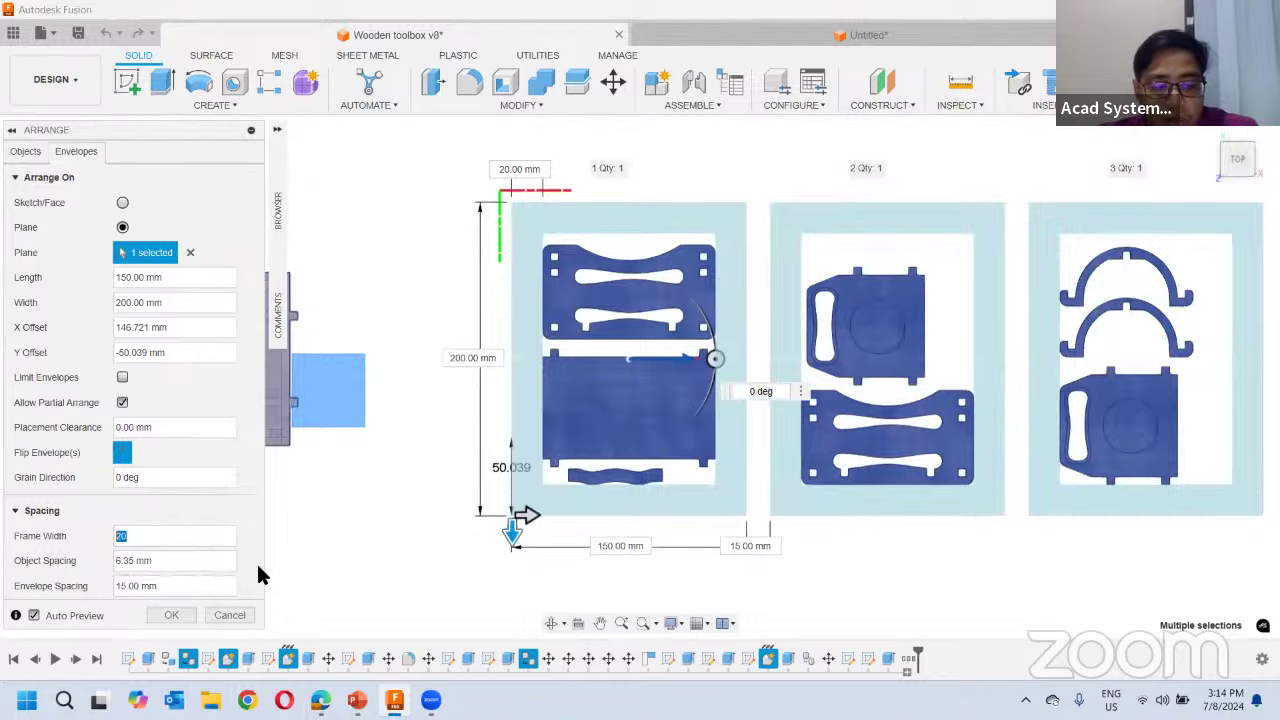
type("2")
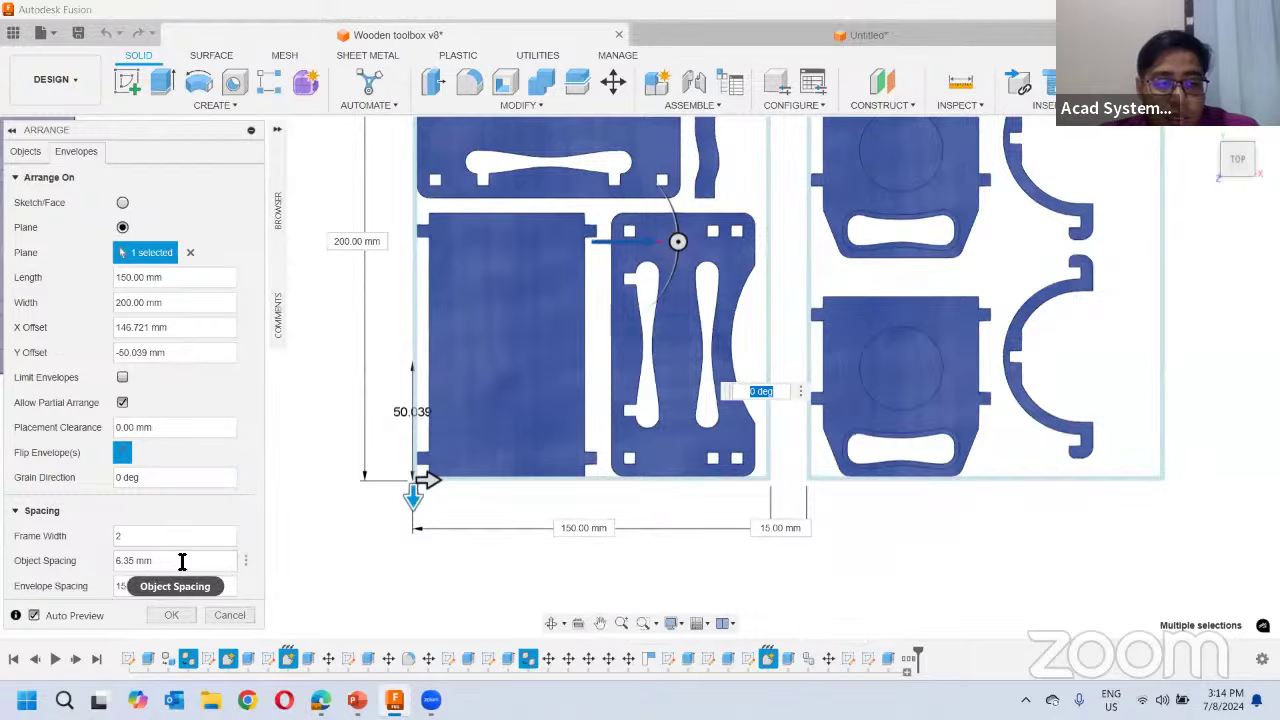
Examine the gaps between the arranged parts and set the Object Spacing to 10 mm
double_click(165, 561)
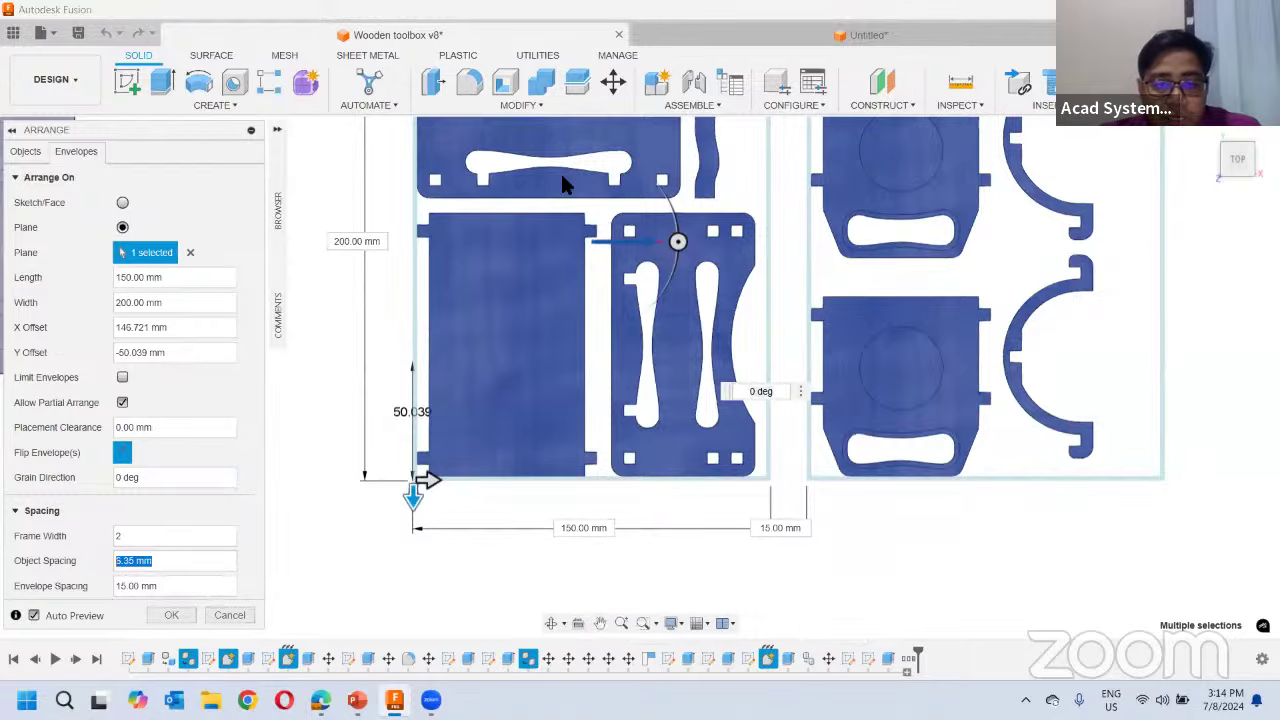
scroll(502, 198, "up", 2)
scroll(490, 196, "up", 2)
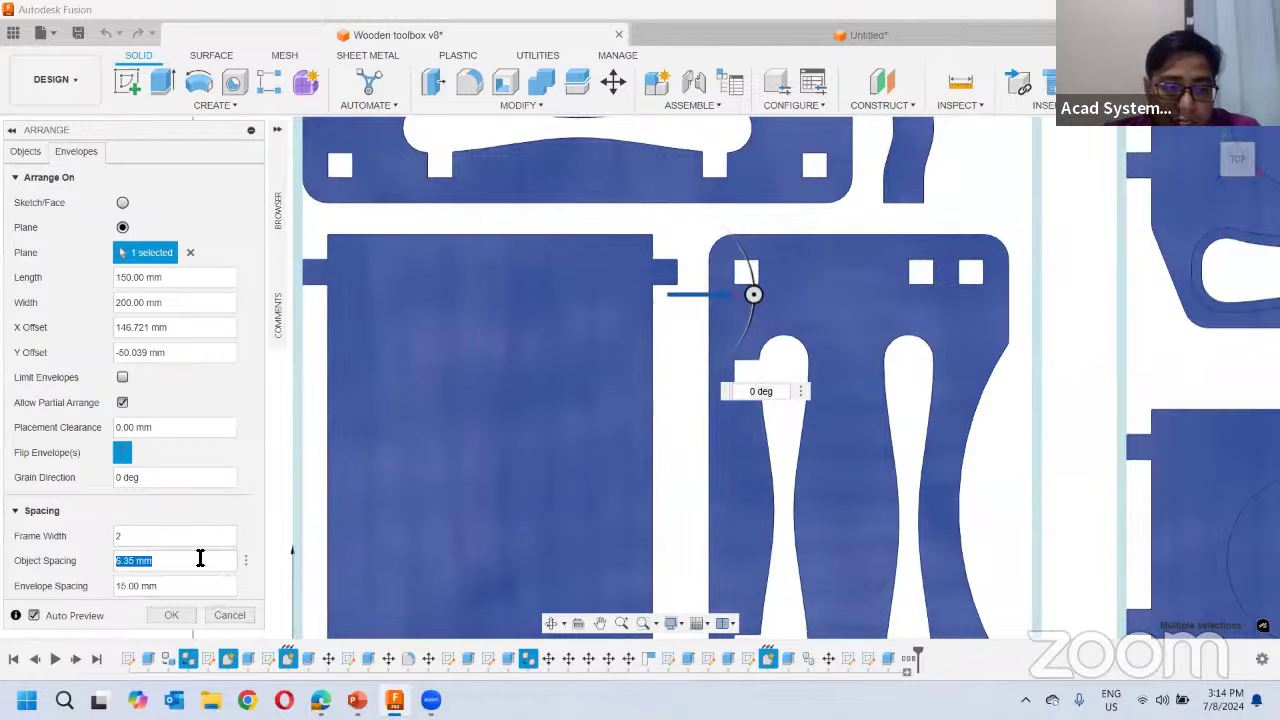
left_click_drag(200, 560, 88, 560)
scroll(612, 460, "down", 5)
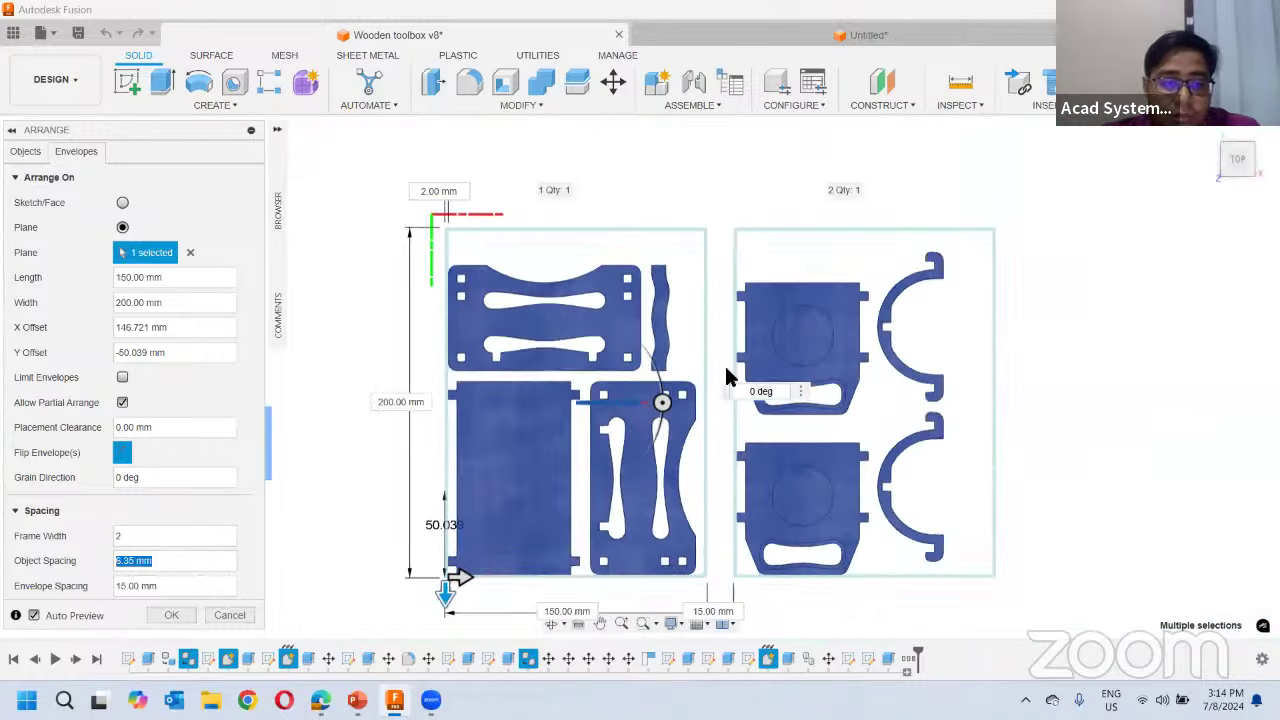
scroll(540, 395, "up", 2)
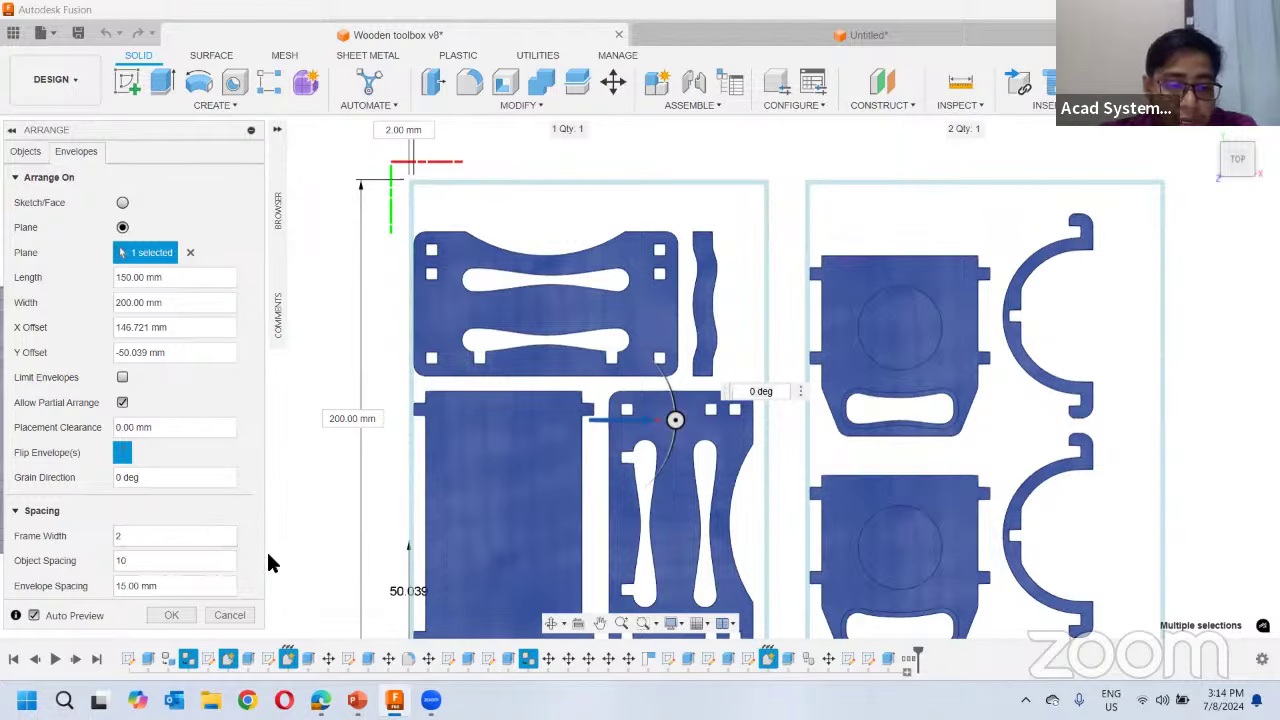
left_click(180, 536)
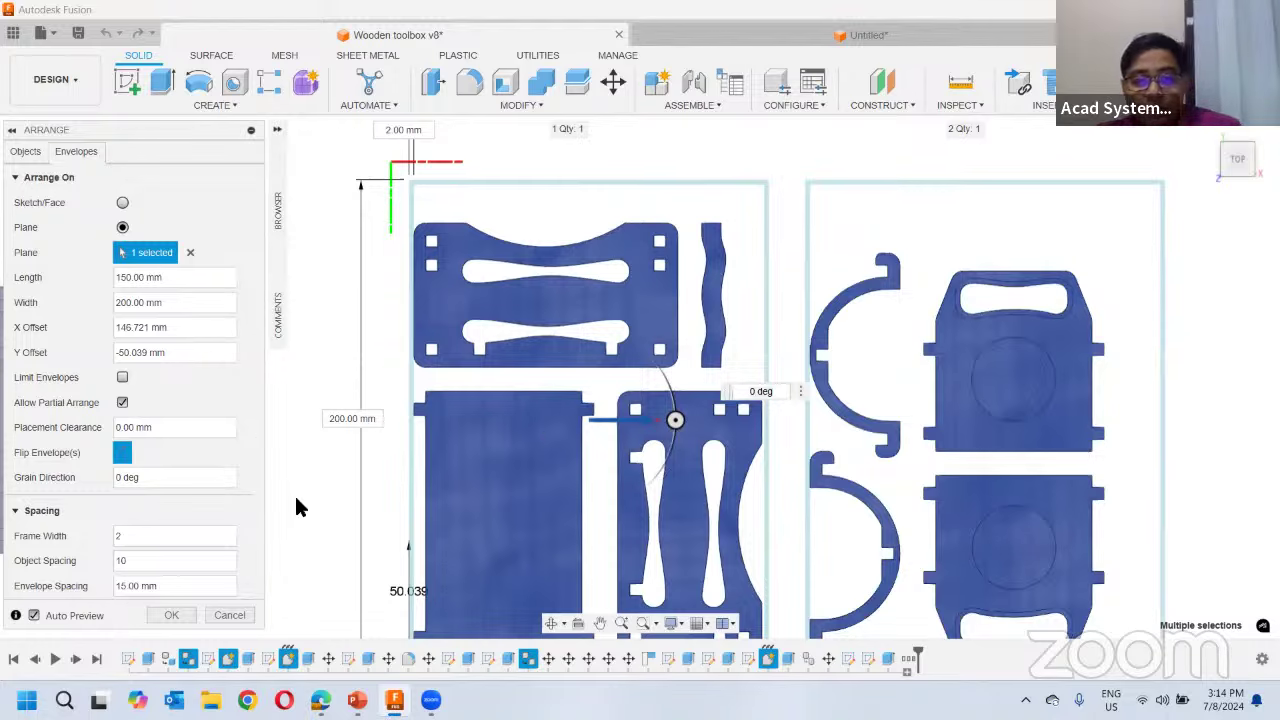
Try an Object Spacing of 2 mm and inspect the gaps between the nested parts in the first envelope
left_click(150, 561)
type("1")
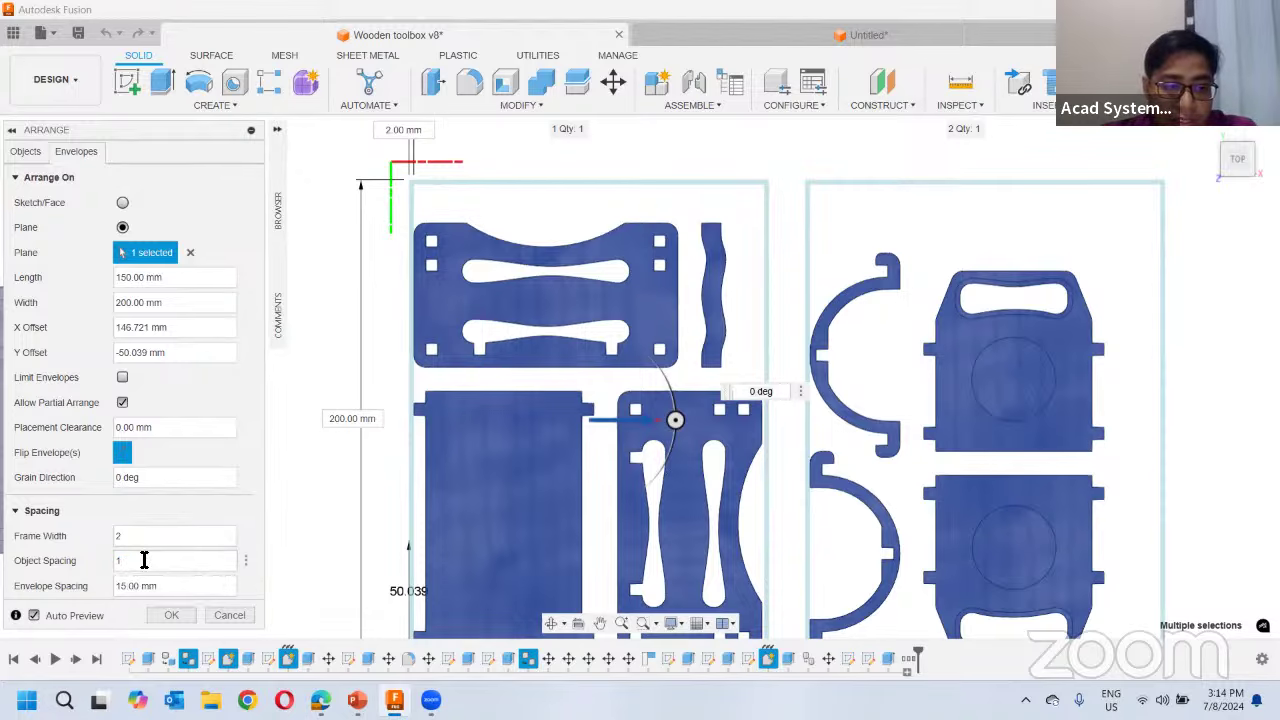
key("BackSpace")
type("2")
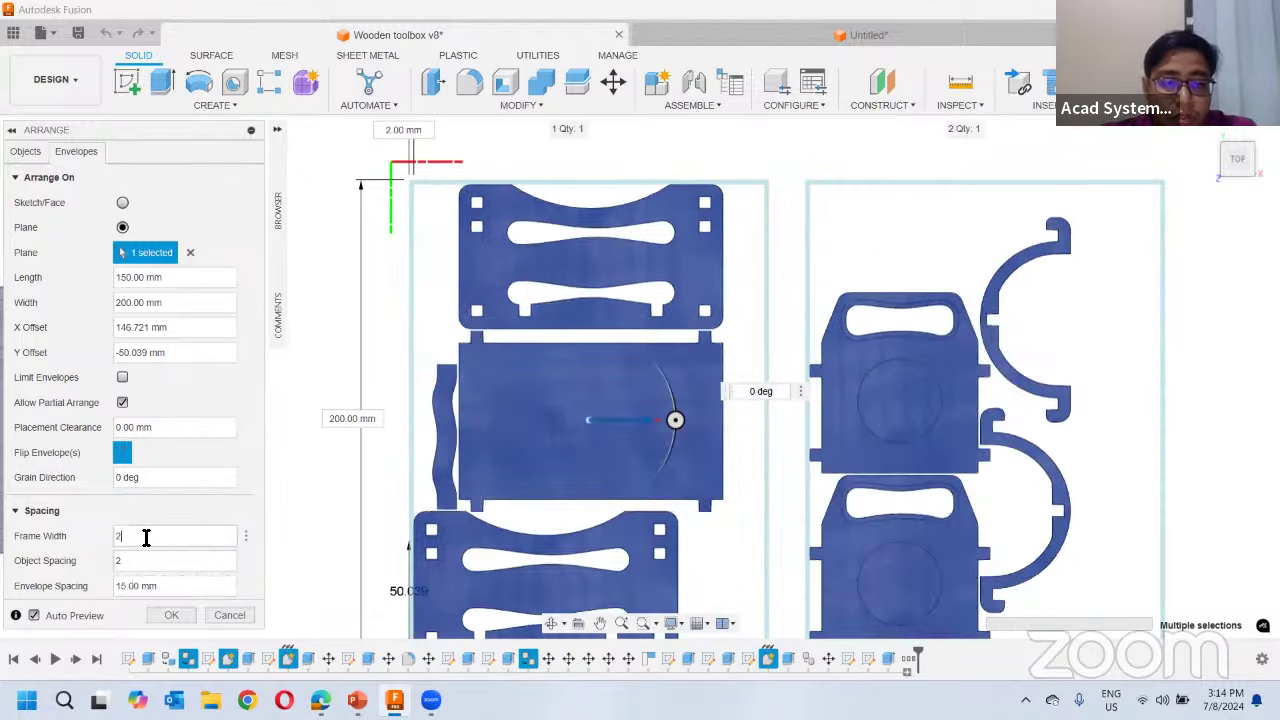
scroll(482, 339, "up", 3)
middle_click_drag(493, 572, 574, 303)
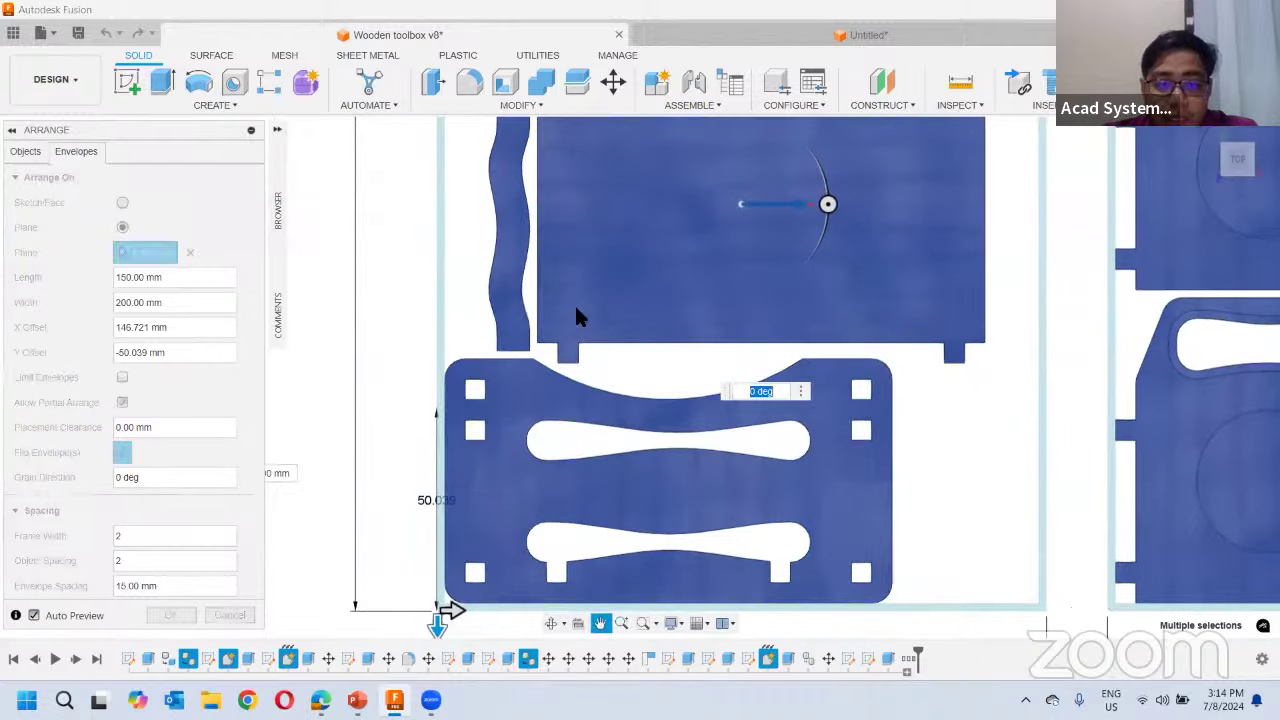
middle_click_drag(629, 400, 591, 329)
scroll(434, 290, "down", 2)
scroll(466, 303, "up", 3)
scroll(467, 285, "up", 2)
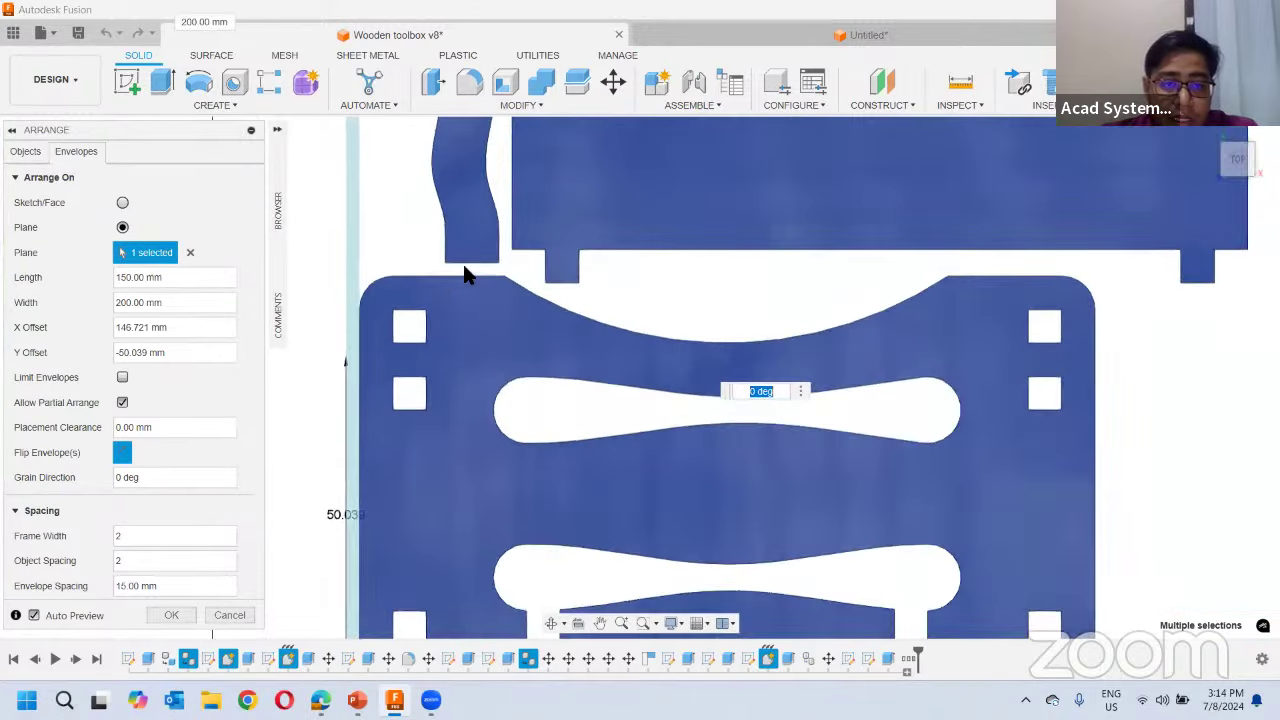
Set the Object Spacing between the nested parts to 1 mm
left_click_drag(142, 563, 116, 571)
type("1")
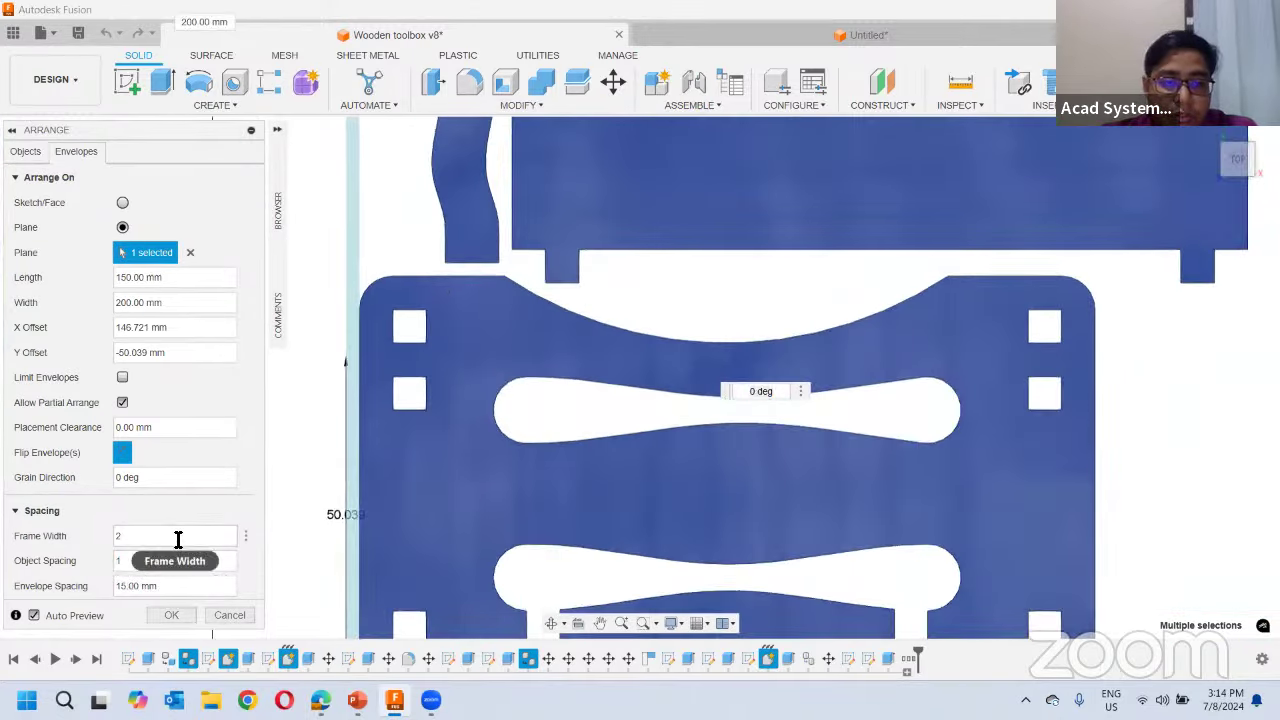
left_click(177, 537)
scroll(594, 410, "down", 3)
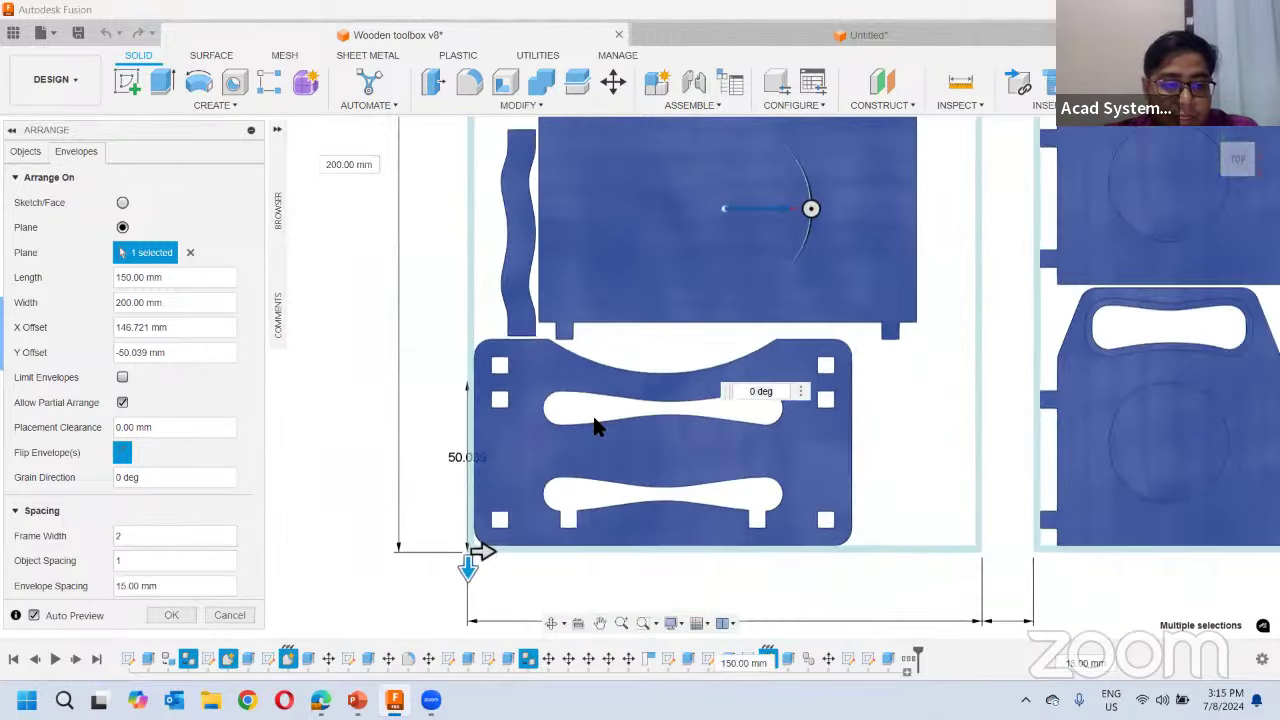
Set the Envelope Spacing to 20 mm and check the gap between the two envelopes from an angled view
middle_click_drag(730, 440, 480, 424, "shift")
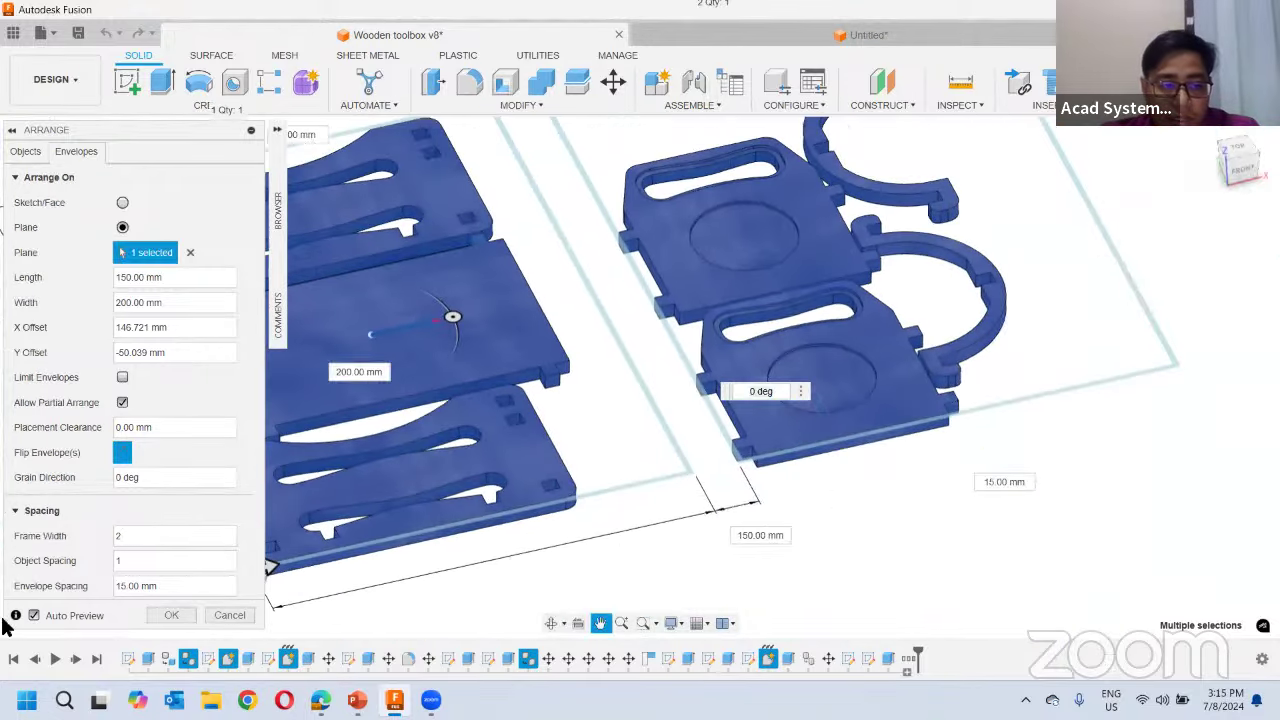
left_click(200, 594)
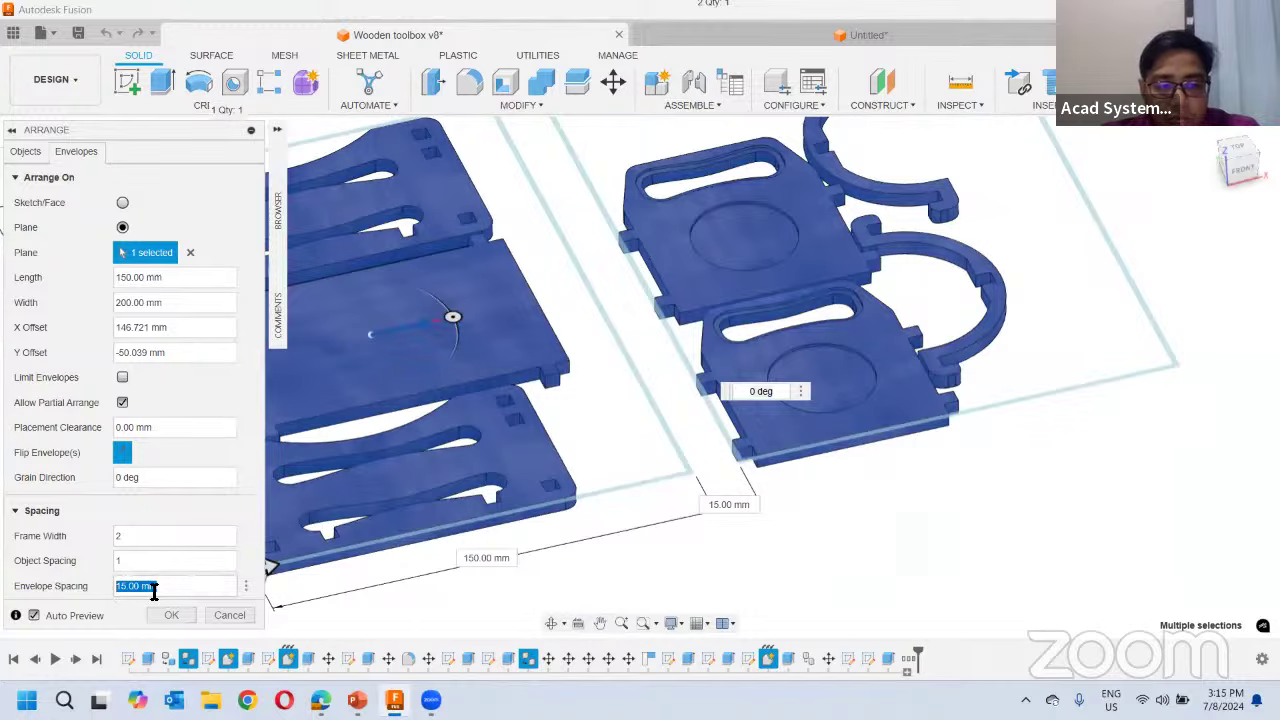
scroll(699, 454, "down", 3)
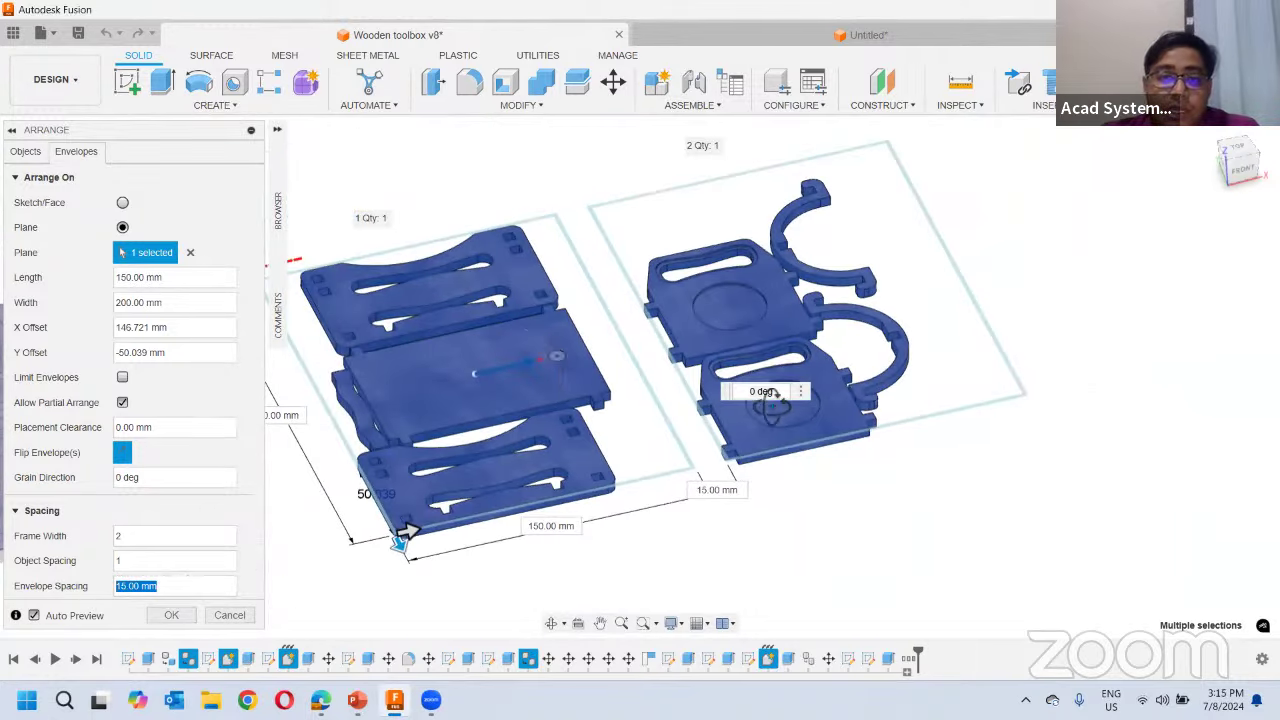
left_click(200, 589)
type("20")
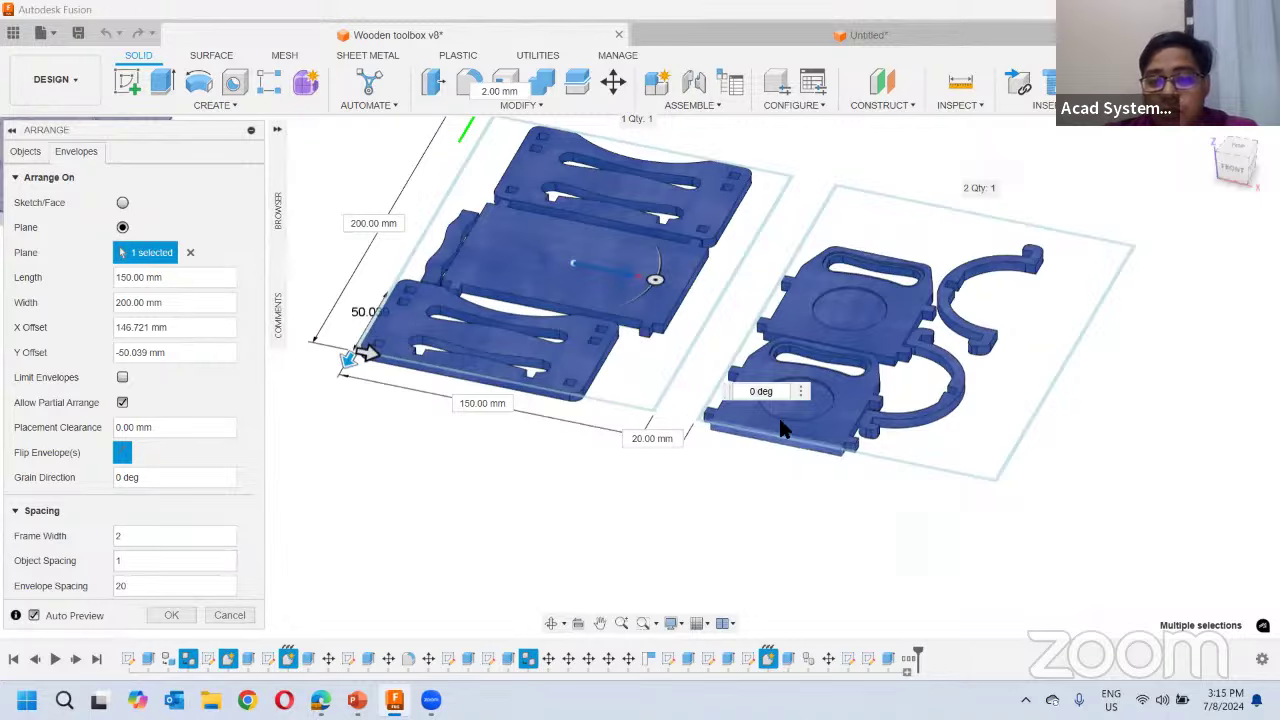
left_click(124, 587)
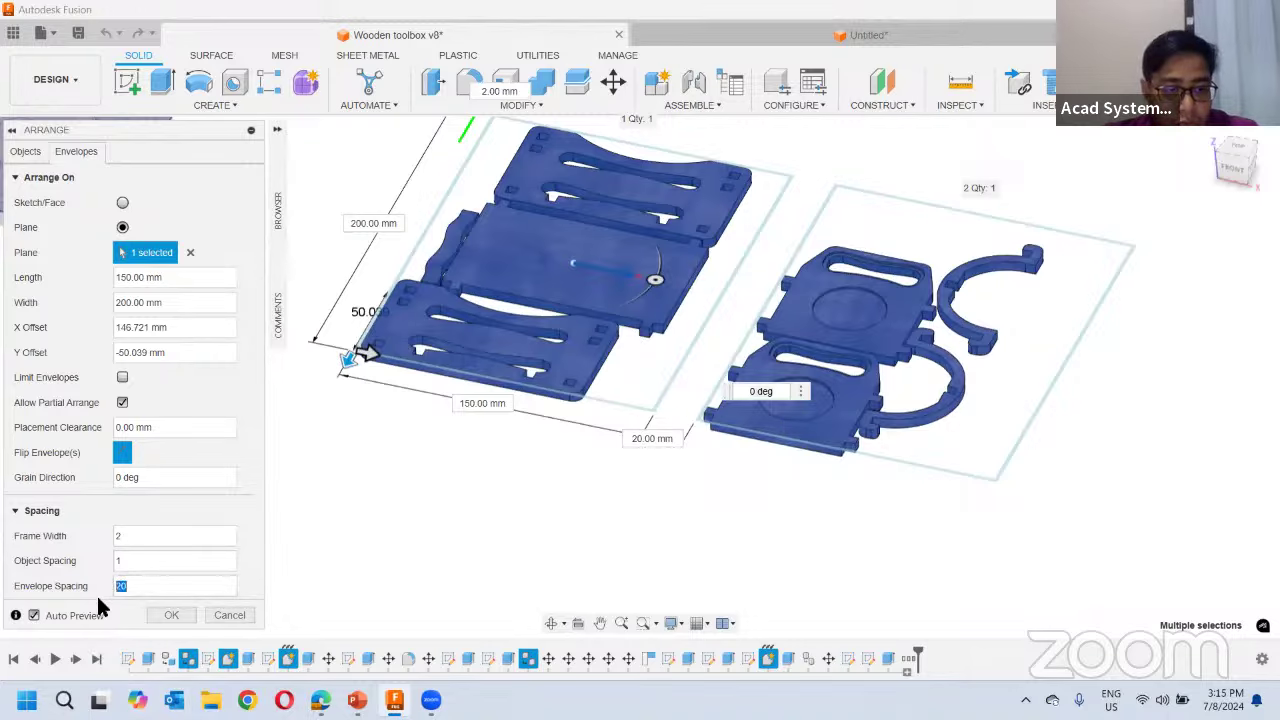
middle_click_drag(580, 551, 808, 491, "shift")
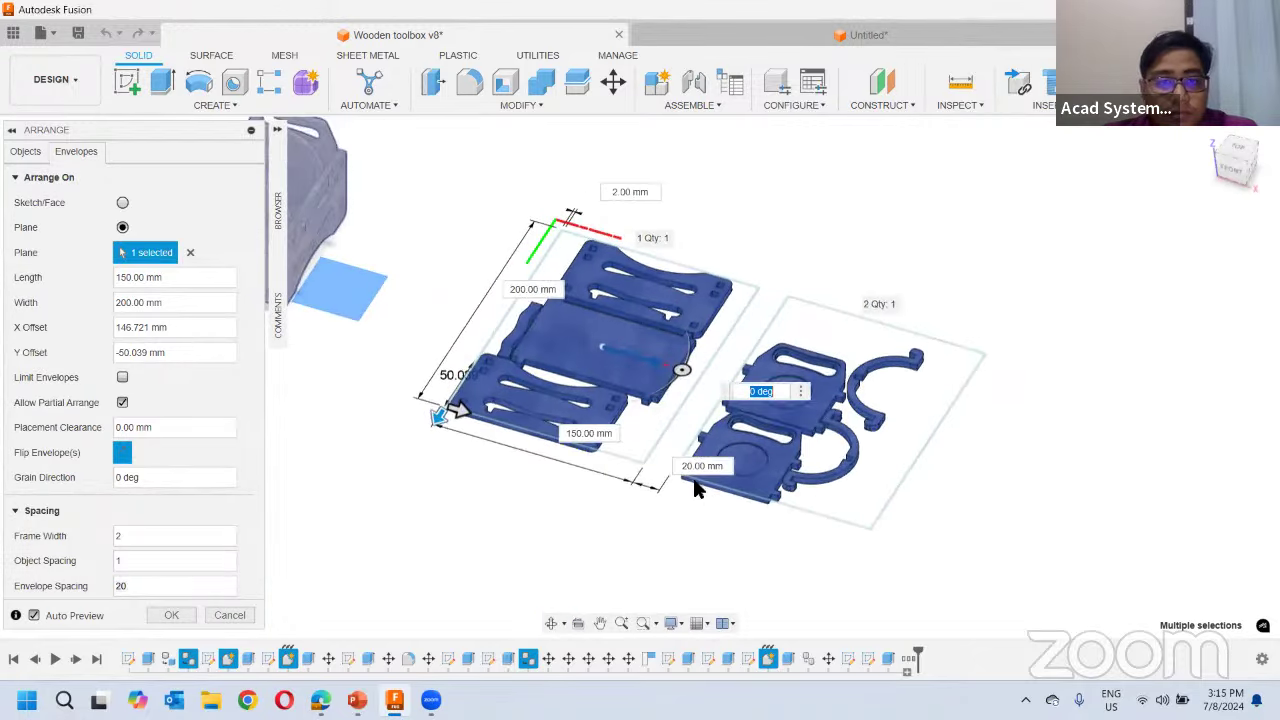
Try Global Rotation set to None and 180 Only for the components, and restore All Rotations
left_click(26, 152)
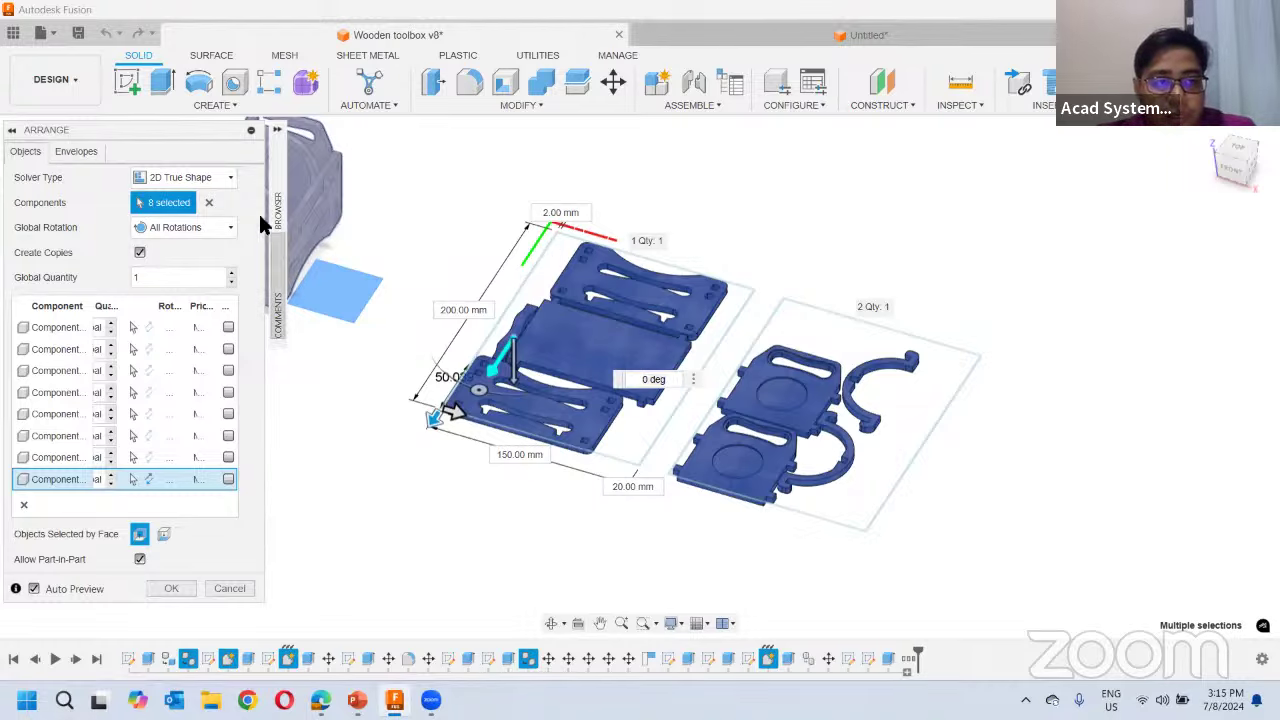
left_click(170, 180)
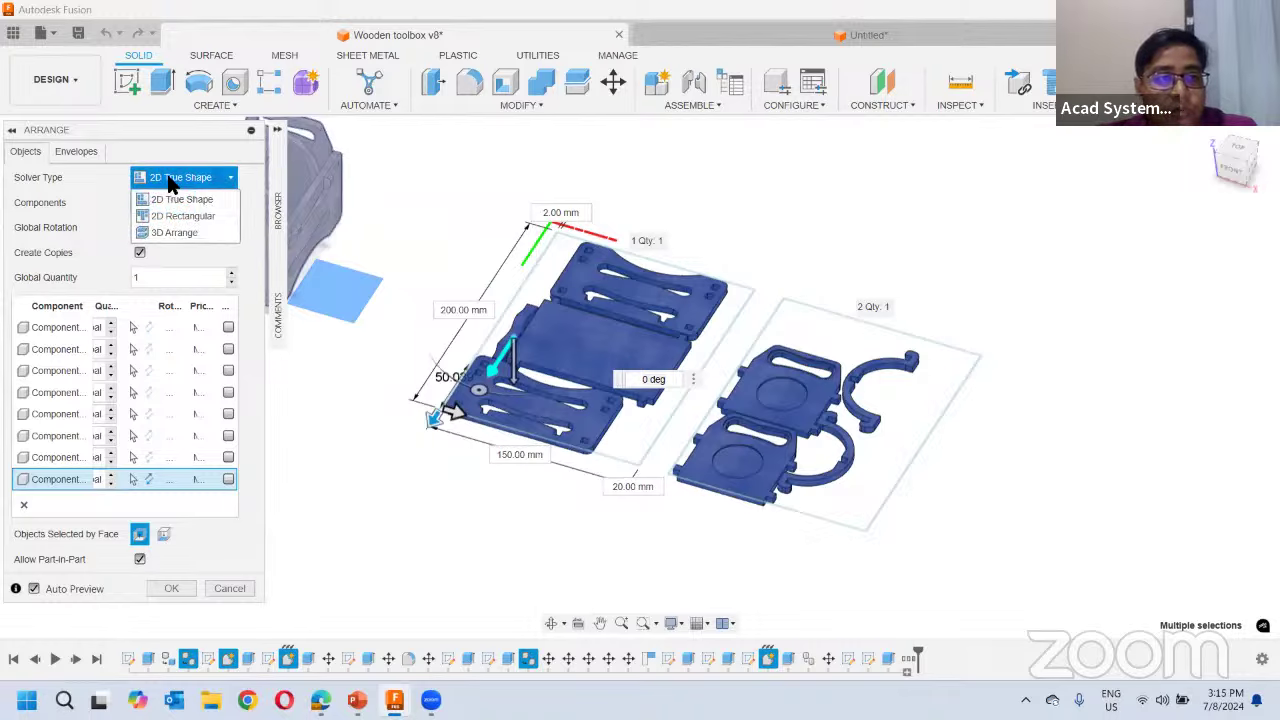
left_click(203, 180)
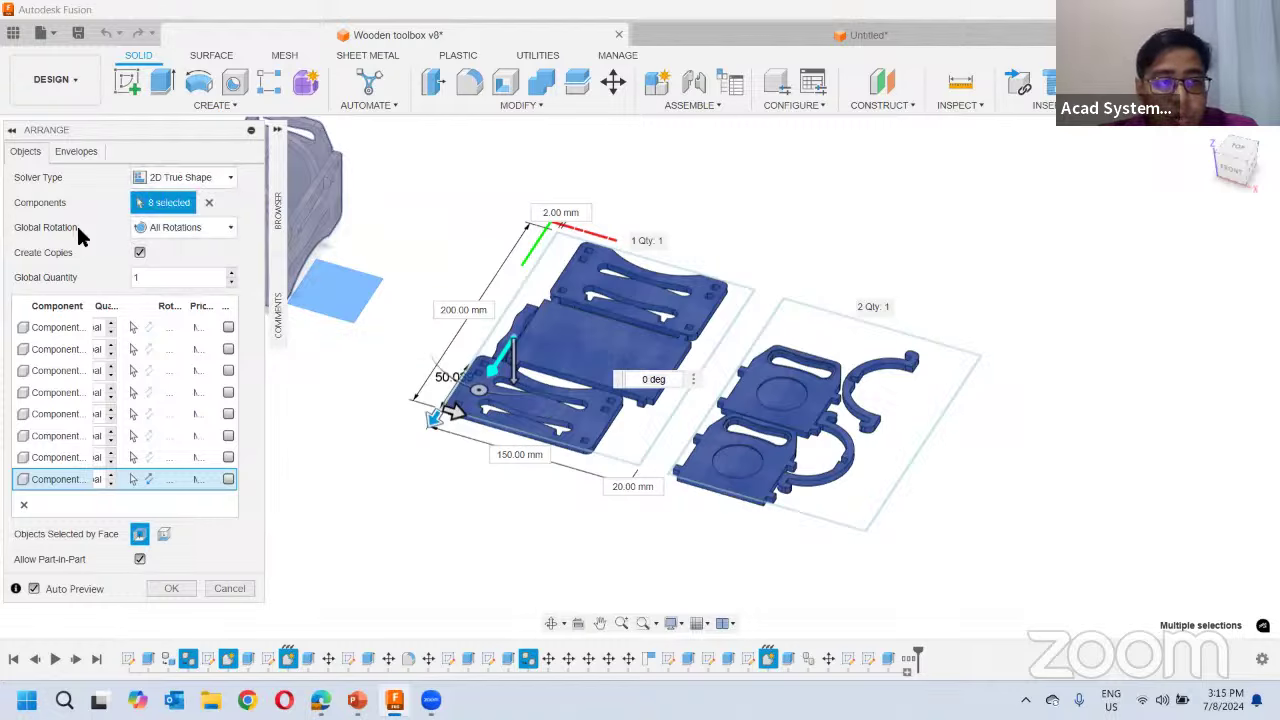
left_click(208, 227)
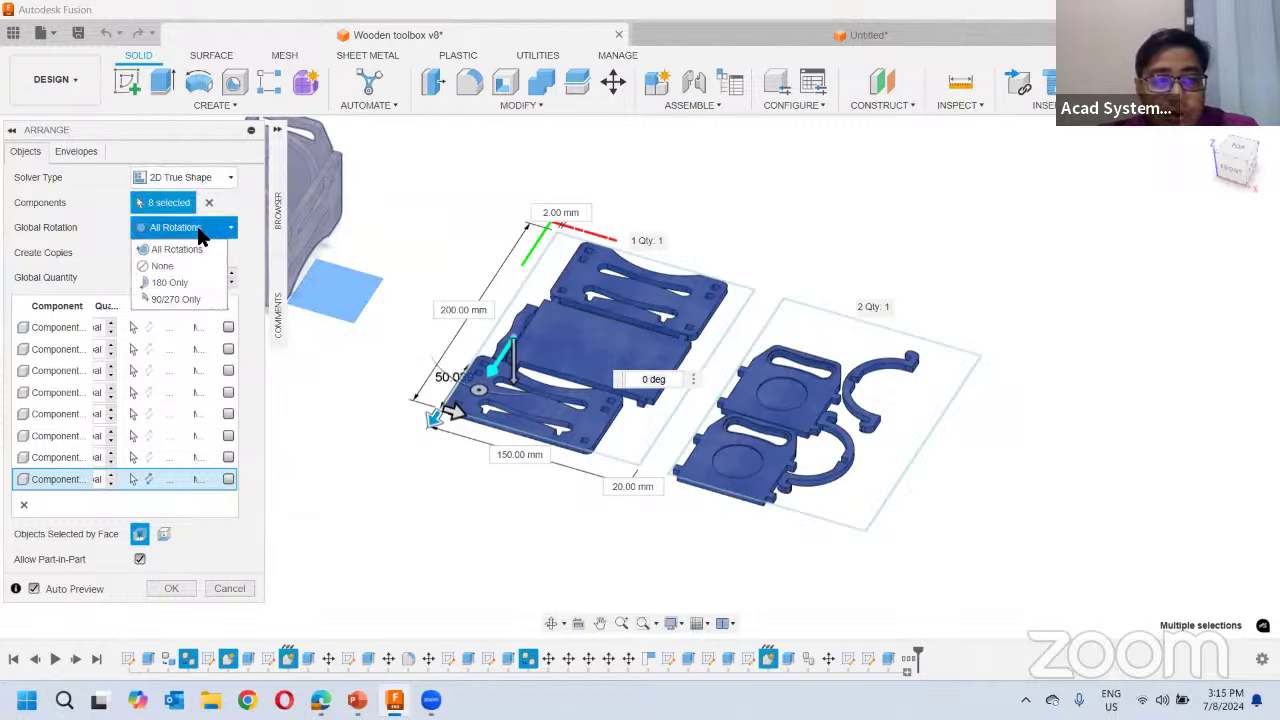
left_click(165, 265)
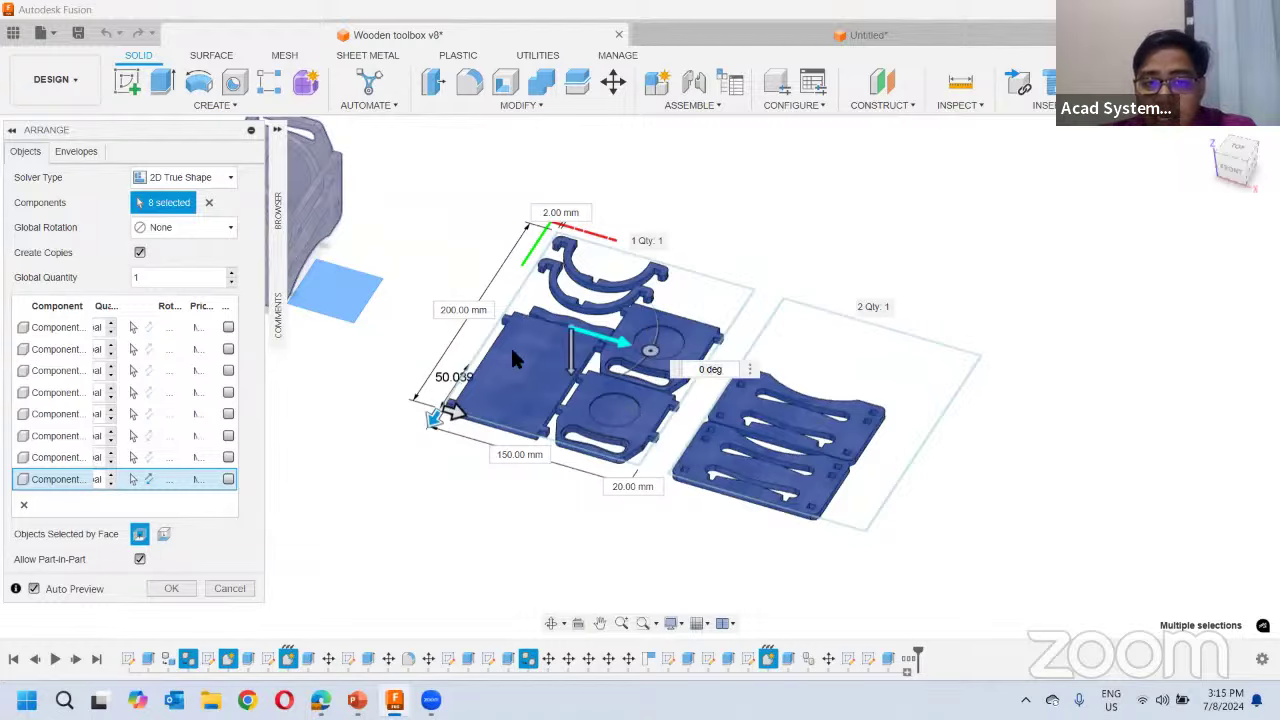
left_click(196, 234)
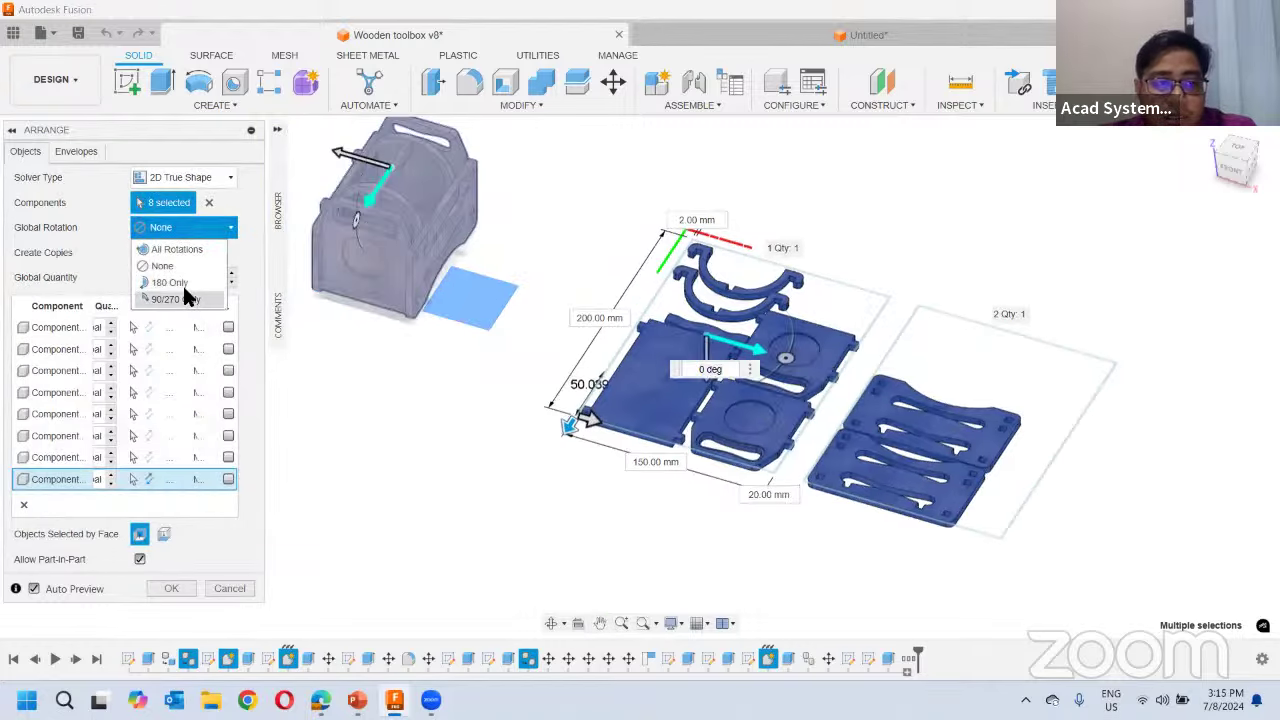
left_click(183, 286)
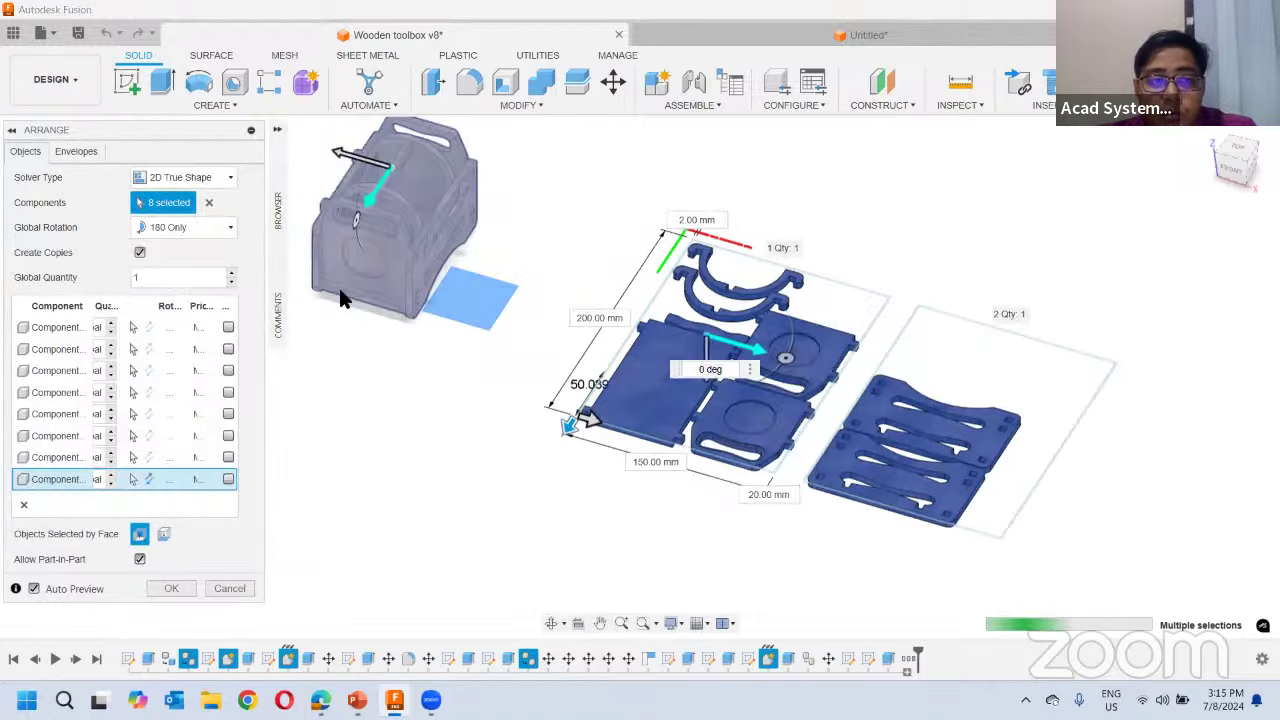
left_click(177, 228)
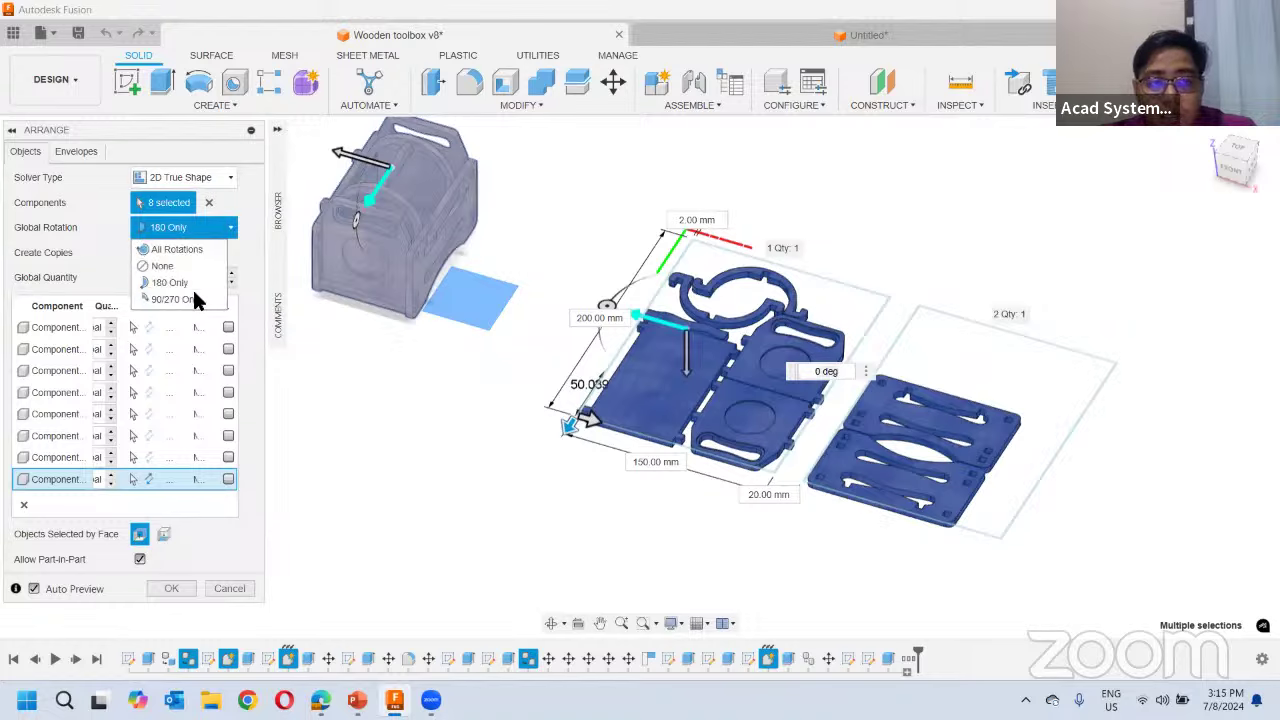
left_click(163, 250)
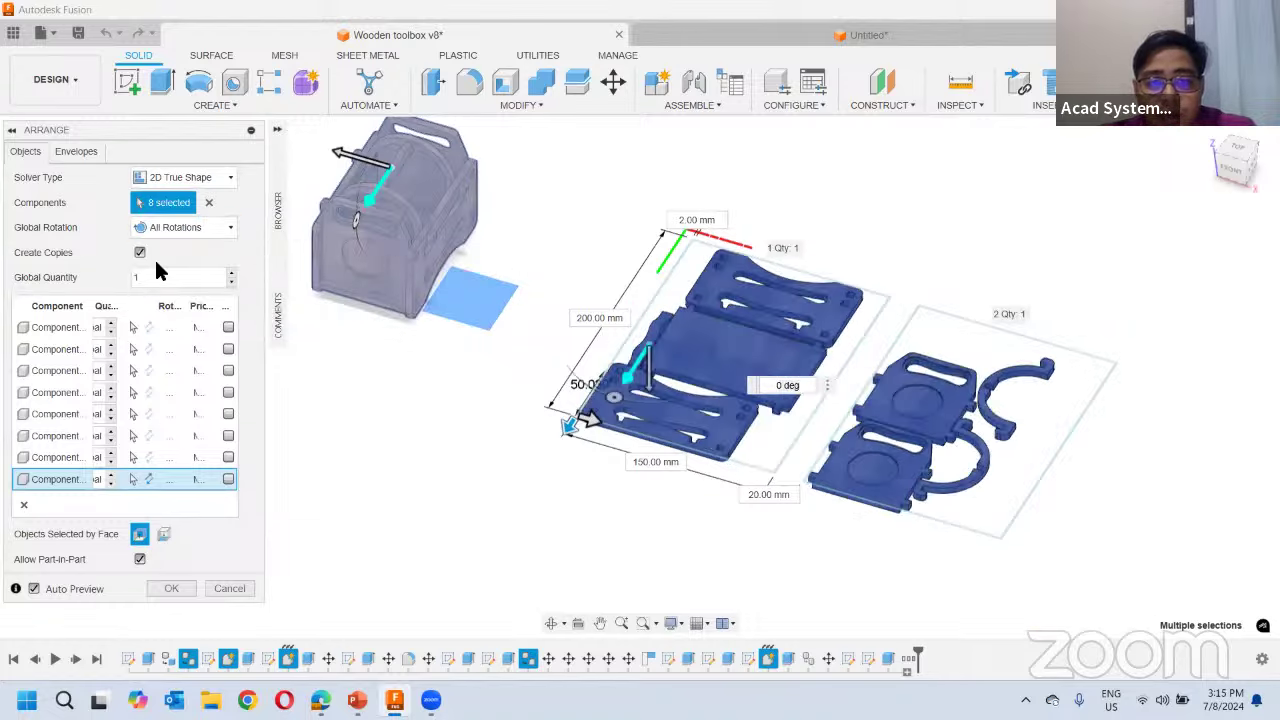
Review the envelope's Grain Direction setting and return to the component settings
left_click(76, 151)
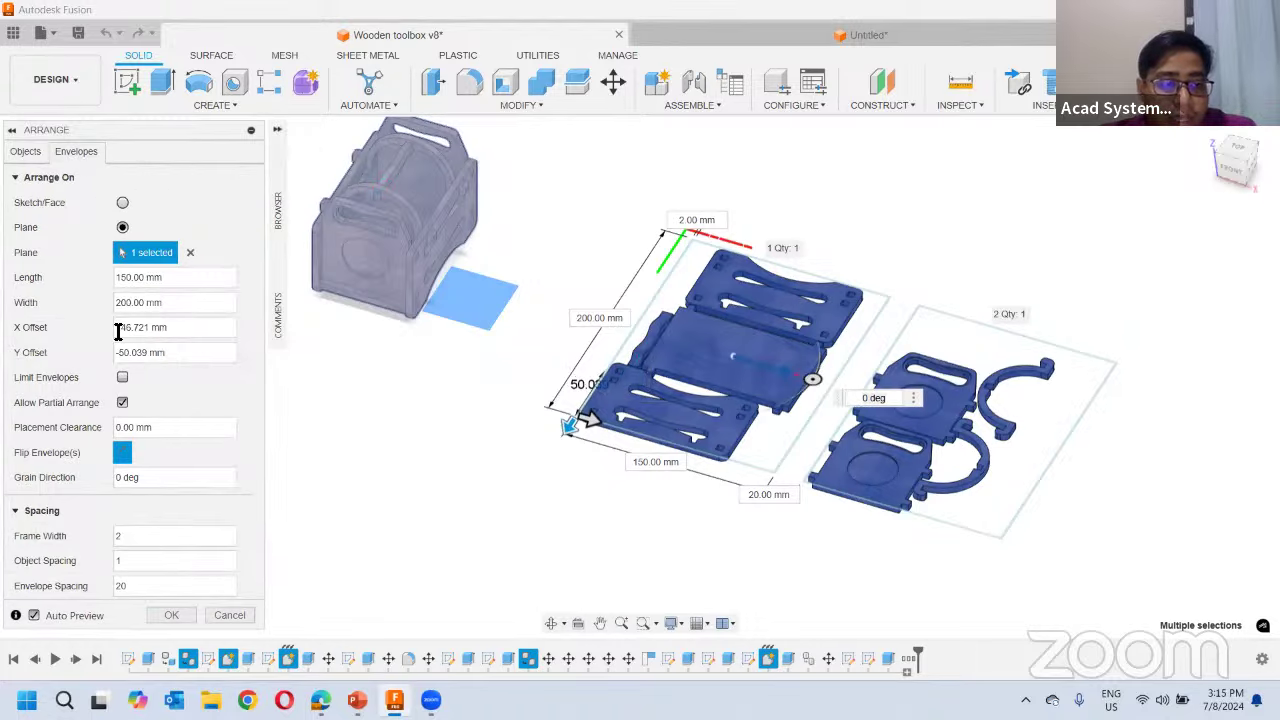
left_click(140, 477)
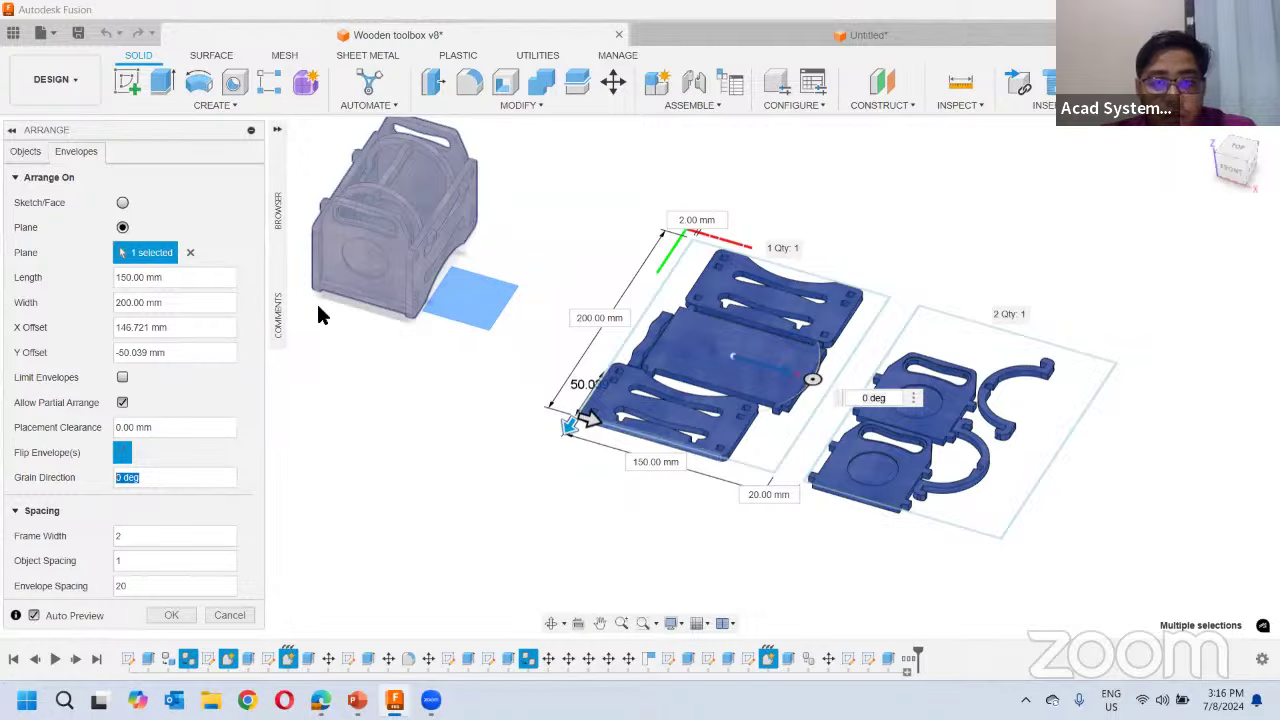
left_click(25, 151)
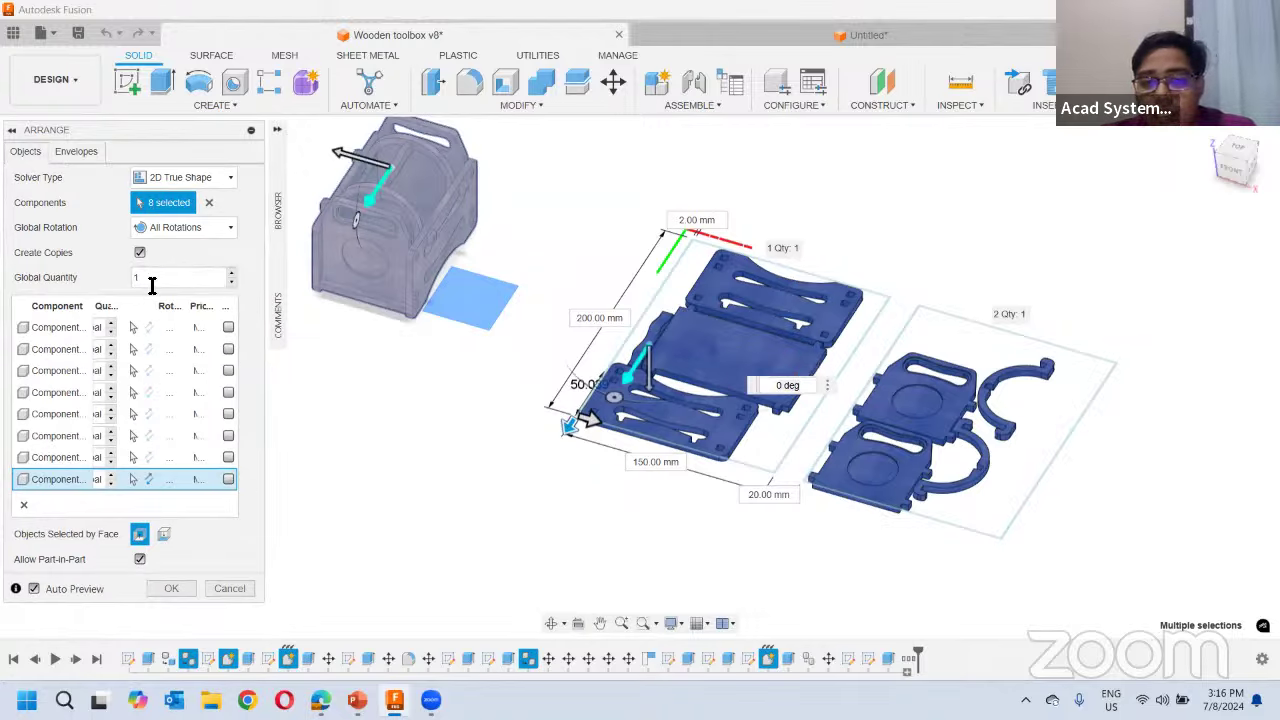
middle_click_drag(693, 381, 654, 413)
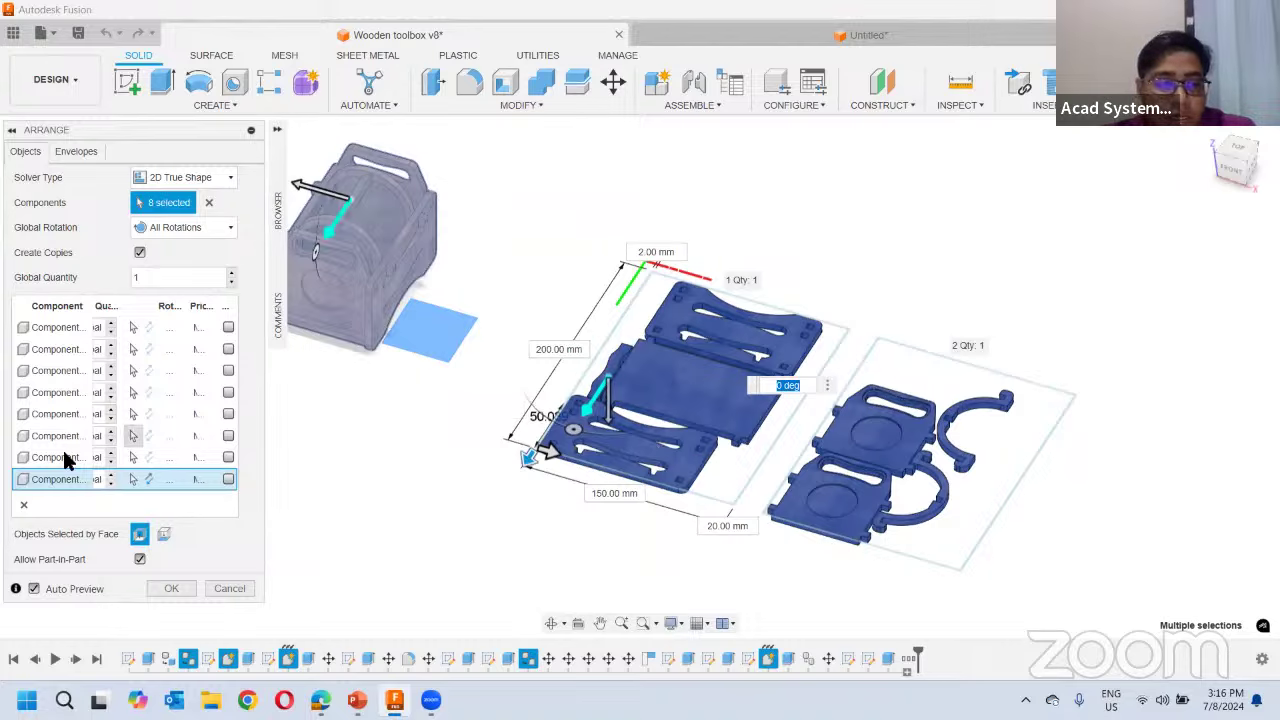
Try a Global Quantity of 3 for the toolbox components, and reduce it to 2
left_click(166, 280)
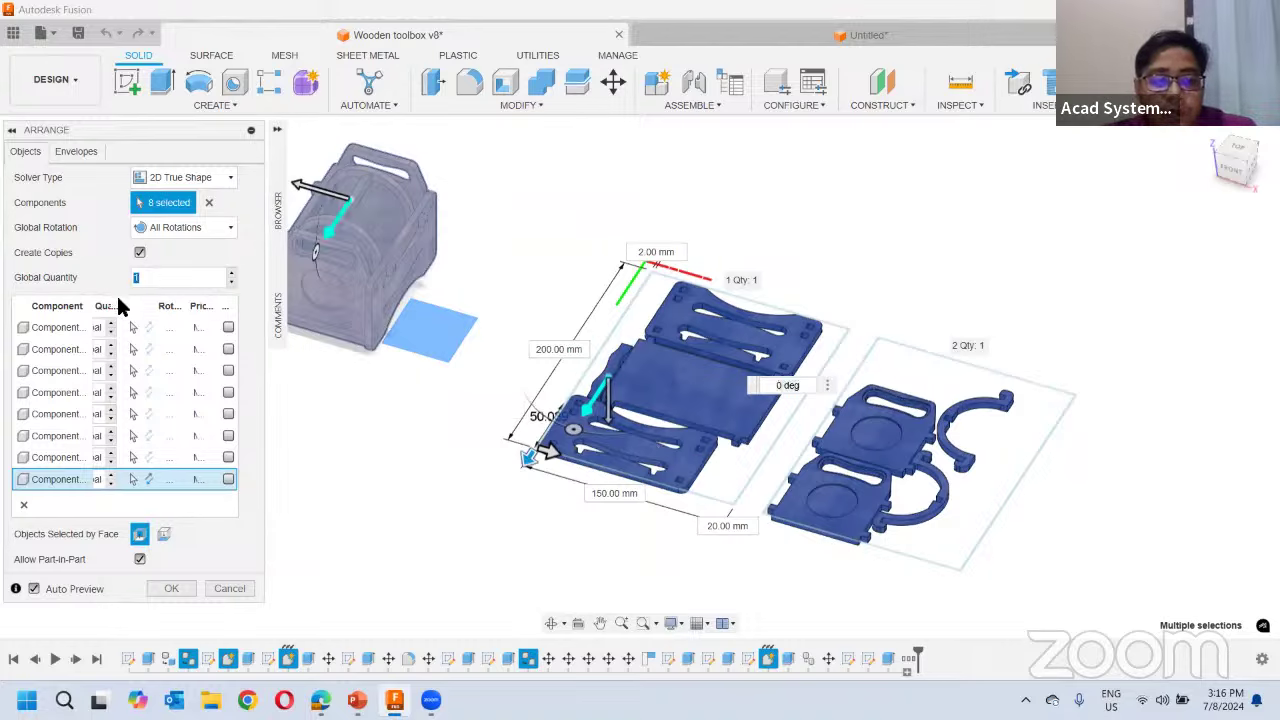
type("3")
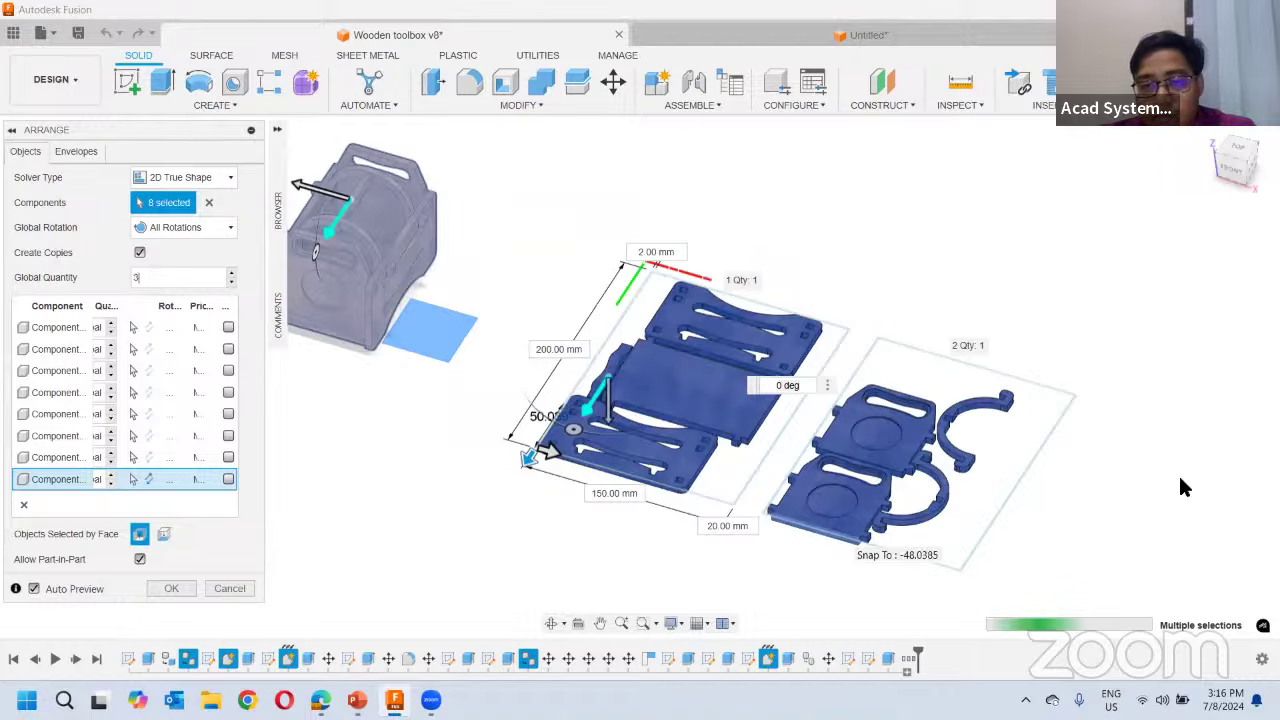
left_click(160, 278)
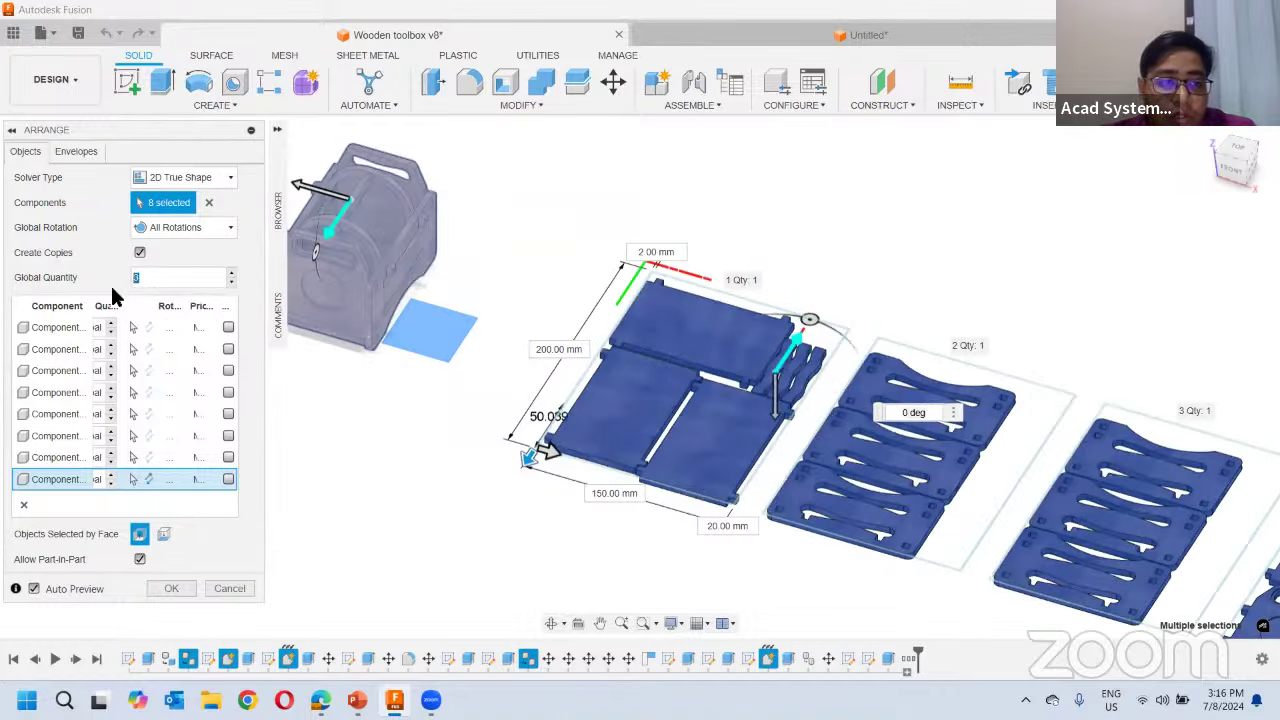
scroll(564, 405, "down", 3)
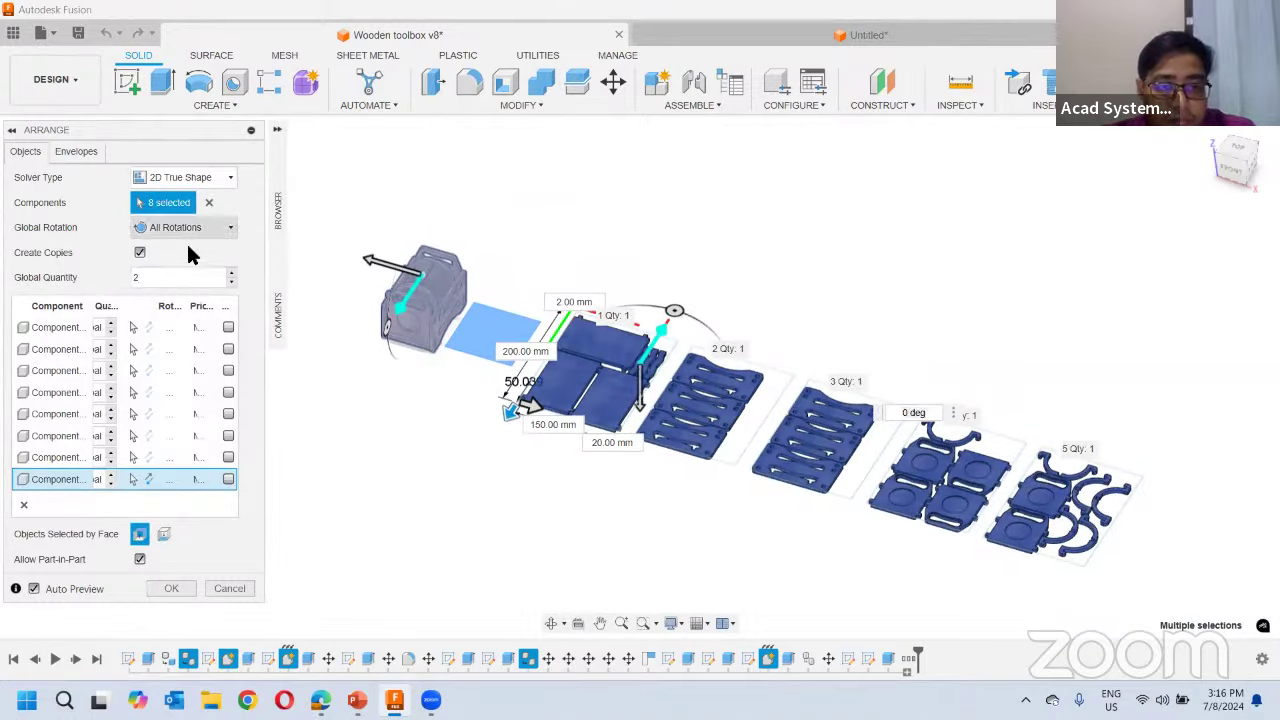
Examine how the duplicated toolbox parts are distributed across the envelopes
scroll(697, 405, "up", 2)
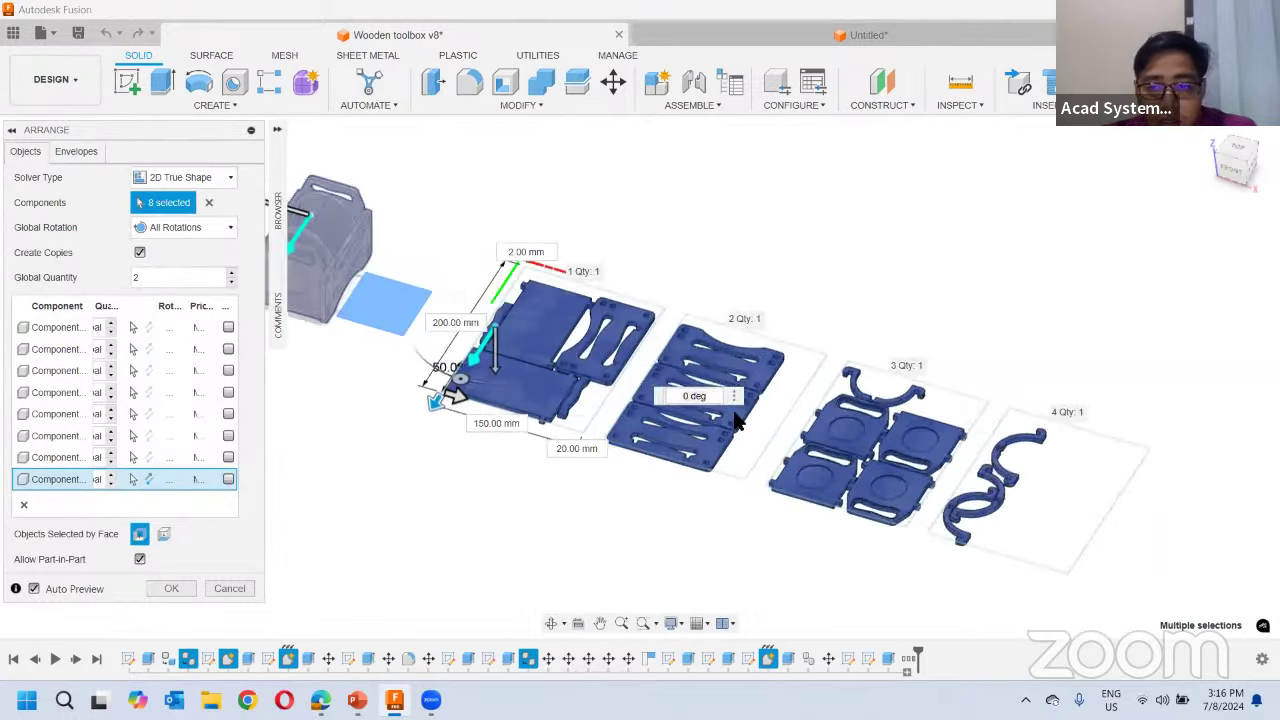
scroll(700, 410, "up", 2)
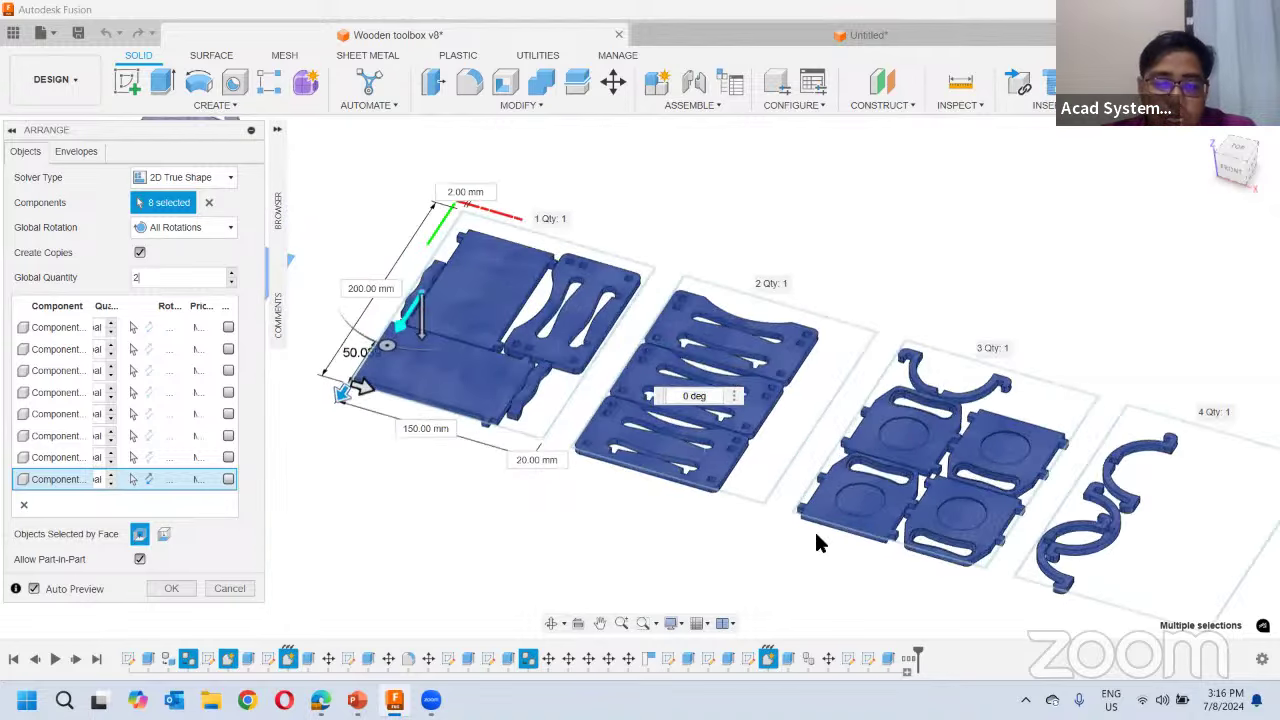
scroll(960, 492, "down", 1)
scroll(960, 490, "up", 3)
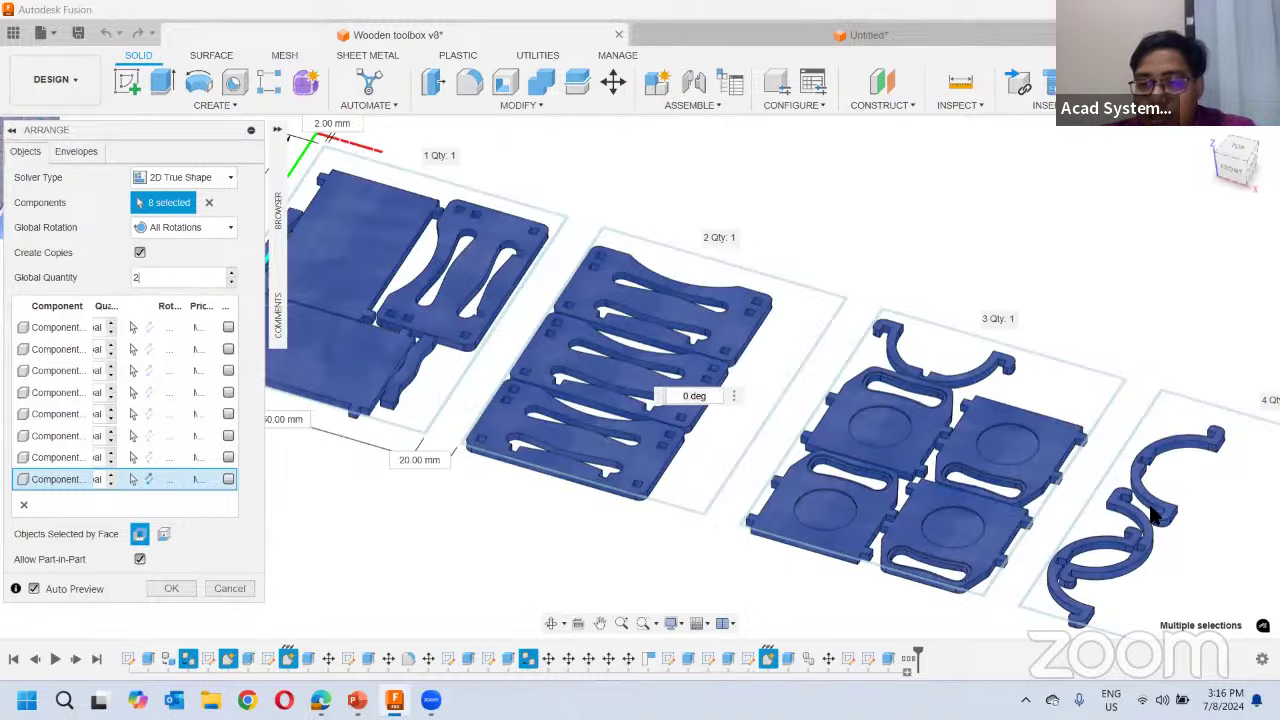
scroll(365, 376, "down", 2)
left_click(414, 386)
scroll(480, 360, "up", 1)
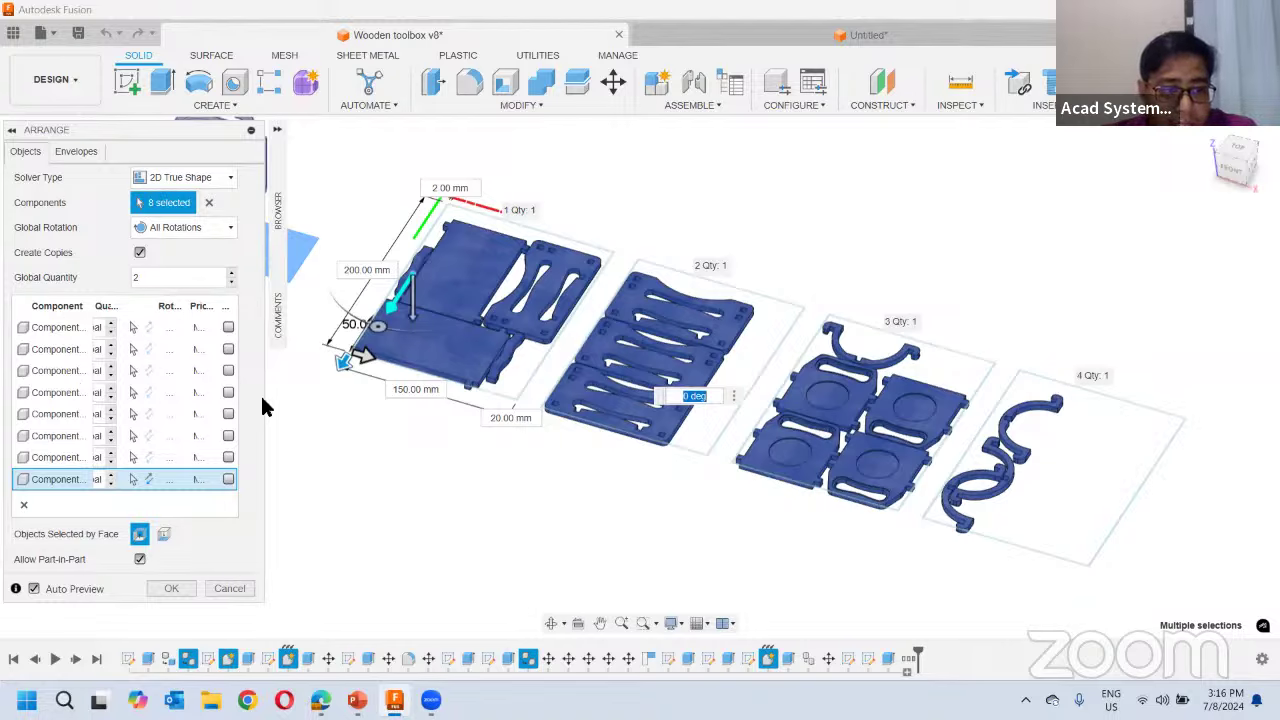
Widen the Arrange dialog and highlight the listed components one by one to locate each part within the envelopes
left_click_drag(266, 402, 347, 409)
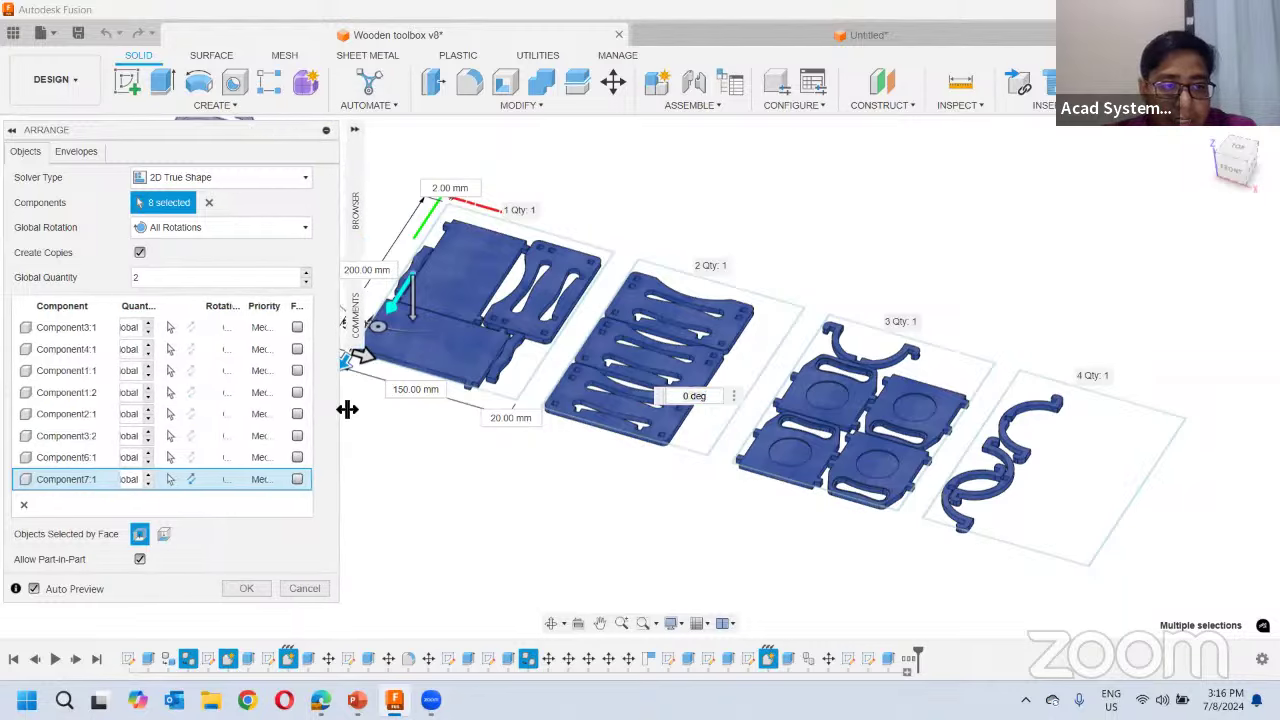
left_click(54, 325)
left_click(63, 368)
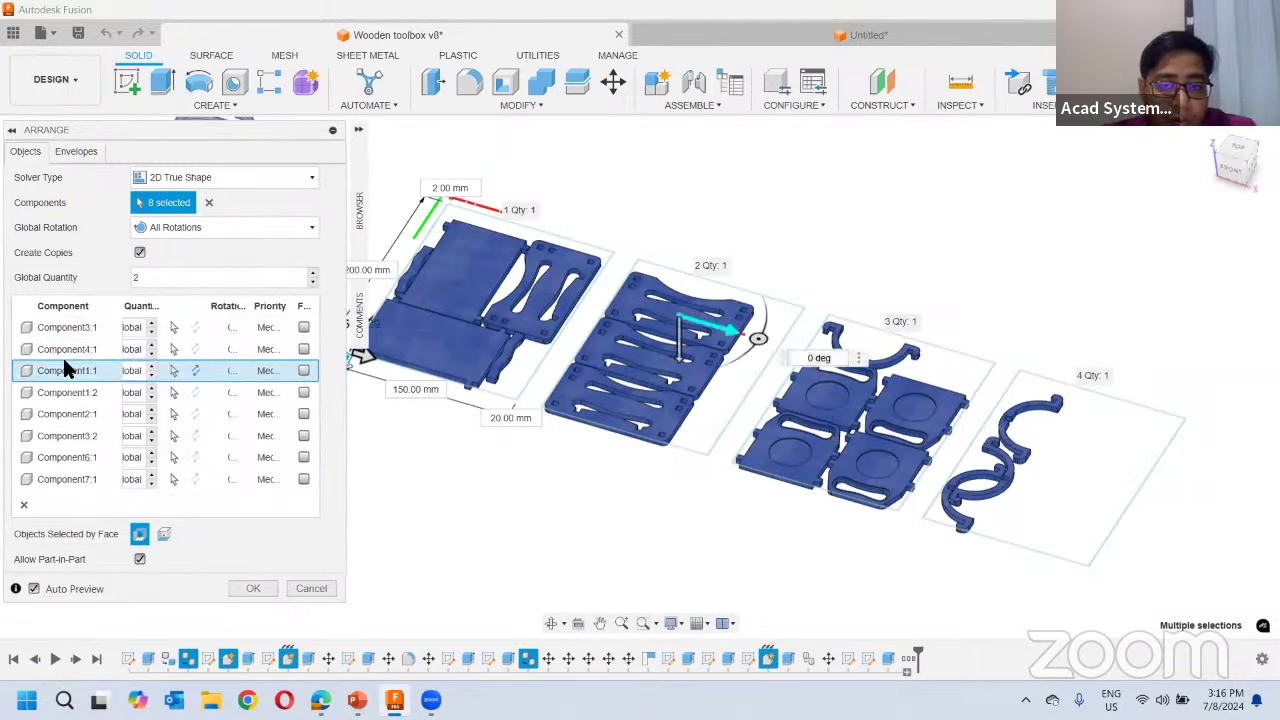
left_click(62, 392)
left_click(62, 413)
left_click(60, 435)
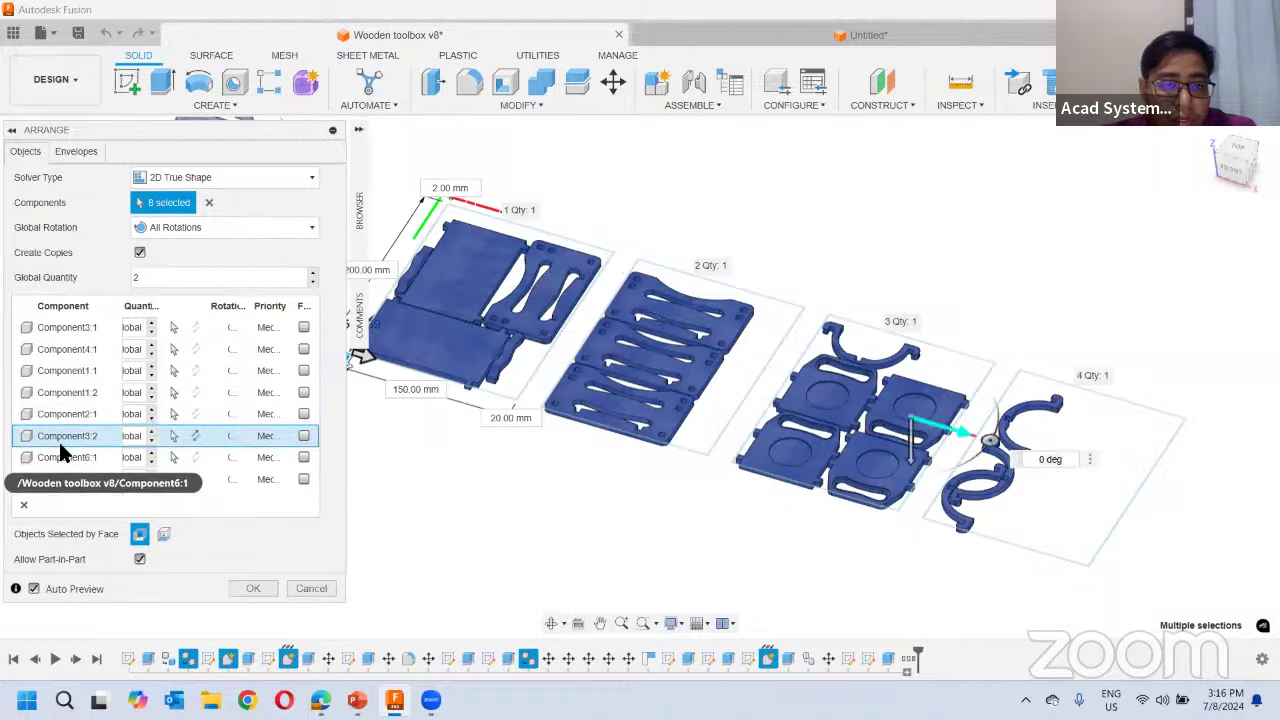
left_click(63, 414)
left_click(70, 349)
left_click(76, 393)
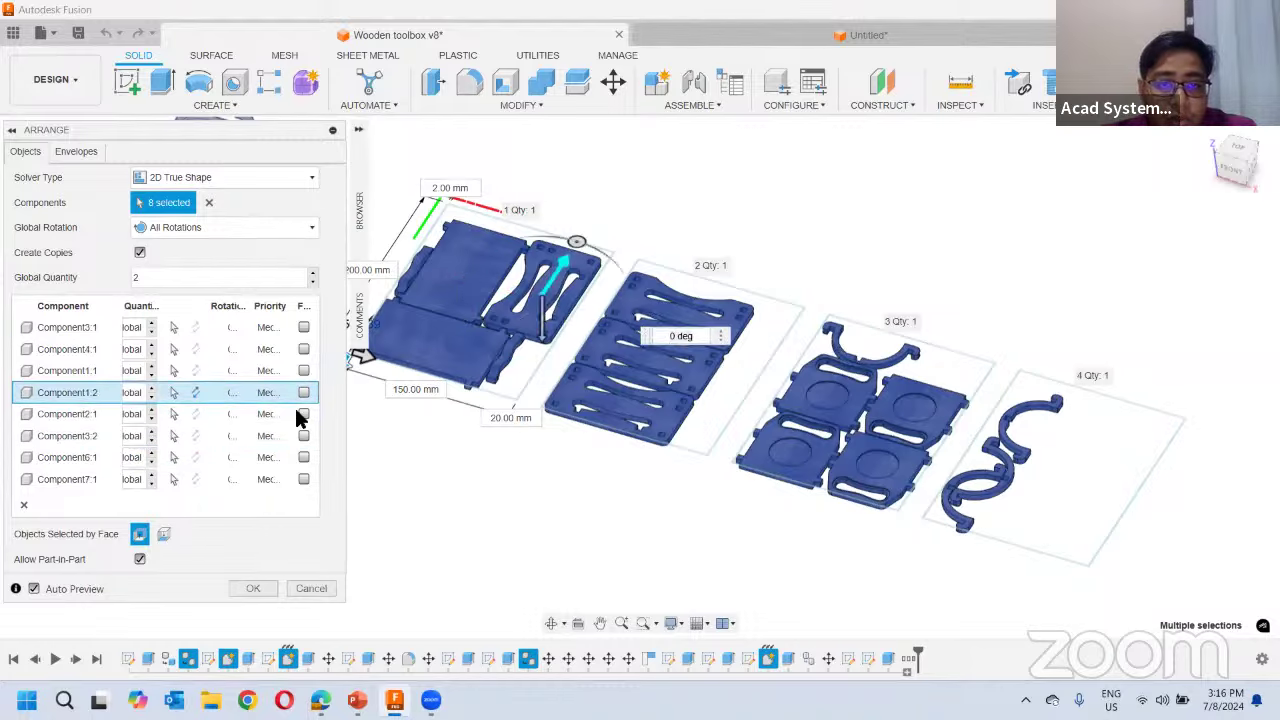
middle_click_drag(607, 563, 773, 609)
left_click(72, 349)
left_click(77, 330)
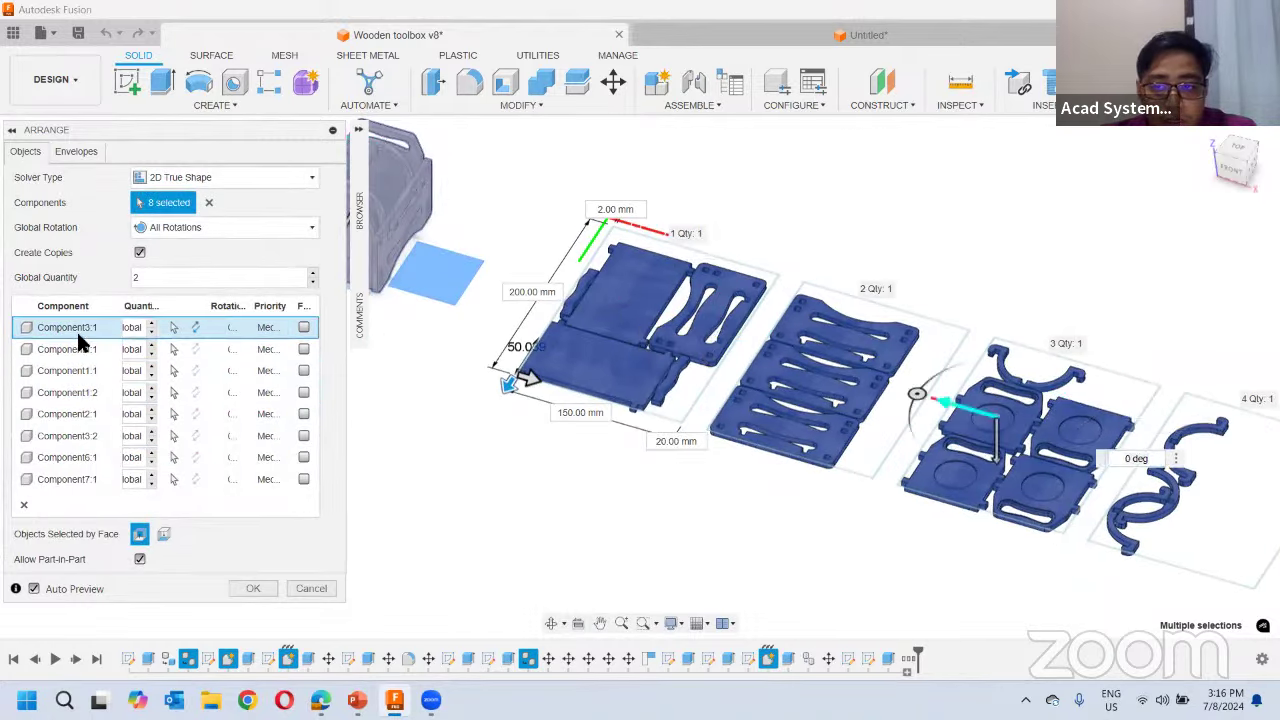
left_click(74, 371)
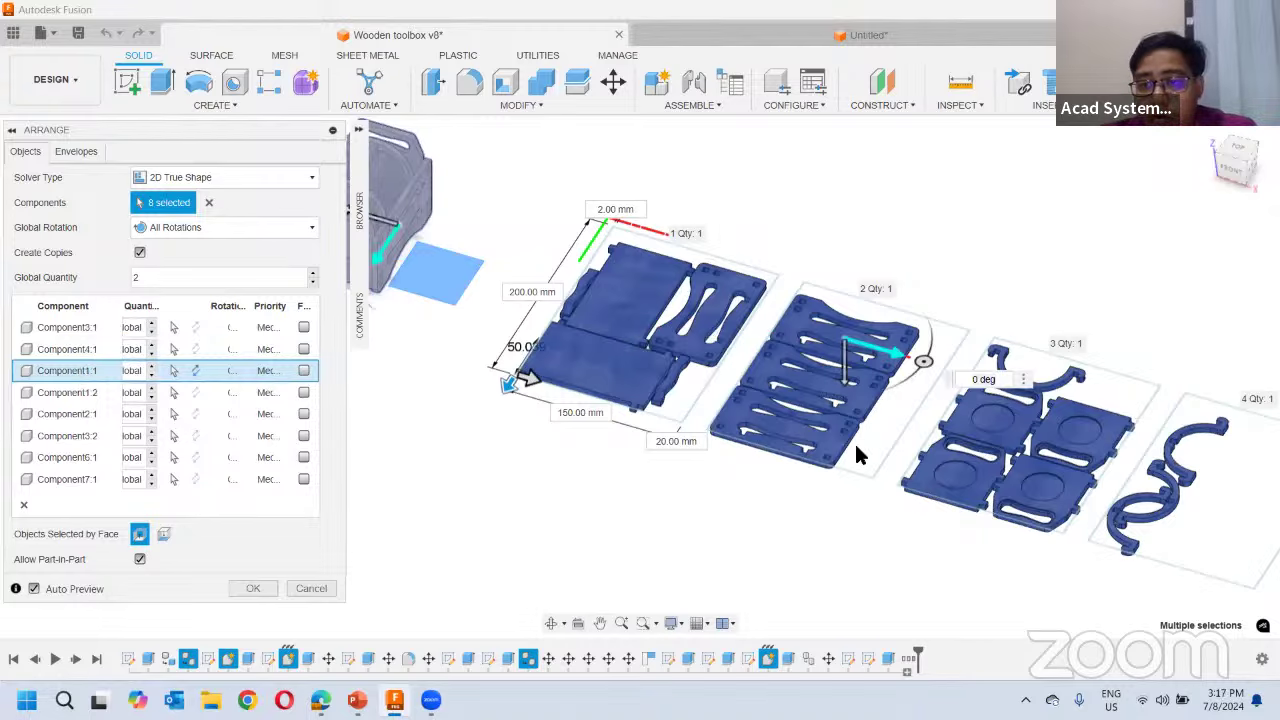
middle_click_drag(688, 493, 564, 425)
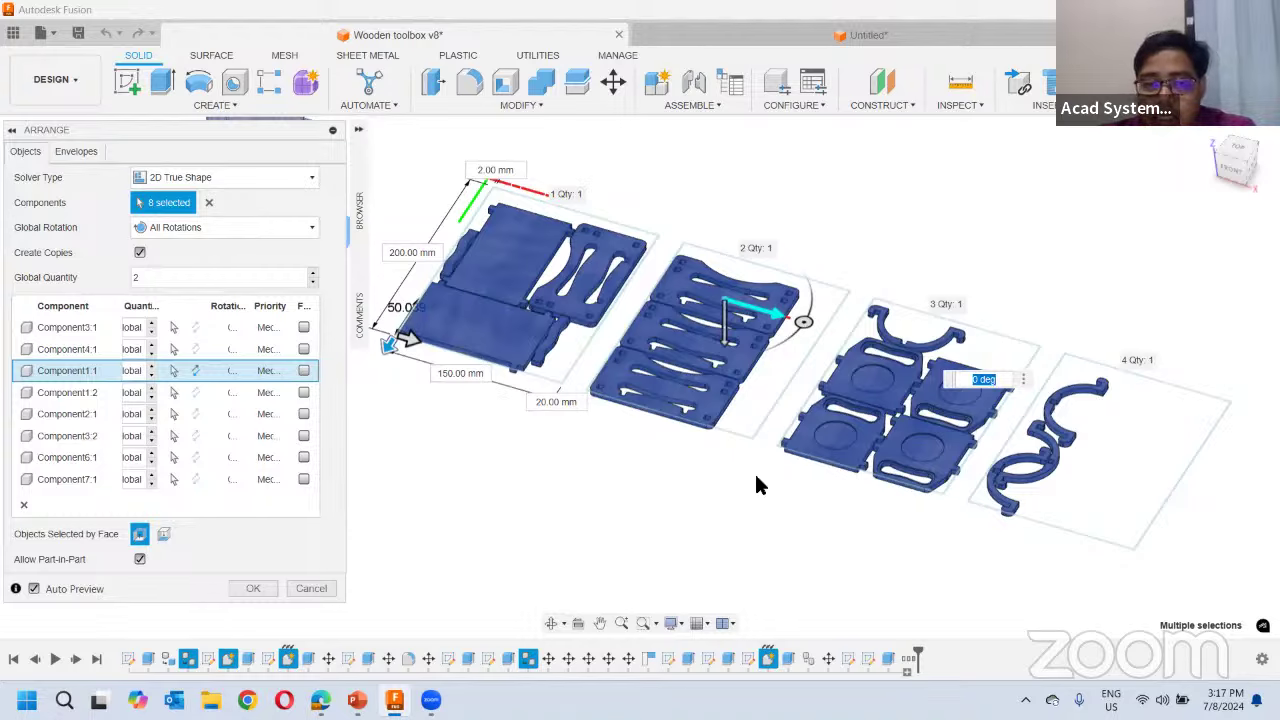
Rotate the arc-shaped Component4:1 with its rotation handle and inspect how the parts are re-nested
left_click(66, 349)
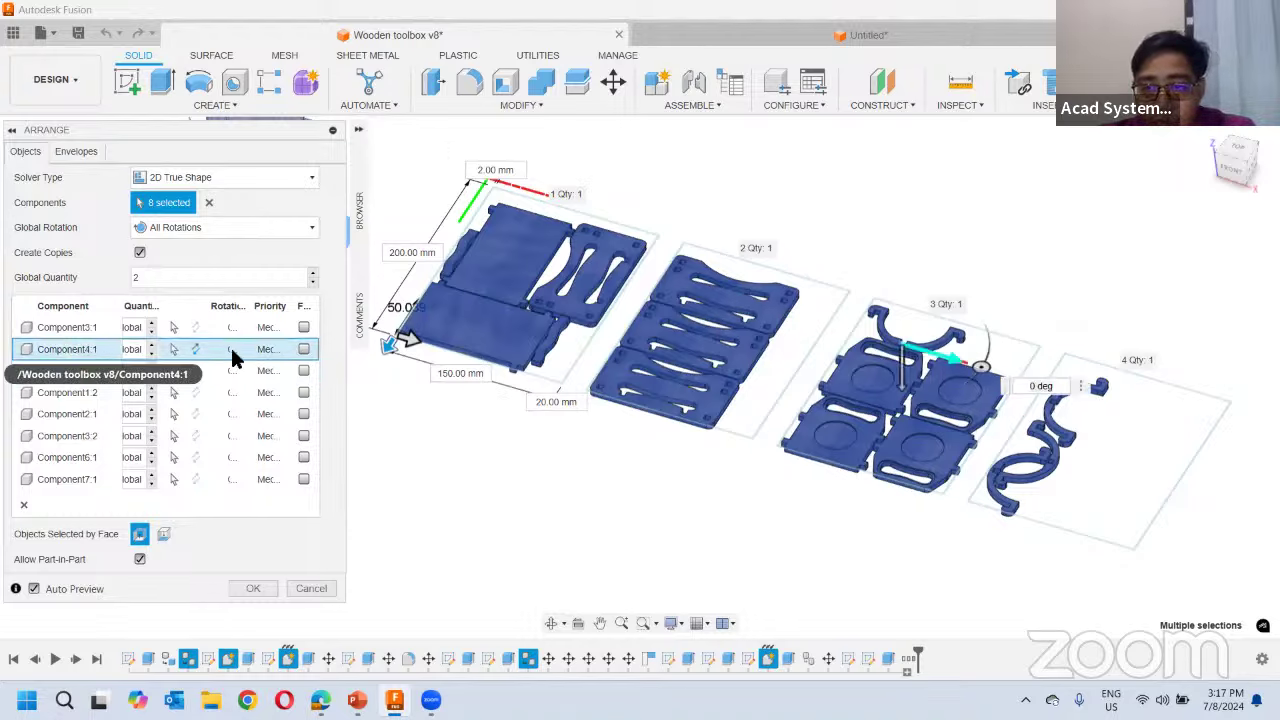
scroll(1000, 390, "up", 3)
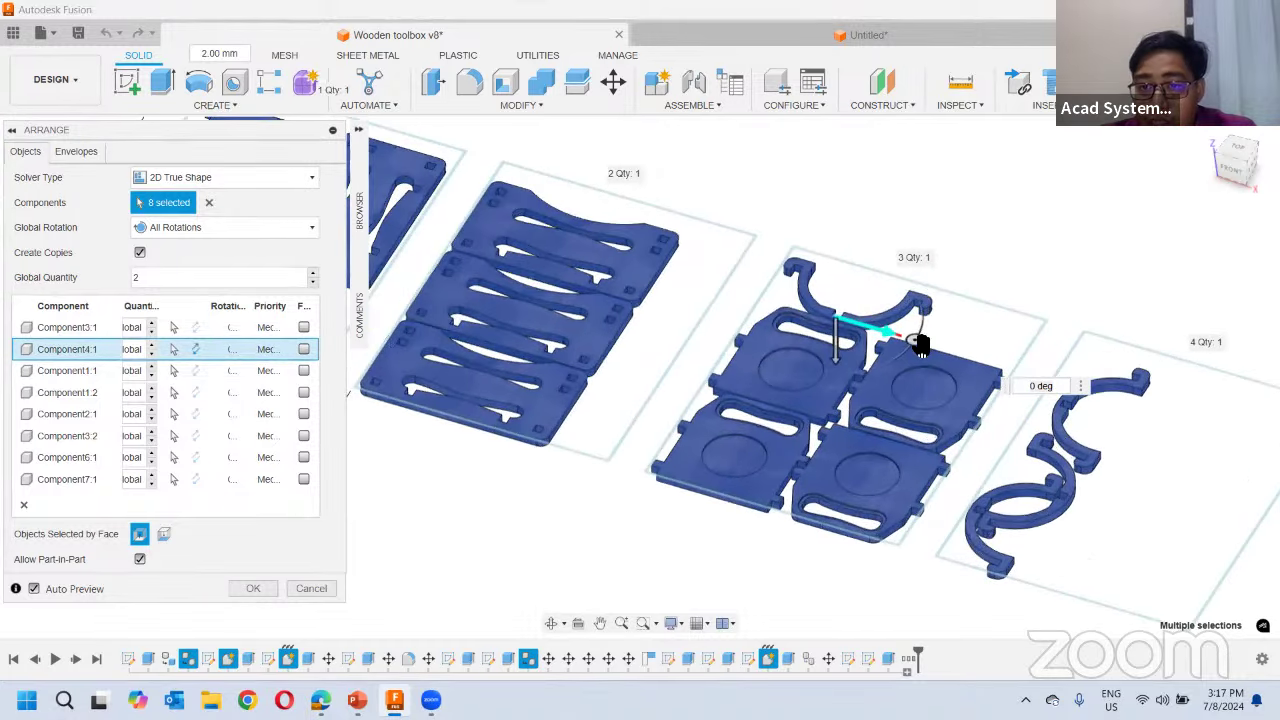
left_click_drag(921, 345, 922, 296)
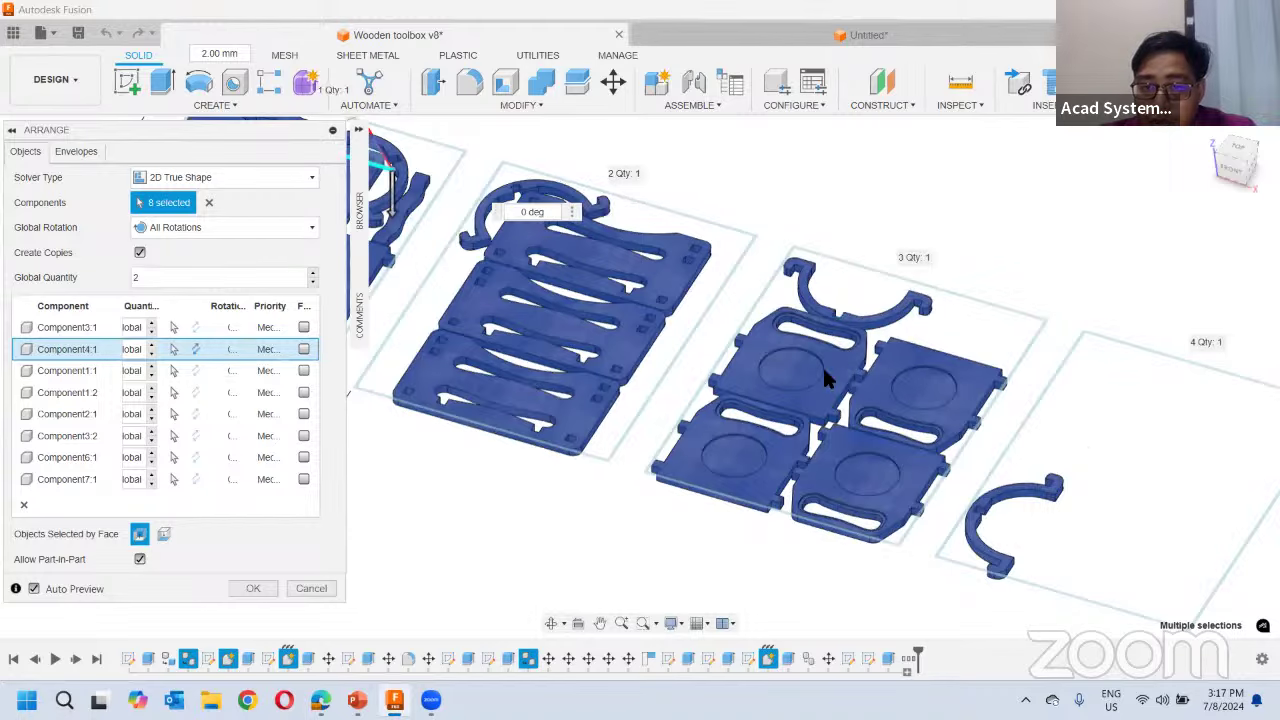
scroll(826, 378, "down", 3)
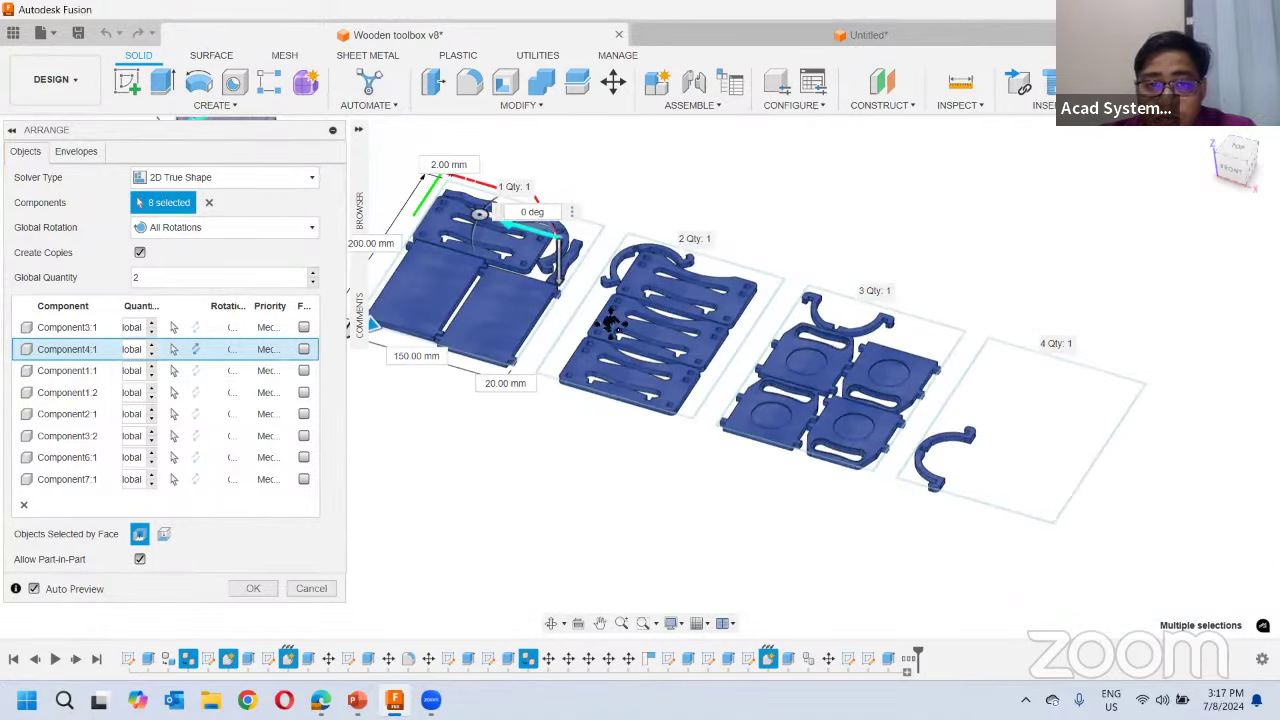
scroll(608, 320, "up", 4)
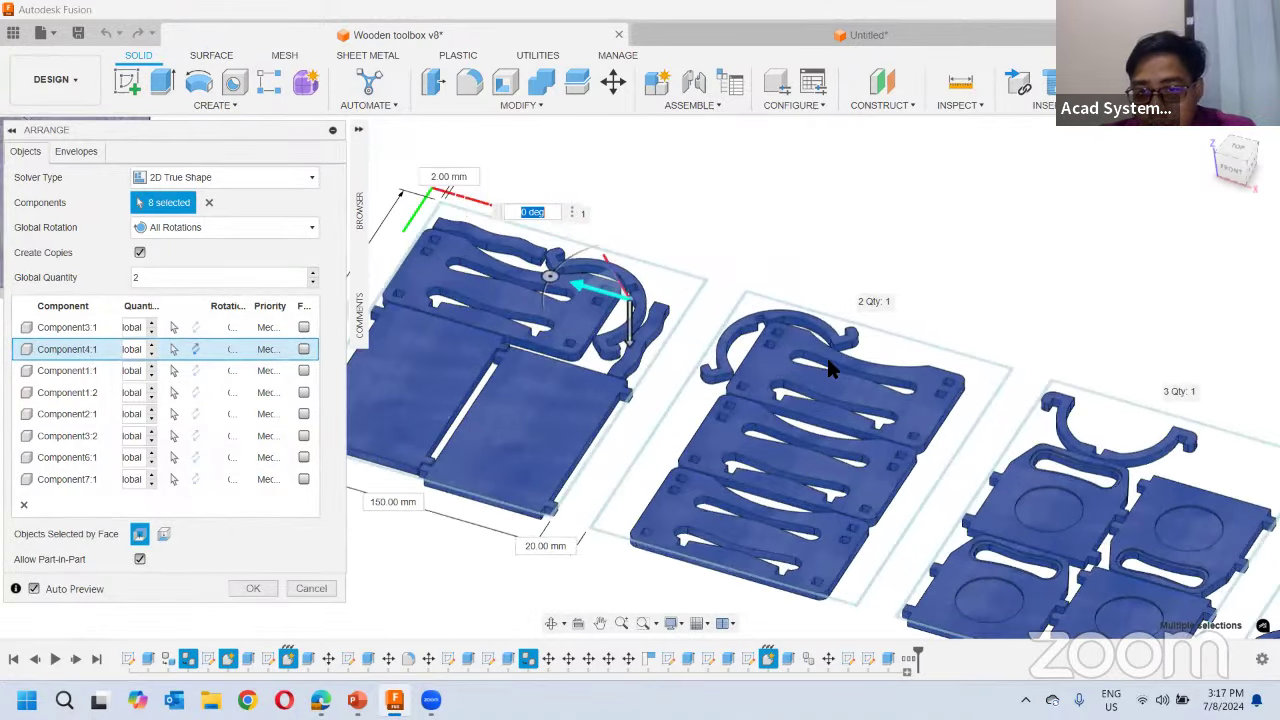
scroll(651, 289, "up", 2)
scroll(651, 289, "up", 2)
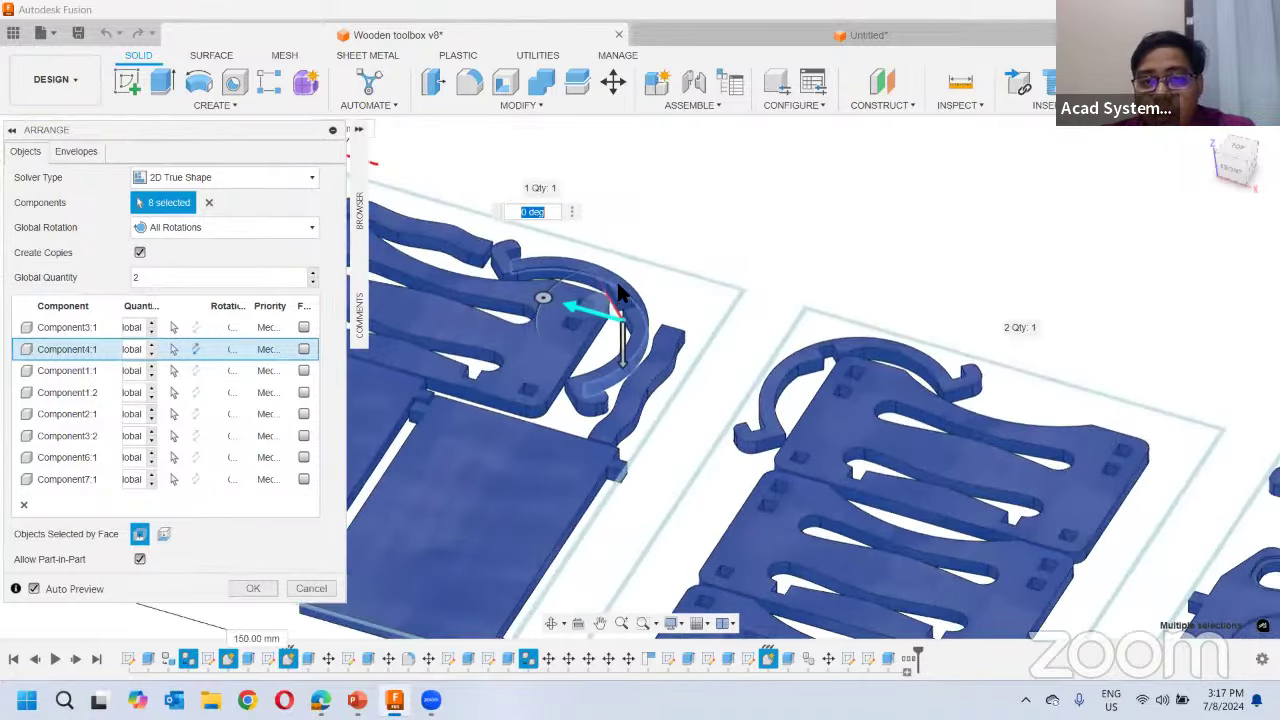
scroll(834, 305, "down", 4)
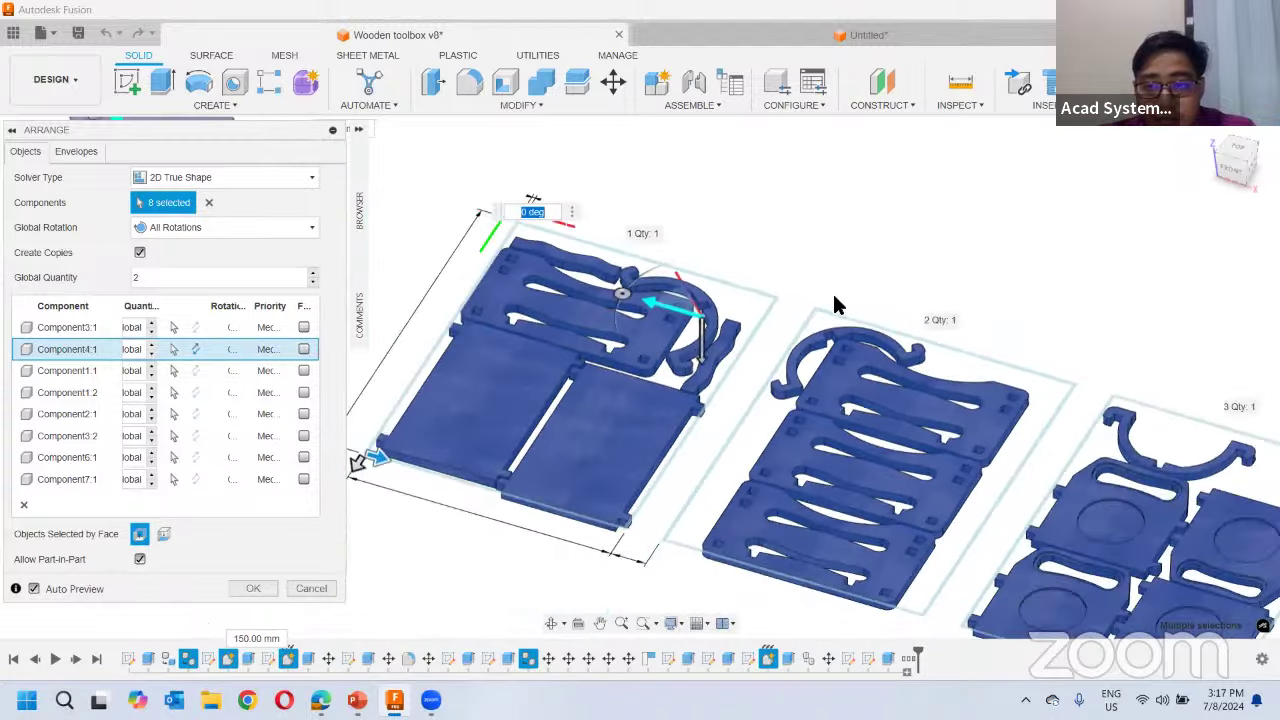
Rotate the handled end panel Component3:2 with its rotation handle in the third envelope
left_click(86, 371)
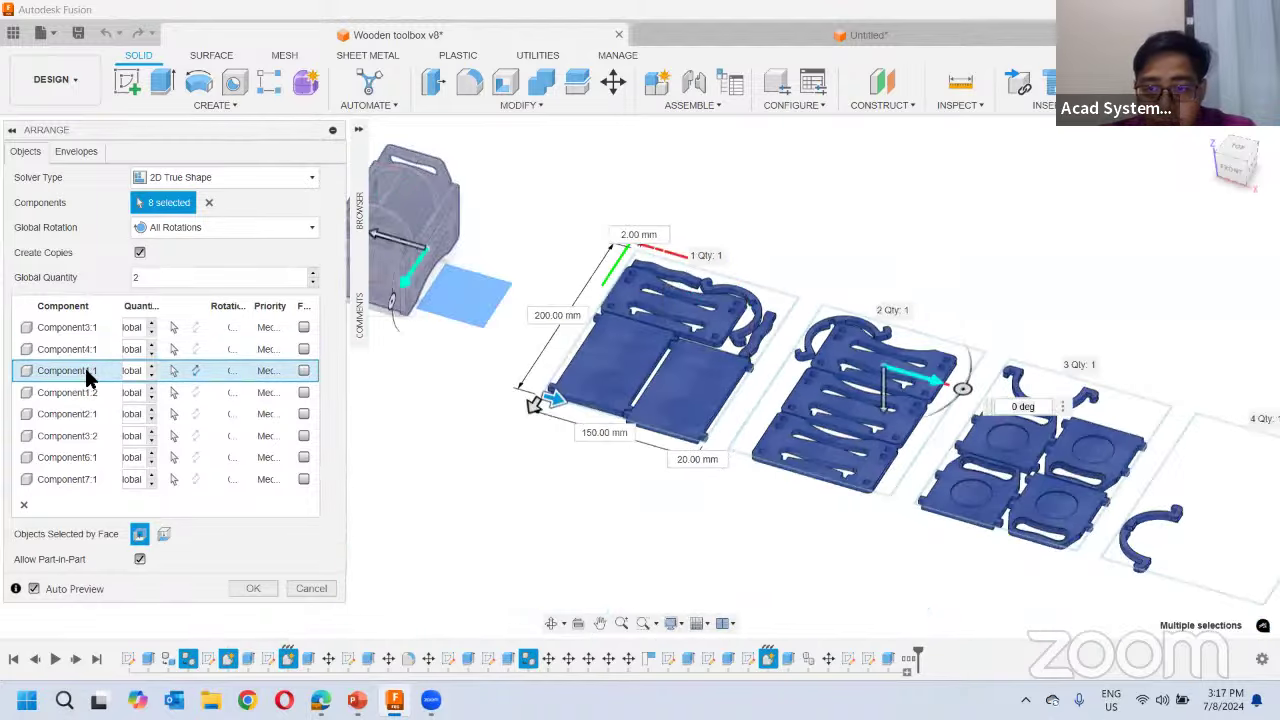
left_click(94, 394)
left_click(93, 436)
middle_click_drag(800, 460, 900, 455, "shift")
left_click_drag(1147, 497, 1154, 449)
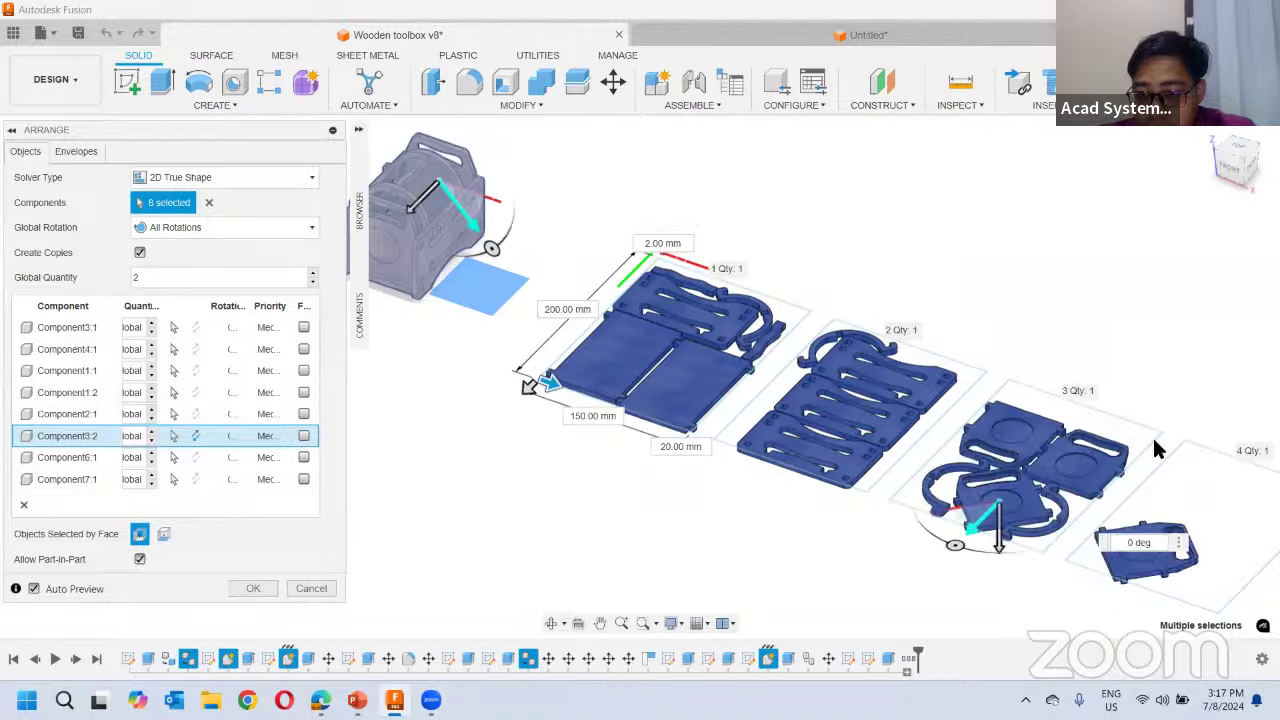
middle_click_drag(1154, 449, 894, 383)
scroll(872, 435, "up", 5)
middle_click_drag(871, 443, 777, 406)
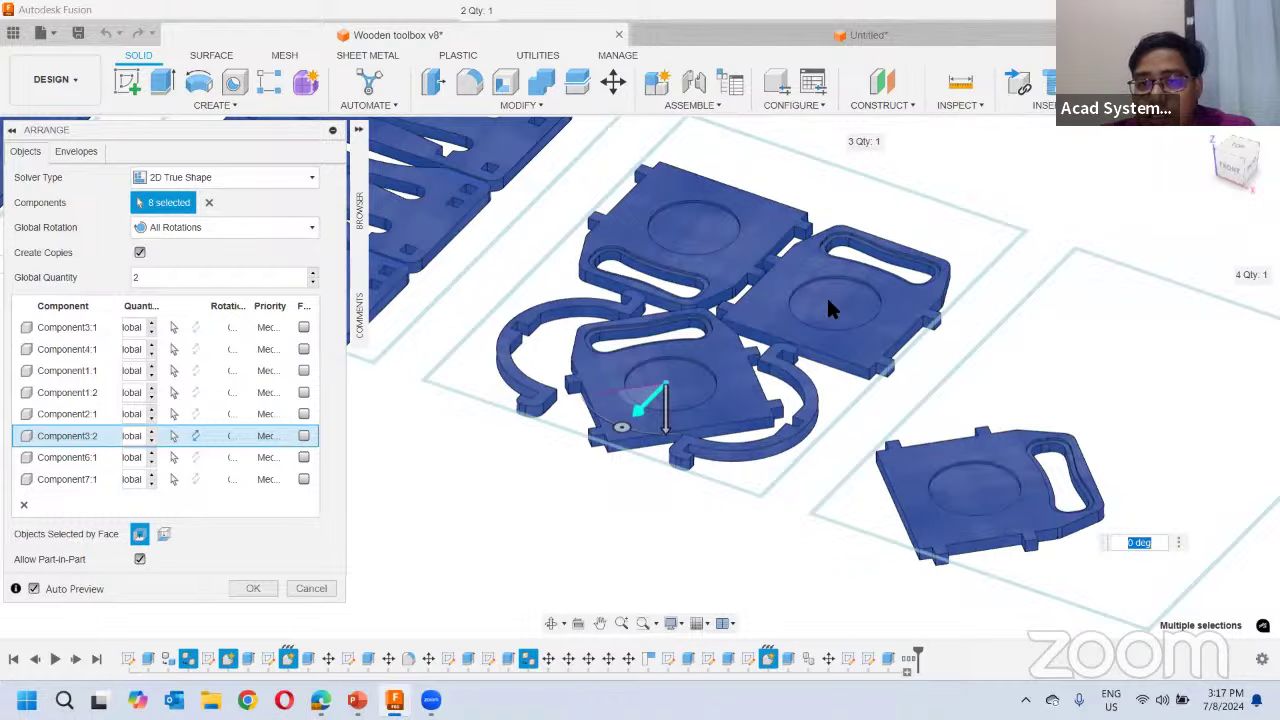
Compare the nested panels and arc-shaped parts across the envelopes with the assembled toolbox
scroll(772, 315, "down", 3)
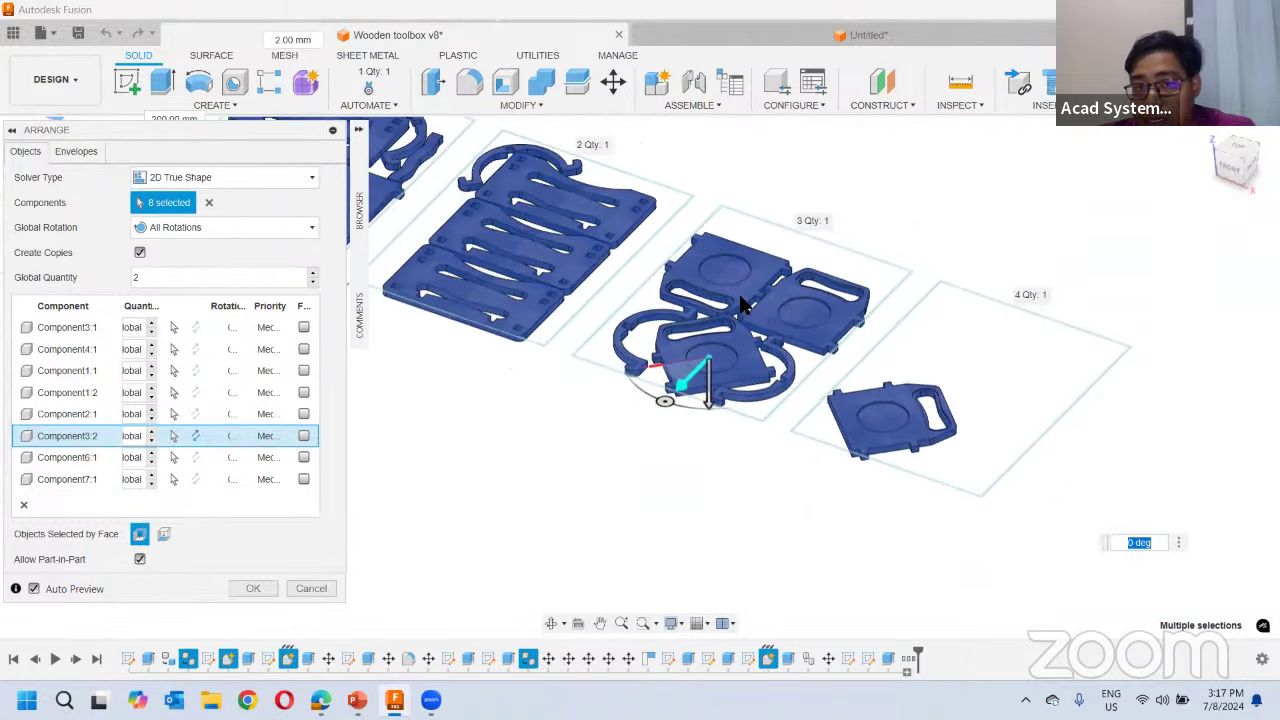
scroll(774, 331, "down", 3)
middle_click_drag(502, 261, 794, 432)
scroll(514, 230, "up", 4)
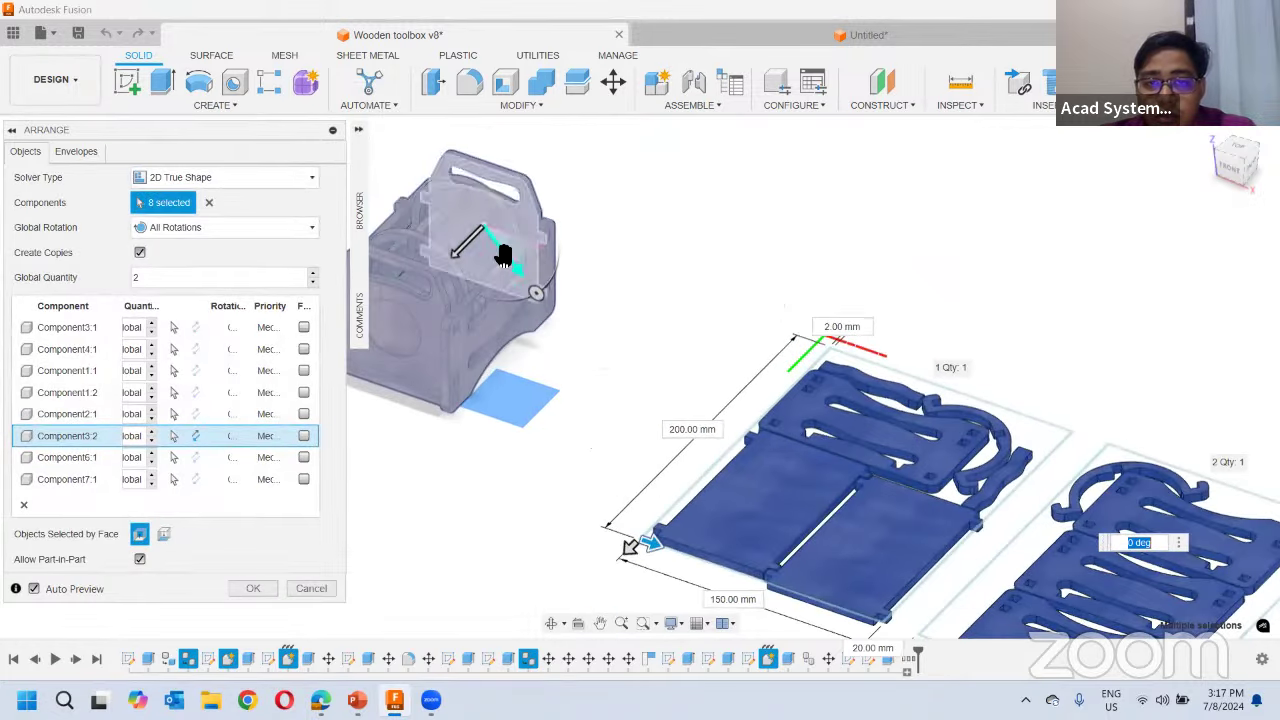
scroll(1030, 380, "down", 2)
middle_click_drag(1103, 496, 723, 313)
scroll(907, 443, "up", 3)
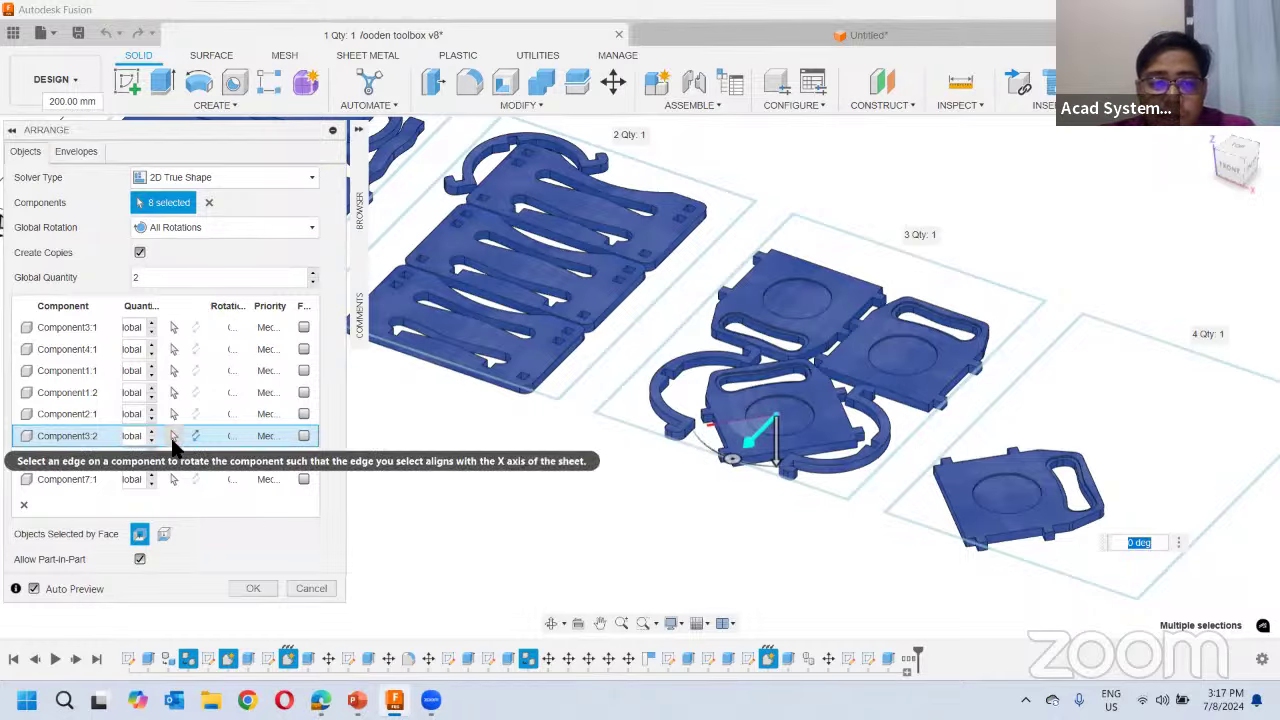
scroll(802, 388, "down", 3)
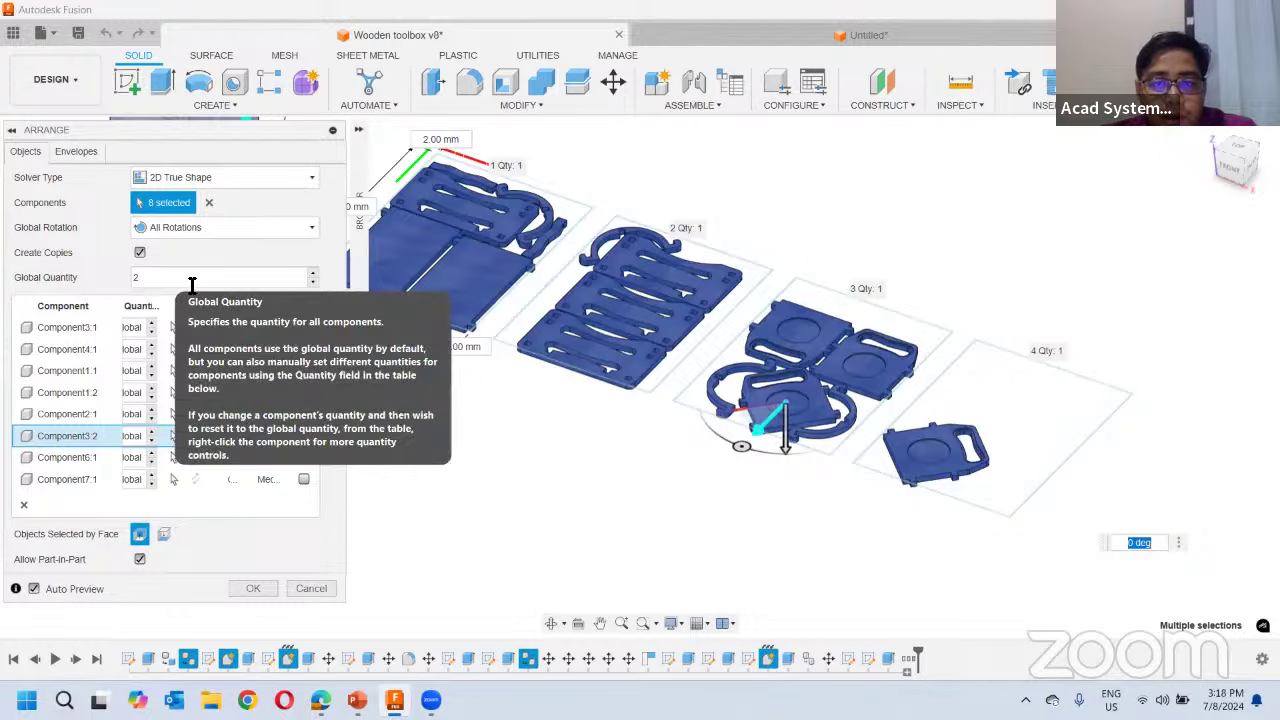
scroll(615, 240, "up", 3)
scroll(615, 240, "up", 3)
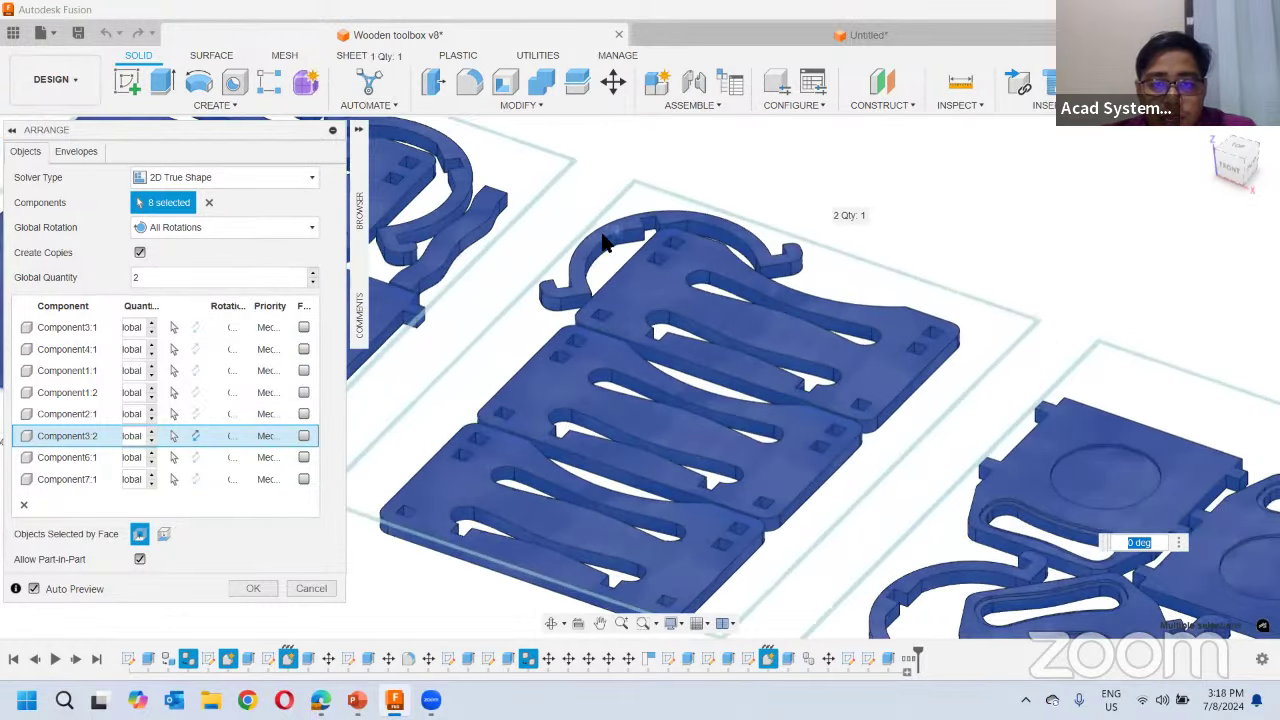
scroll(643, 232, "down", 3)
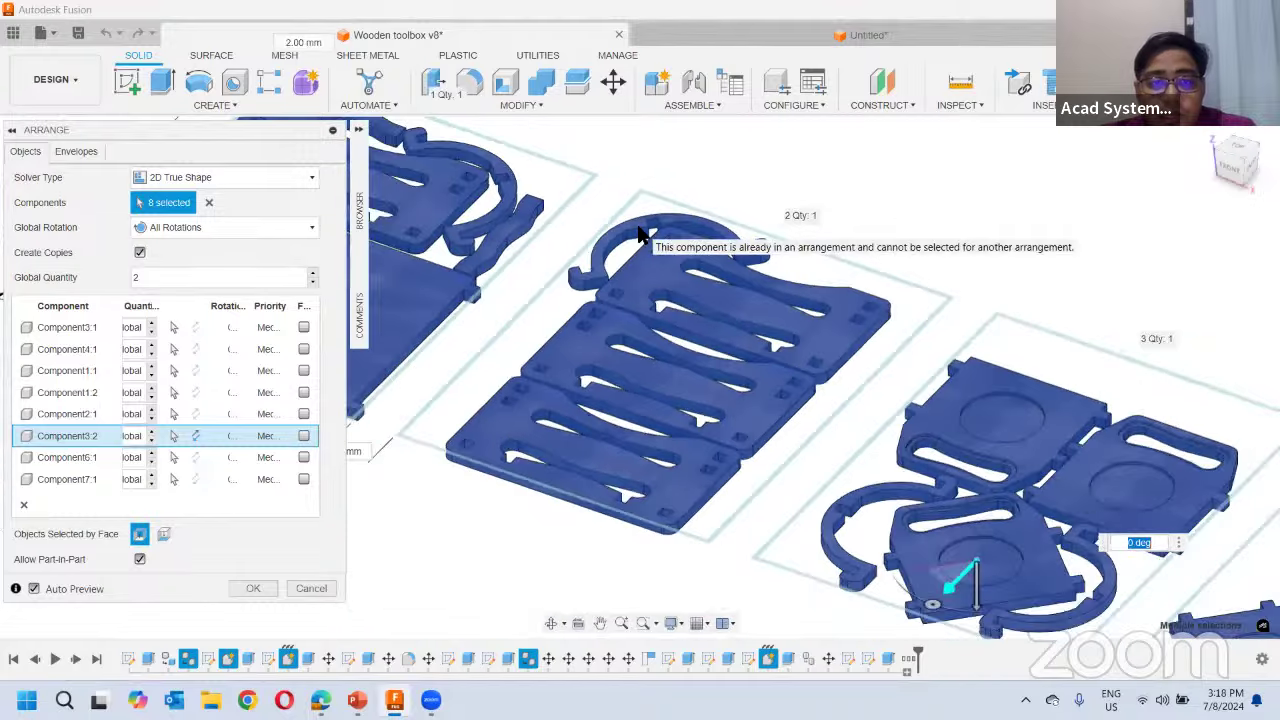
Try an individual quantity of 4 for Component4:1 and inspect the extra arc-shaped copies in the envelopes
left_click(85, 460)
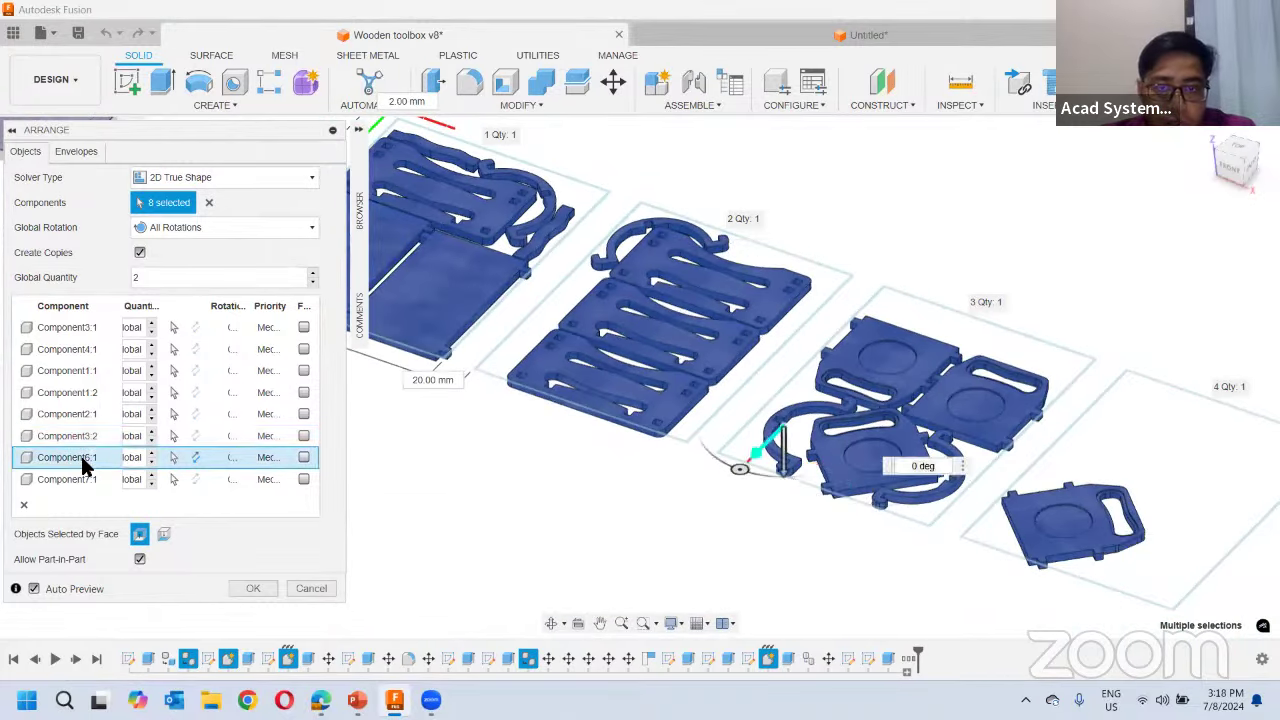
left_click(85, 350)
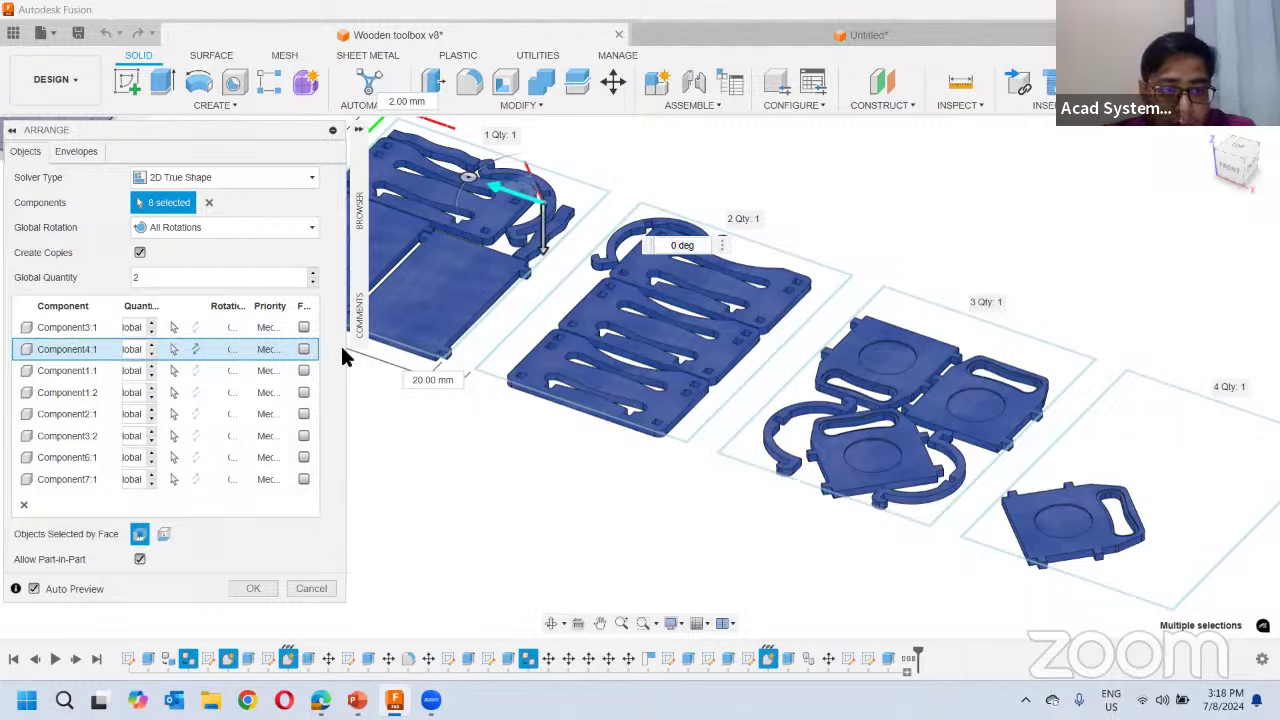
left_click_drag(347, 357, 429, 360)
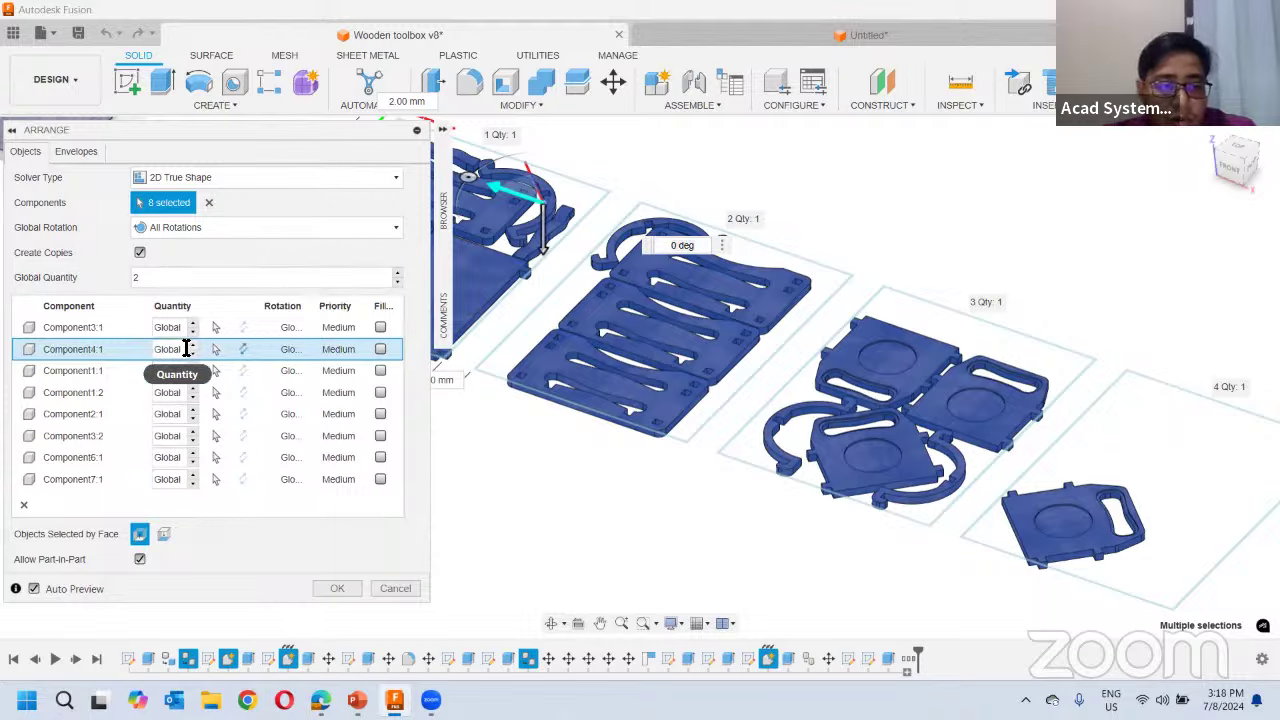
left_click(178, 349)
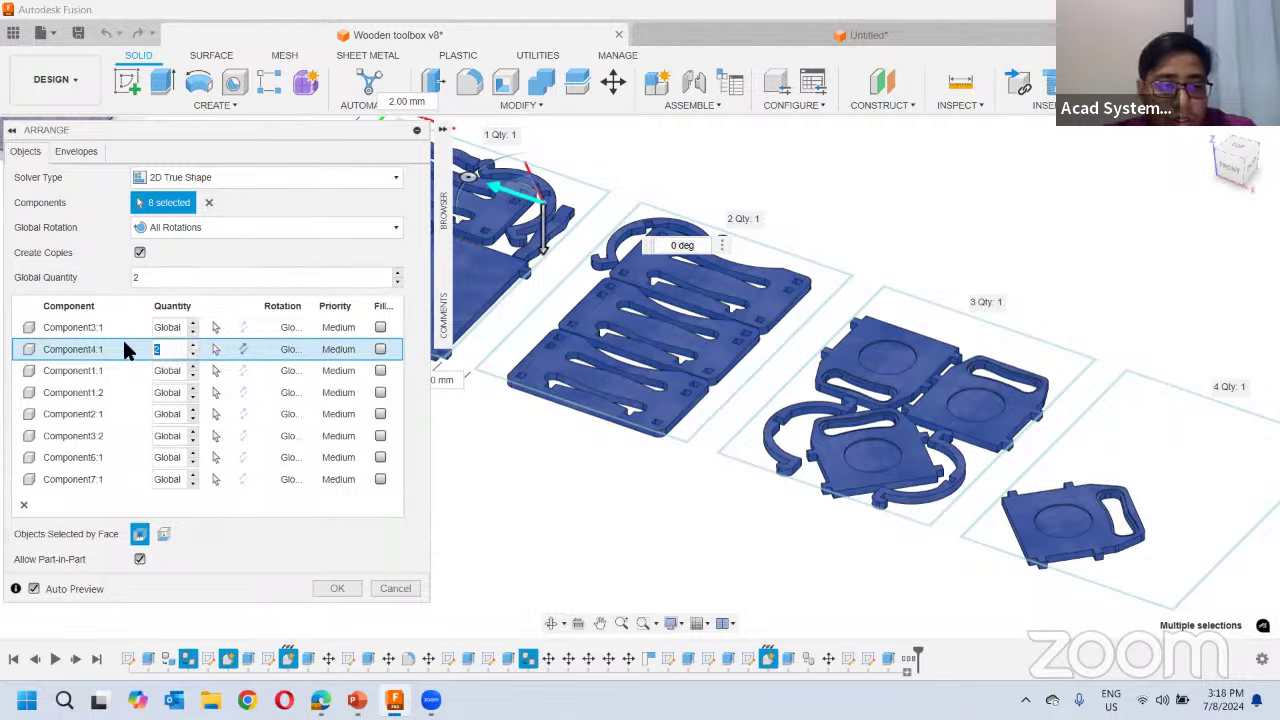
left_click(174, 328)
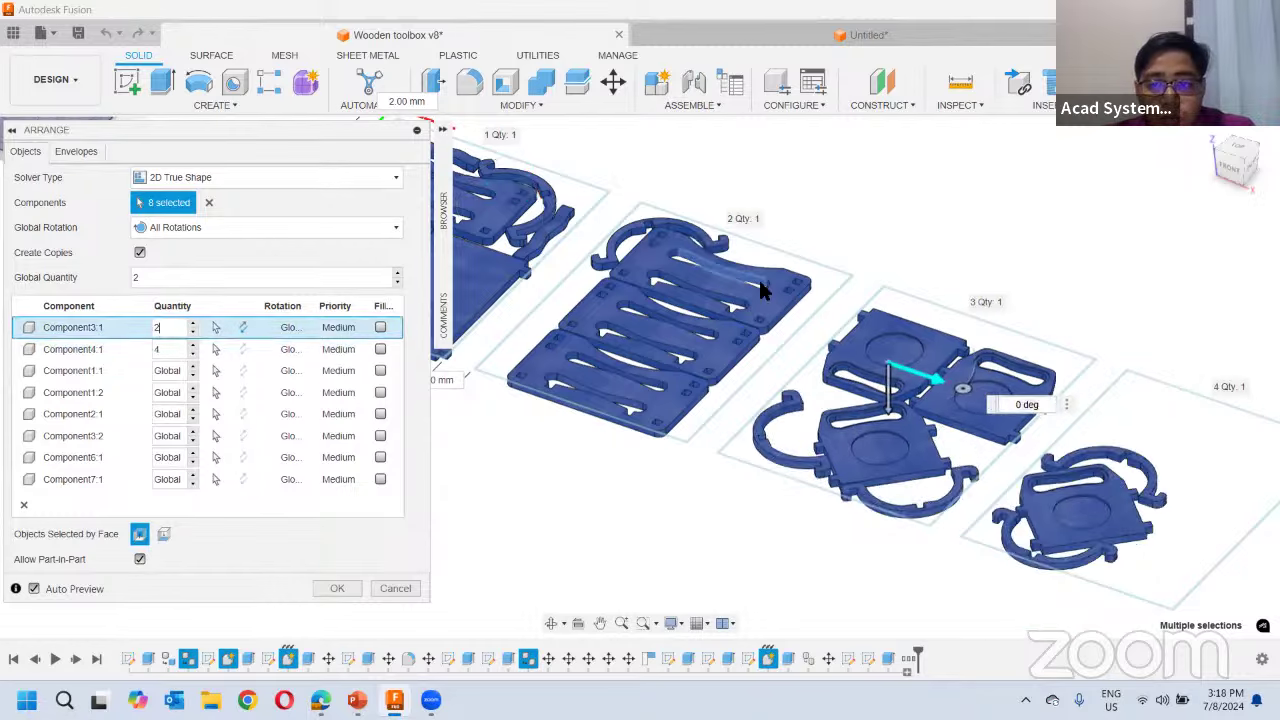
scroll(647, 345, "down", 2)
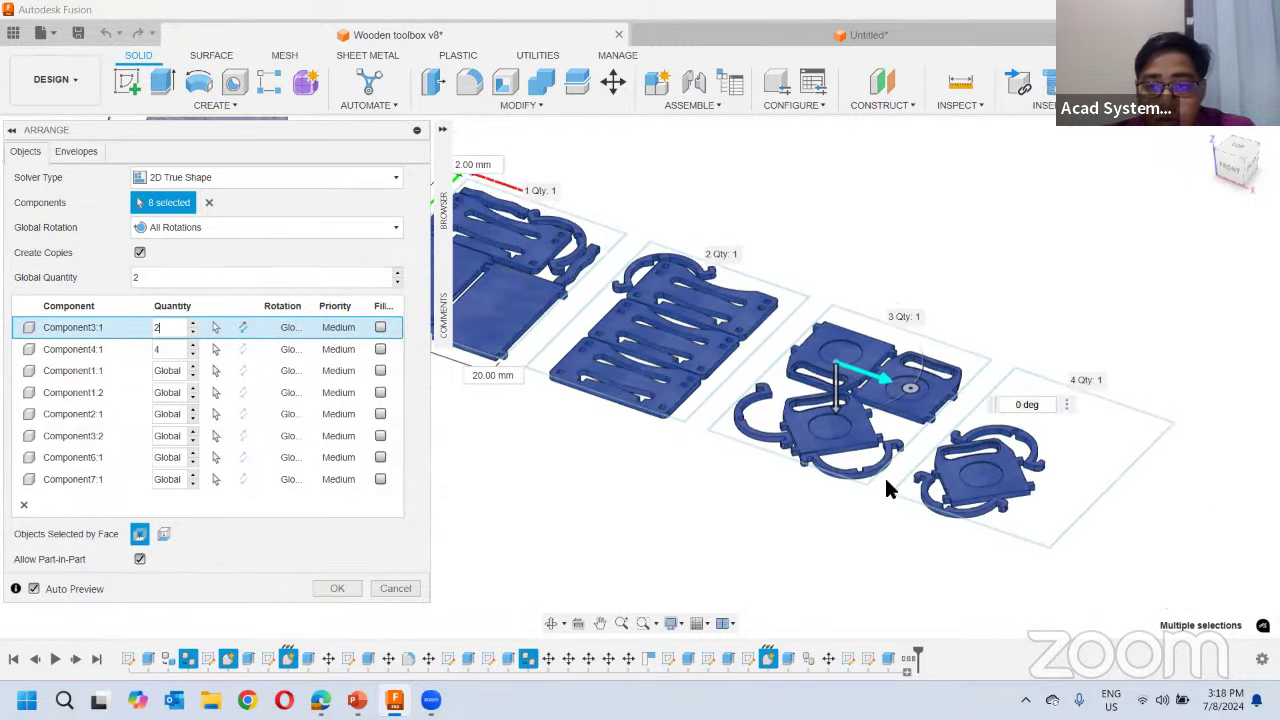
scroll(880, 476, "up", 3)
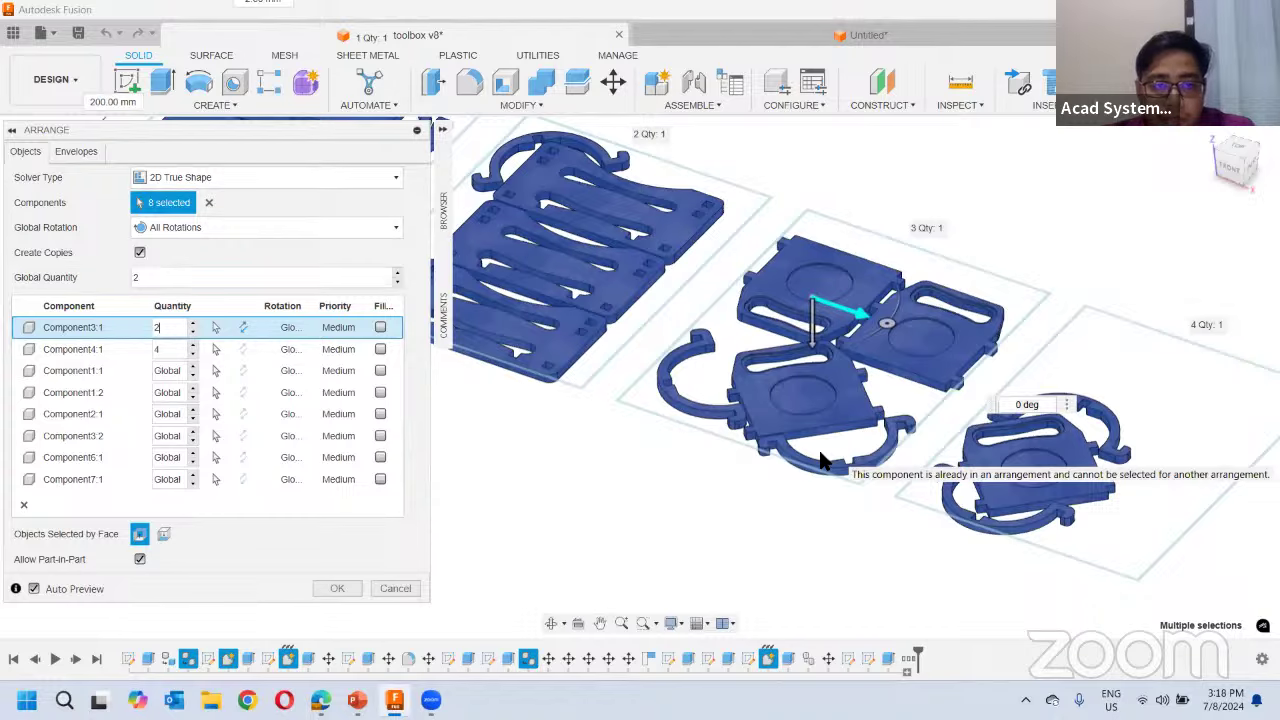
scroll(878, 478, "down", 1)
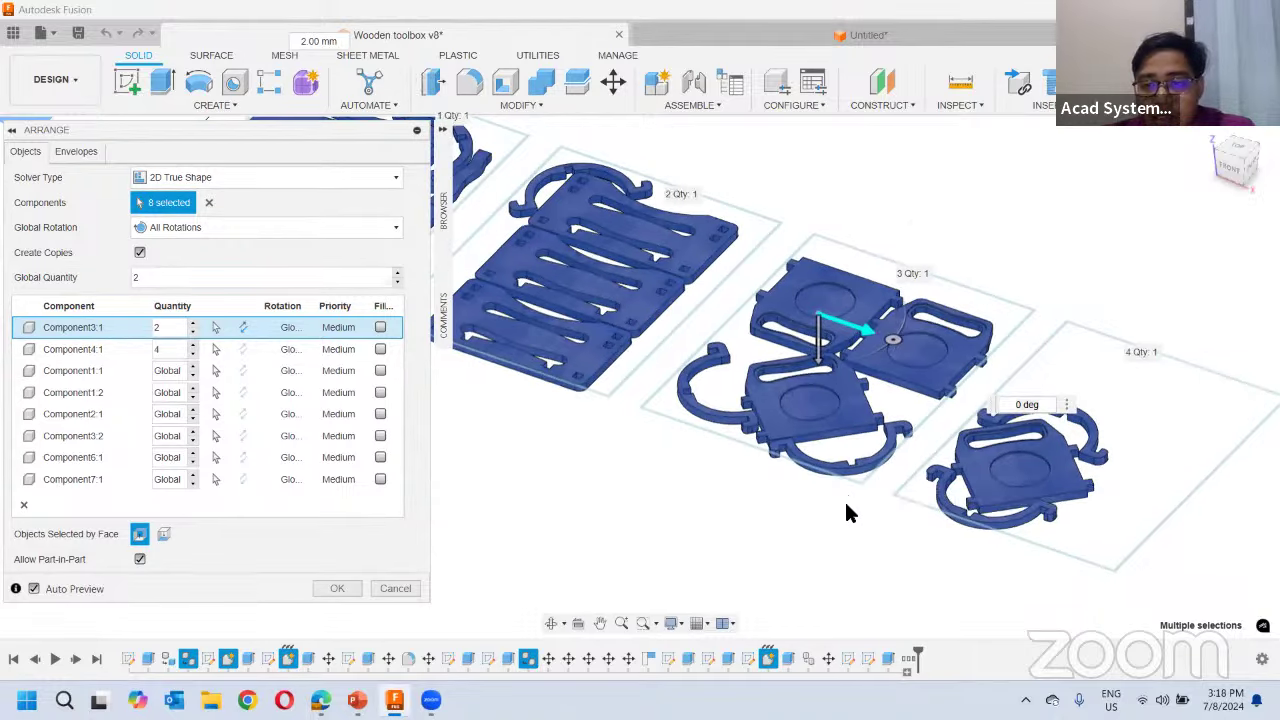
scroll(846, 512, "down", 1)
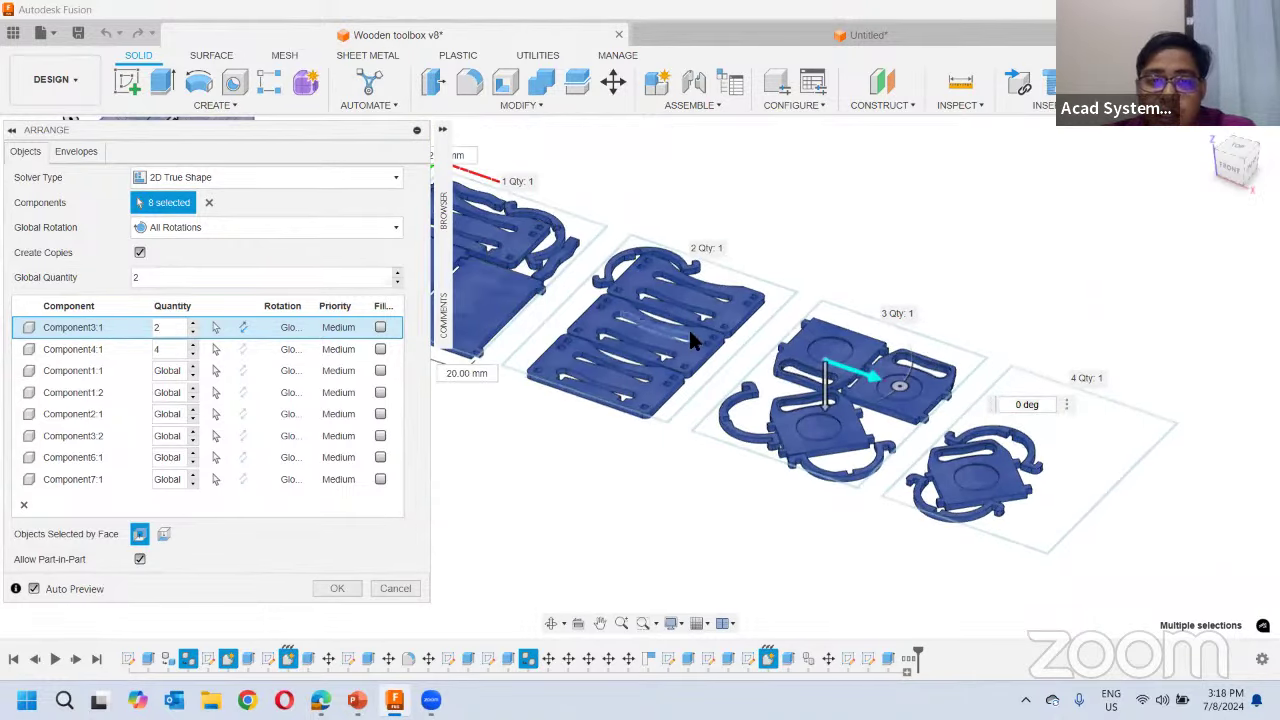
Set the individual quantity of Component4:1 to 6 and view the nested sheets from above
left_click(158, 349)
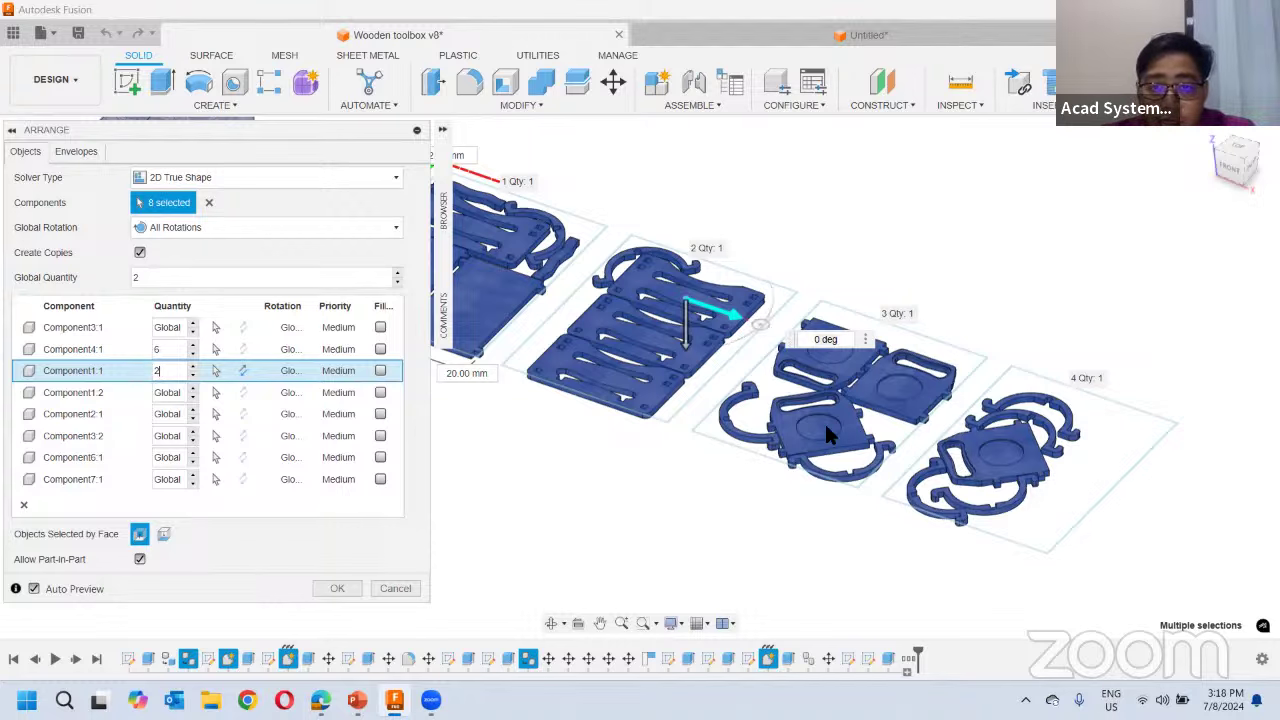
middle_click_drag(825, 426, 850, 450, "shift")
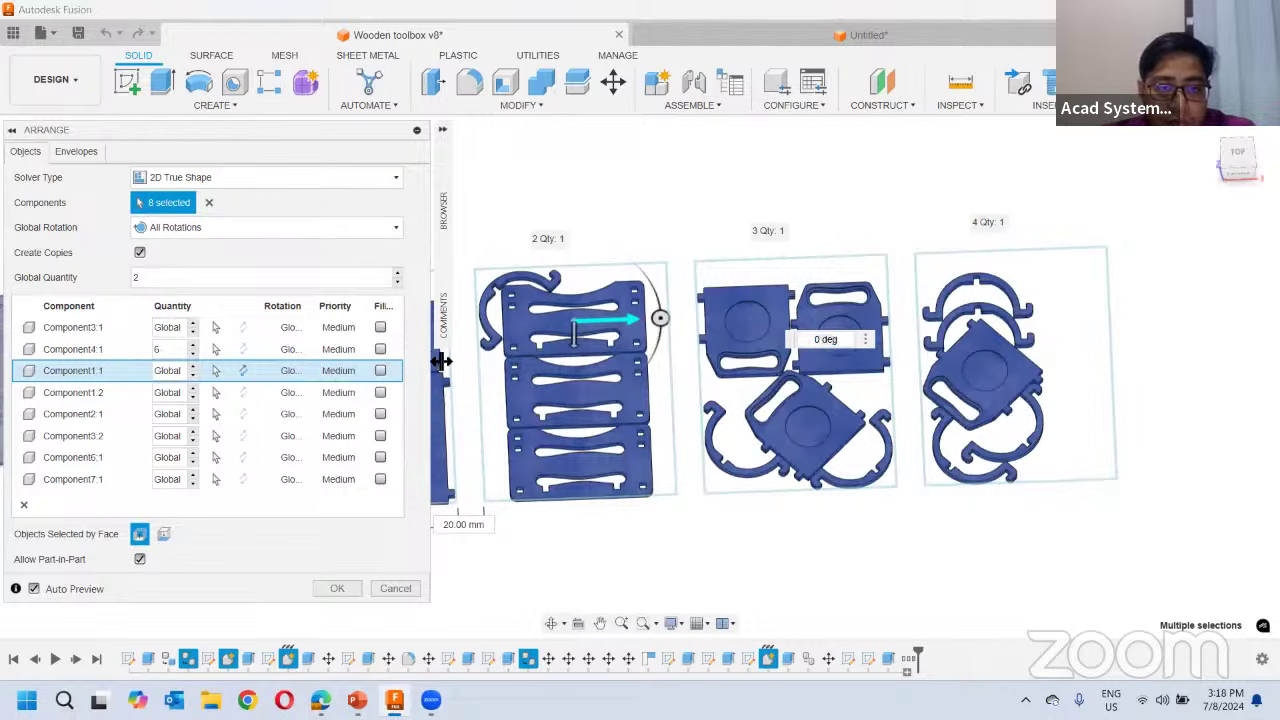
left_click_drag(431, 355, 465, 367)
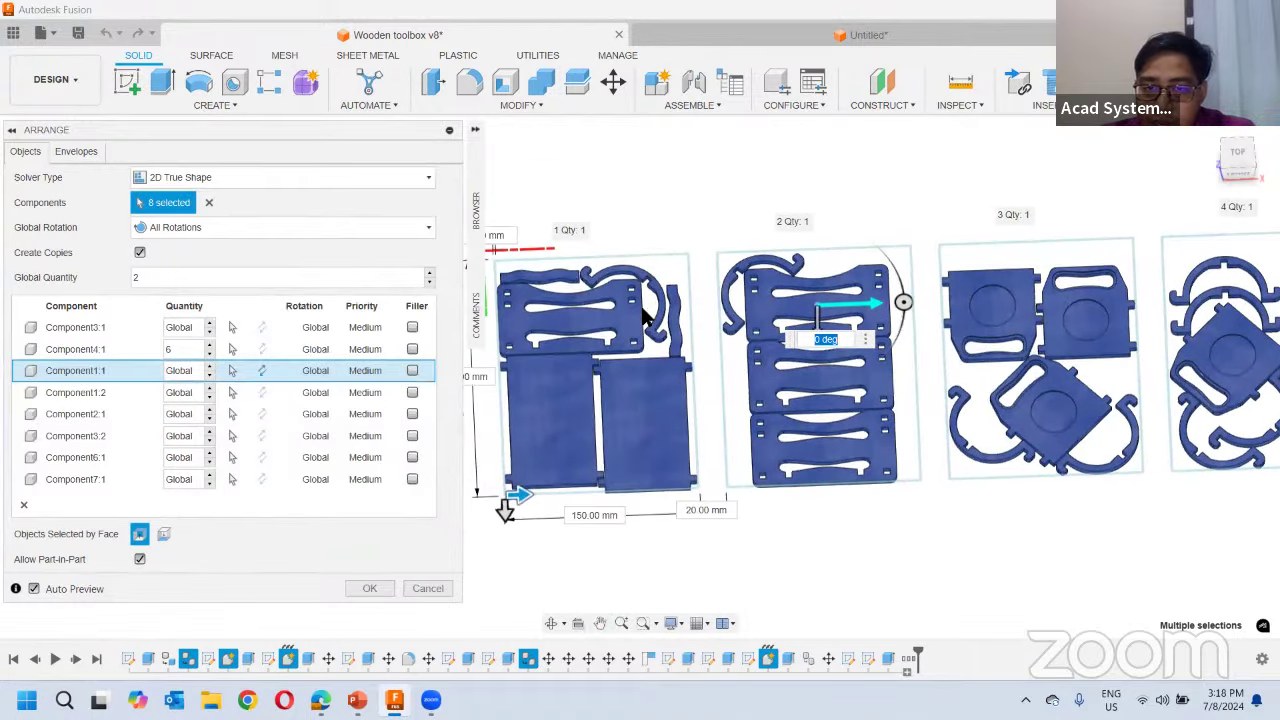
Mark Component7:1 as a filler for the free space in the envelopes and apply the arrangement
scroll(645, 318, "up", 4)
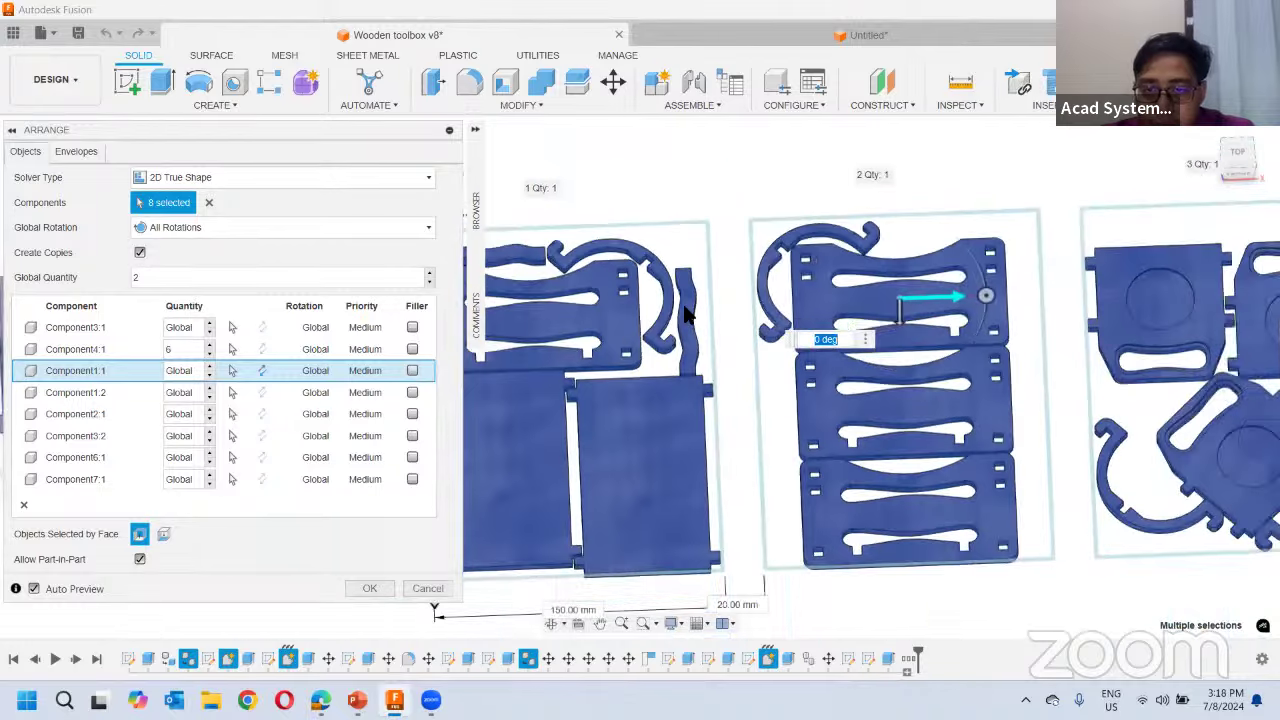
scroll(688, 318, "down", 2)
scroll(692, 324, "up", 3)
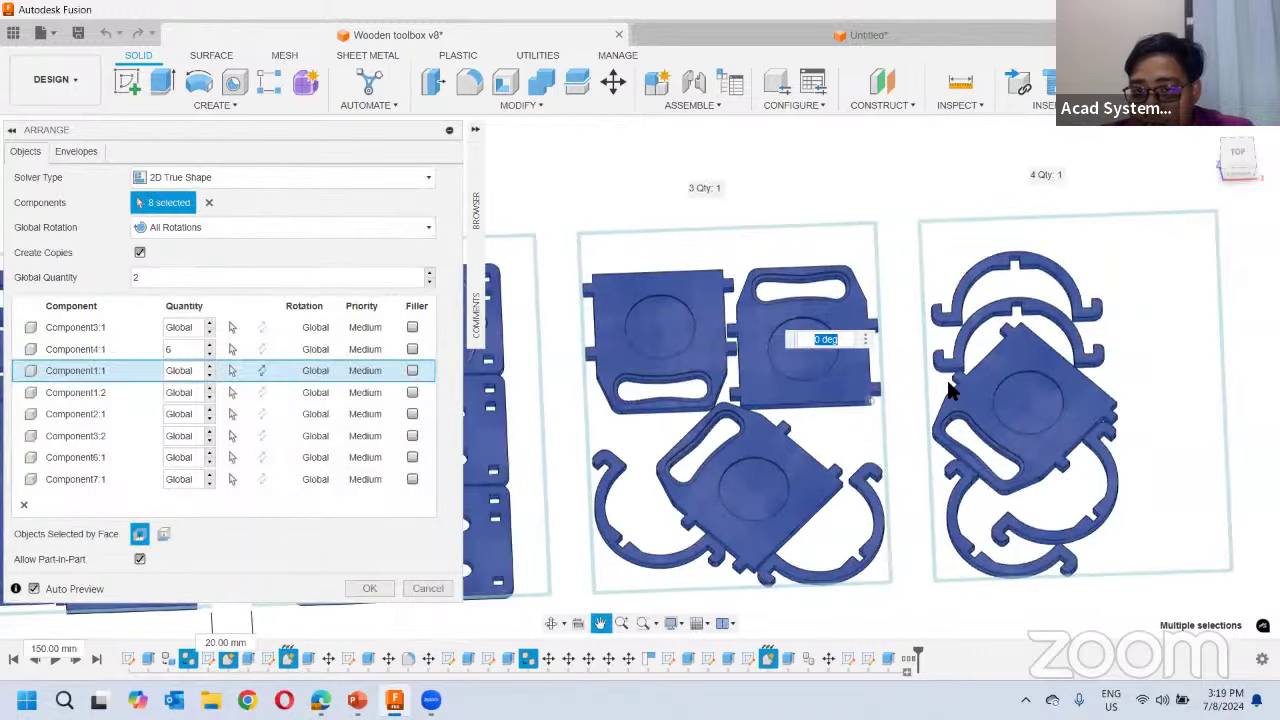
left_click(127, 482)
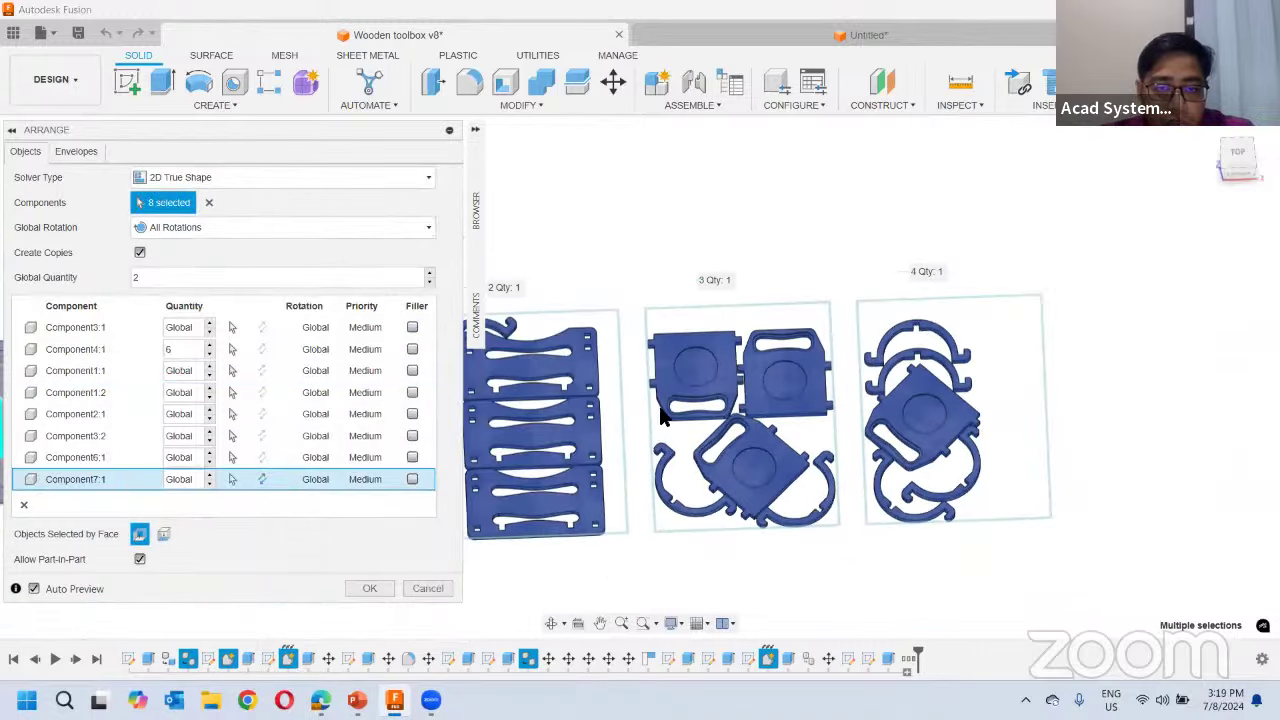
scroll(617, 358, "down", 2)
scroll(677, 364, "up", 4)
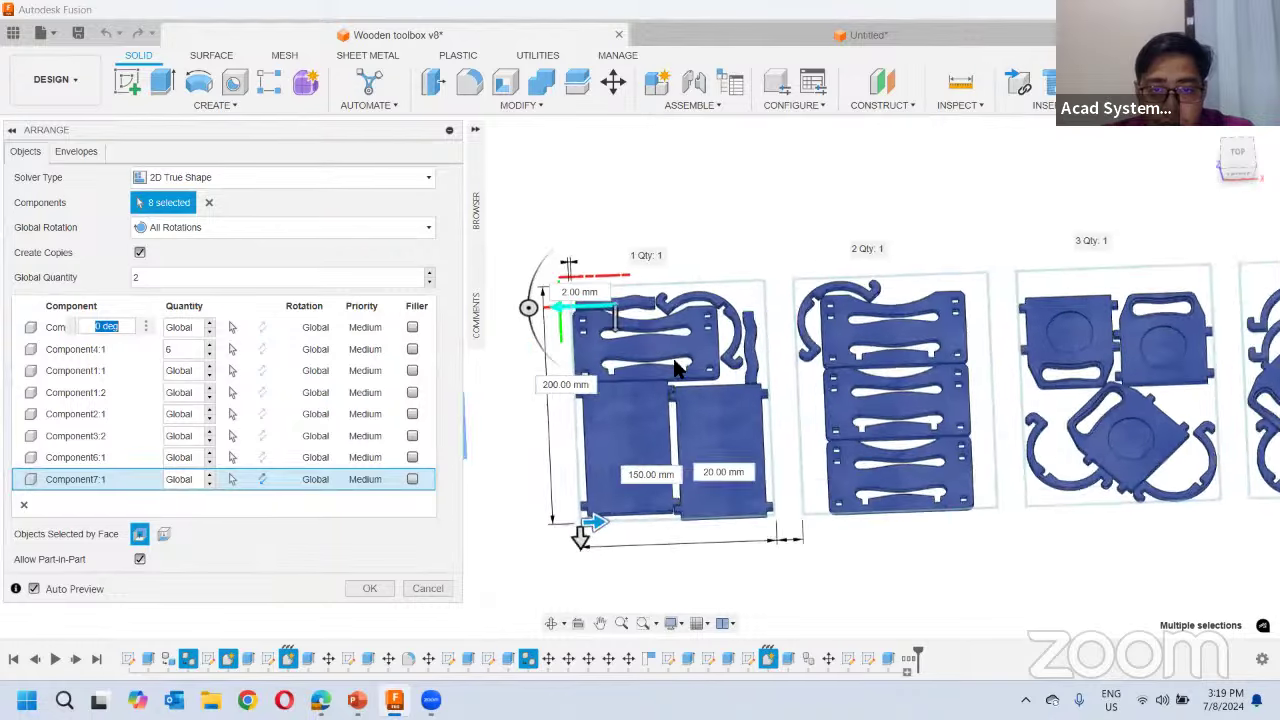
mouse_move(677, 364)
middle_mouse_down("shift")
mouse_move(663, 344)
mouse_move(686, 353)
middle_mouse_up("shift")
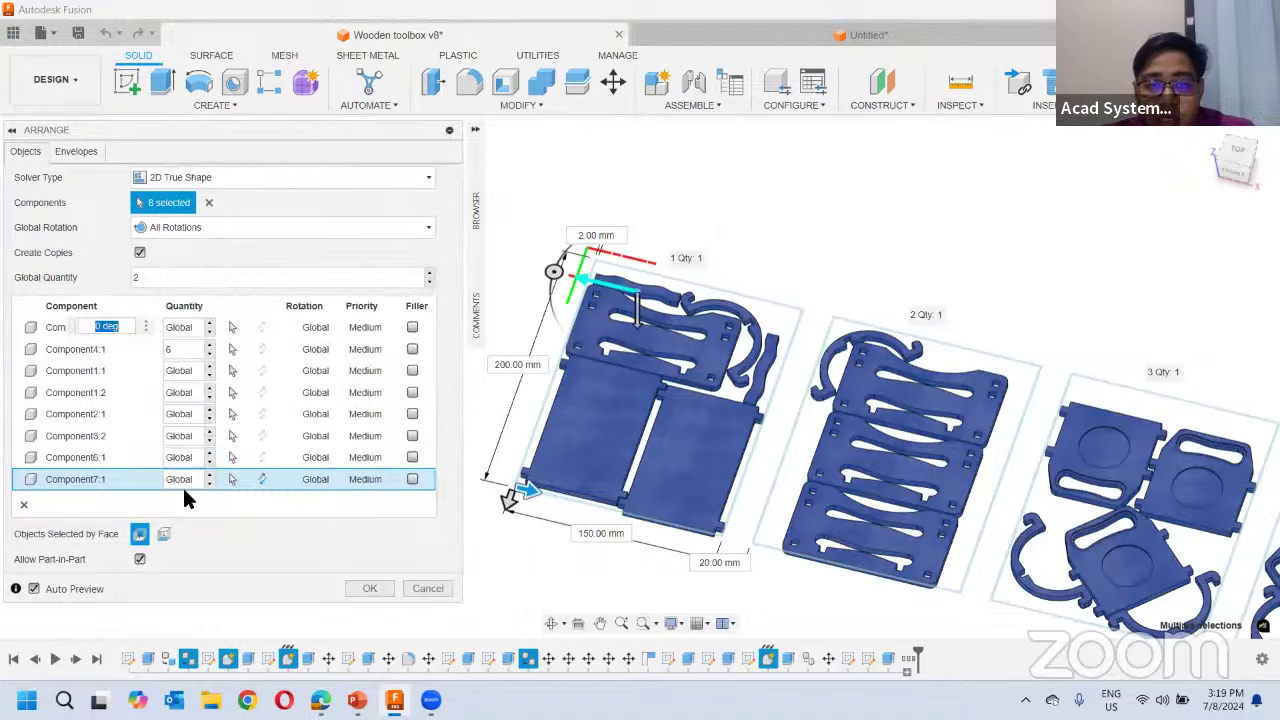
left_click(412, 479)
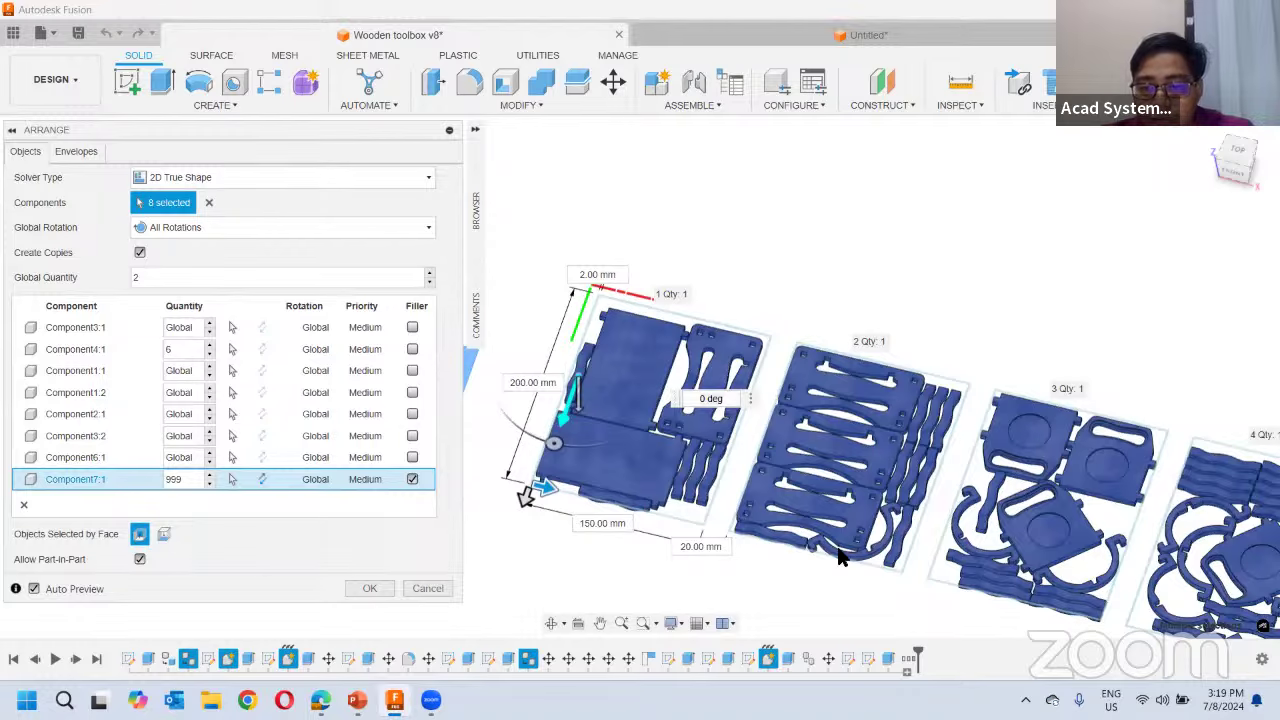
middle_click_drag(857, 514, 714, 457)
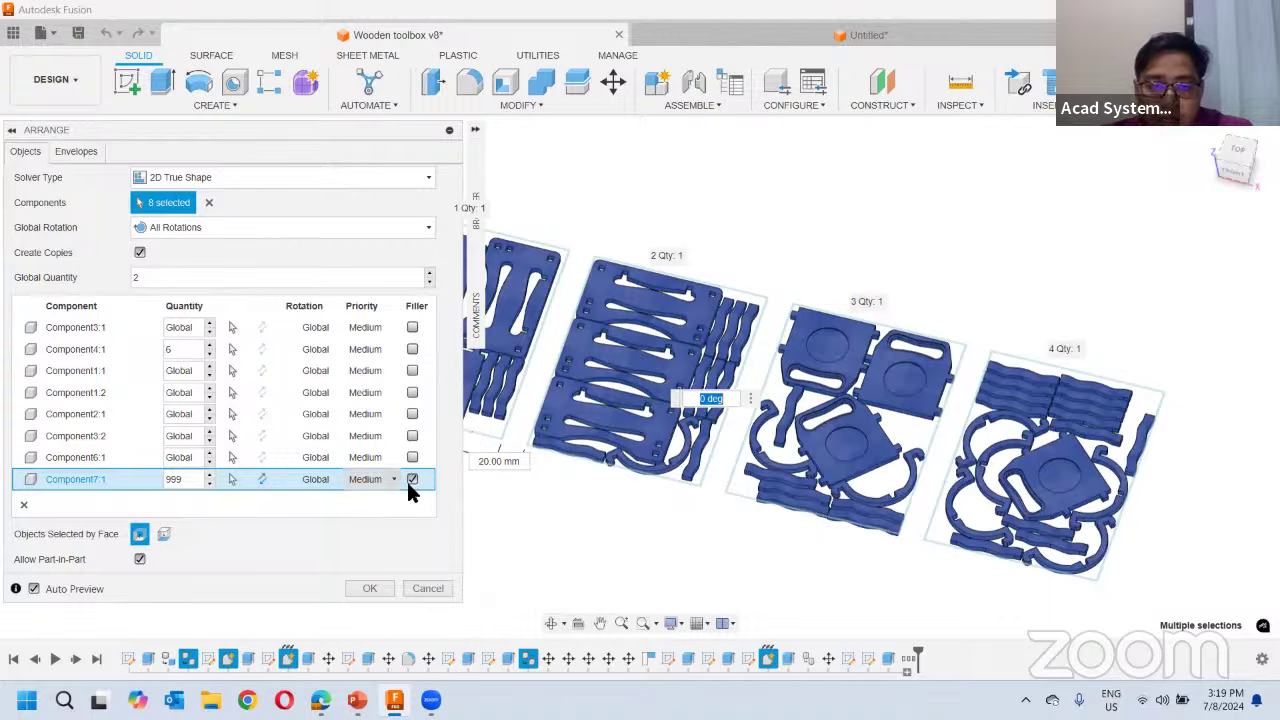
left_click(370, 589)
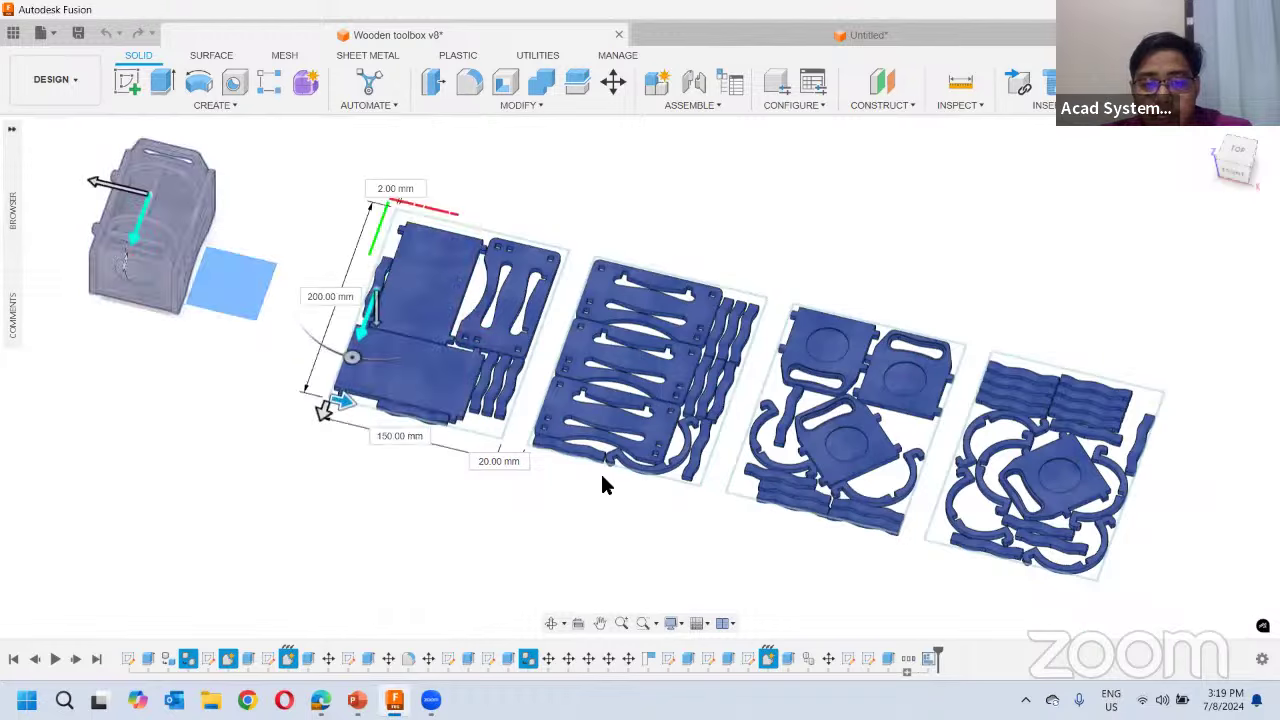
Examine the finished nested wooden sheets and the assembled toolbox from several angles
middle_click_drag(628, 295, 711, 286, "shift")
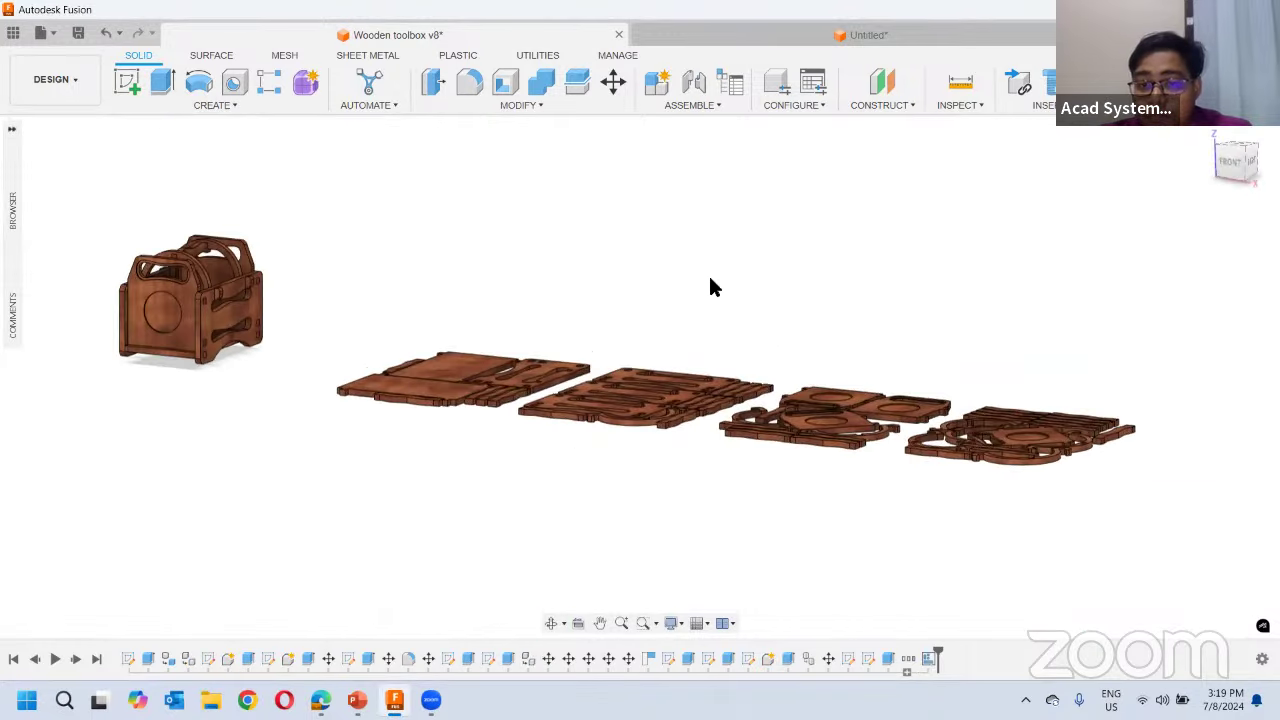
mouse_move(689, 360)
middle_mouse_down("shift")
mouse_move(598, 375)
mouse_move(683, 384)
middle_mouse_up("shift")
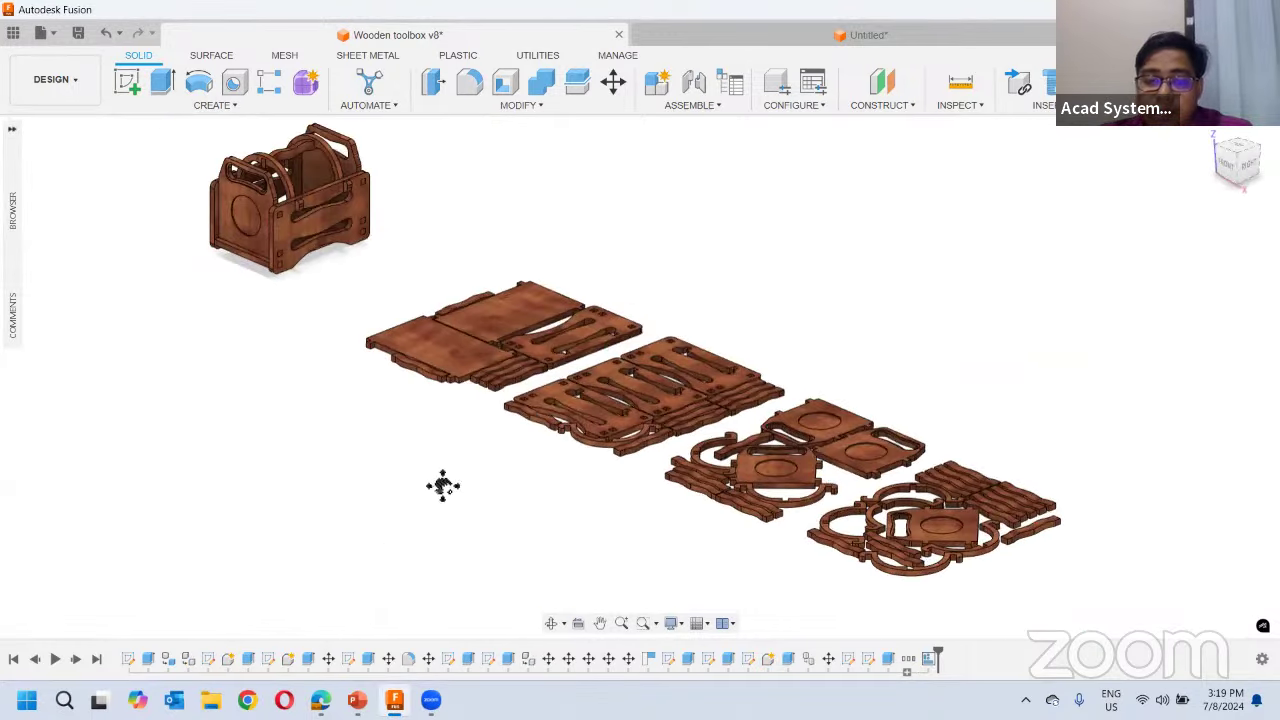
middle_click_drag(442, 486, 530, 461)
middle_click_drag(504, 385, 522, 335, "shift")
scroll(470, 400, "down", 2)
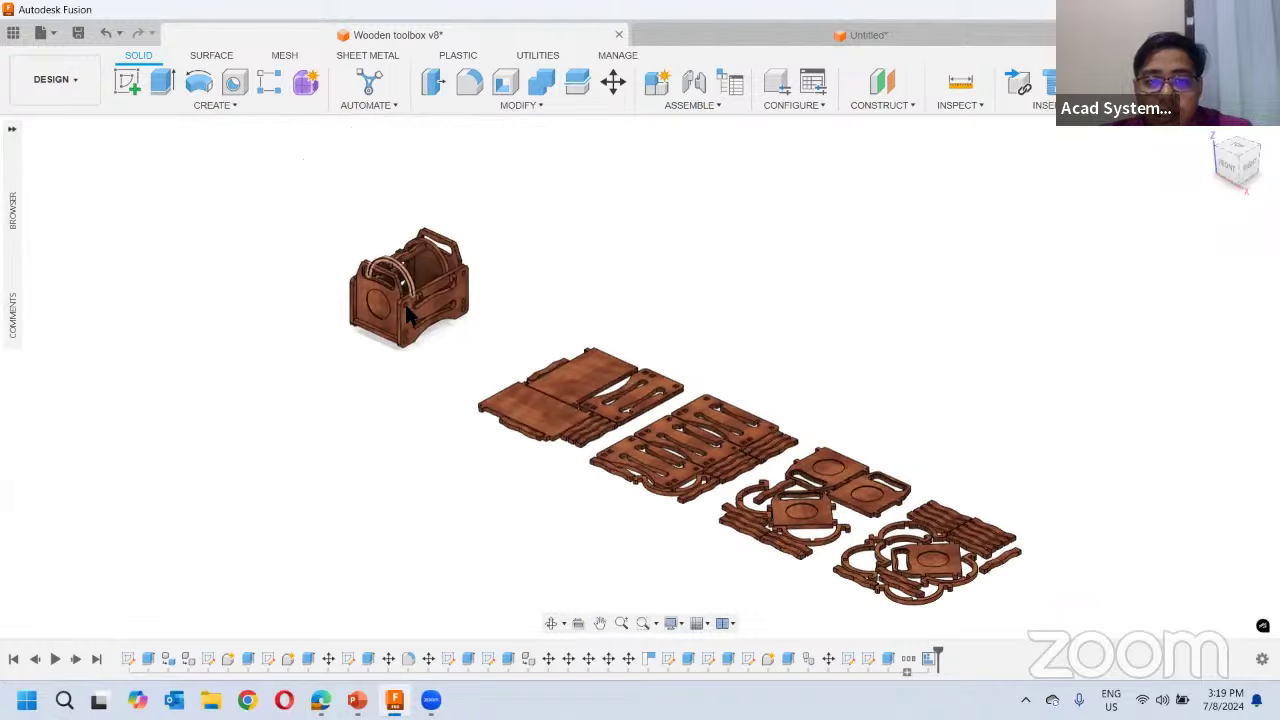
scroll(451, 408, "up", 4)
scroll(478, 392, "down", 2)
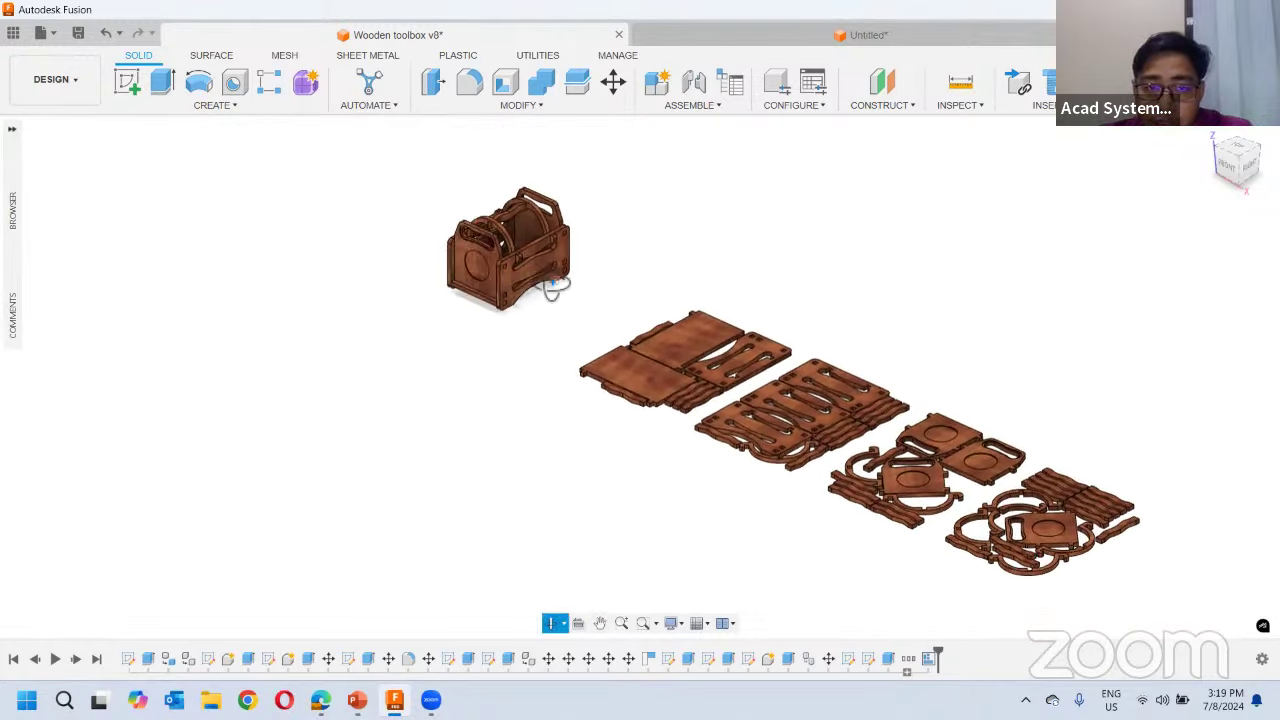
middle_click_drag(551, 286, 545, 331, "shift")
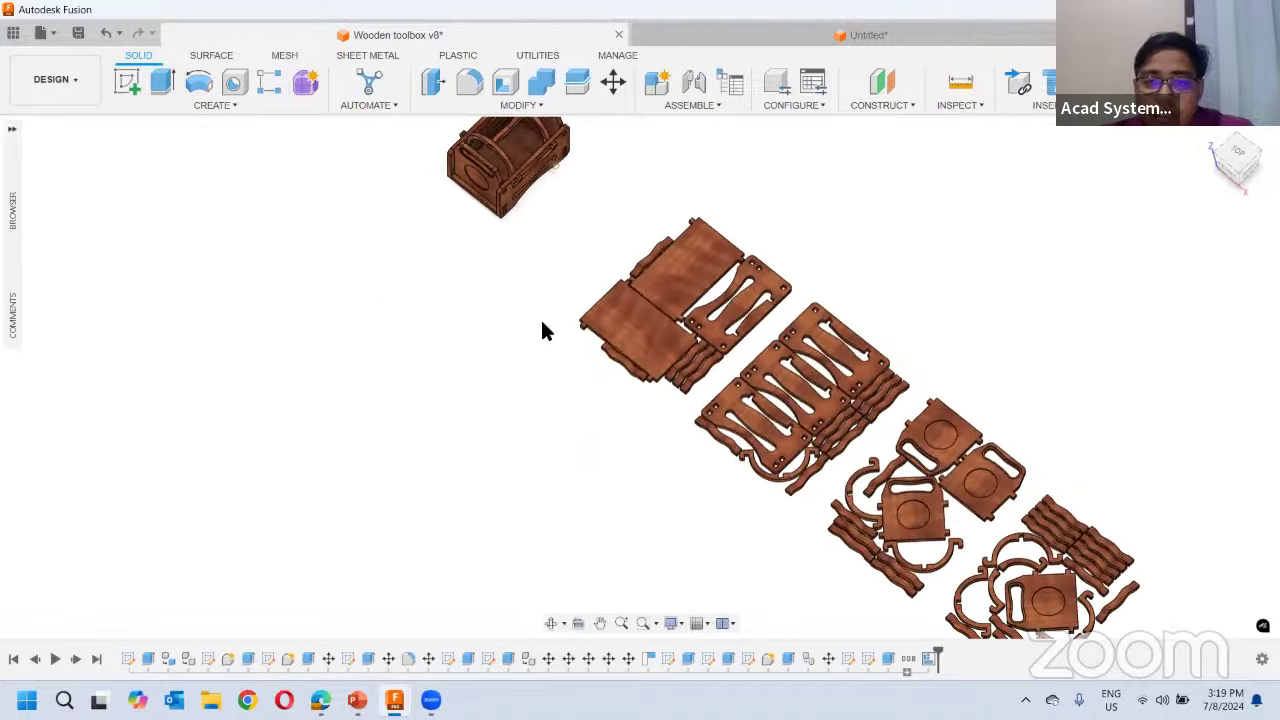
Sketch a closed eight-sided irregular outline, about 225 by 150 mm with a notched upper edge, on the horizontal plane in front of the toolbox
left_click(1242, 158)
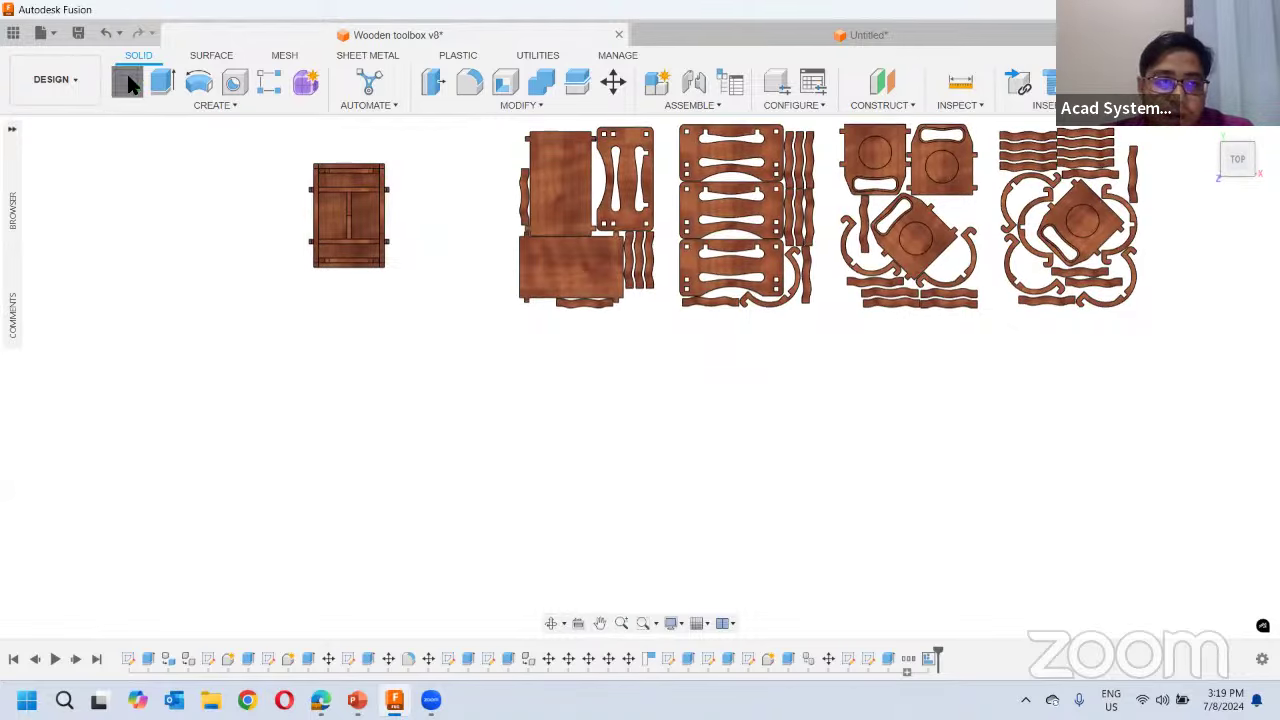
left_click(130, 85)
left_click(452, 222)
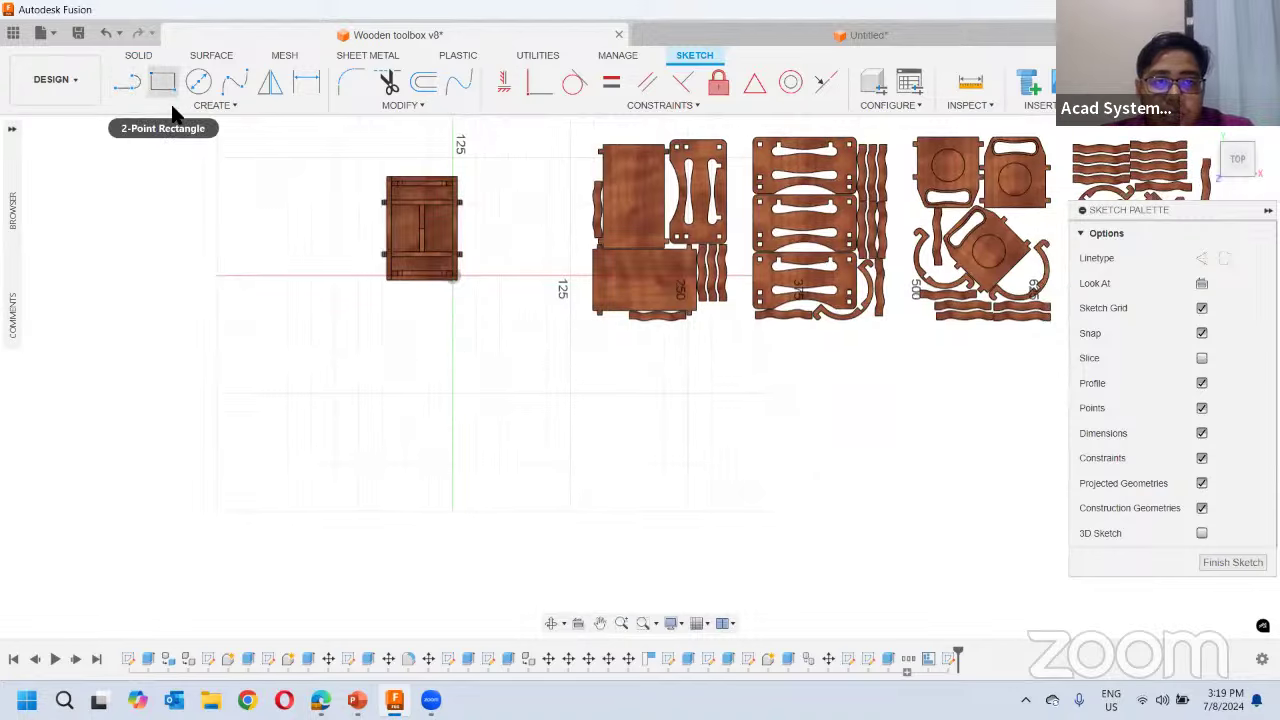
left_click(122, 81)
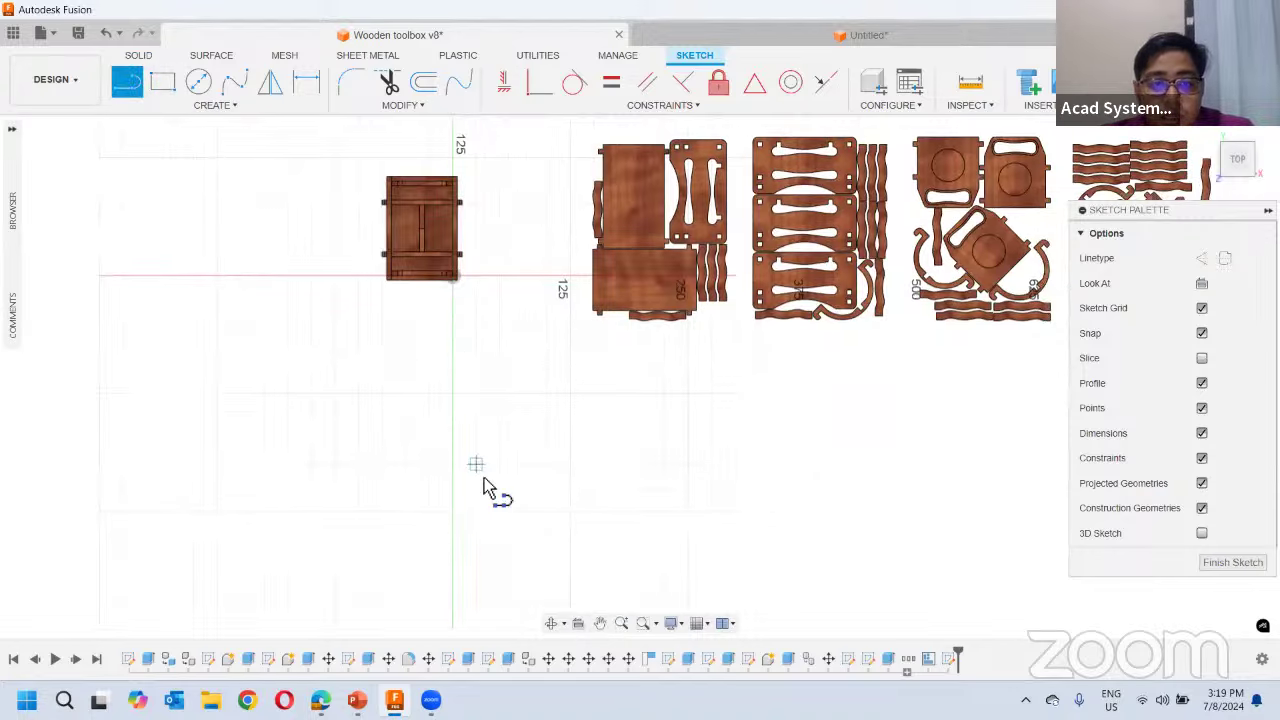
left_click(452, 418)
left_click(452, 558)
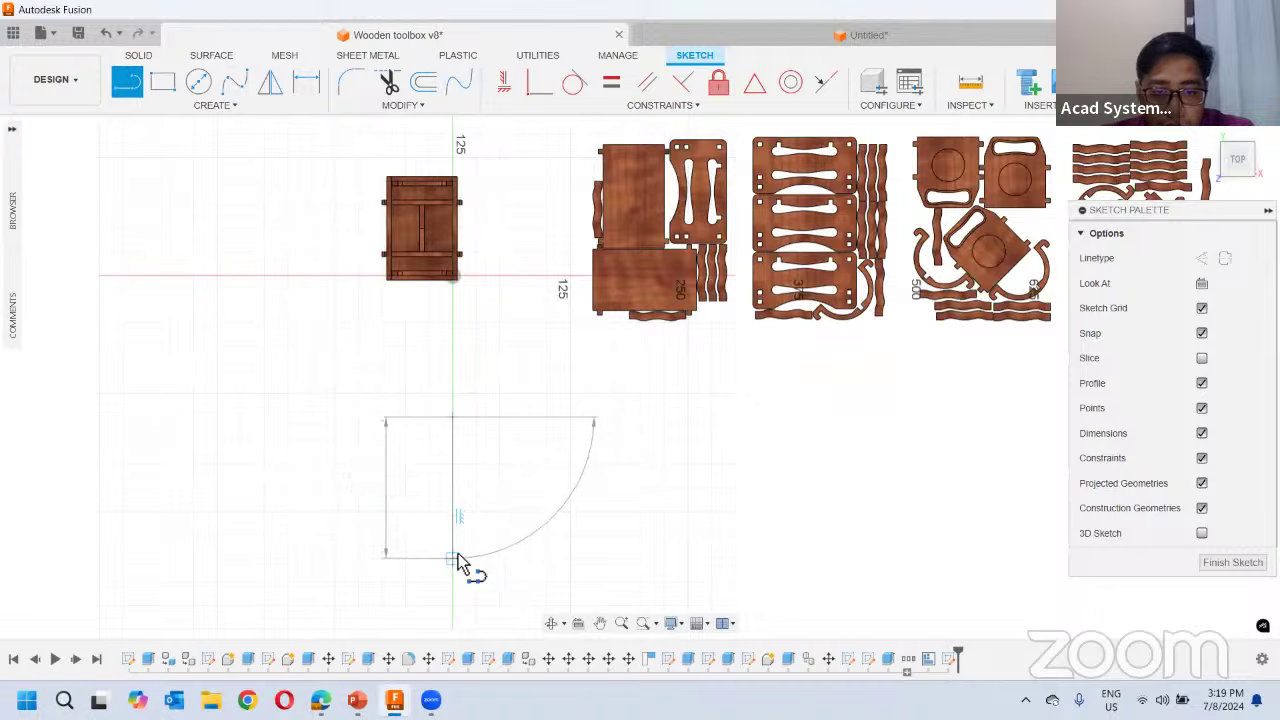
left_click(570, 558)
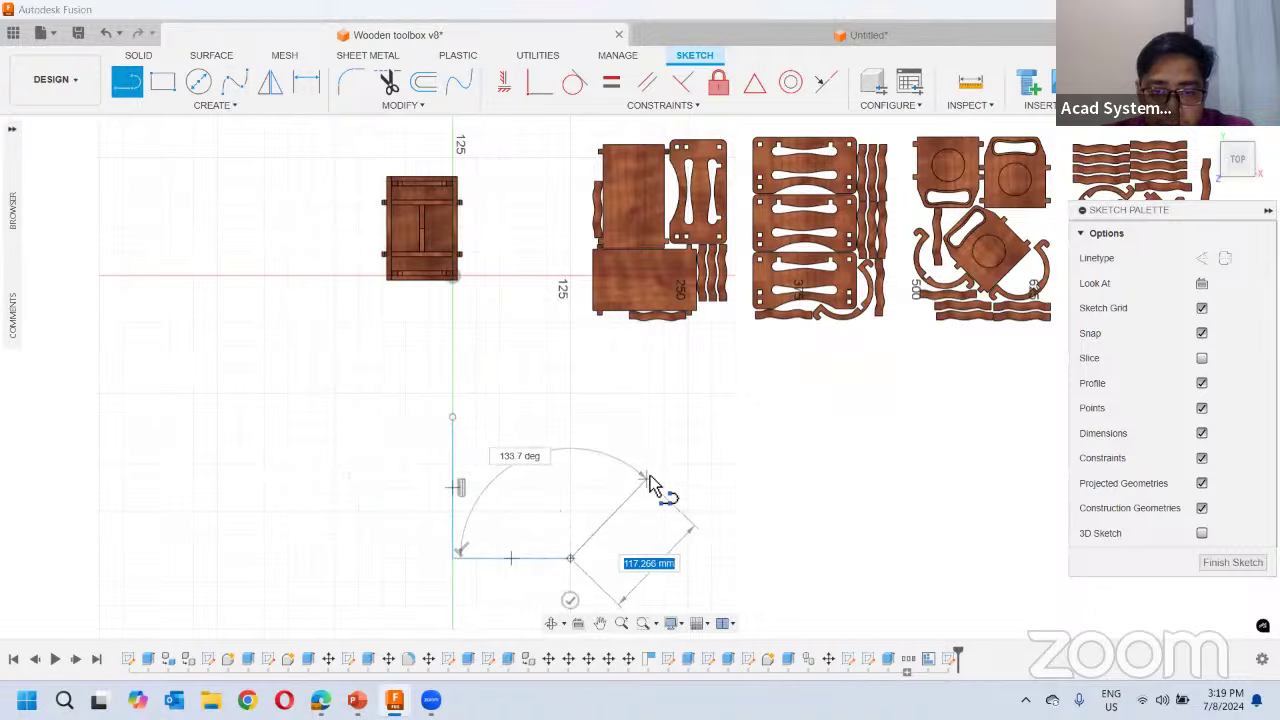
left_click(664, 488)
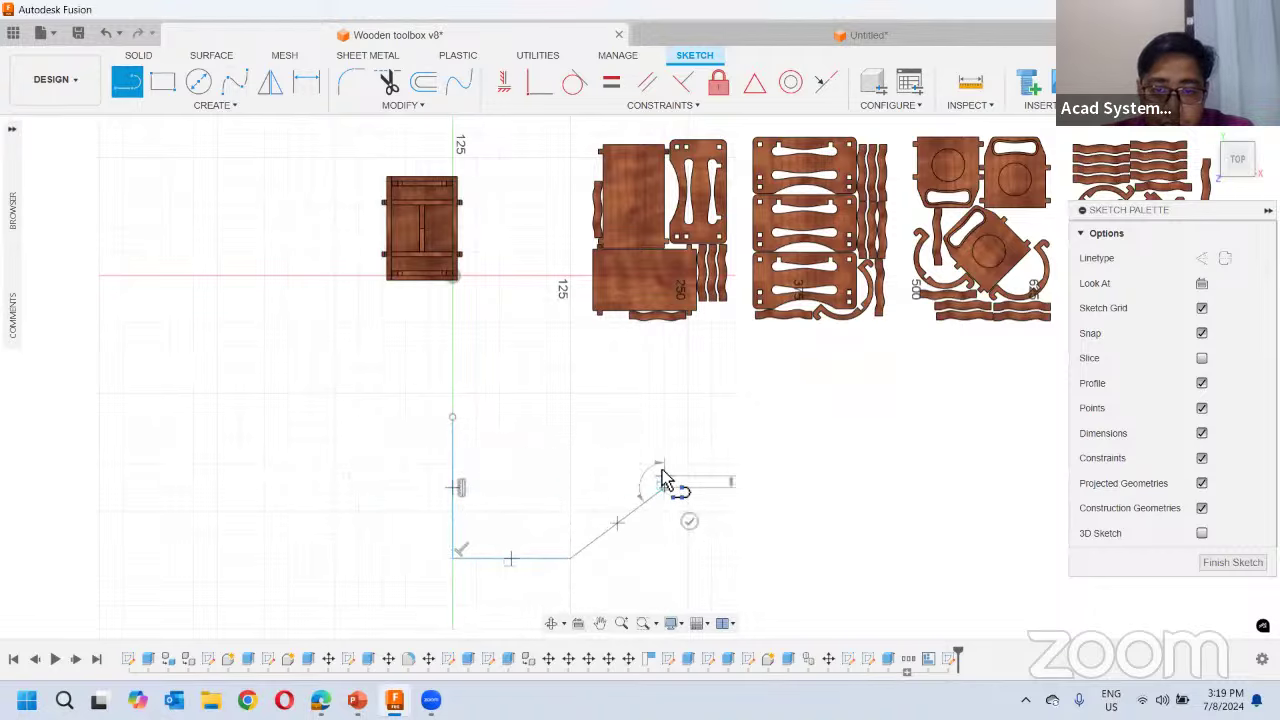
left_click(664, 418)
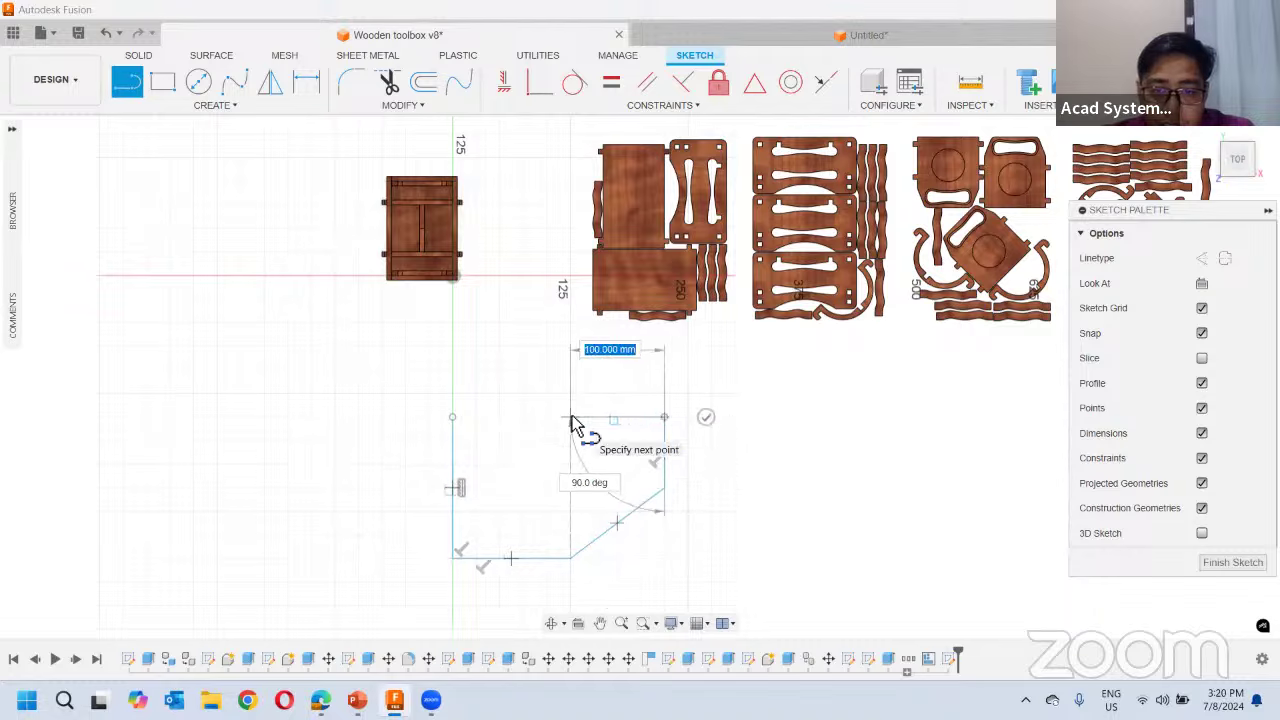
left_click(570, 417)
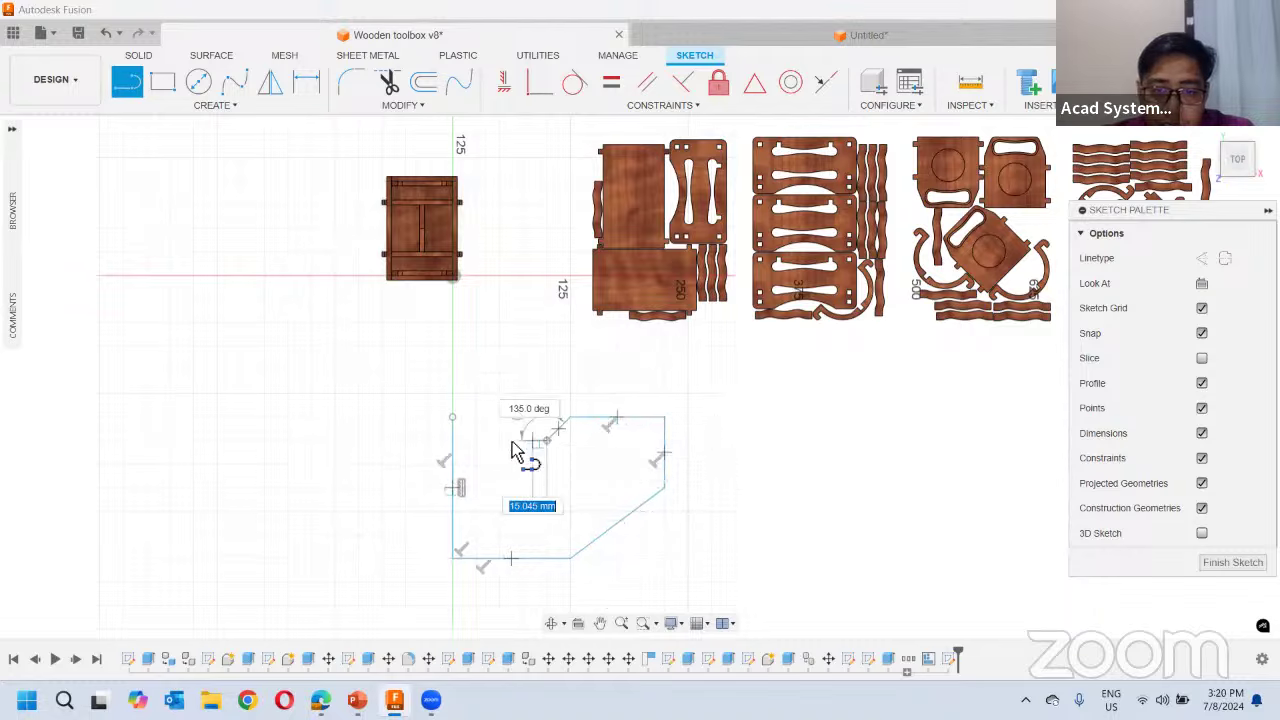
left_click(500, 440)
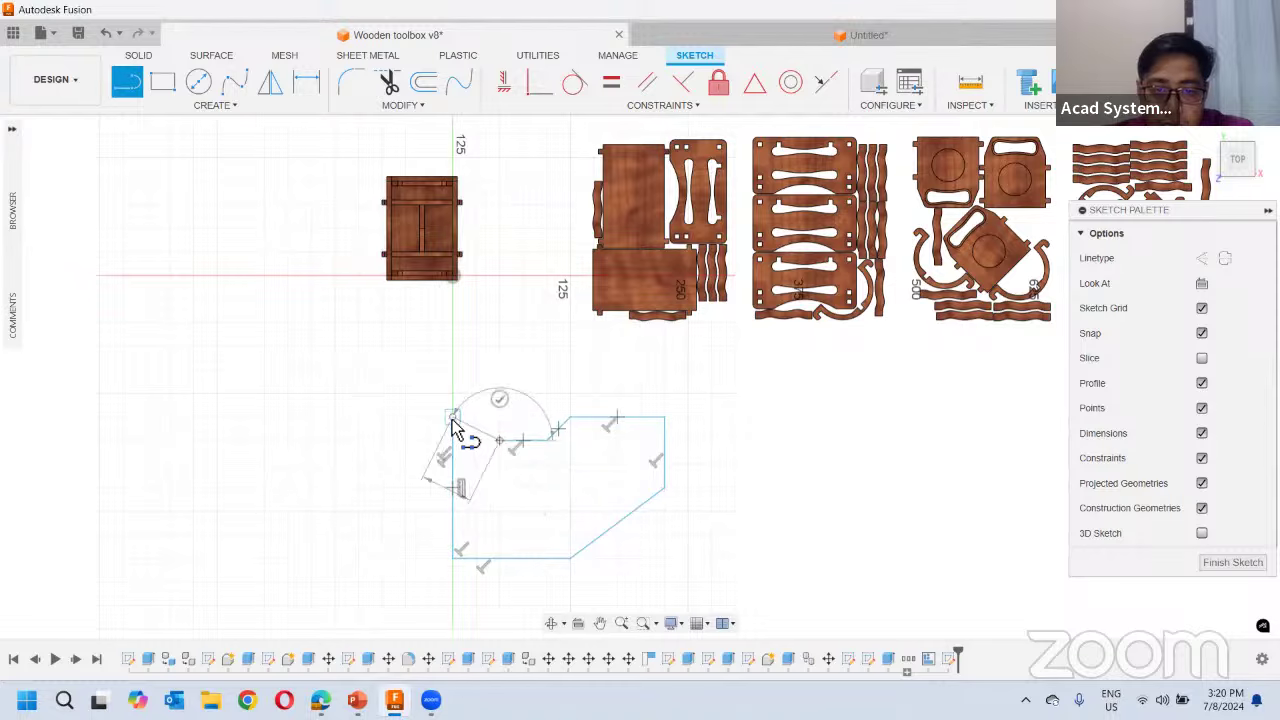
left_click(452, 417)
Add a small circle inside the irregular outline near its lower edge and finish the sketch
left_click(199, 82)
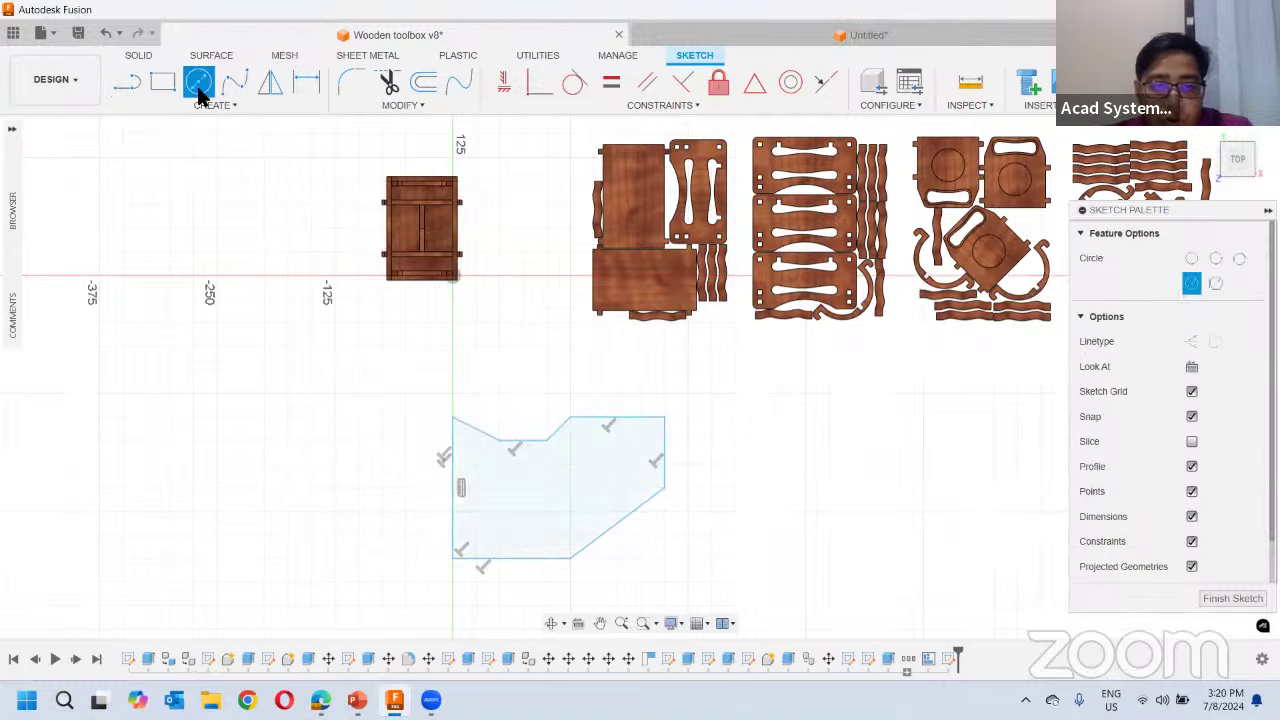
left_click(546, 534)
type("25")
key("Return")
key("Escape")
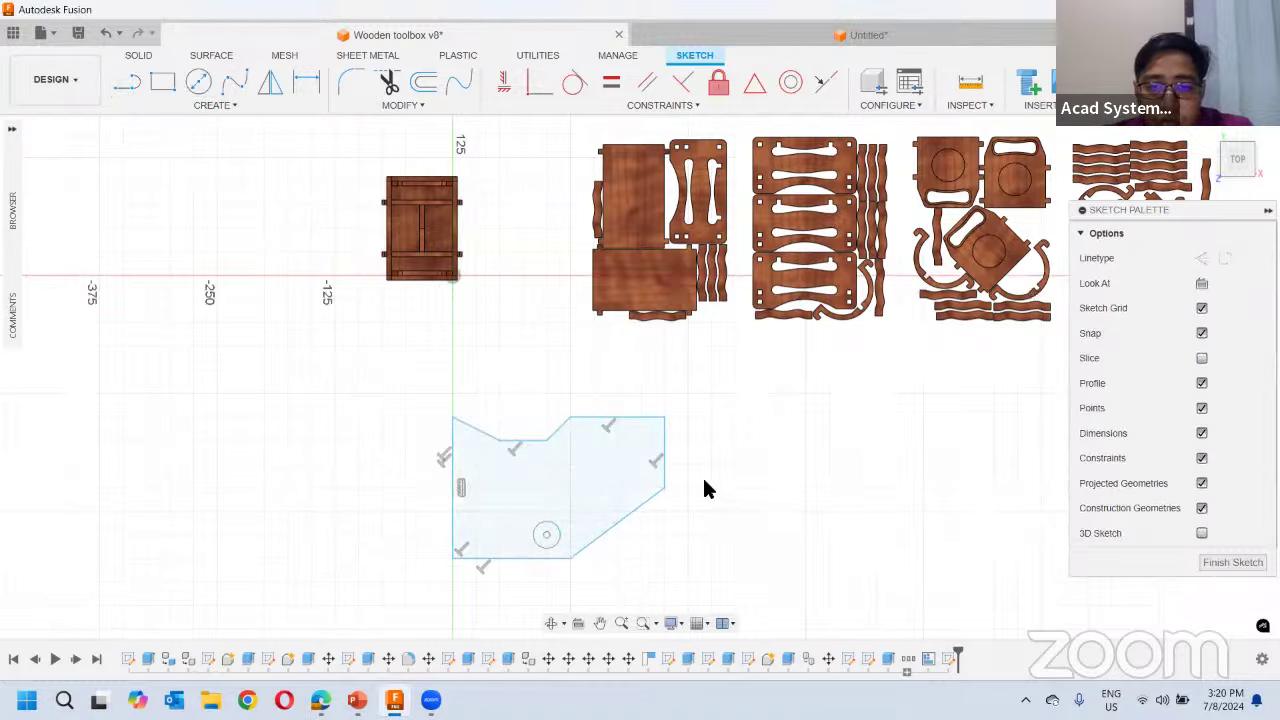
left_click(1232, 562)
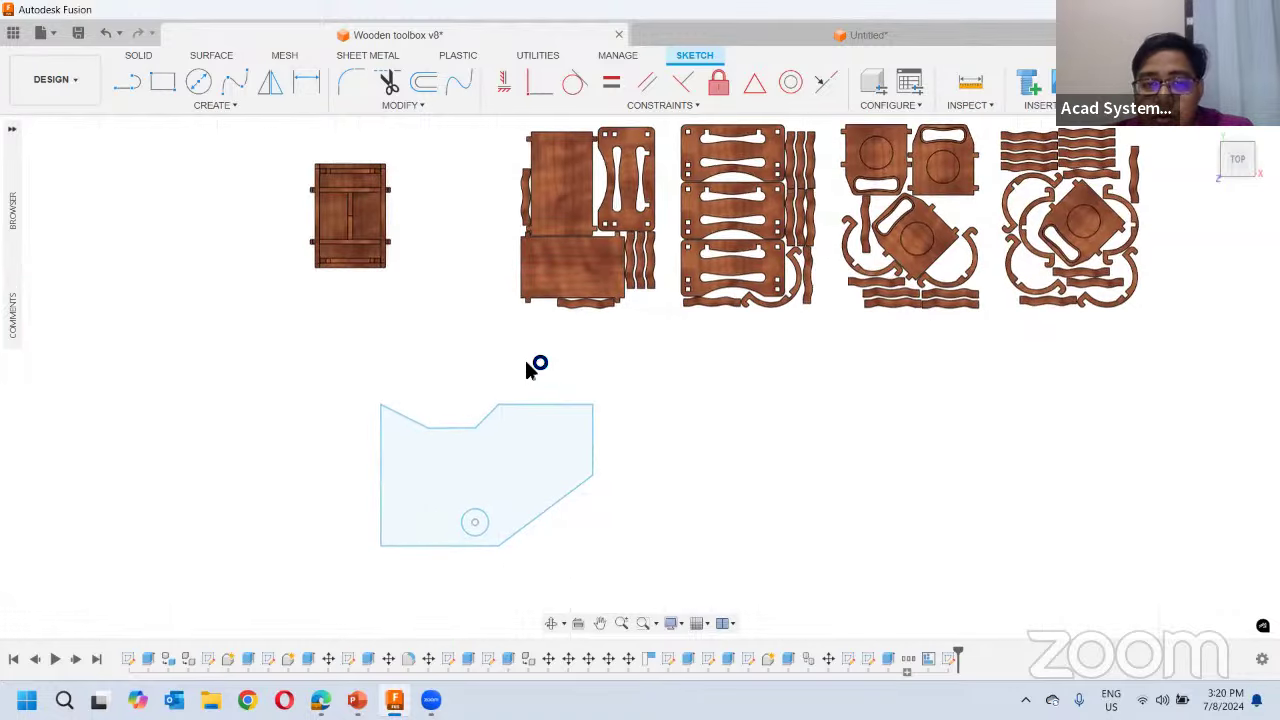
Start a new Arrange with Sketch/Face as the envelope type and pick the irregular sketch profile around the circle as the envelope
middle_click_drag(440, 334, 523, 409, "shift")
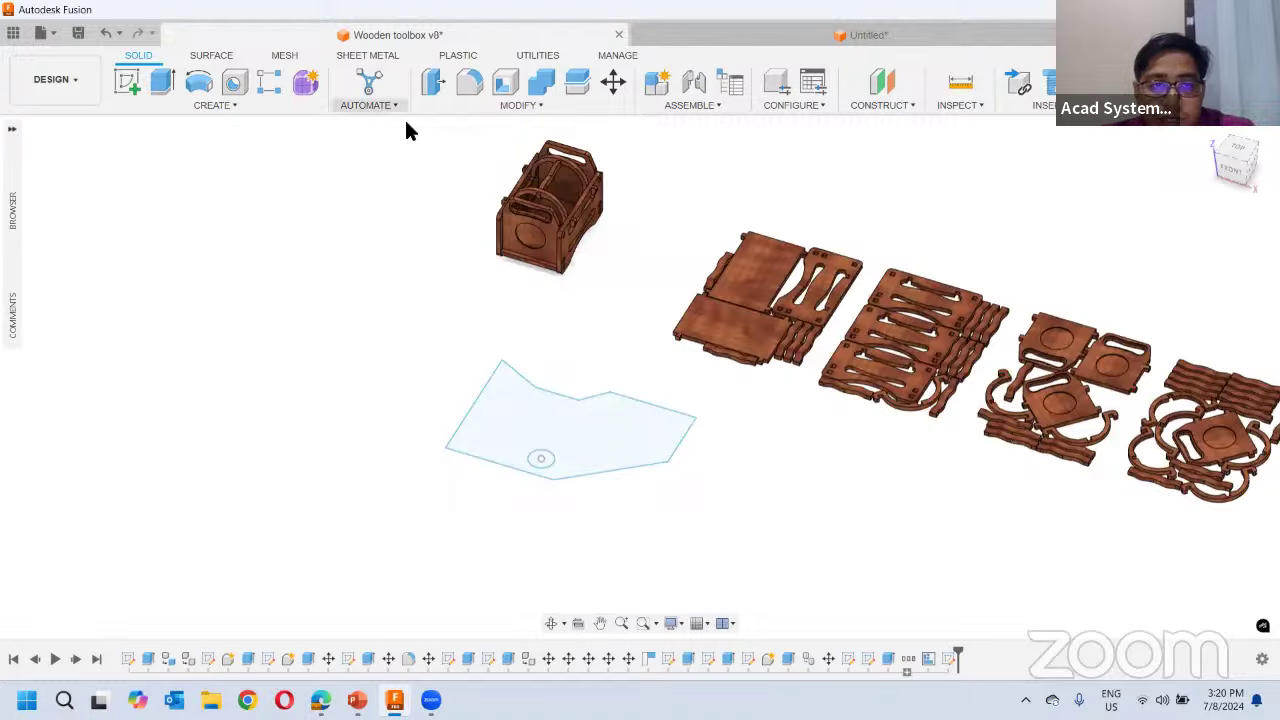
left_click(453, 112)
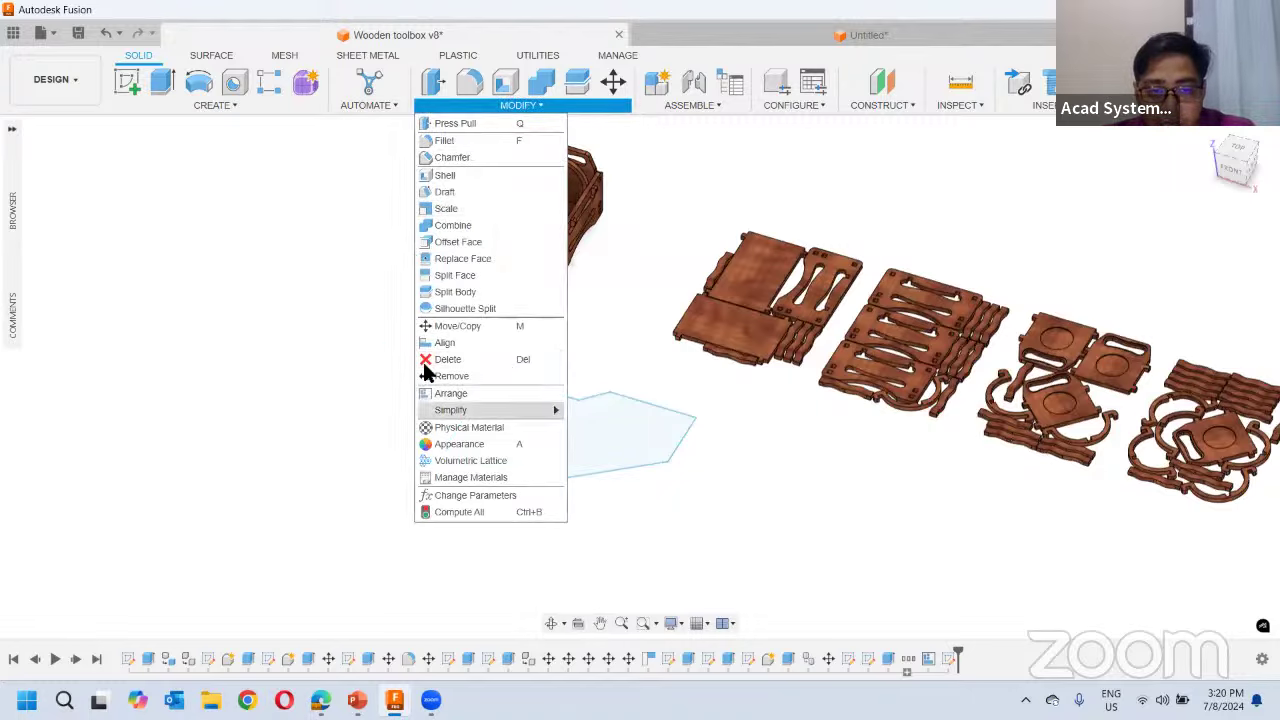
left_click(447, 398)
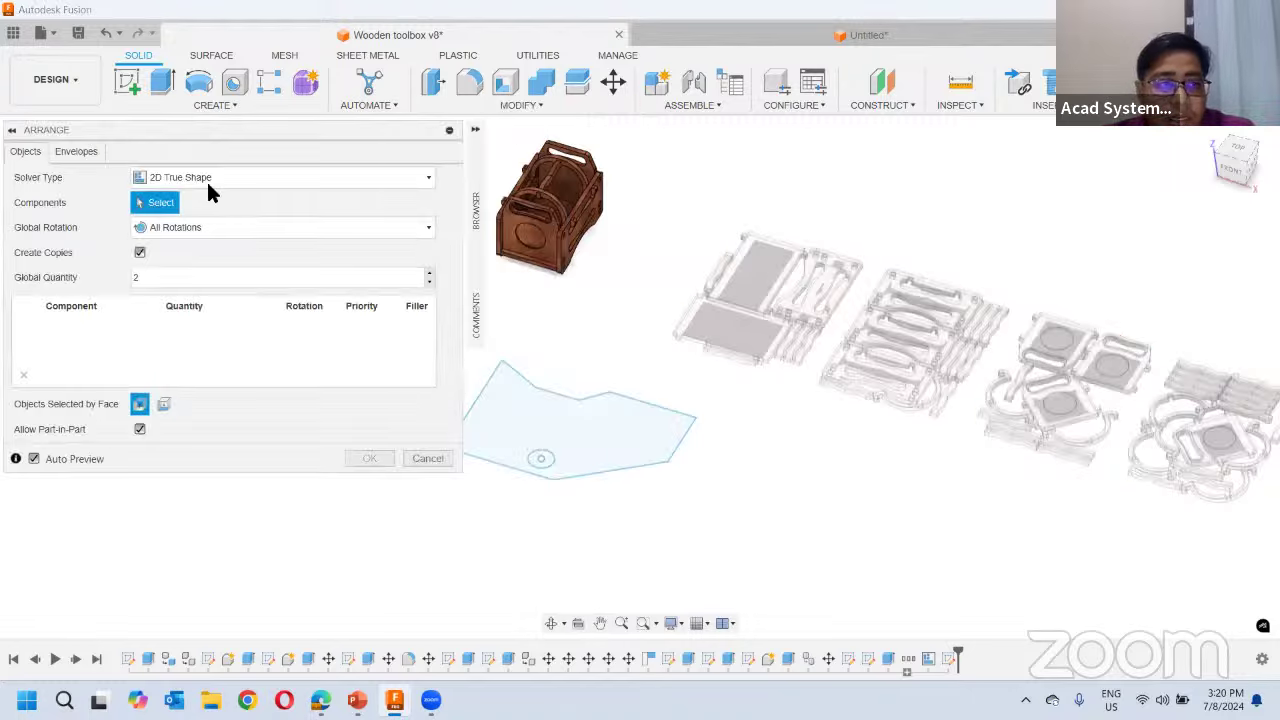
left_click(78, 153)
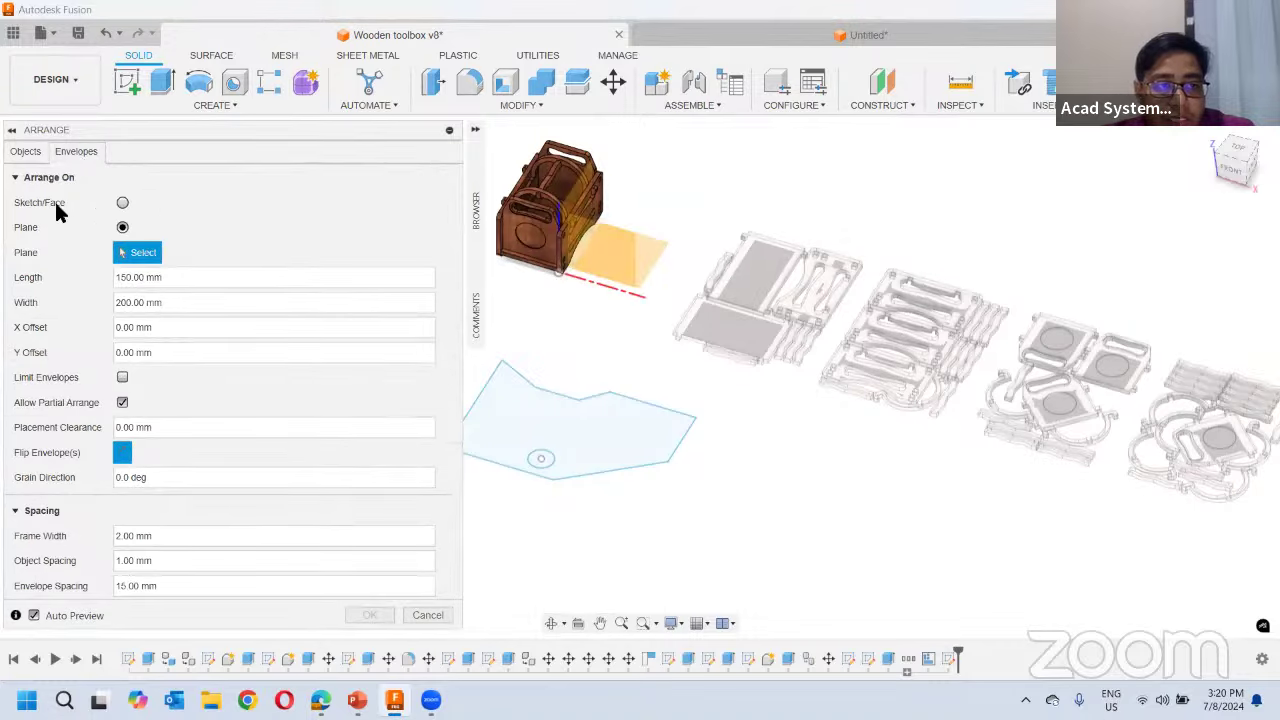
left_click(123, 203)
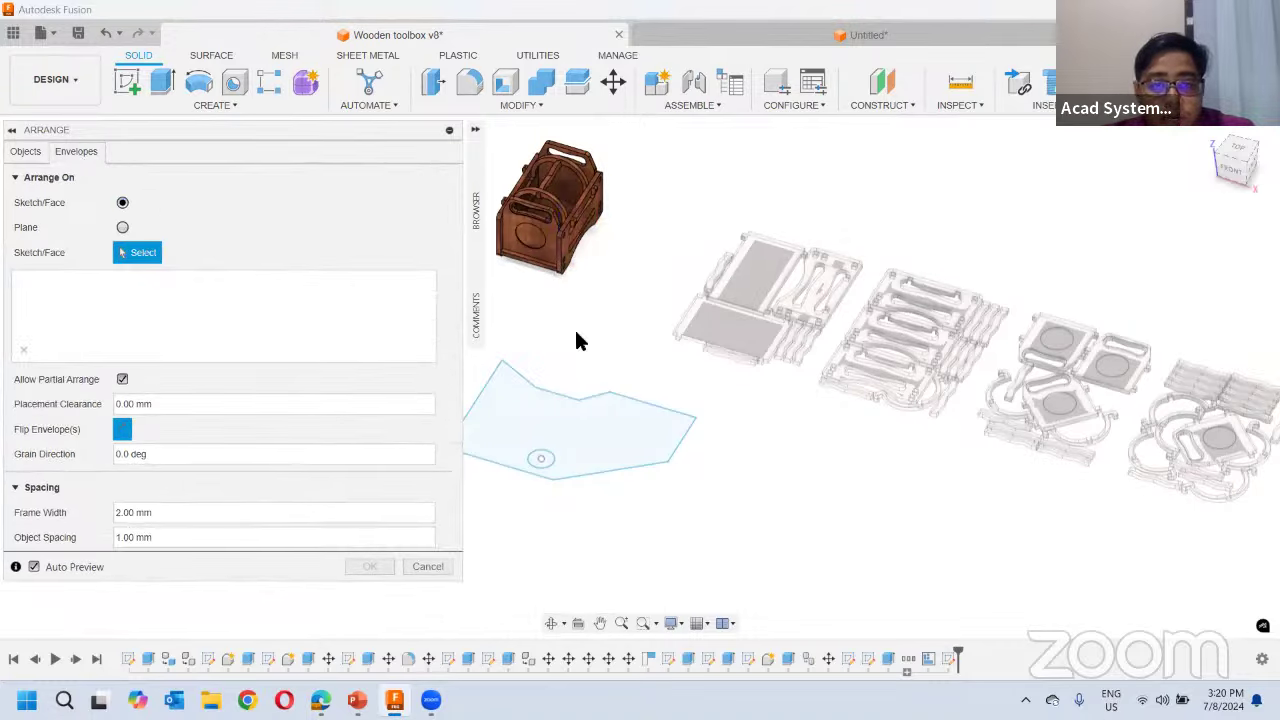
left_click(570, 427)
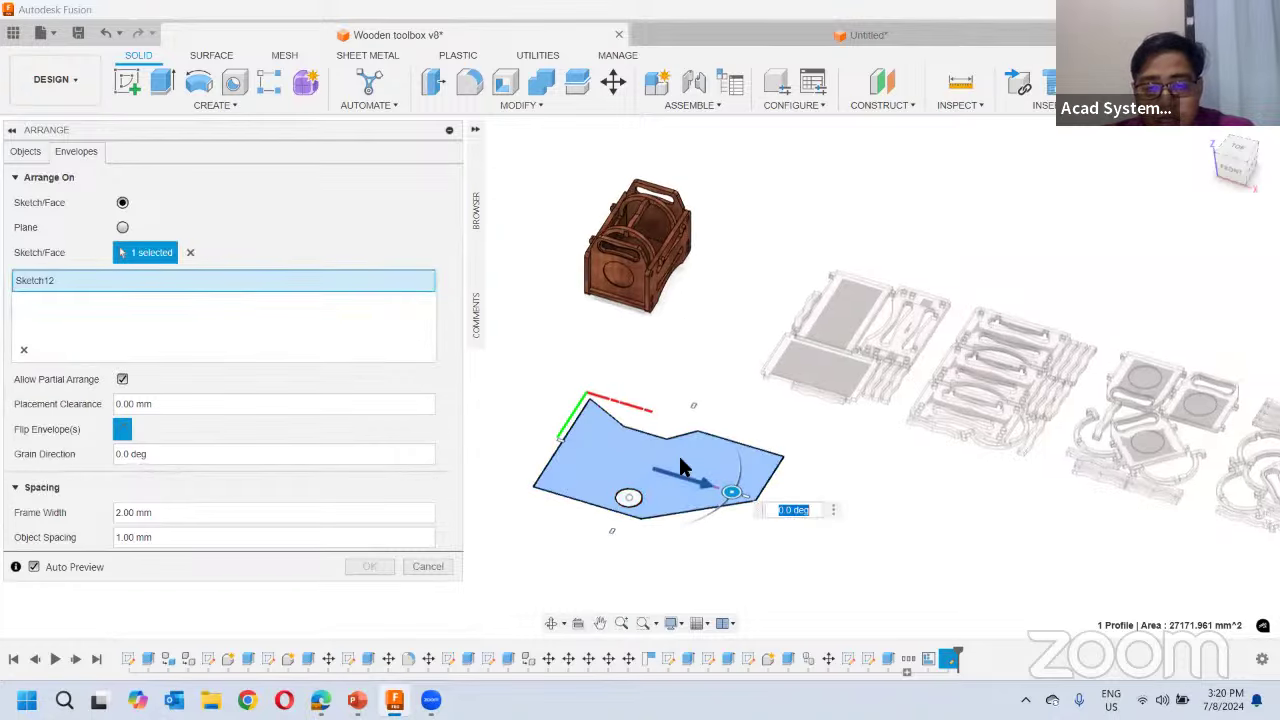
Select all eight toolbox components for arranging and inspect their placement around the circular hole in the irregular envelope
left_click(29, 155)
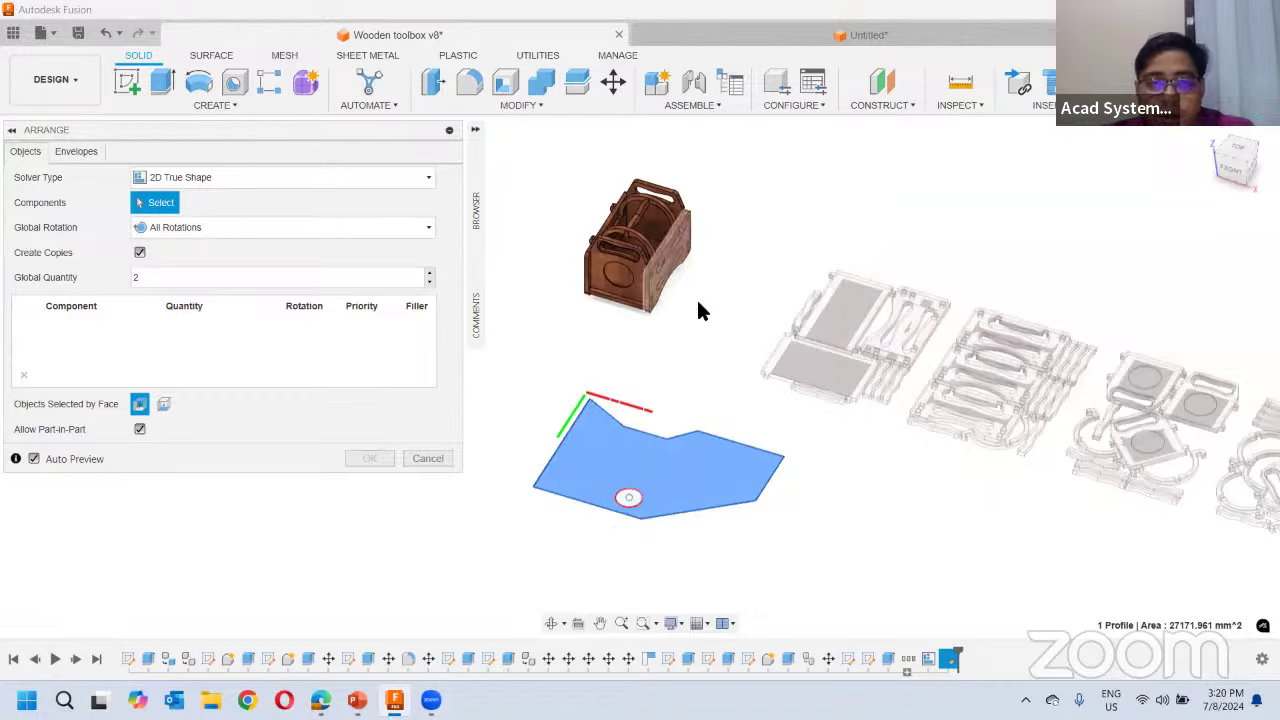
left_click_drag(711, 330, 564, 240)
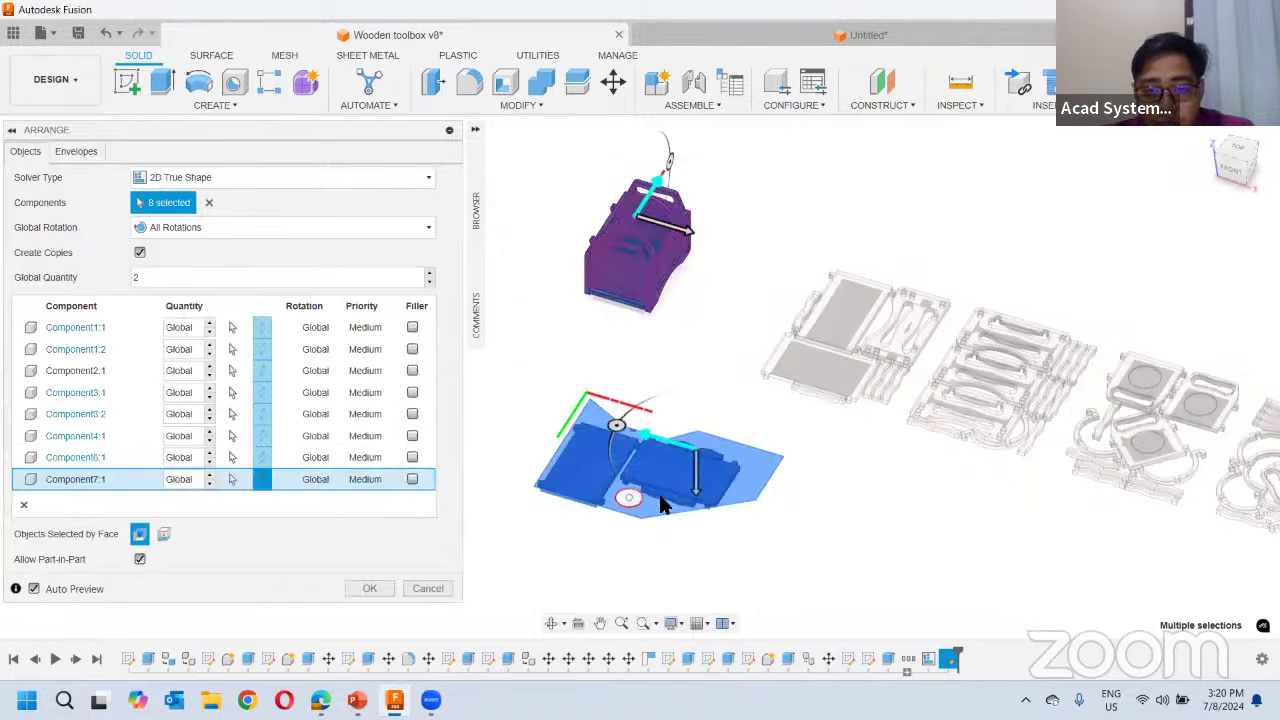
middle_click_drag(640, 500, 668, 553, "shift")
scroll(668, 553, "up", 5)
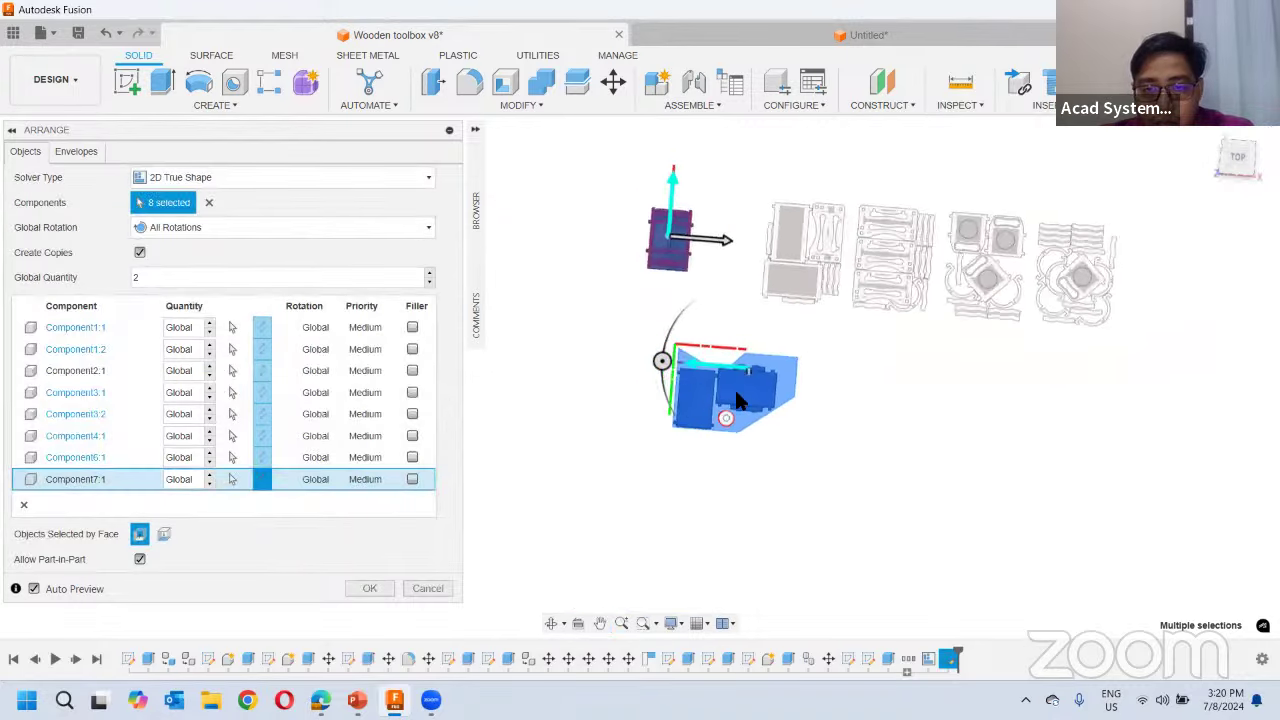
middle_click_drag(731, 340, 659, 295, "shift")
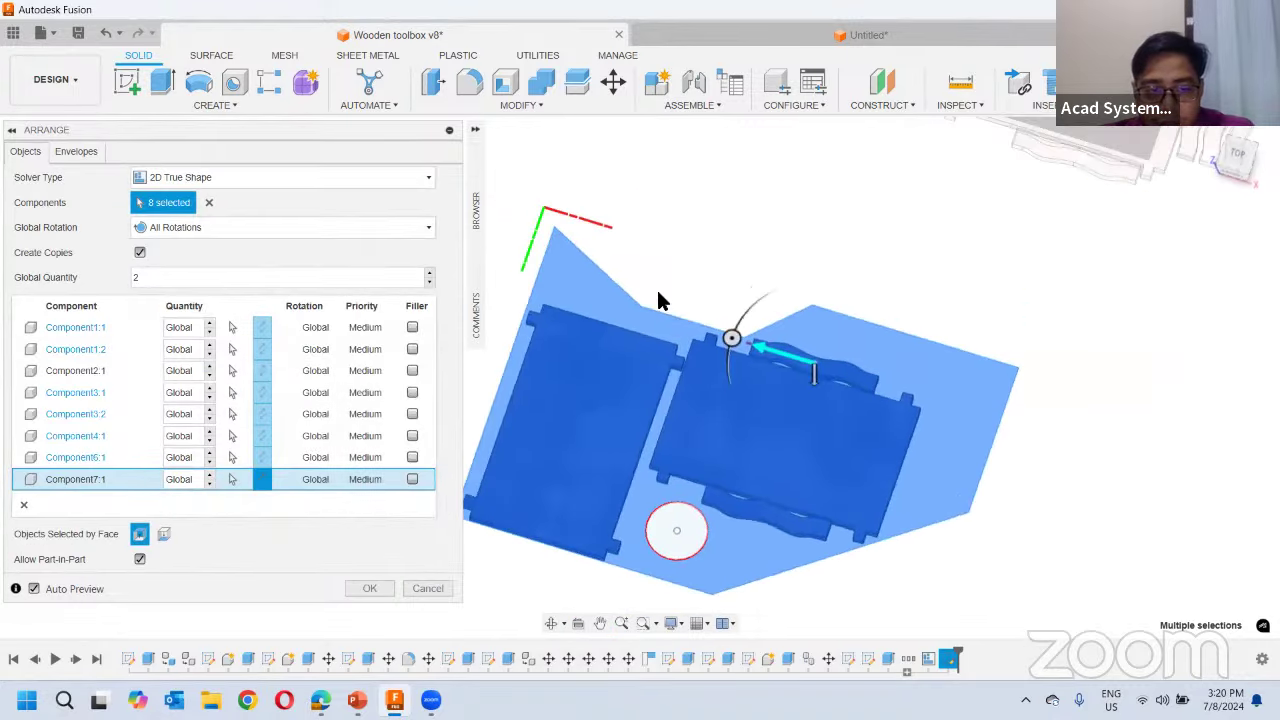
Set the arrangement's global quantity to 1 and apply the nesting on the irregular envelope
middle_click_drag(728, 397, 686, 357, "shift")
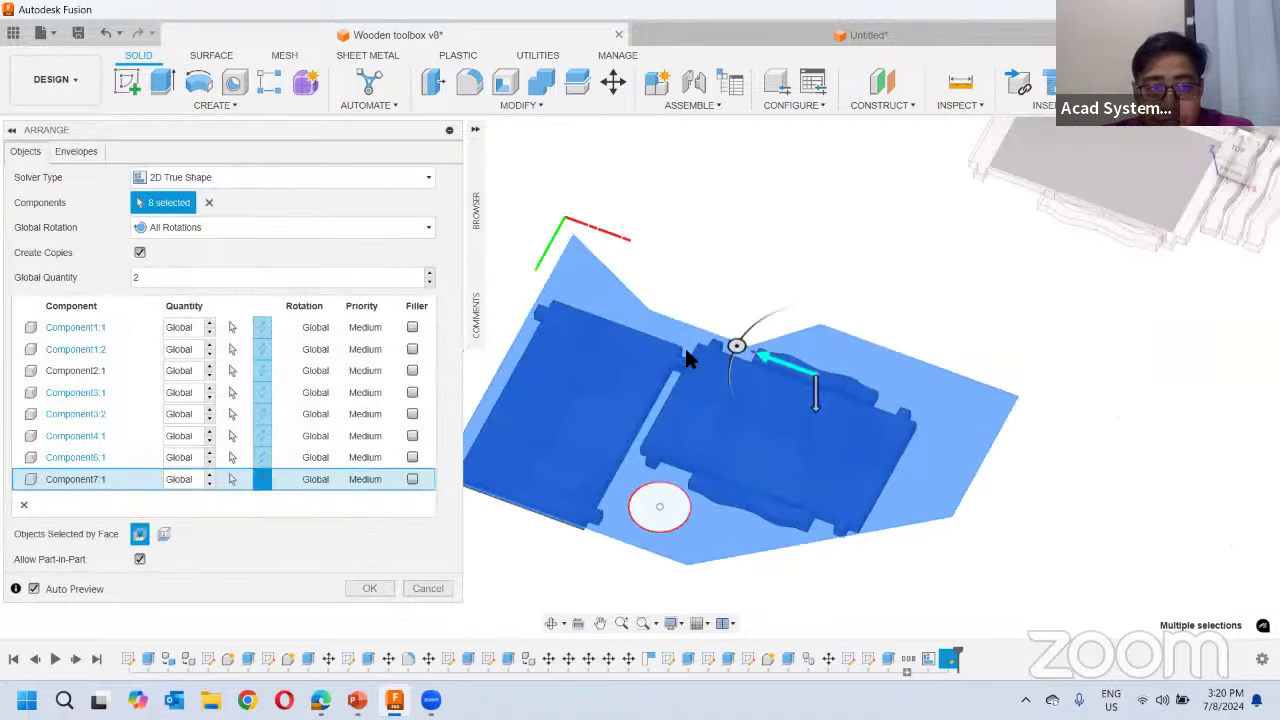
scroll(654, 300, "down", 3)
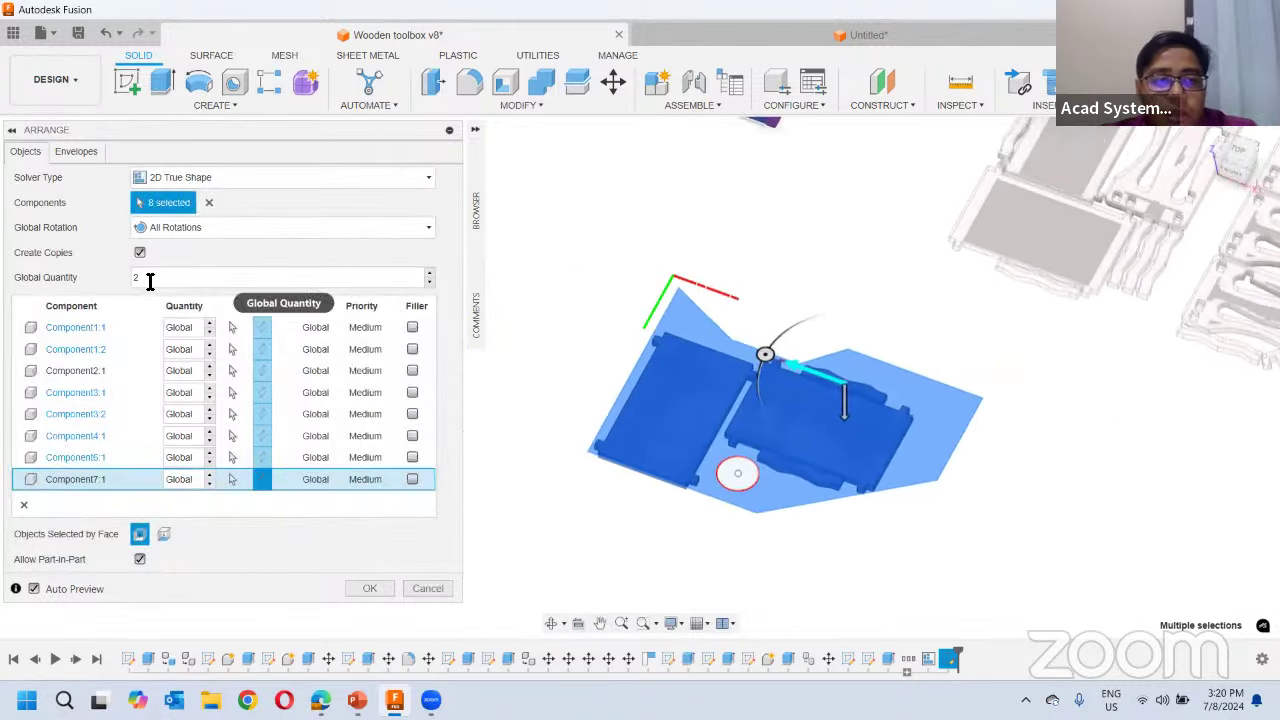
left_click(149, 281)
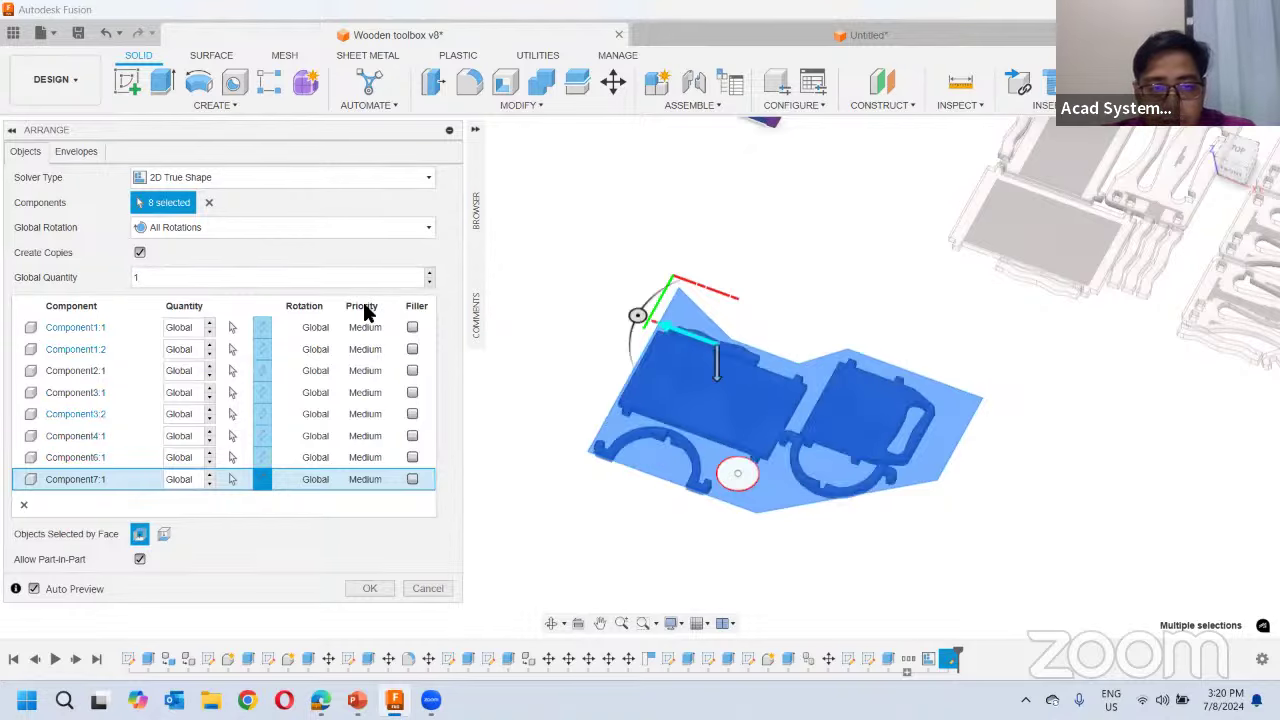
middle_click_drag(643, 354, 683, 346)
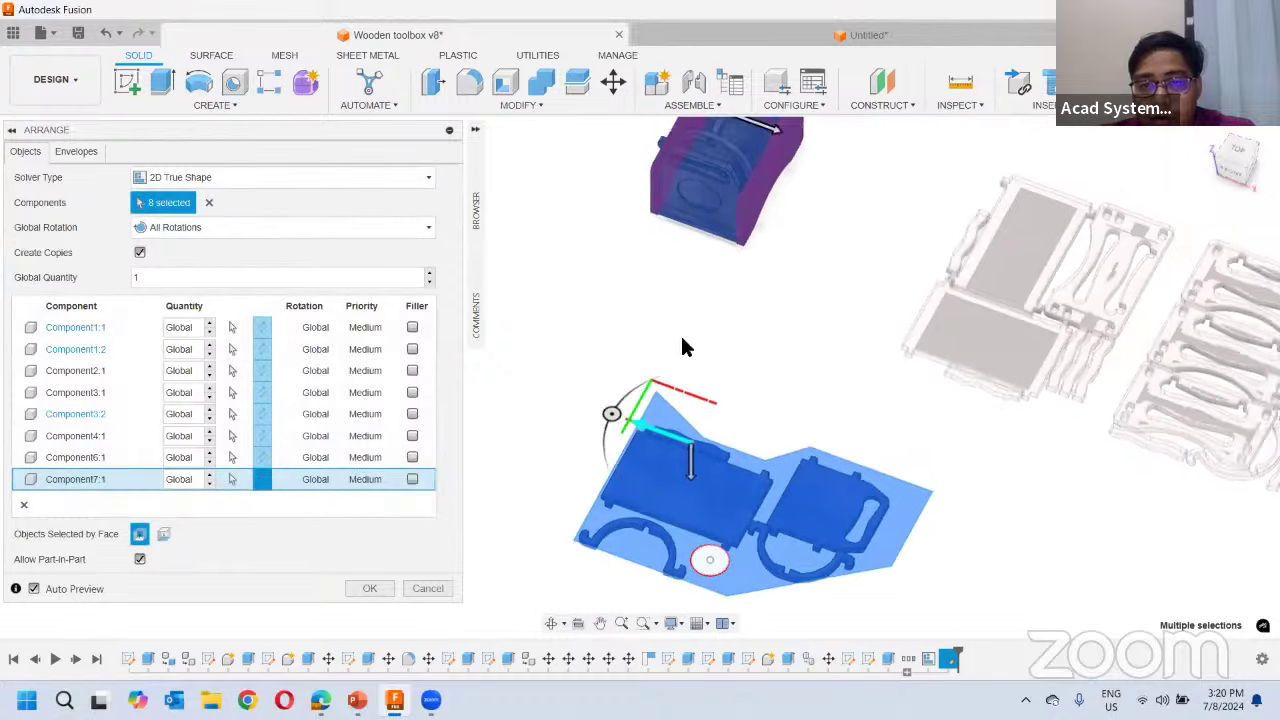
scroll(682, 346, "down", 1)
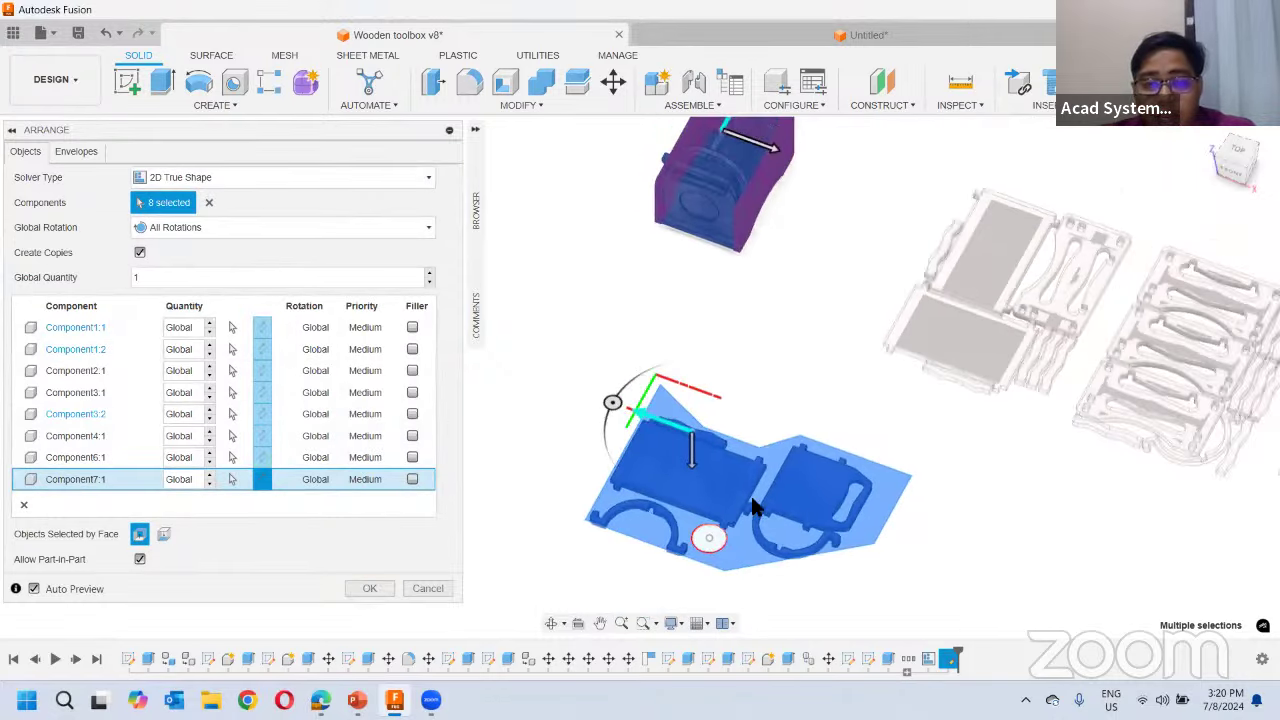
left_click(369, 588)
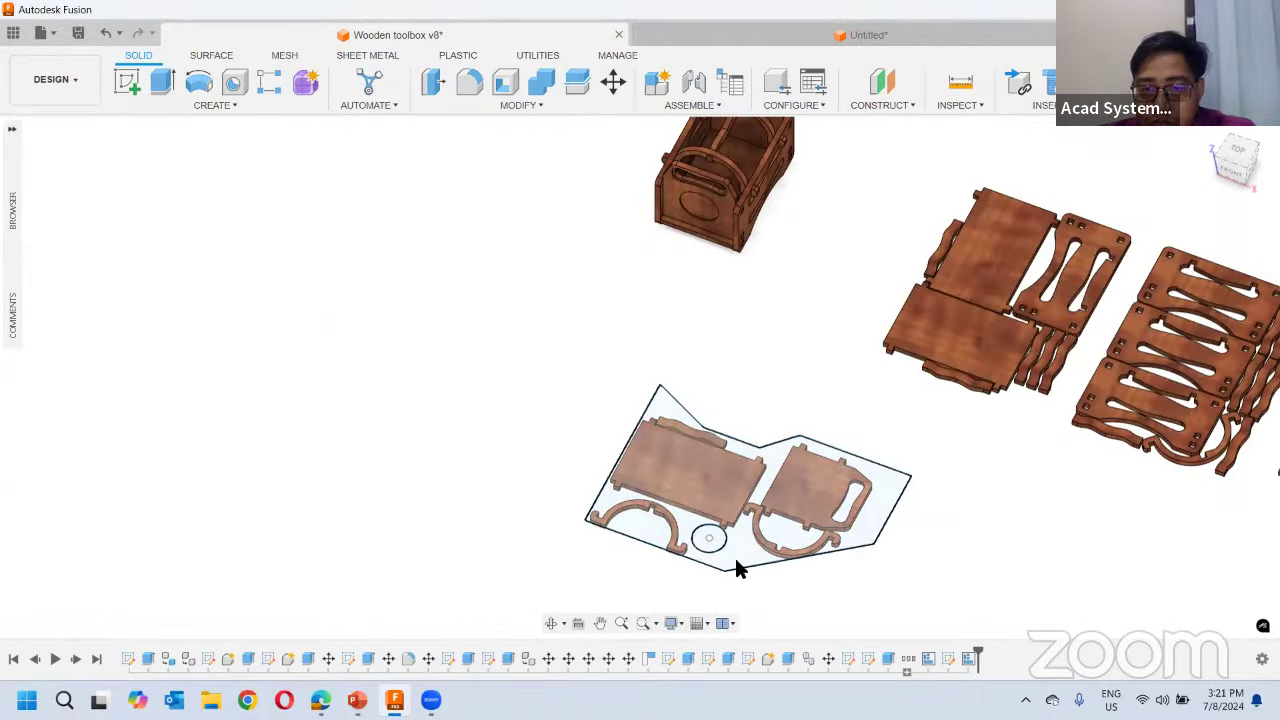
Enlarge the irregular envelope by moving the sketch's lower edge and its two opposite side edges outward
middle_click_drag(736, 562, 680, 534)
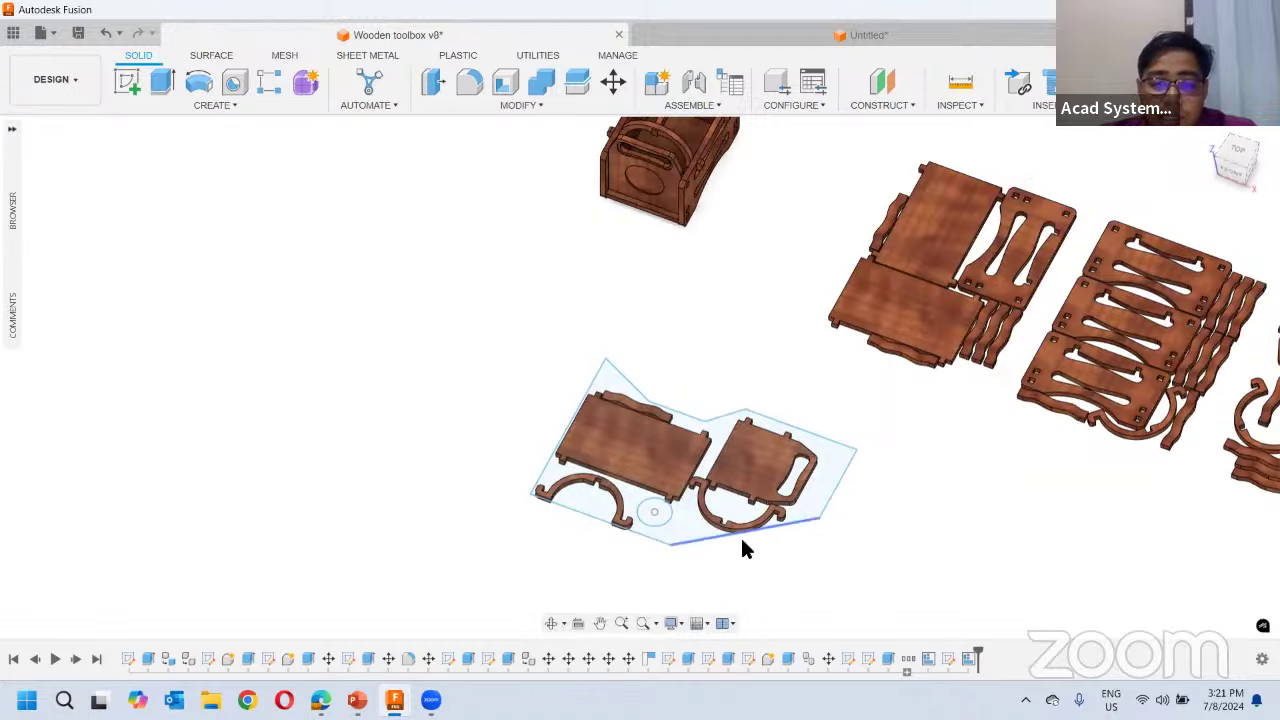
mouse_move(710, 543)
left_mouse_down()
mouse_move(726, 563)
mouse_move(652, 562)
mouse_move(660, 571)
left_mouse_up()
left_click_drag(752, 560, 746, 565)
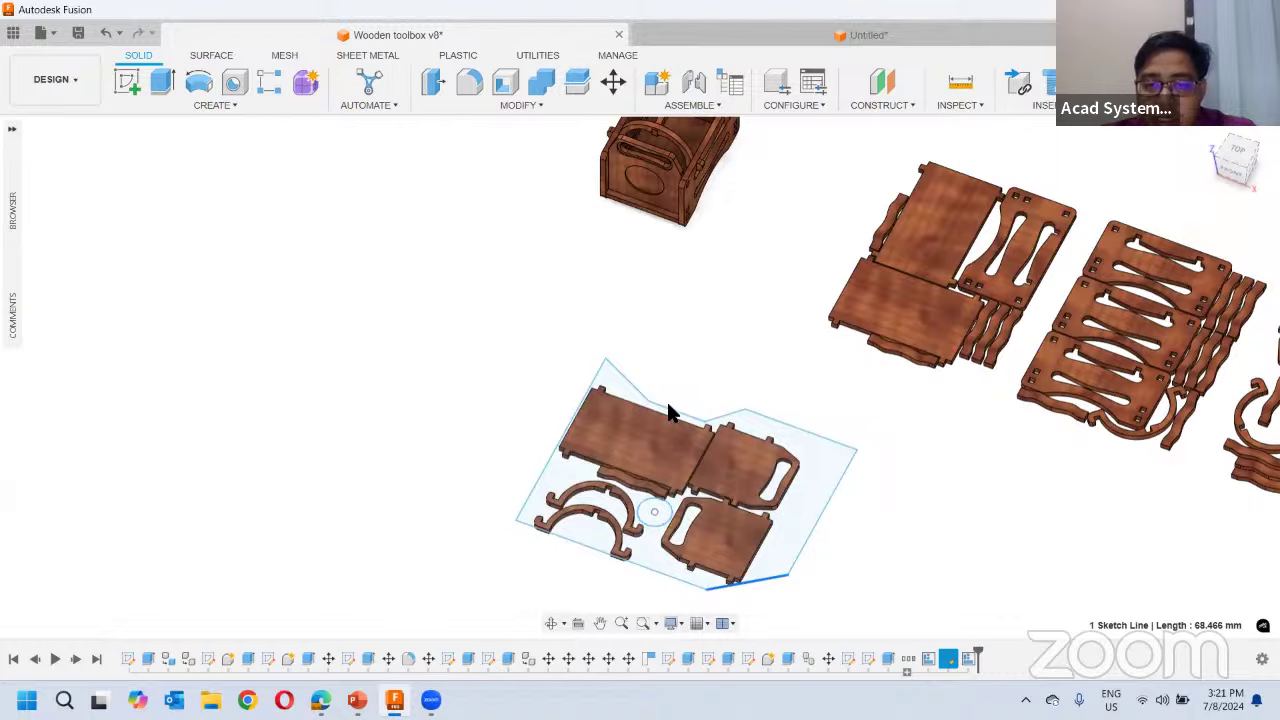
left_click_drag(596, 387, 553, 367)
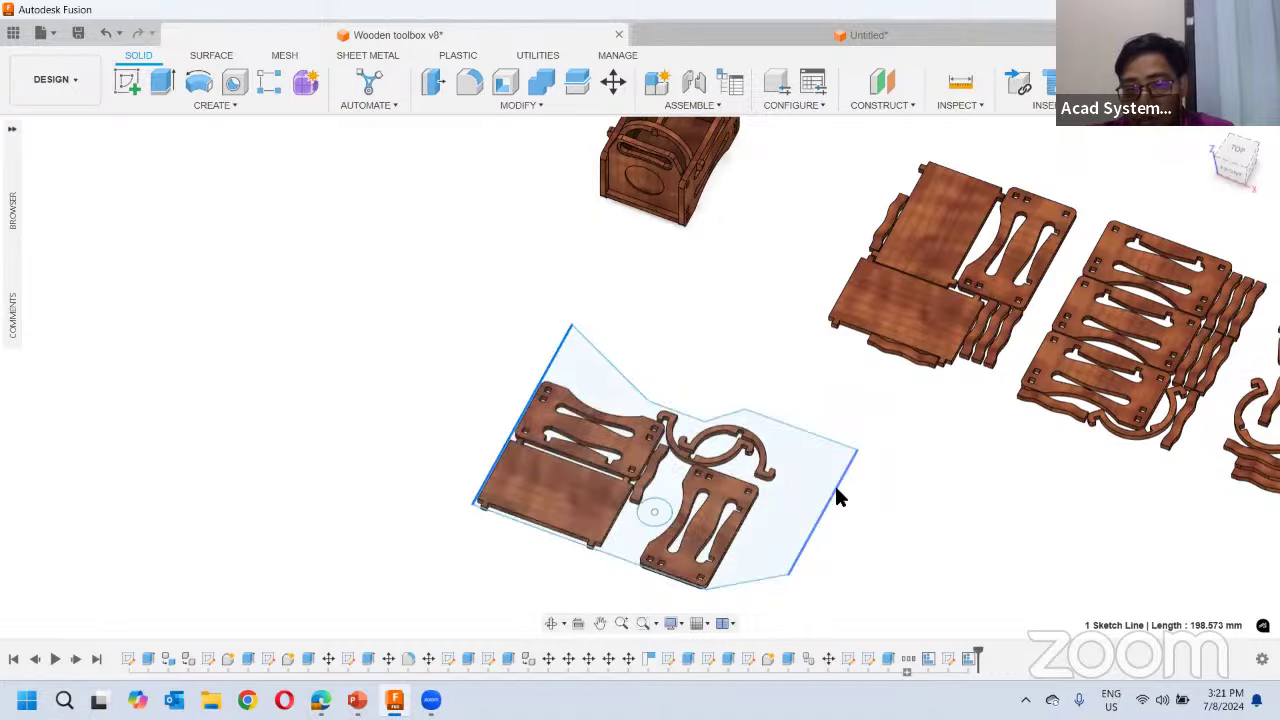
mouse_move(840, 488)
left_mouse_down()
mouse_move(894, 526)
mouse_move(880, 506)
left_mouse_up()
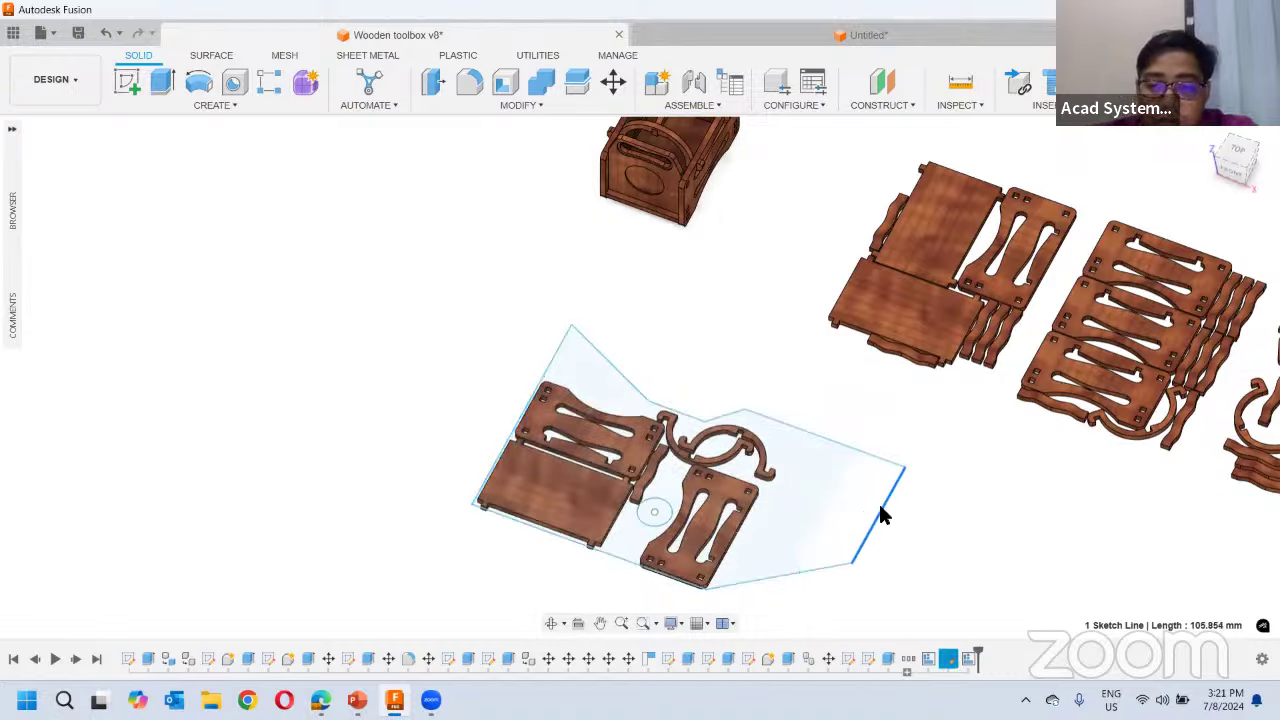
Move the circle's centre to about X 196, Y -265 mm, shift the envelope's upper-right edge outward, and inspect the rearranged parts
left_click(651, 514)
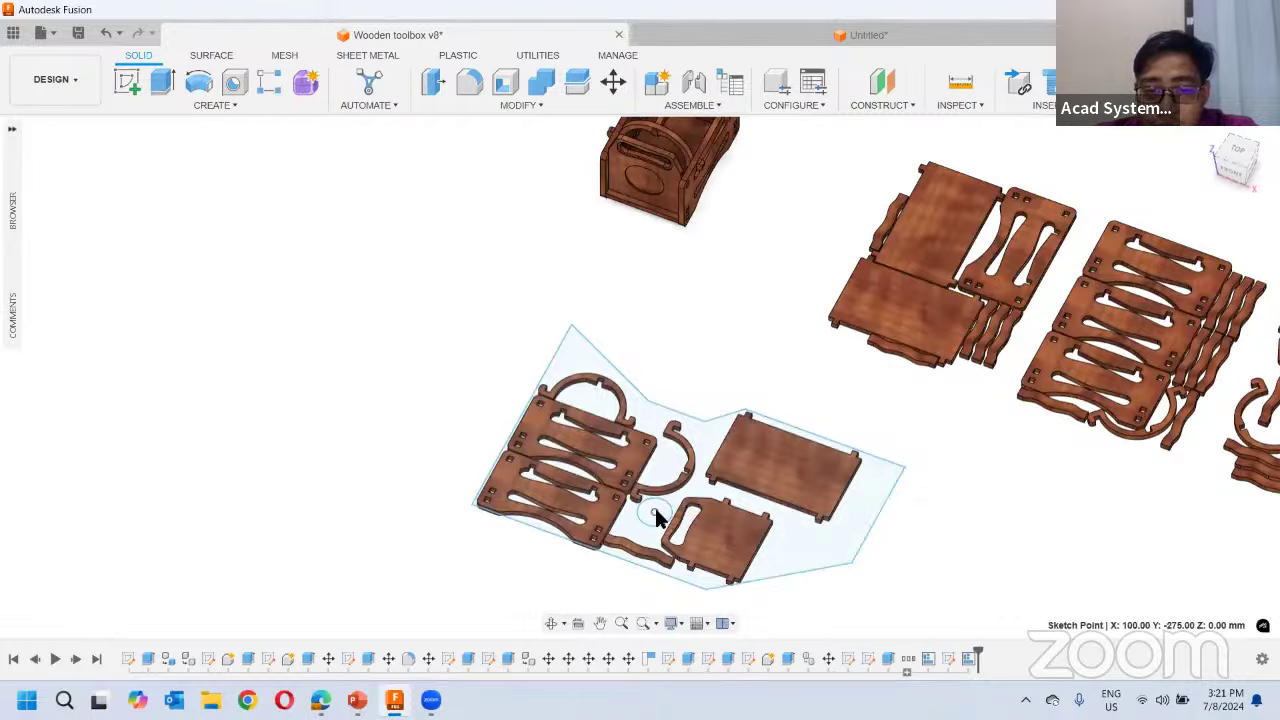
mouse_move(660, 523)
left_mouse_down()
mouse_move(749, 560)
mouse_move(766, 541)
left_mouse_up()
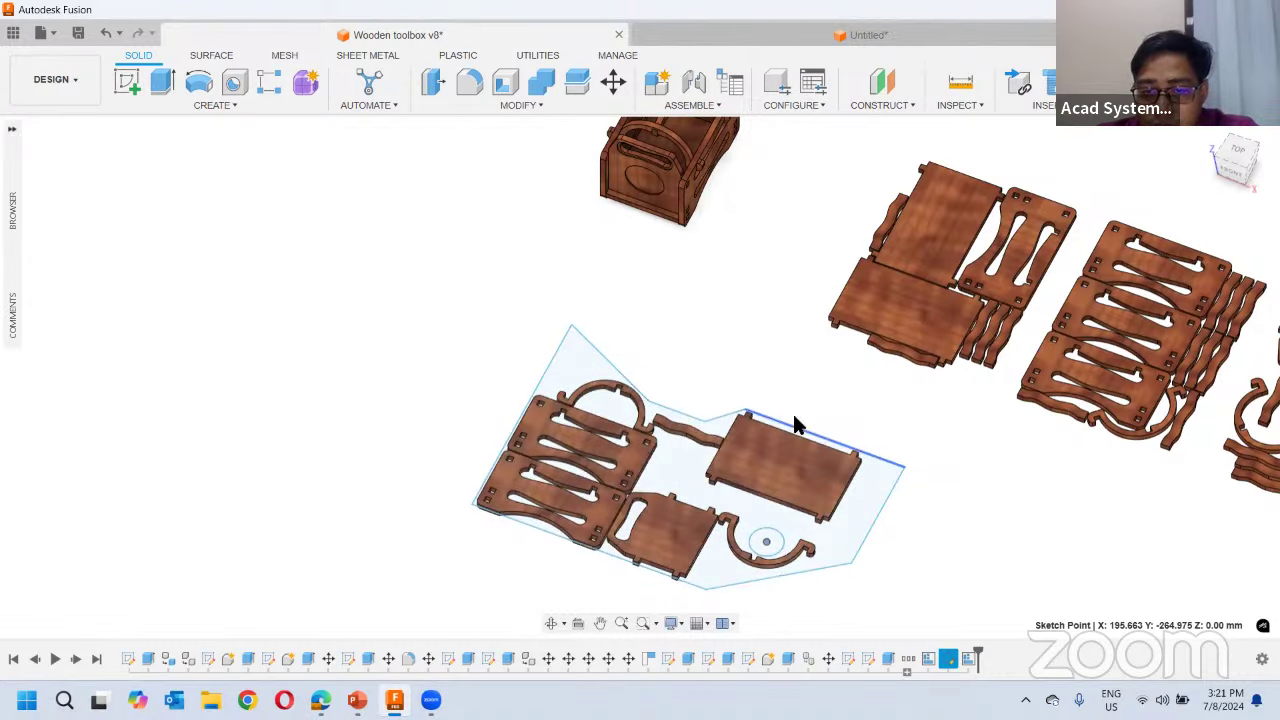
left_click_drag(797, 426, 826, 397)
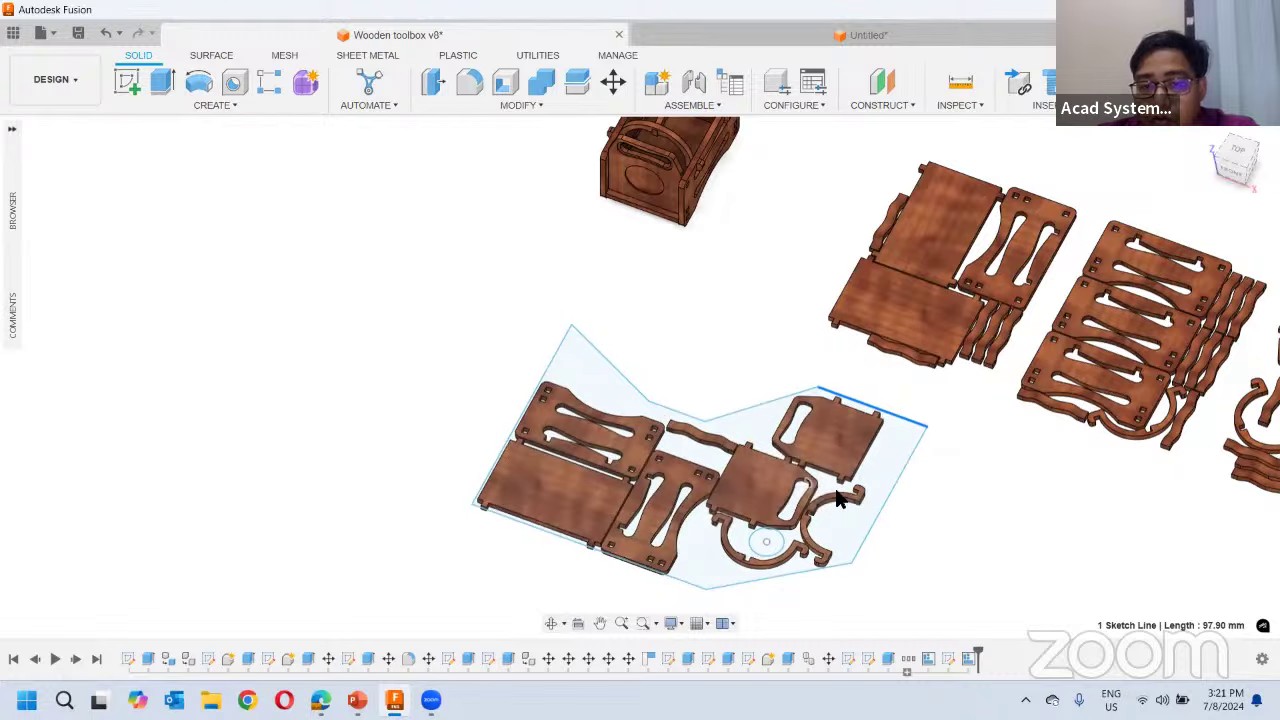
middle_click_drag(712, 512, 586, 505)
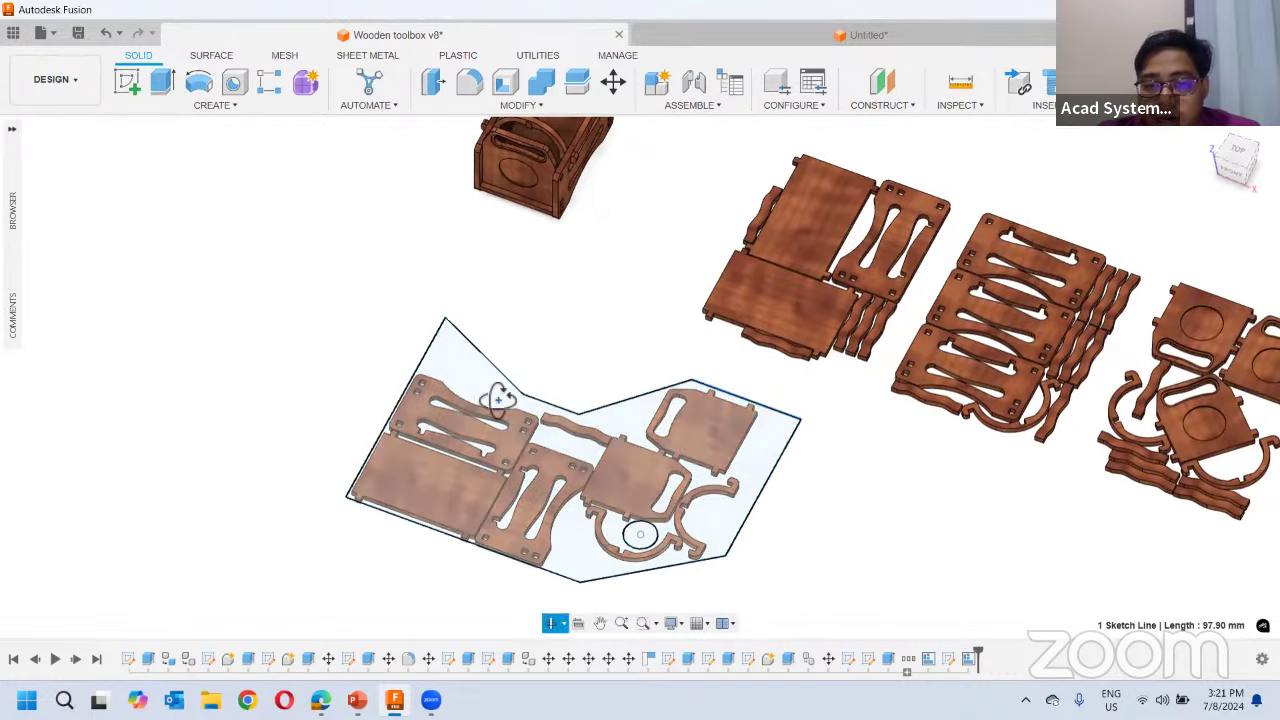
middle_click_drag(500, 394, 712, 360, "shift")
middle_click_drag(487, 394, 523, 308)
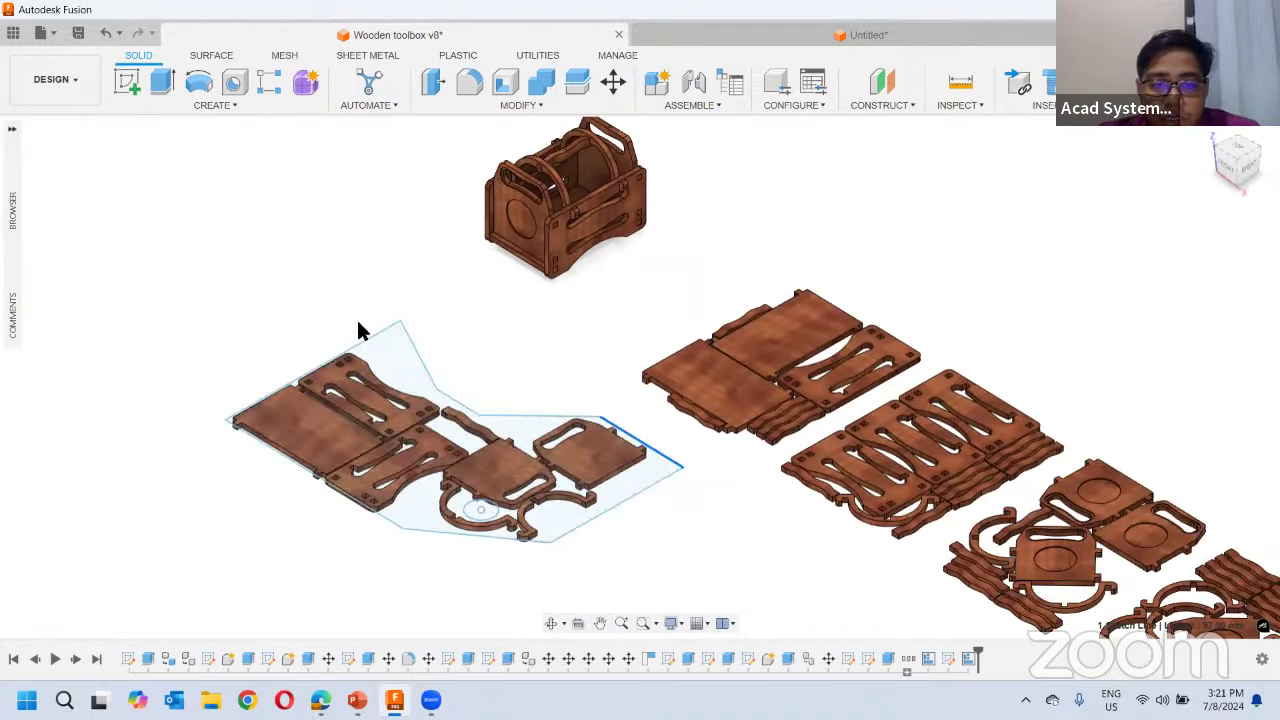
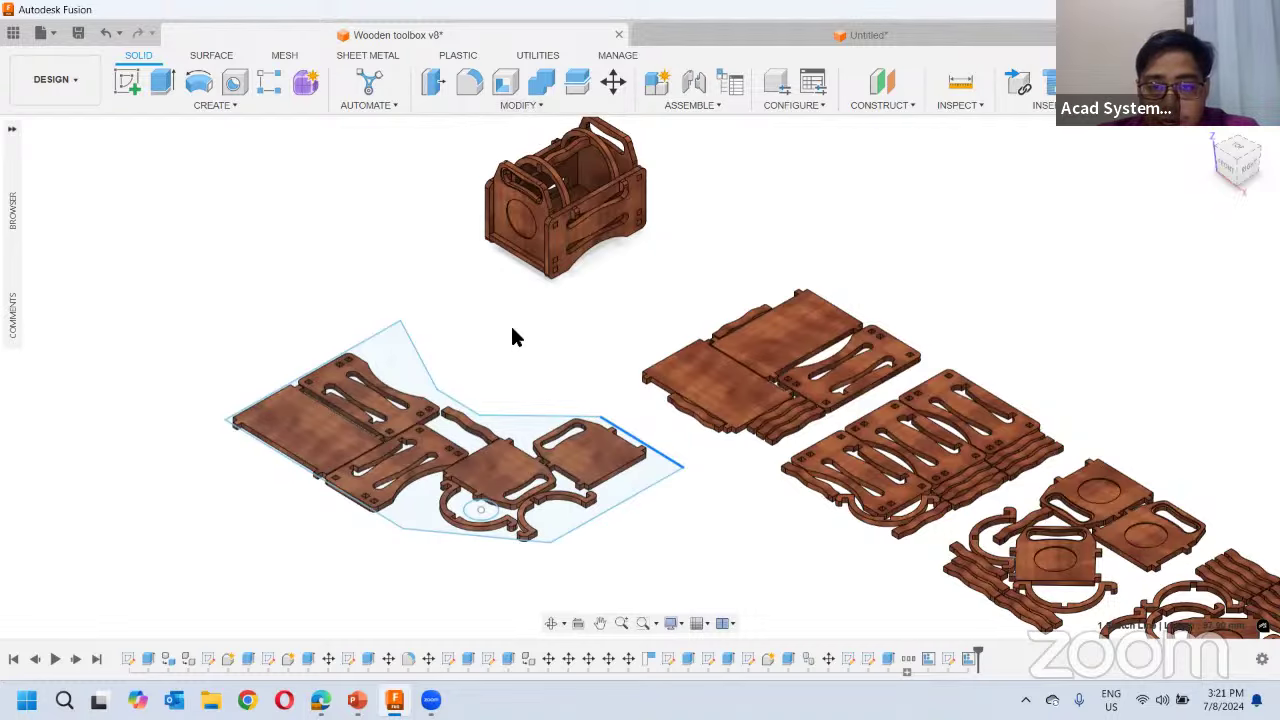
middle_click_drag(420, 260, 467, 313)
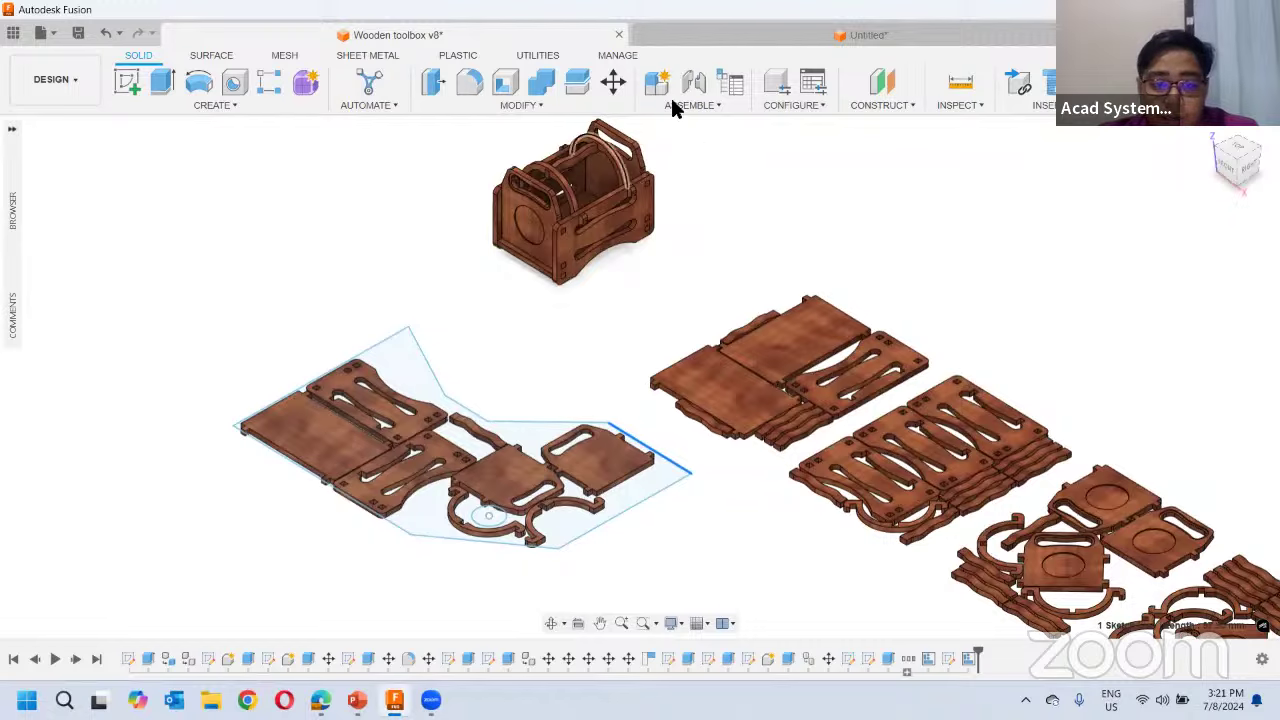
Switch to the Edge browser and open the acadsystems.com website
left_click(320, 700)
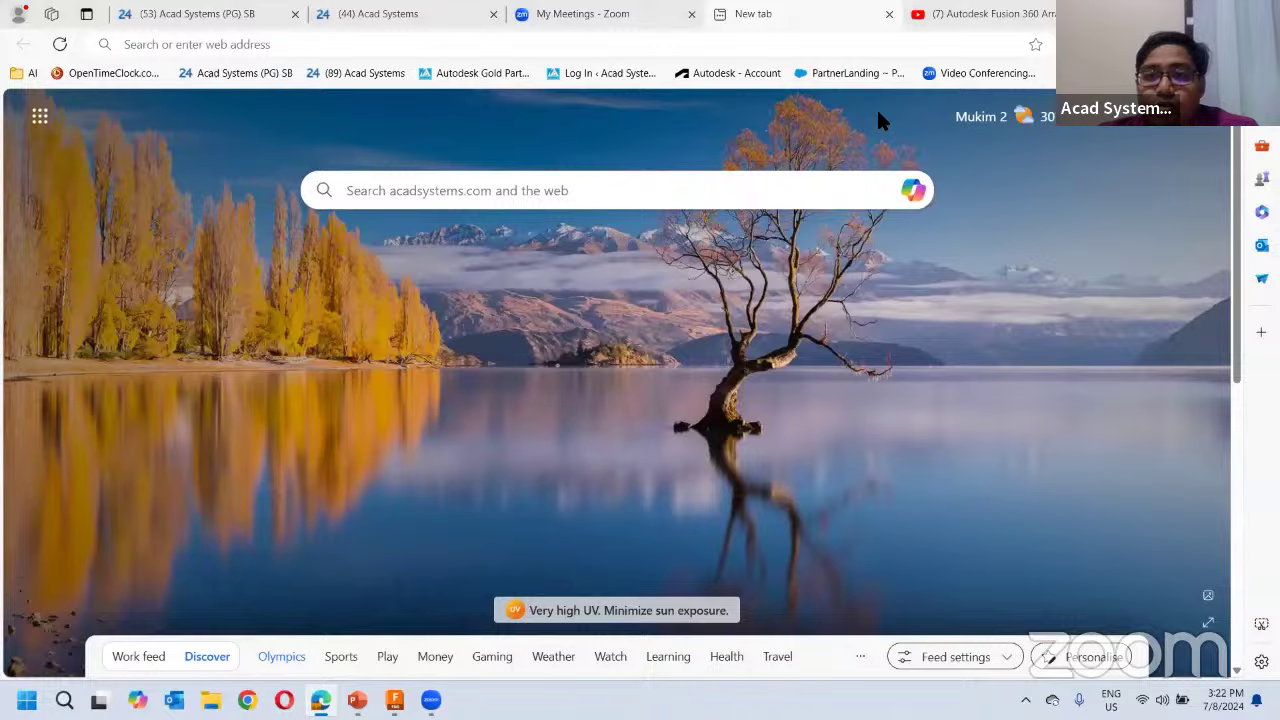
left_click(700, 53)
type("a")
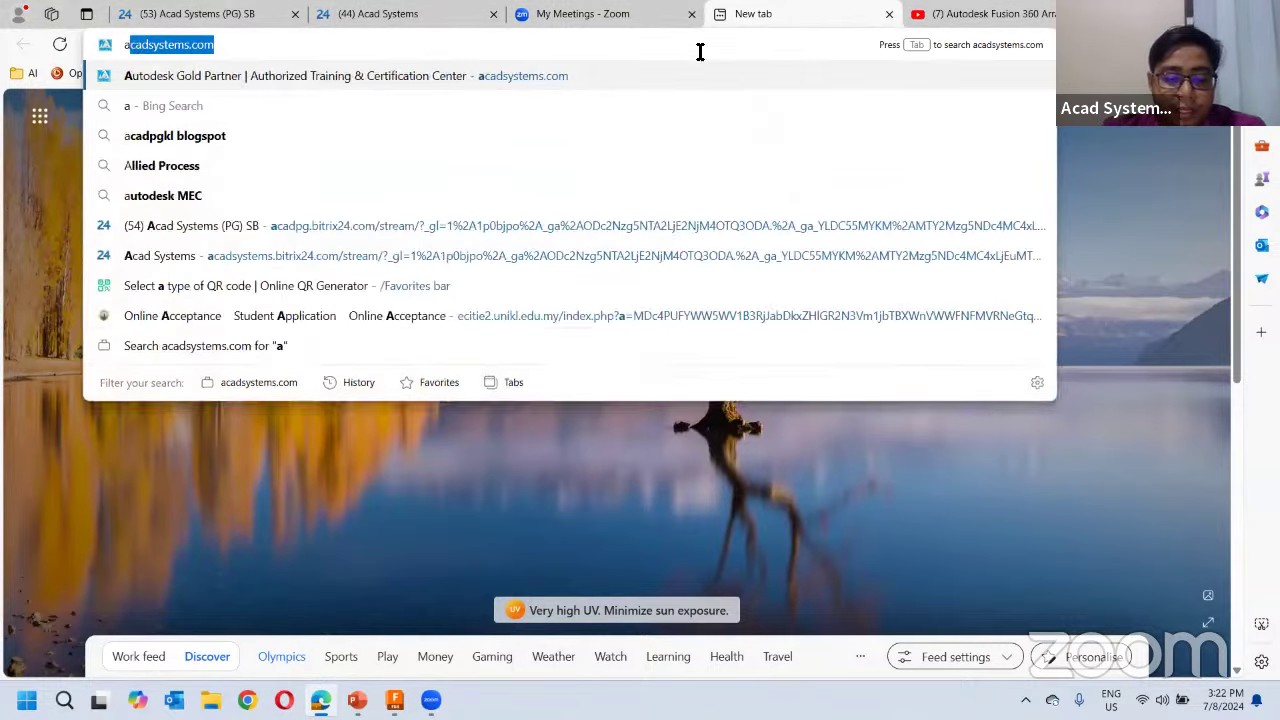
type("cadsystems.com")
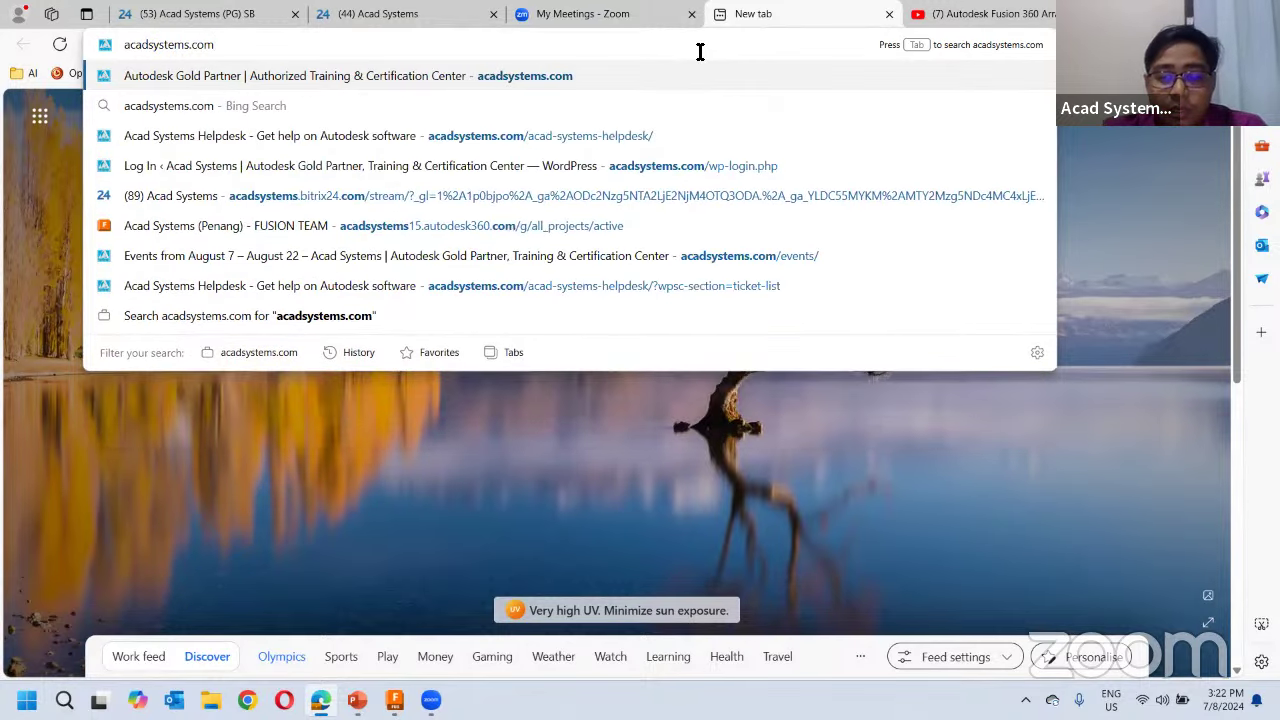
key("Return")
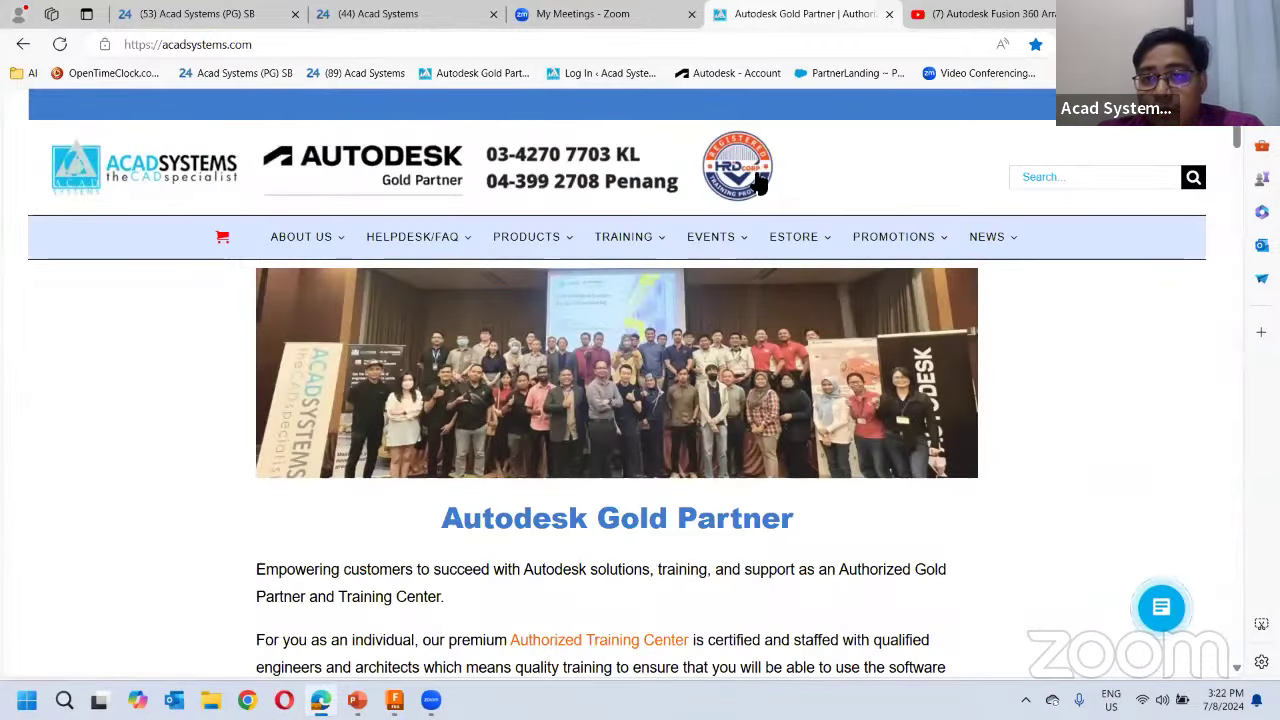
Open the website's live chat window to show where questions can be sent, and close it again
mouse_move(893, 236)
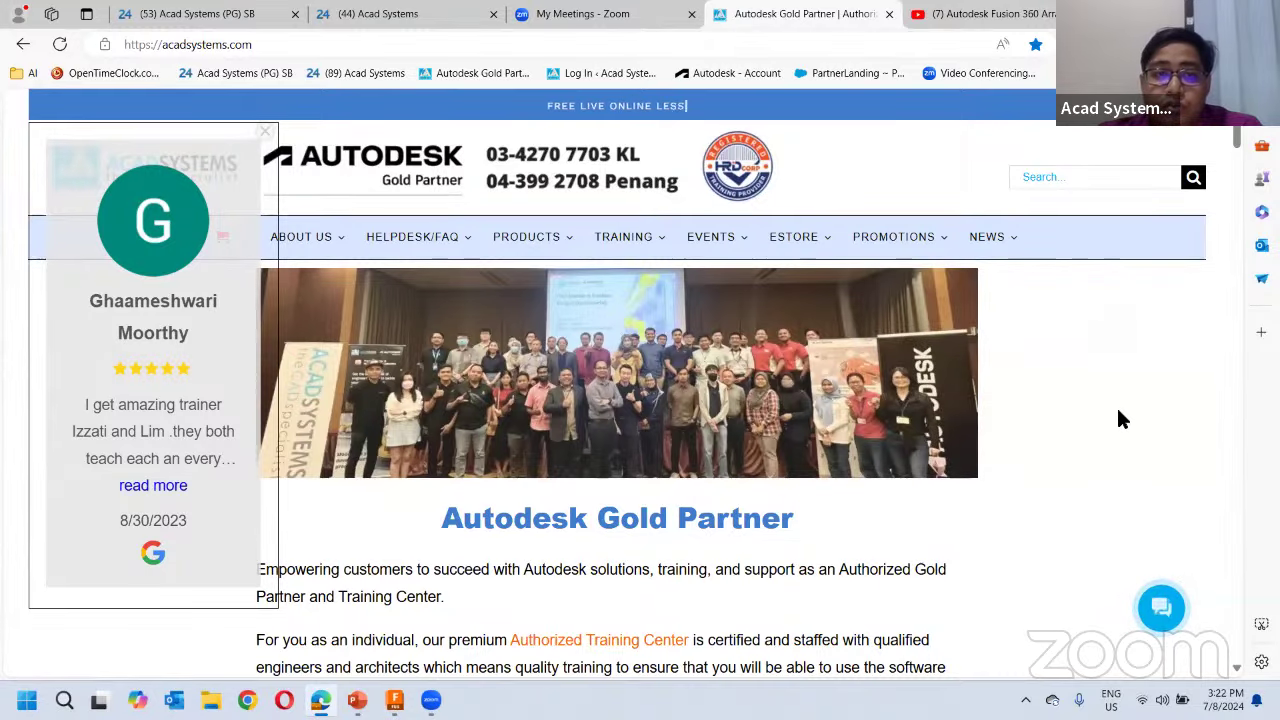
left_click(1162, 606)
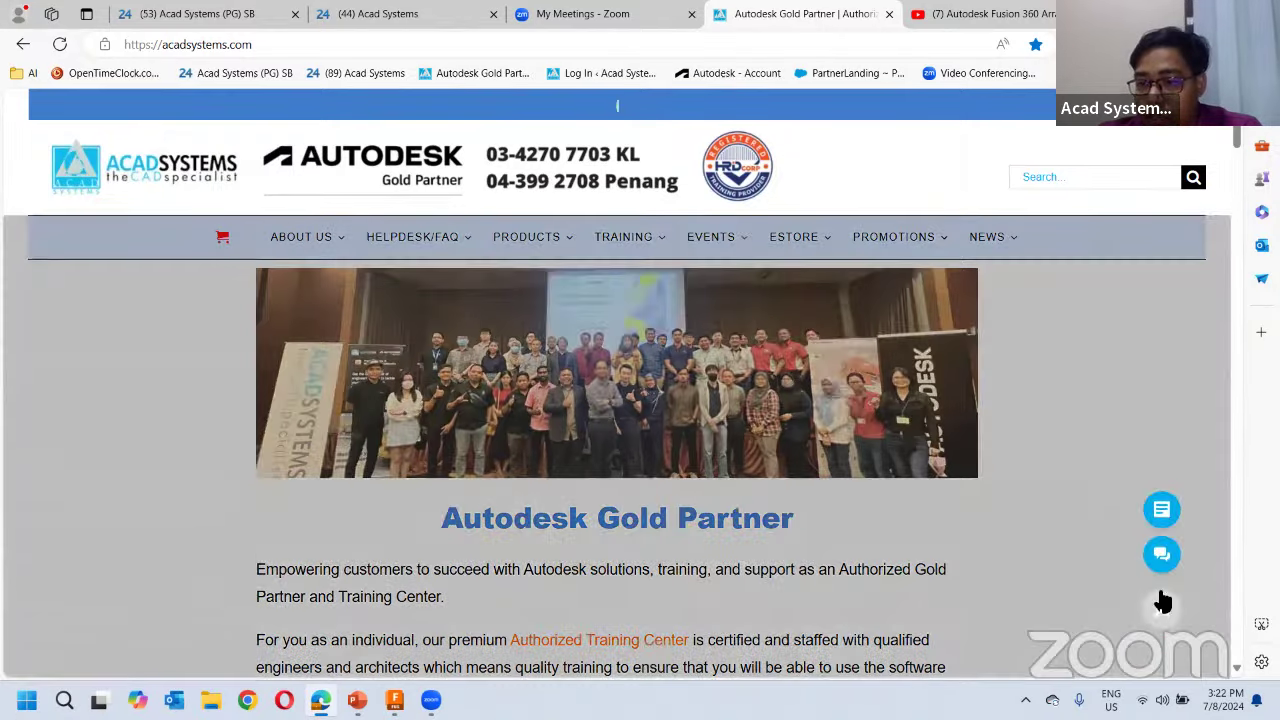
left_click(1161, 553)
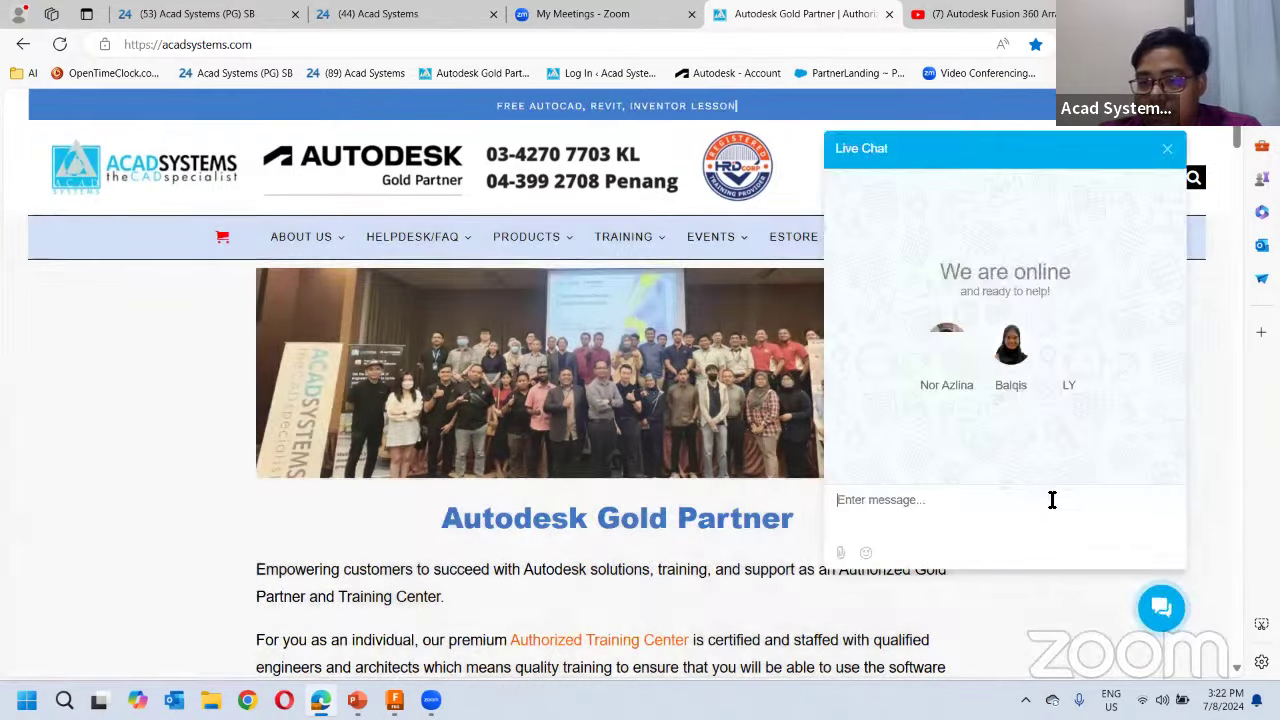
left_click(1167, 150)
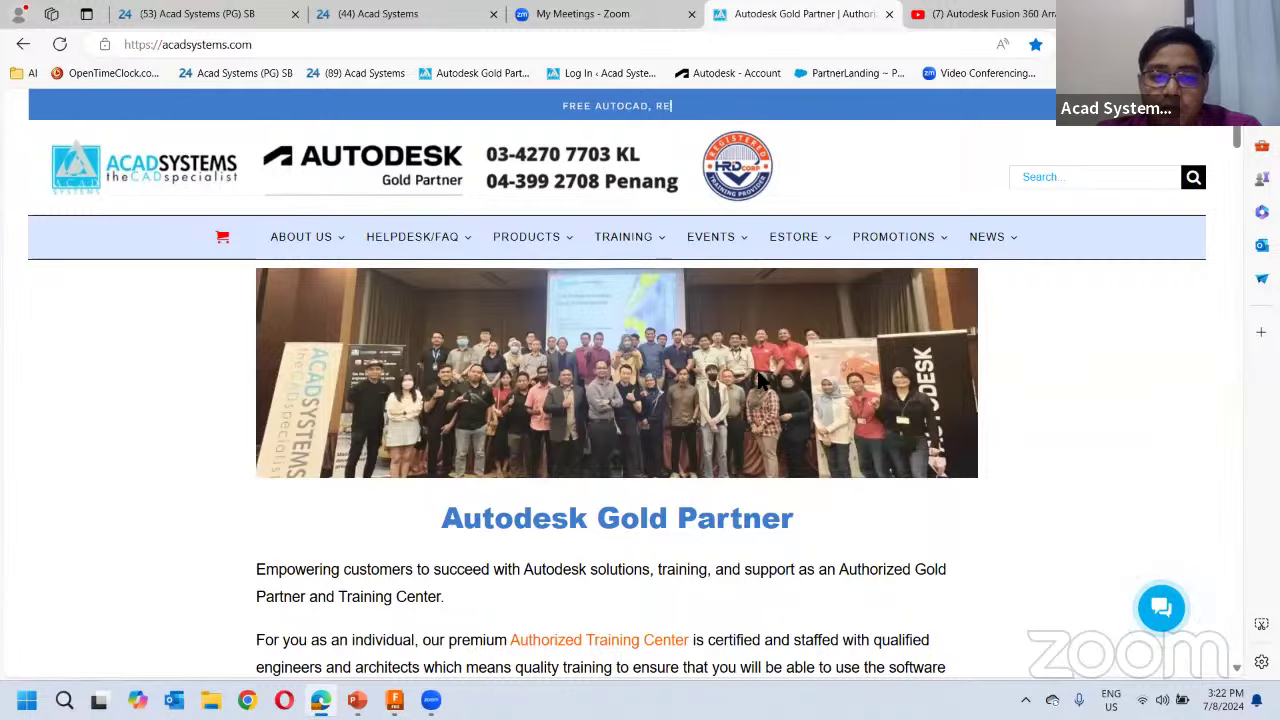
Browse the homepage's latest free online Autodesk courses and lessons through to the August 22 events
scroll(752, 374, "down", 5)
scroll(753, 375, "down", 15)
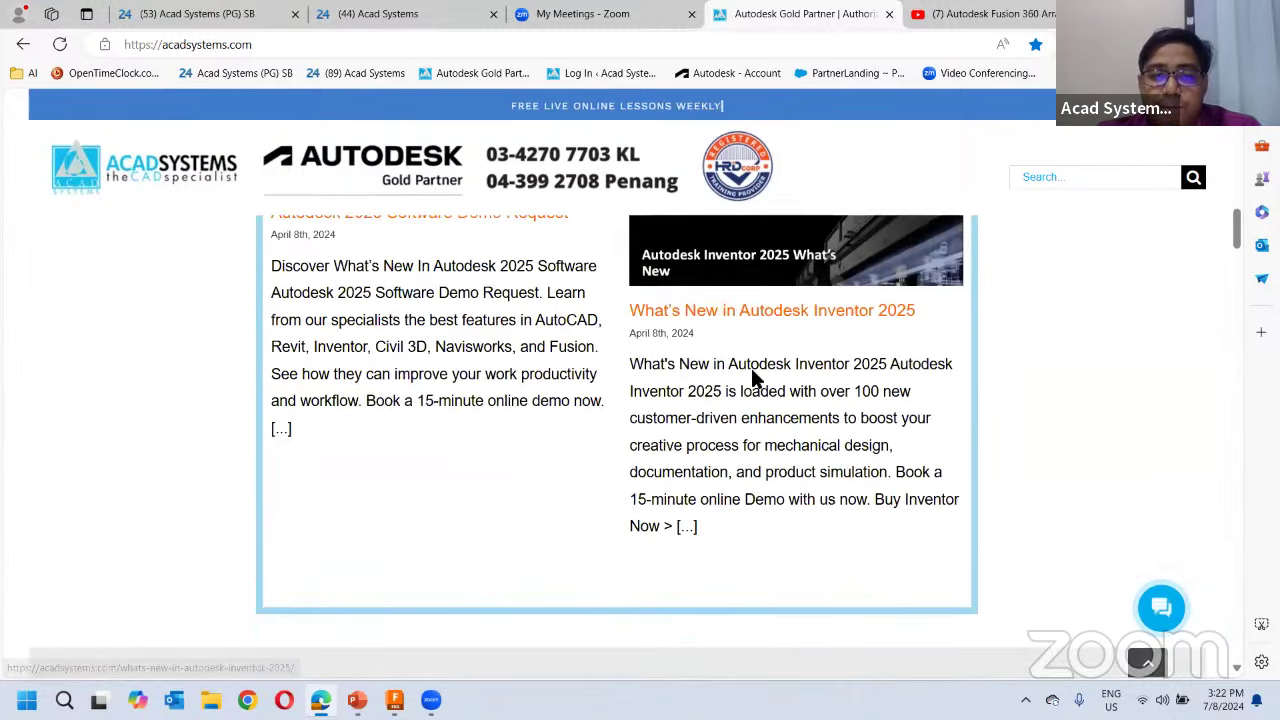
scroll(755, 378, "down", 3)
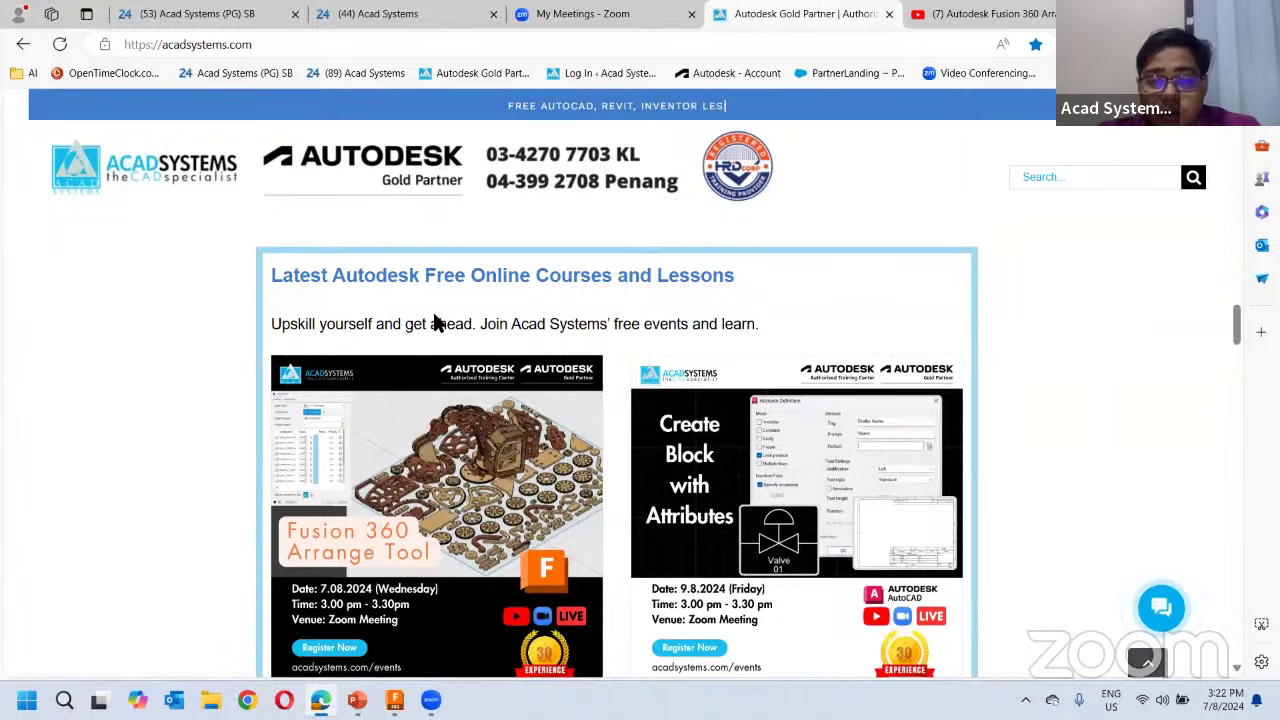
scroll(706, 349, "down", 3)
scroll(578, 358, "up", 2)
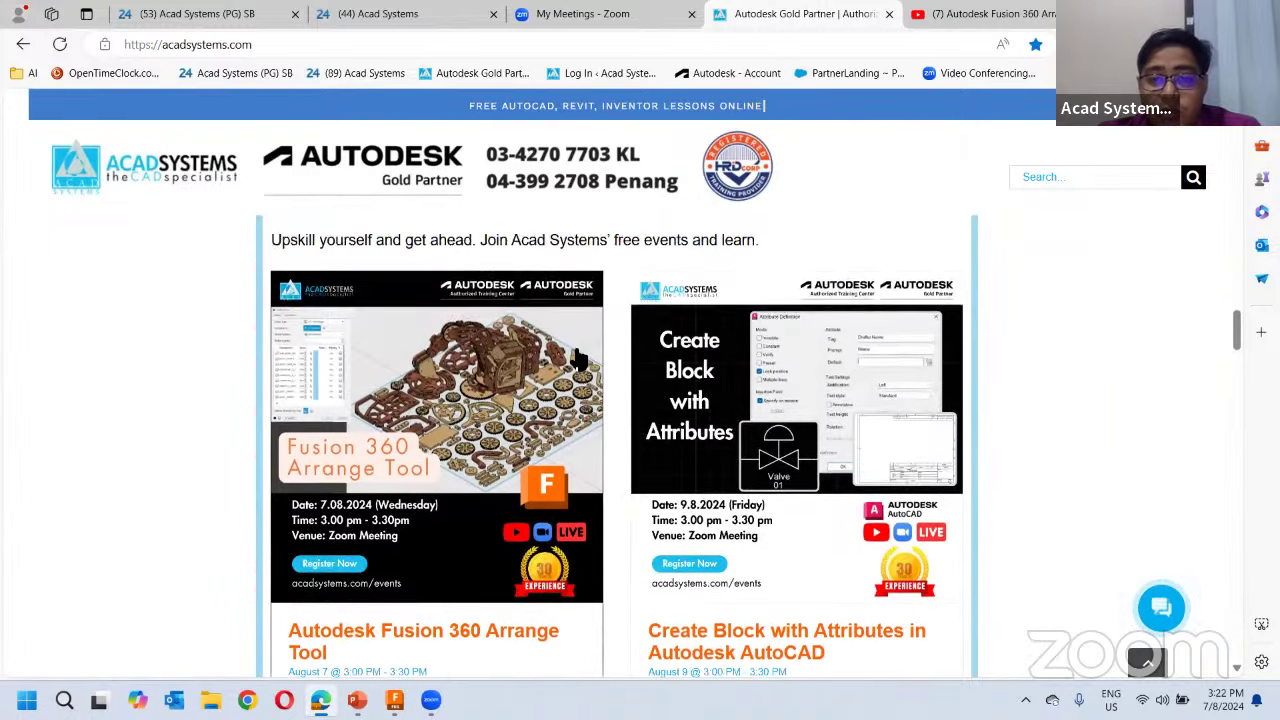
scroll(820, 400, "down", 2)
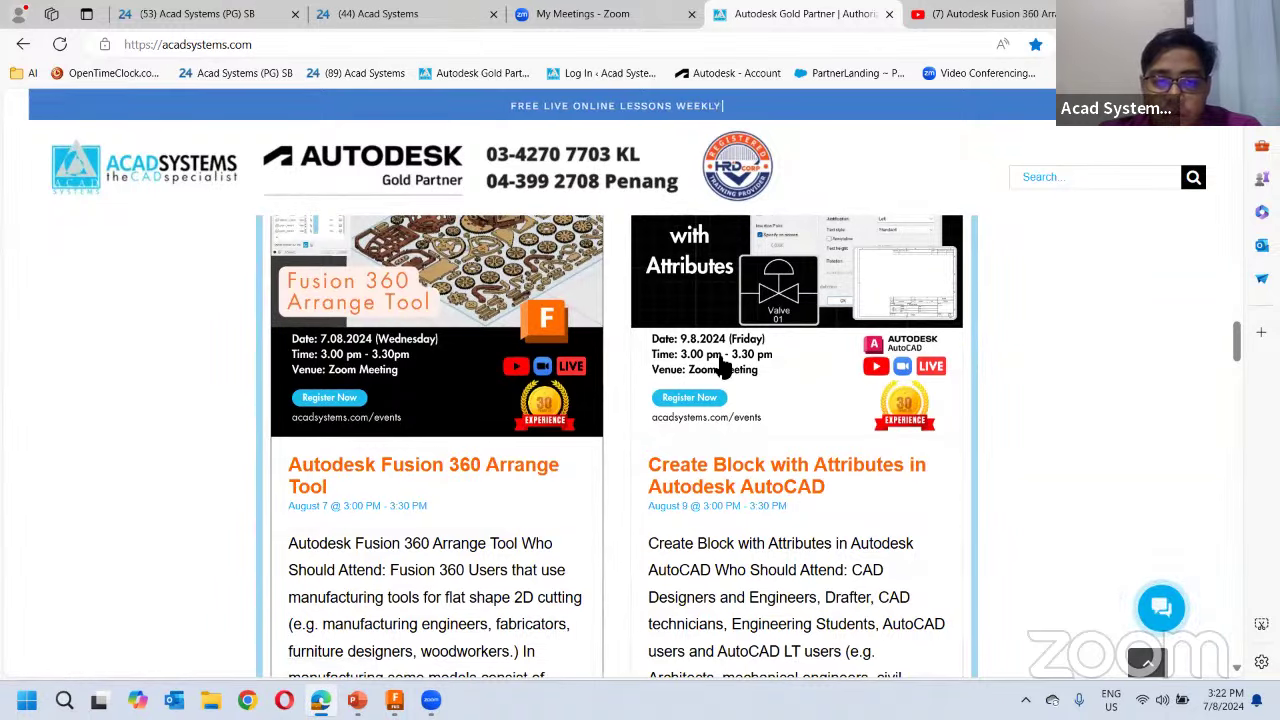
scroll(1052, 320, "down", 4)
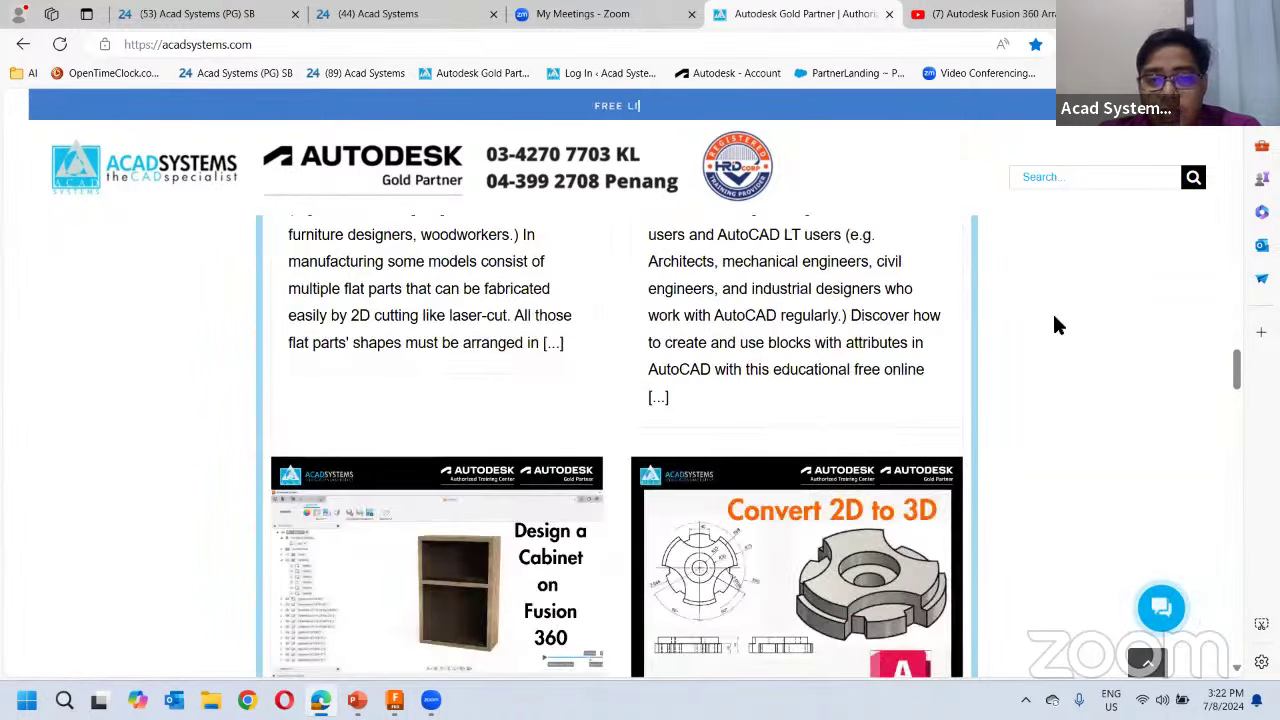
scroll(1052, 318, "down", 6)
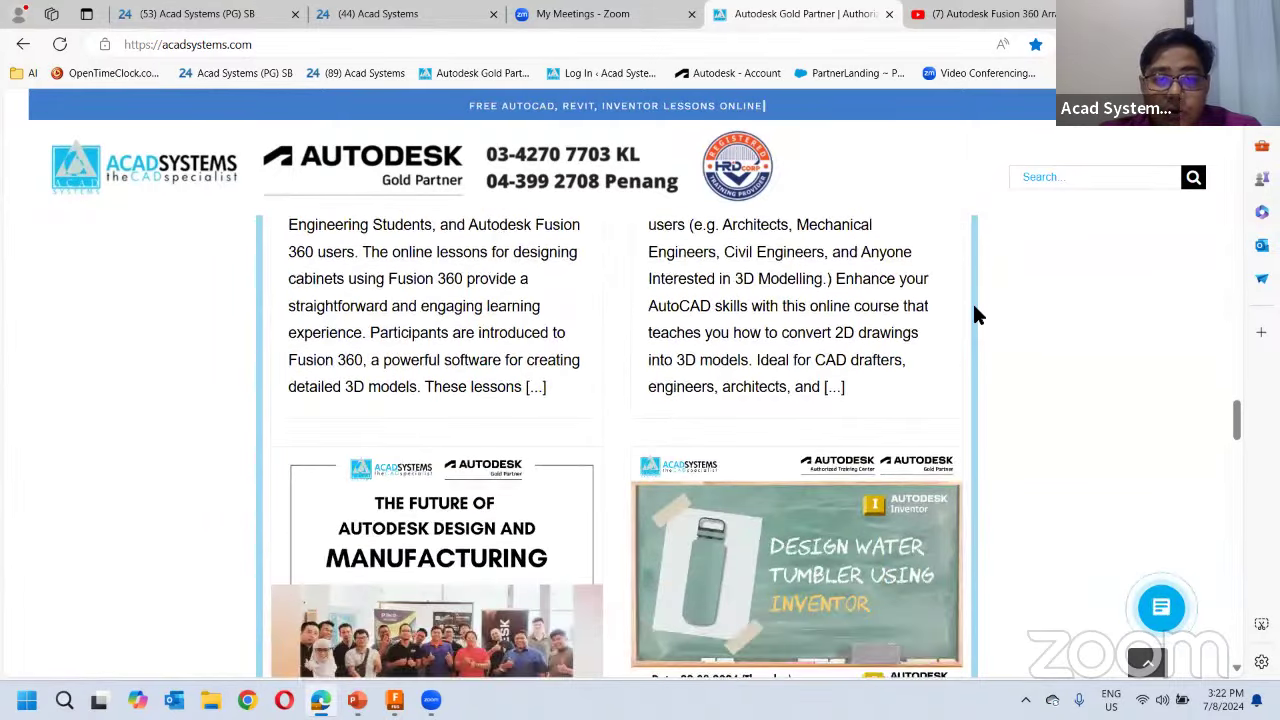
scroll(975, 315, "down", 2)
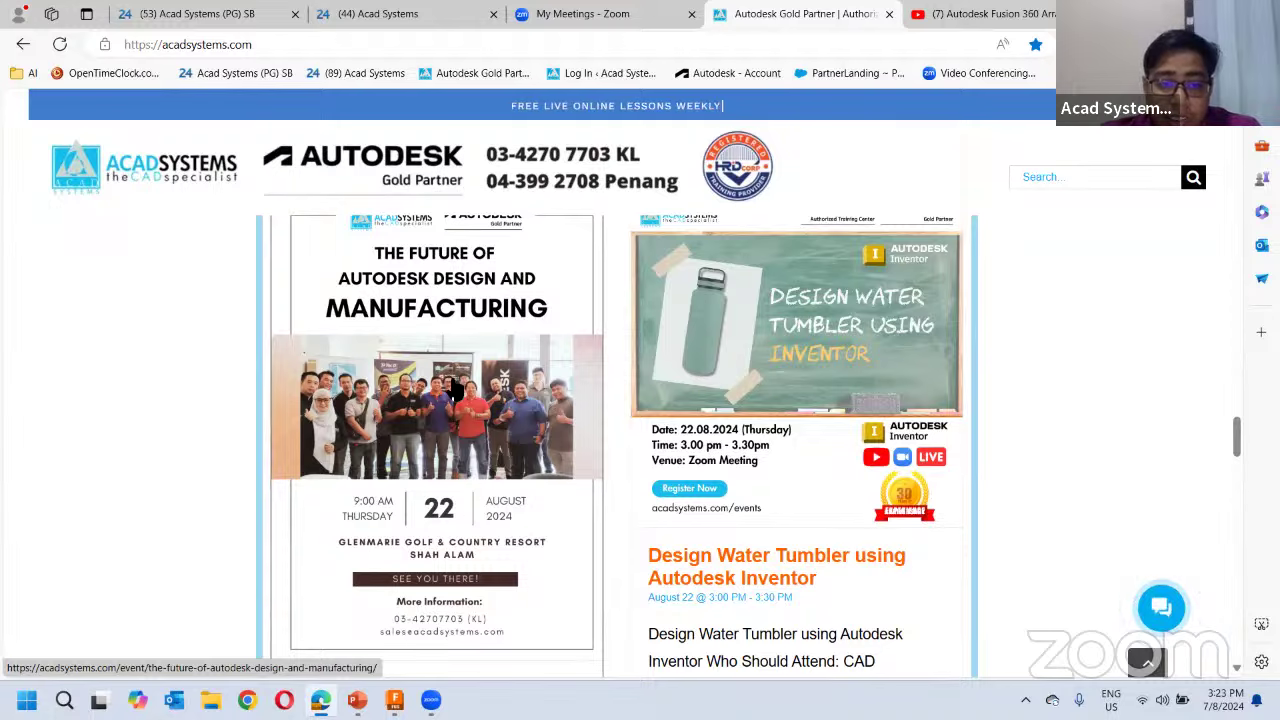
Open the event page for The Future of Autodesk Design and Manufacturing and review its date and venue
left_click(503, 525)
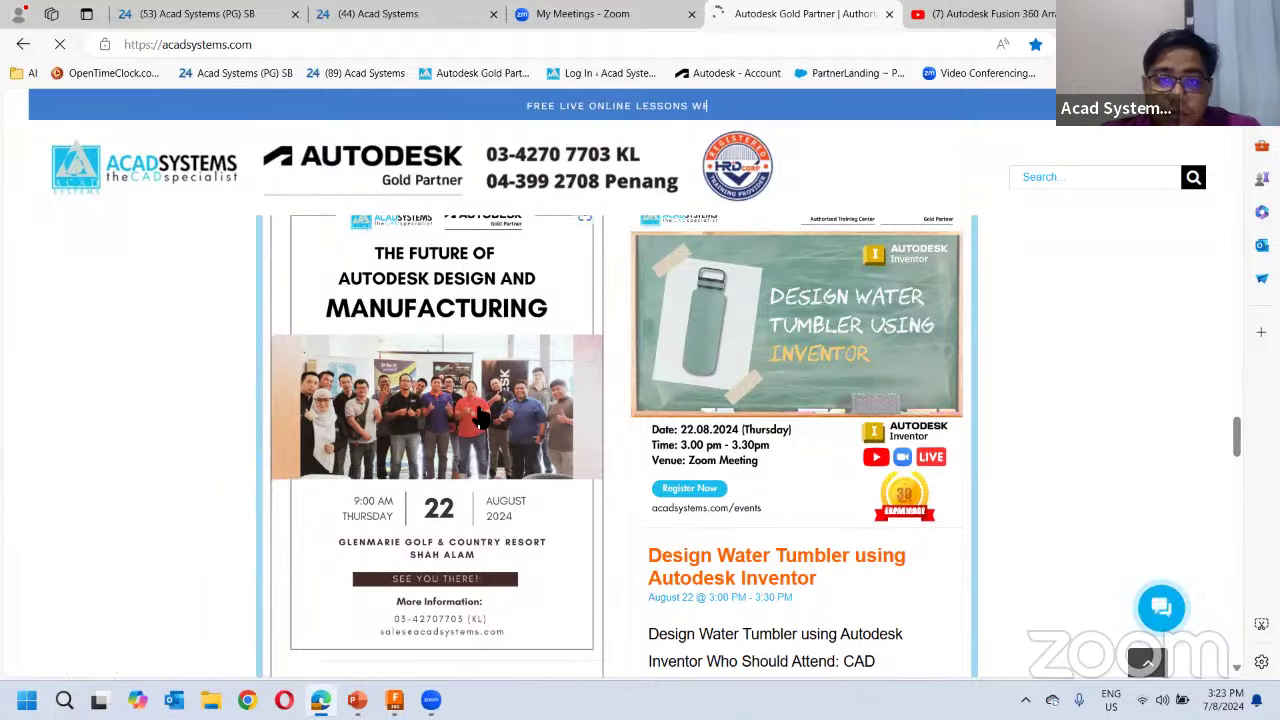
scroll(657, 414, "down", 7)
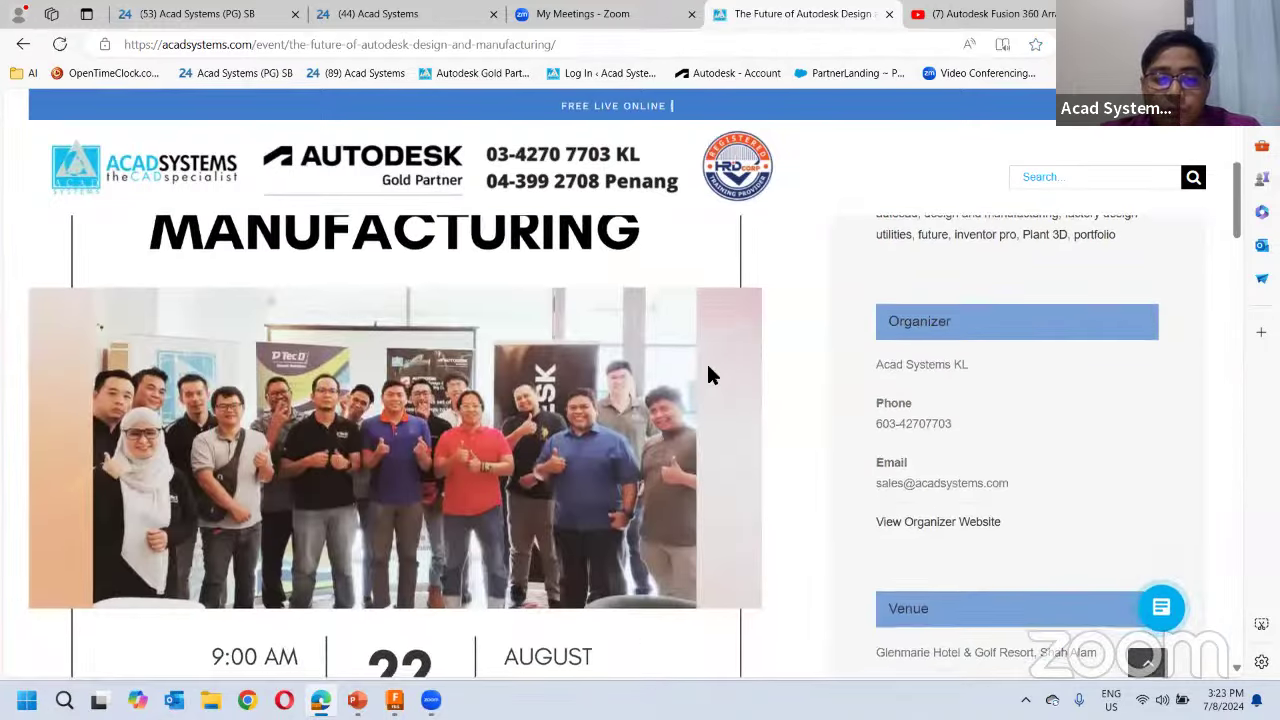
scroll(472, 538, "up", 1)
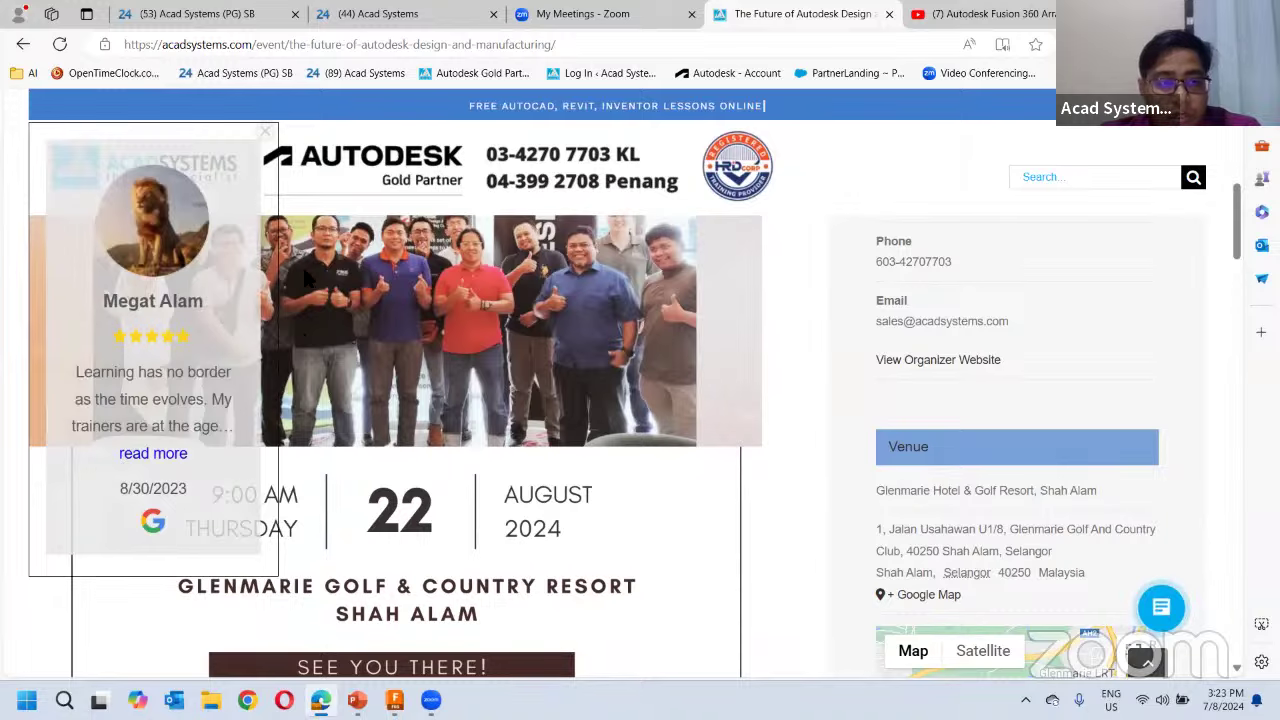
left_click(268, 133)
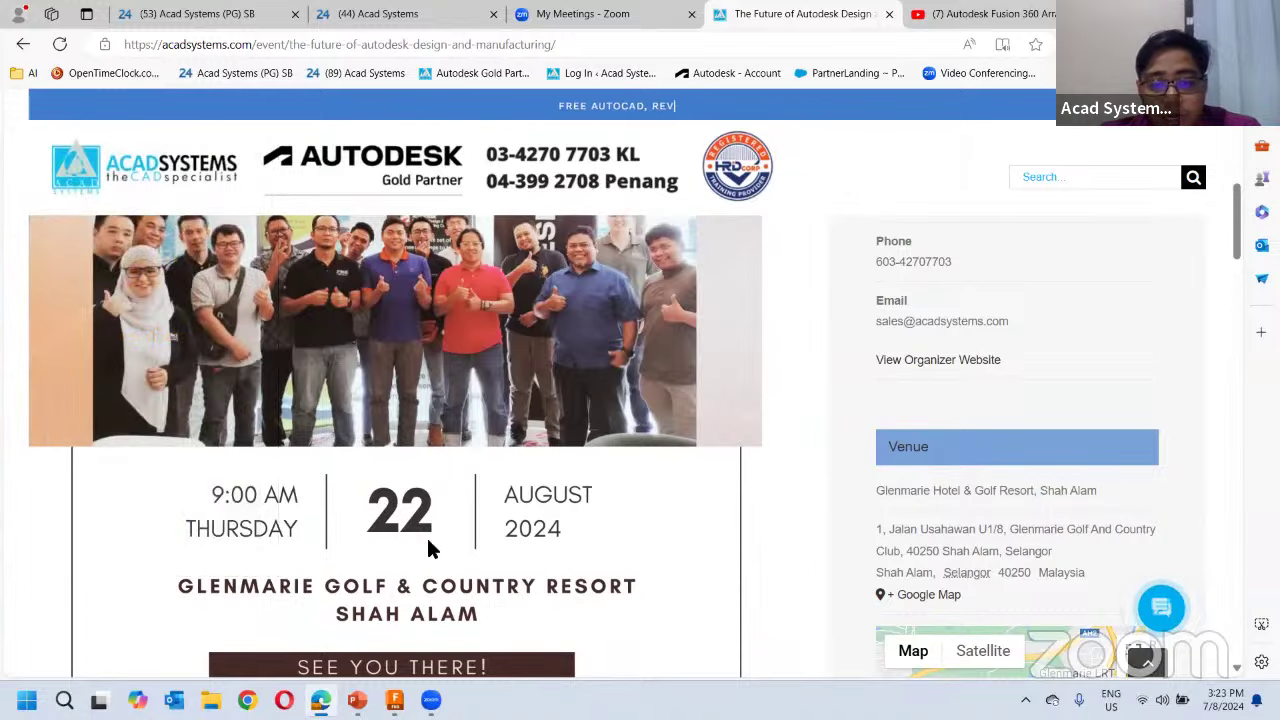
scroll(589, 517, "down", 2)
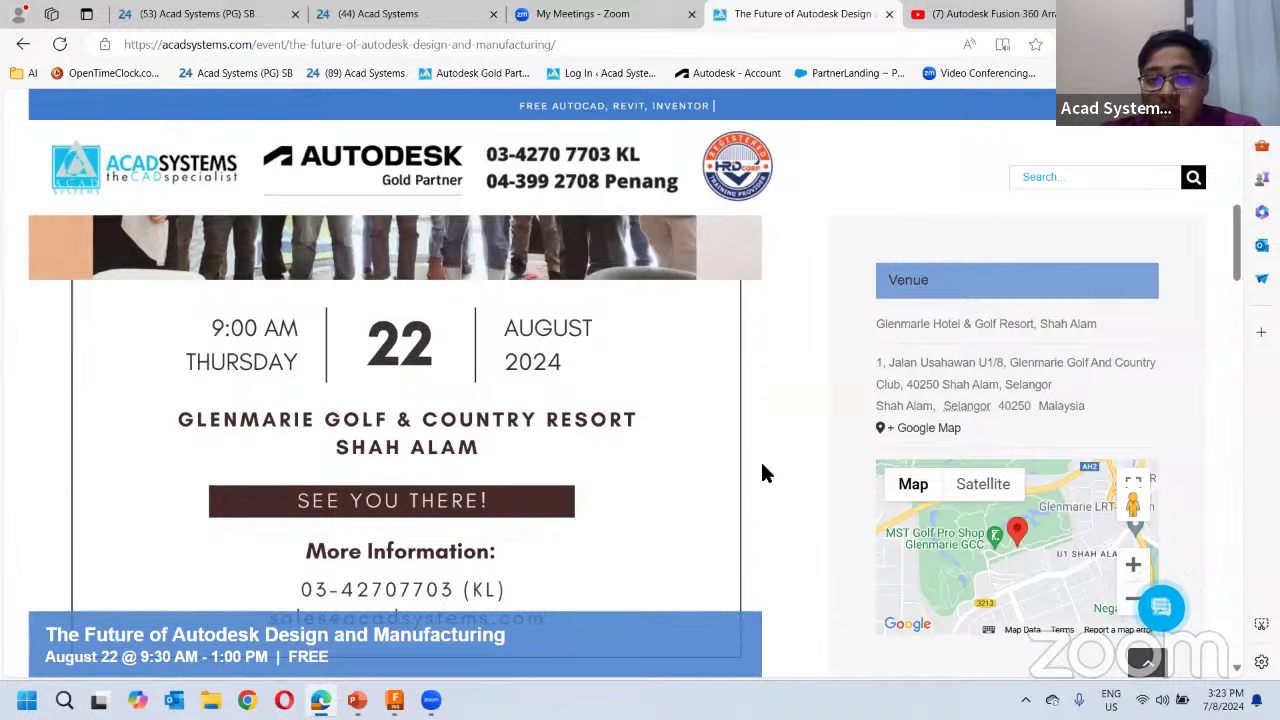
Open the RSVP form for a free seat at the Future of Autodesk Design and Manufacturing event
scroll(660, 477, "down", 3)
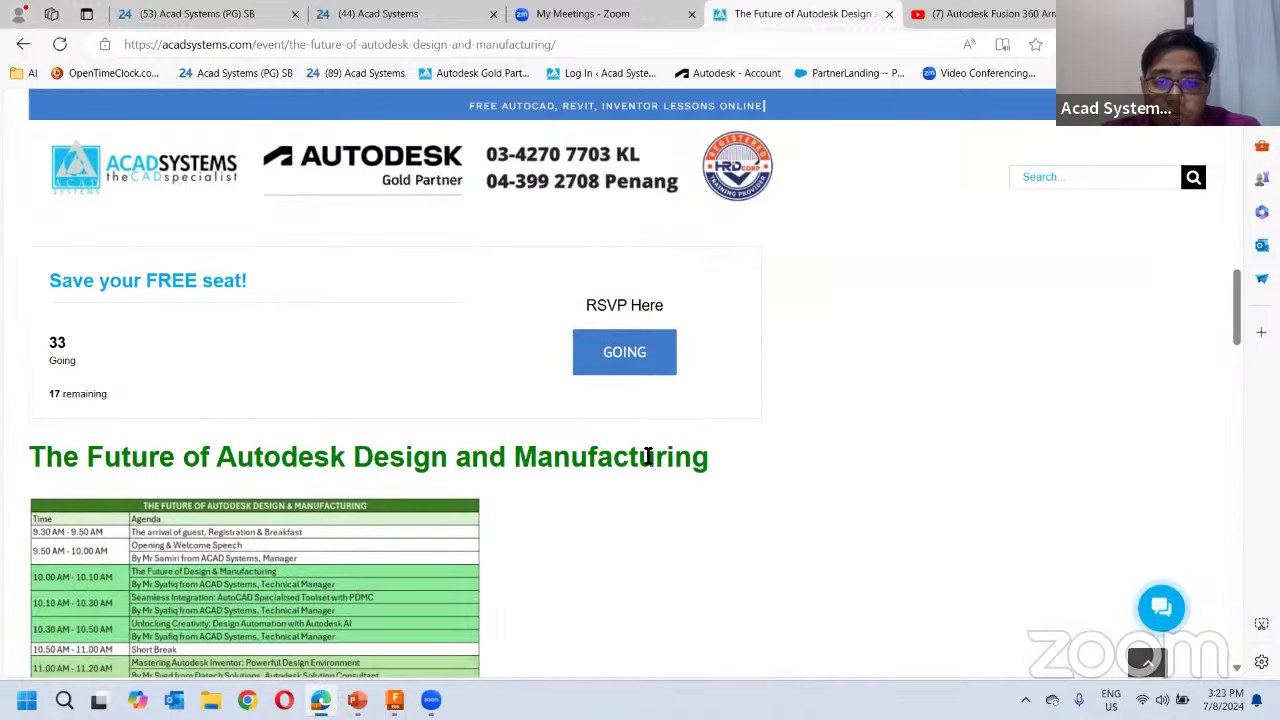
left_click(622, 364)
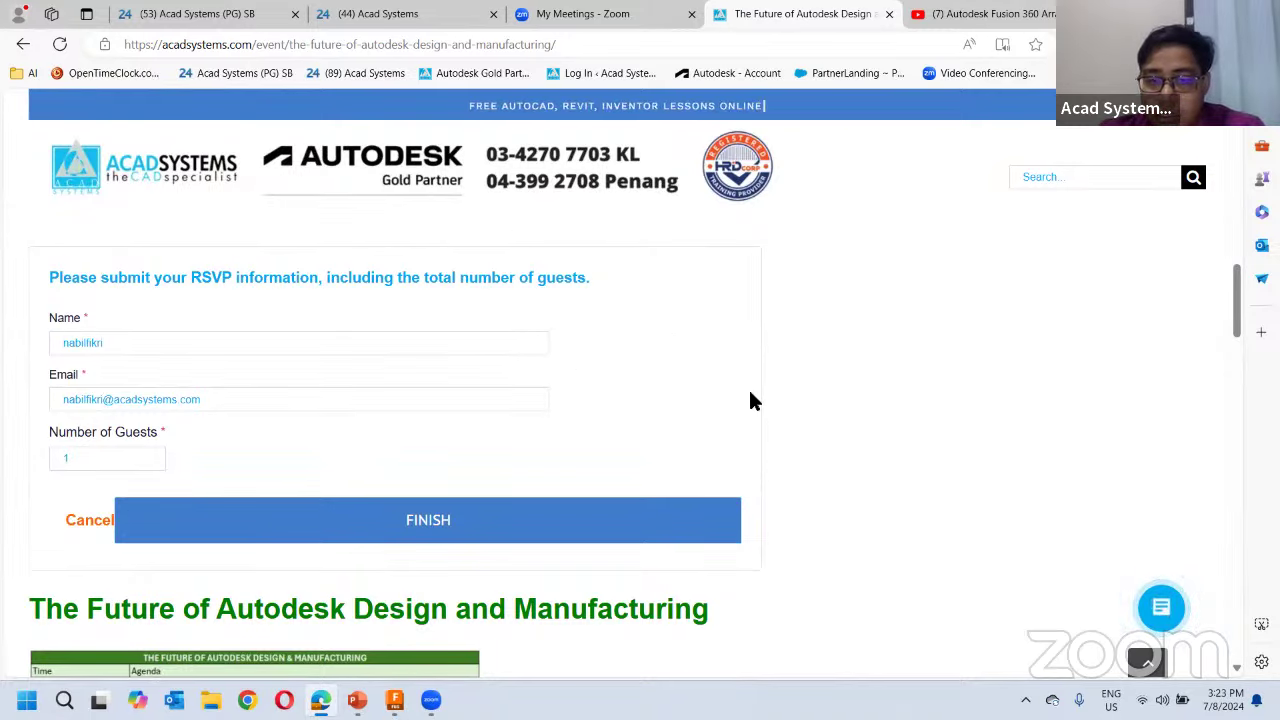
scroll(748, 387, "up", 2)
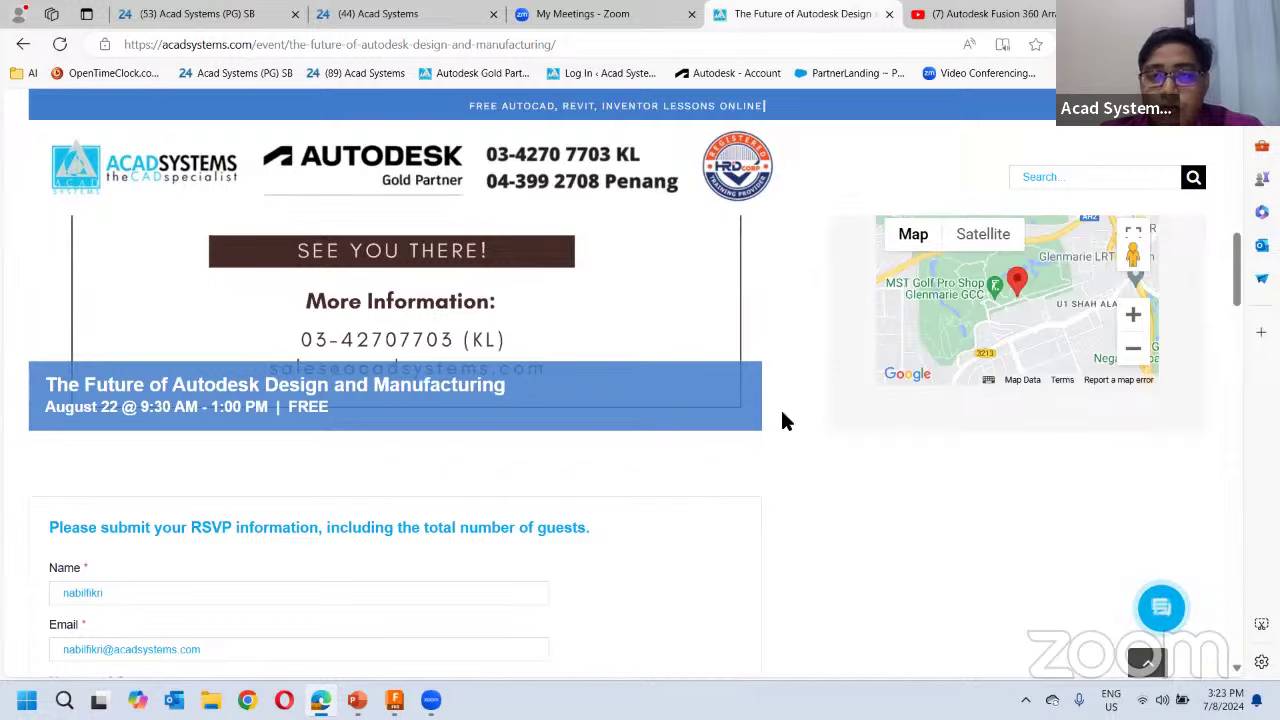